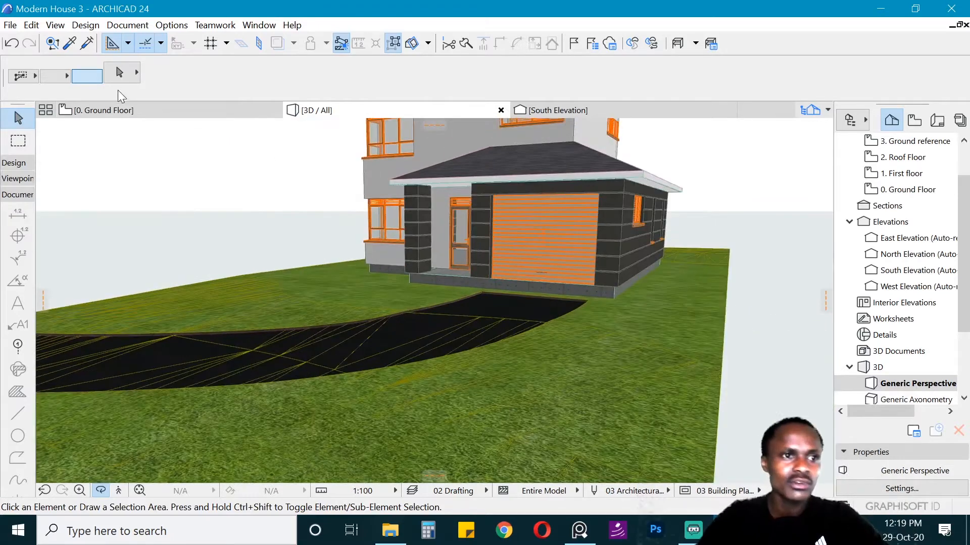
- Open the 0. Ground Floor plan showing the whole site and the elevation markers
click(122, 110)
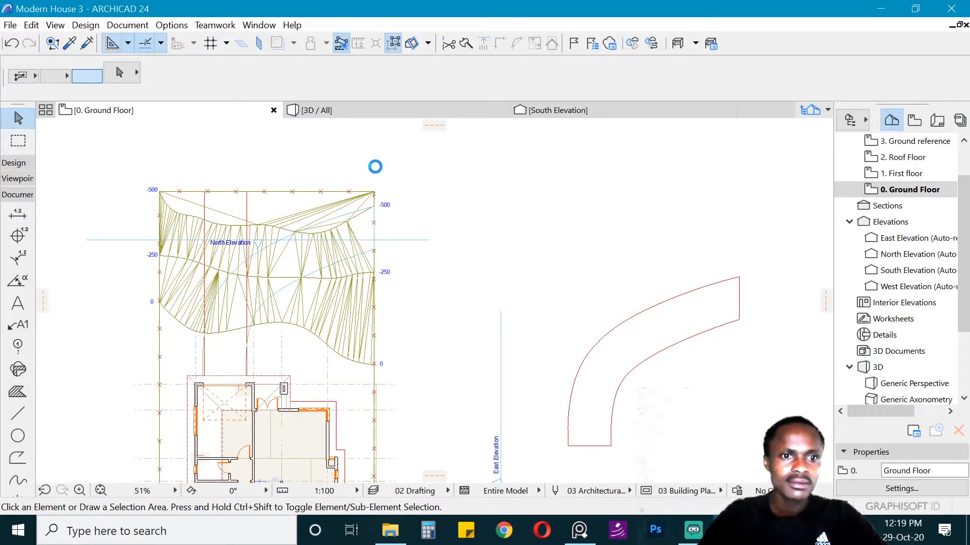
scroll(375, 165, down, 2)
key(Escape)
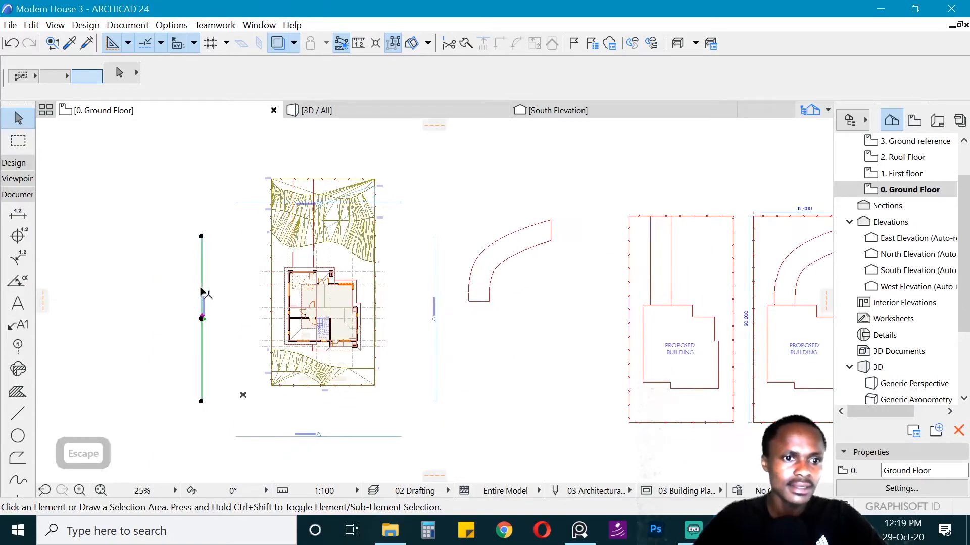
key(ctrl+d)
click(202, 320)
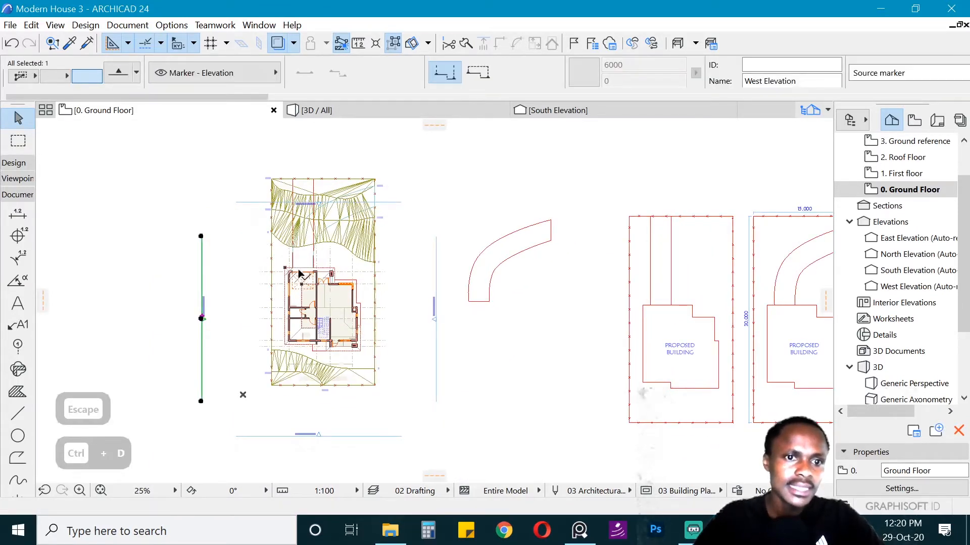
key(Escape)
scroll(204, 319, up, 2)
key(Escape)
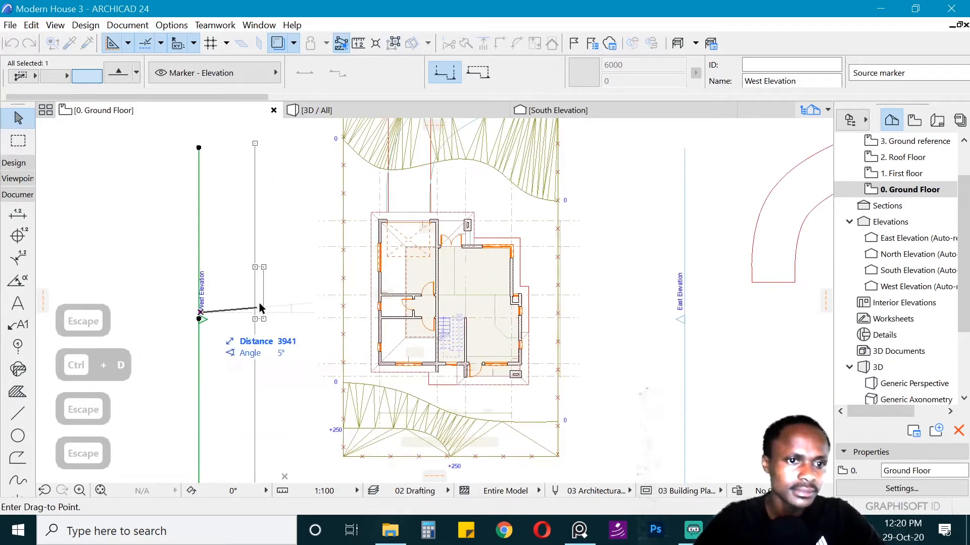
key(Escape)
- Move the West Elevation line into the garage at the door opening's edge, and open that elevation with current view settings
key(ctrl+d)
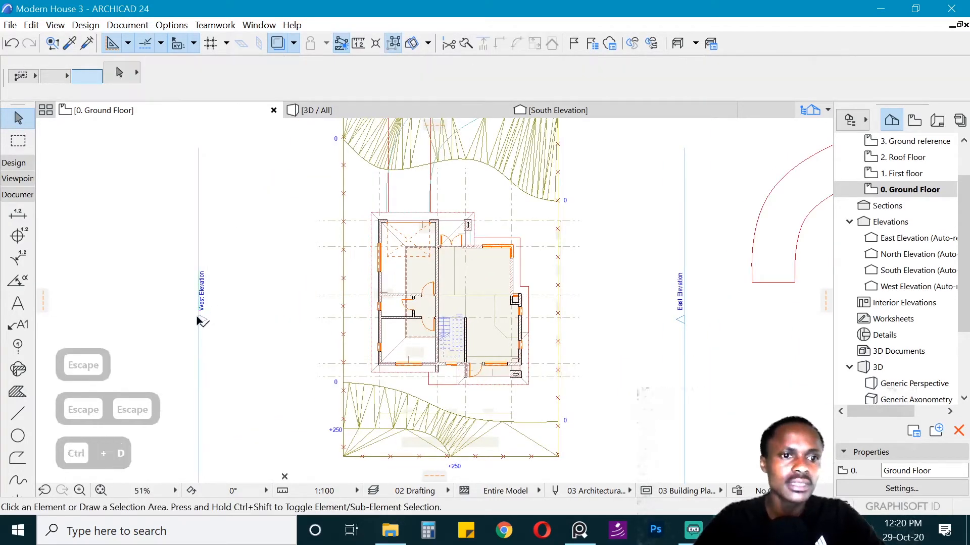
click(202, 321)
key(ctrl+d)
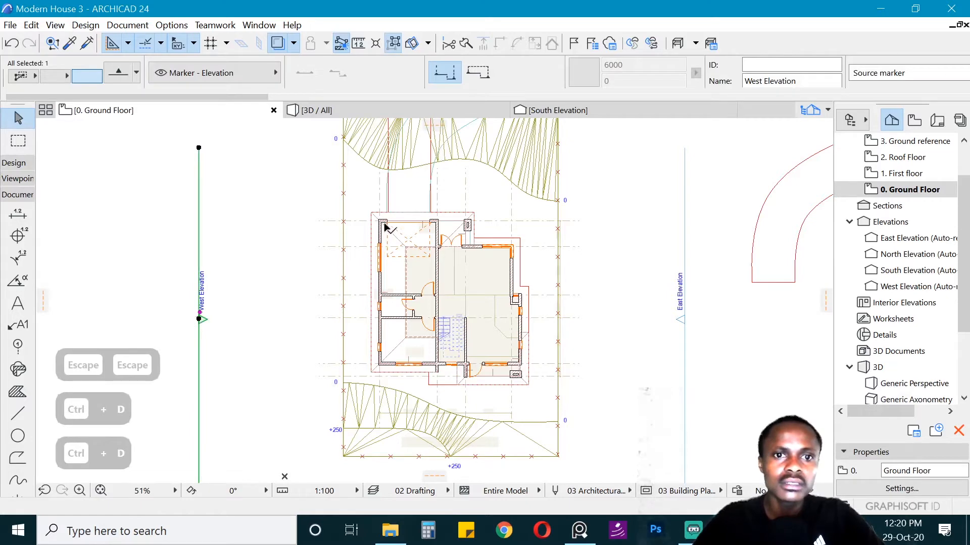
click(387, 221)
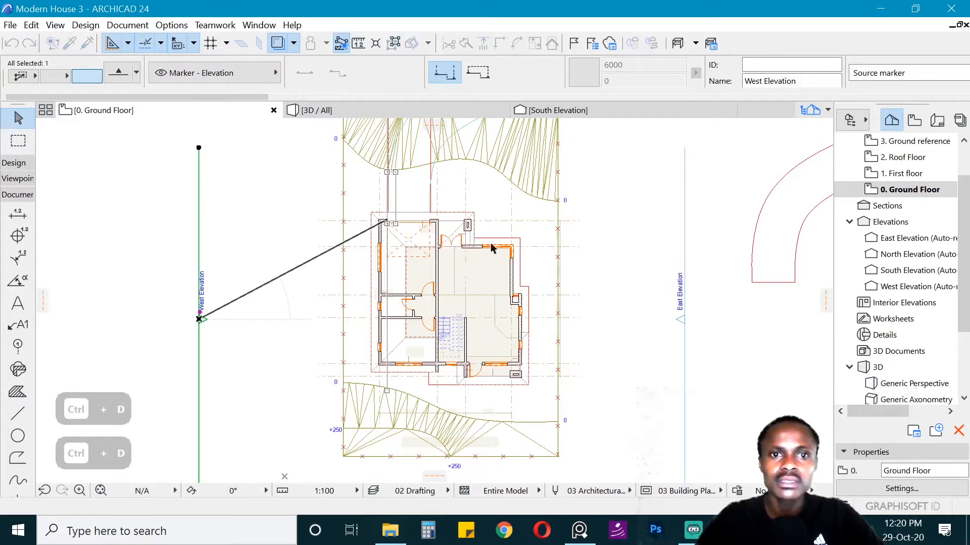
right_click(638, 175)
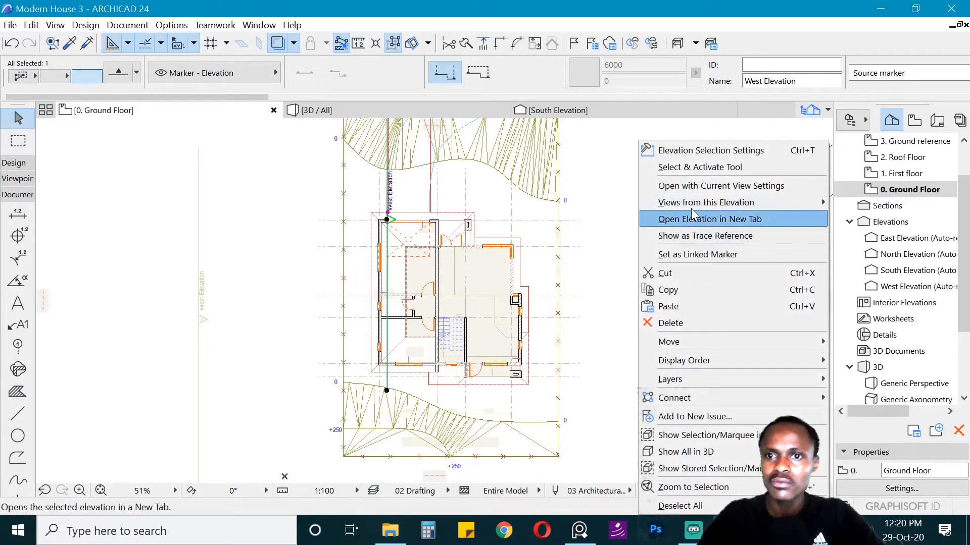
click(705, 181)
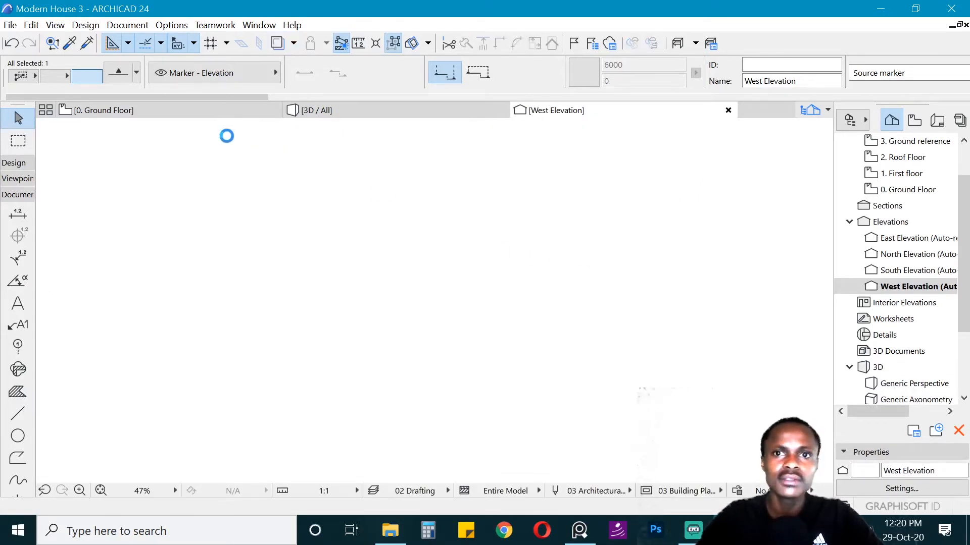
- Back on the Ground Floor plan, offset all edges of the floor slab outward to the outer face of the walls
key(Escape)
key(Escape)
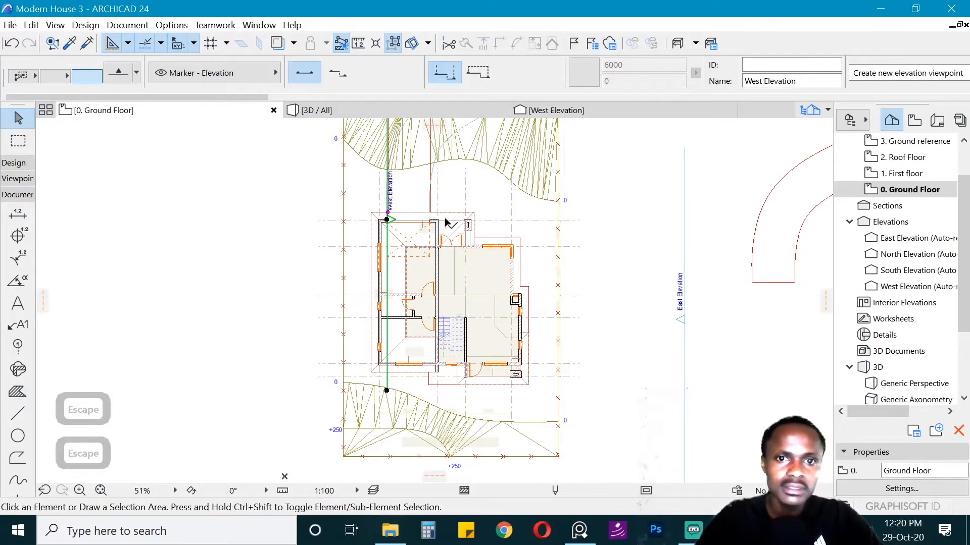
scroll(452, 222, up, 2)
scroll(451, 225, up, 2)
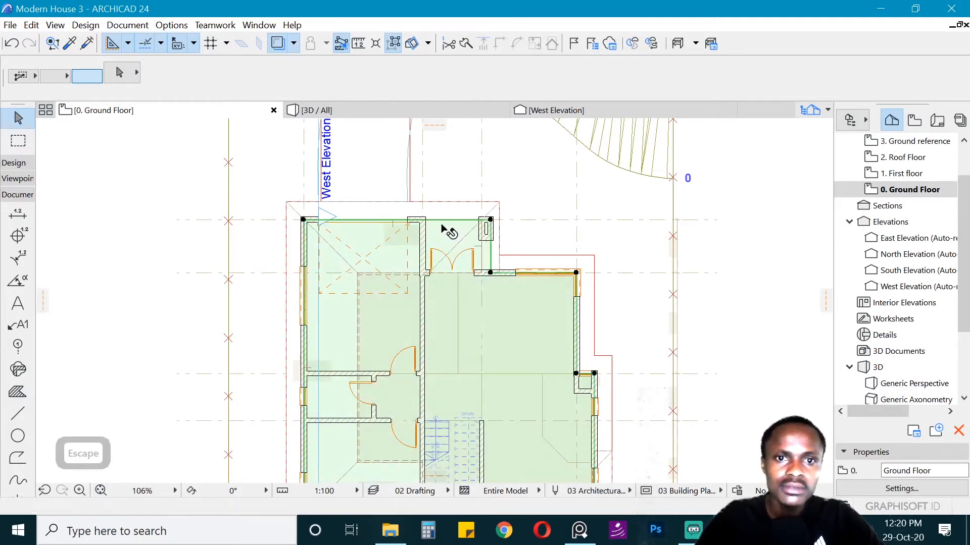
click(453, 219)
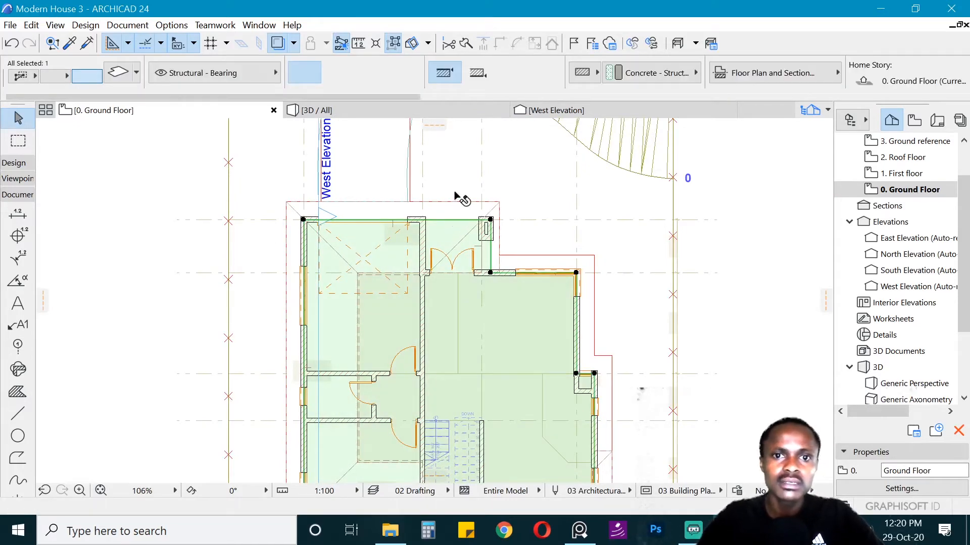
click(520, 243)
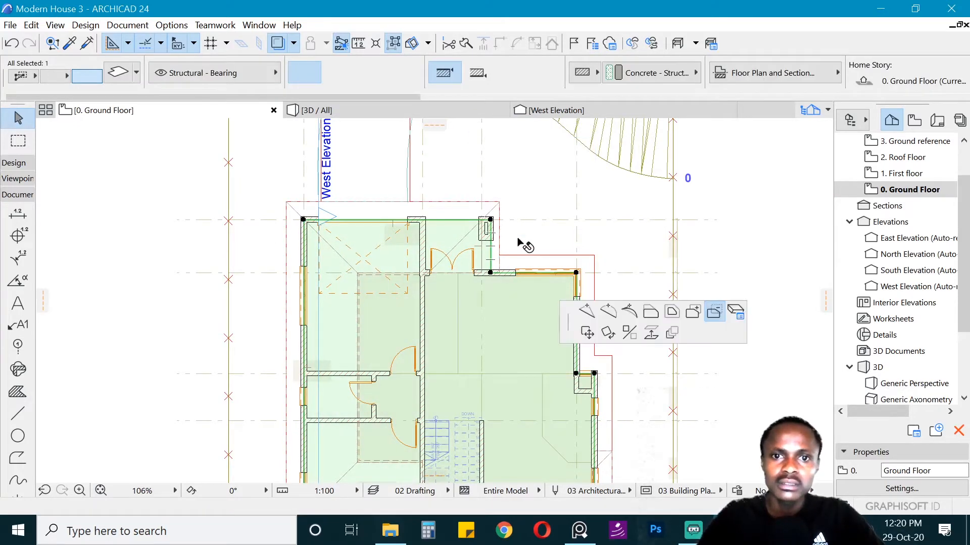
key(F5)
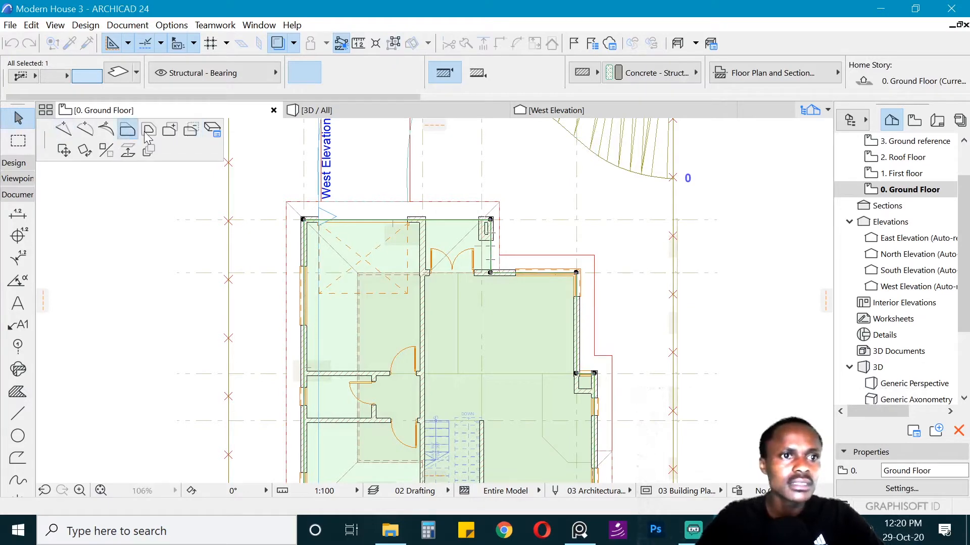
click(149, 130)
scroll(495, 218, up, 4)
click(491, 257)
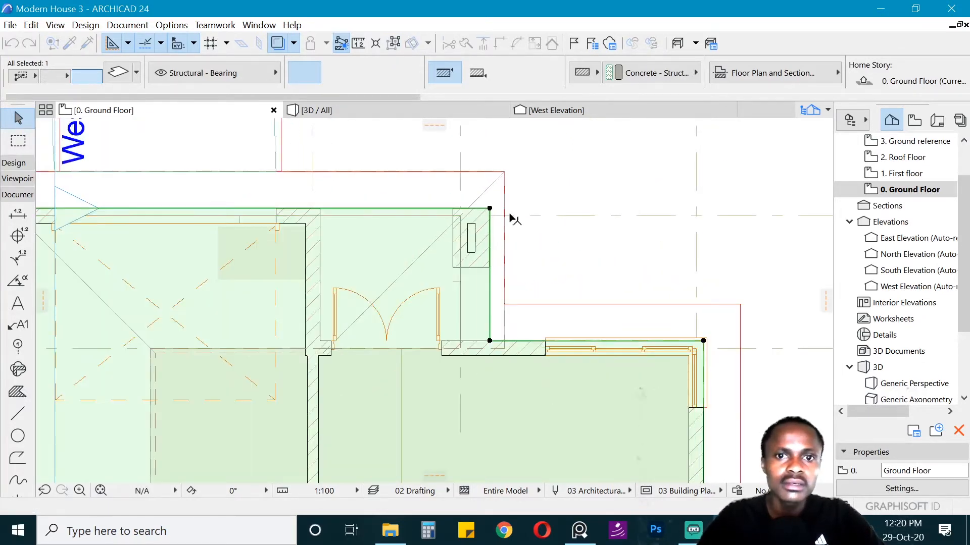
scroll(511, 224, down, 4)
scroll(323, 182, up, 3)
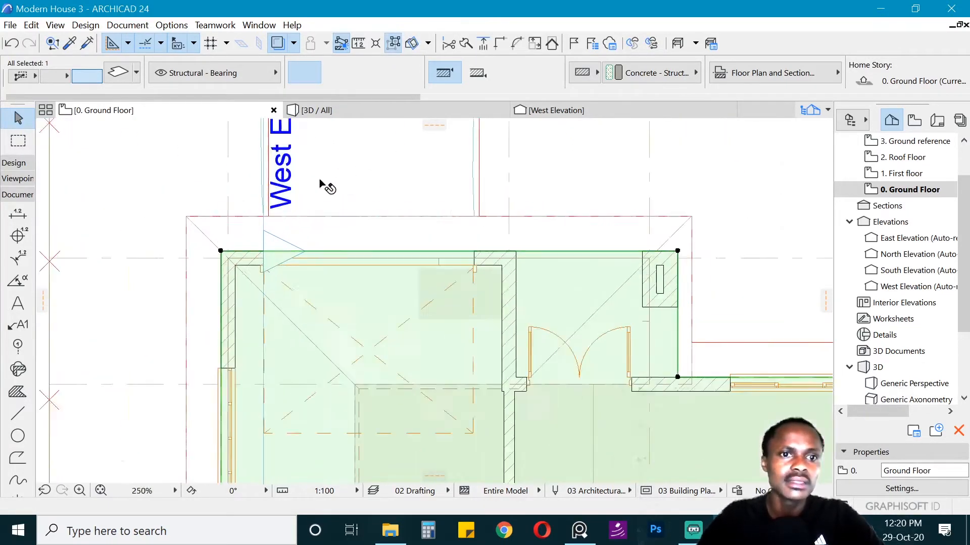
- Return to the West Elevation at the level difference between the driveway and the garage floor
click(585, 111)
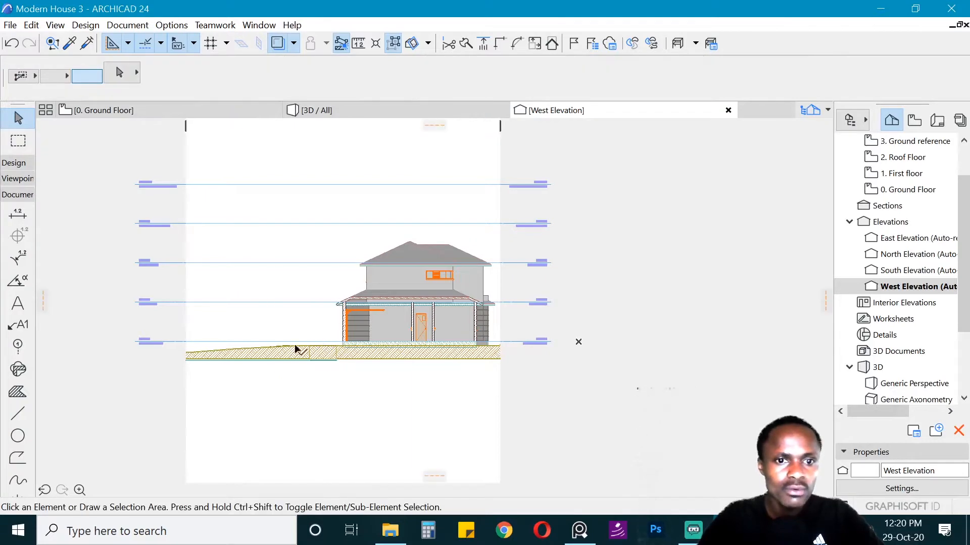
scroll(311, 343, up, 8)
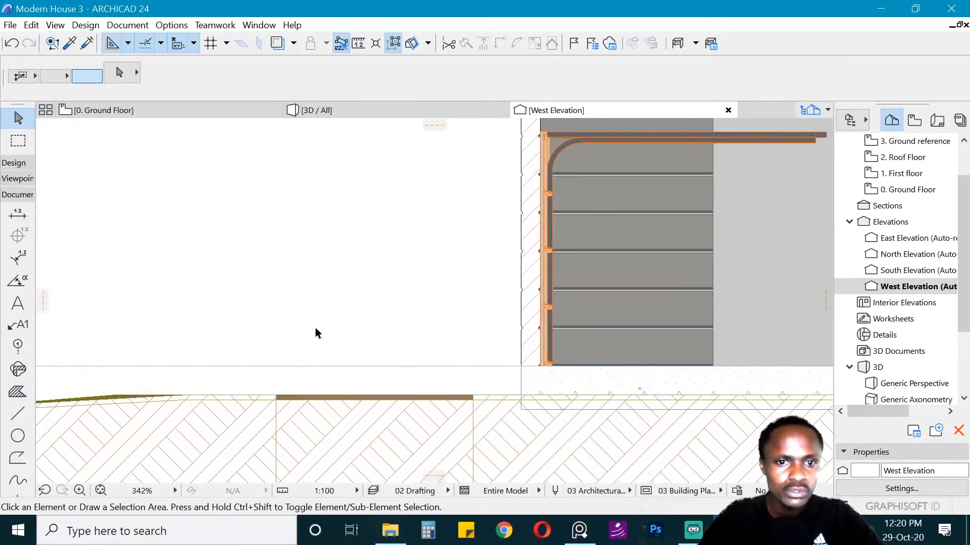
scroll(280, 261, down, 3)
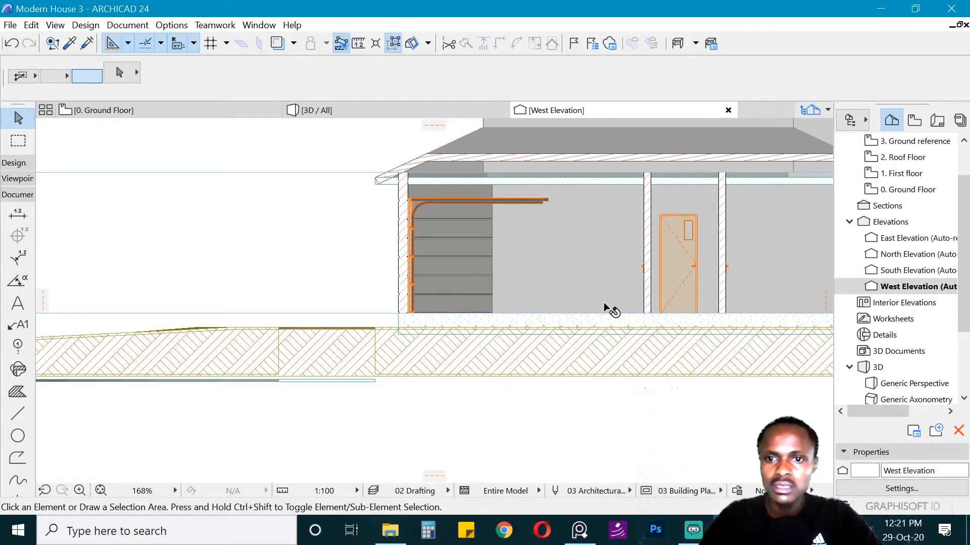
scroll(347, 286, up, 3)
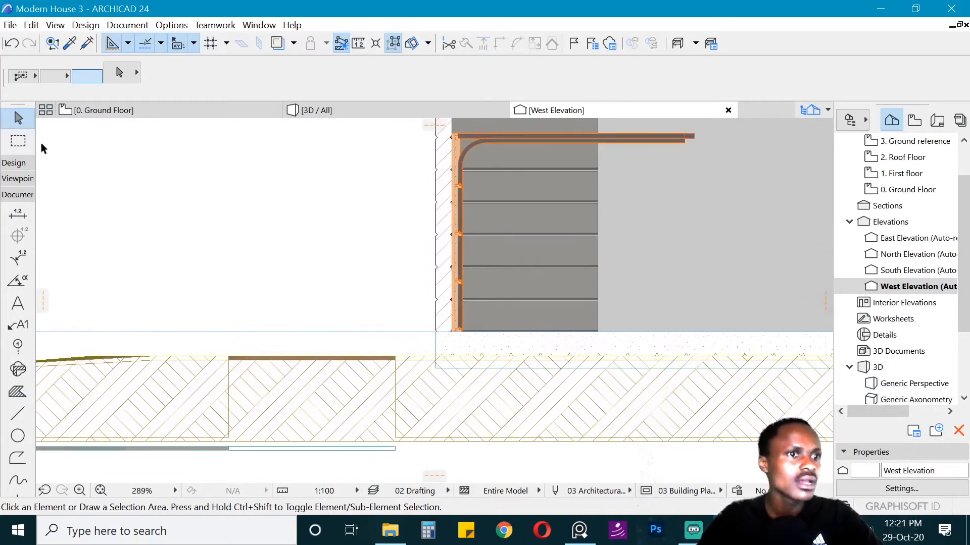
click(13, 164)
click(16, 169)
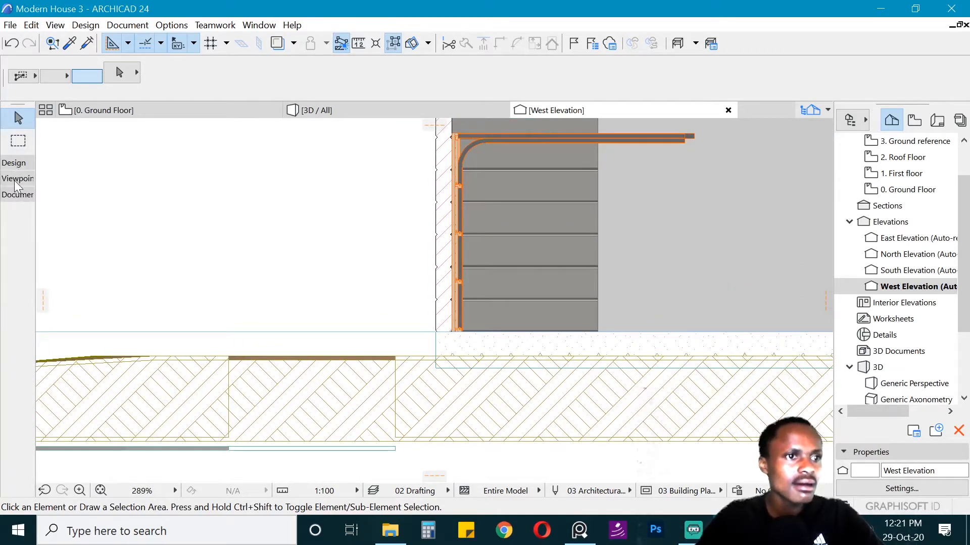
click(16, 197)
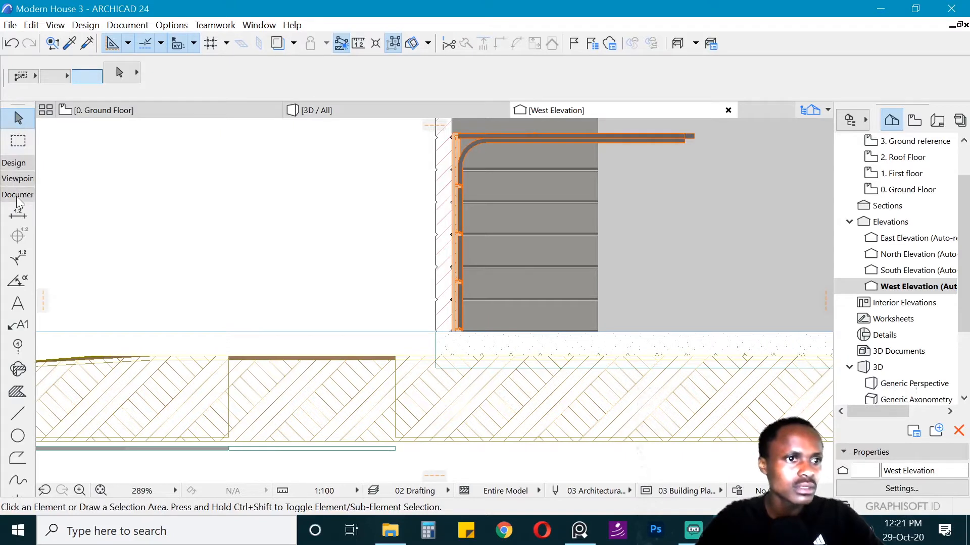
click(16, 191)
click(19, 164)
click(18, 163)
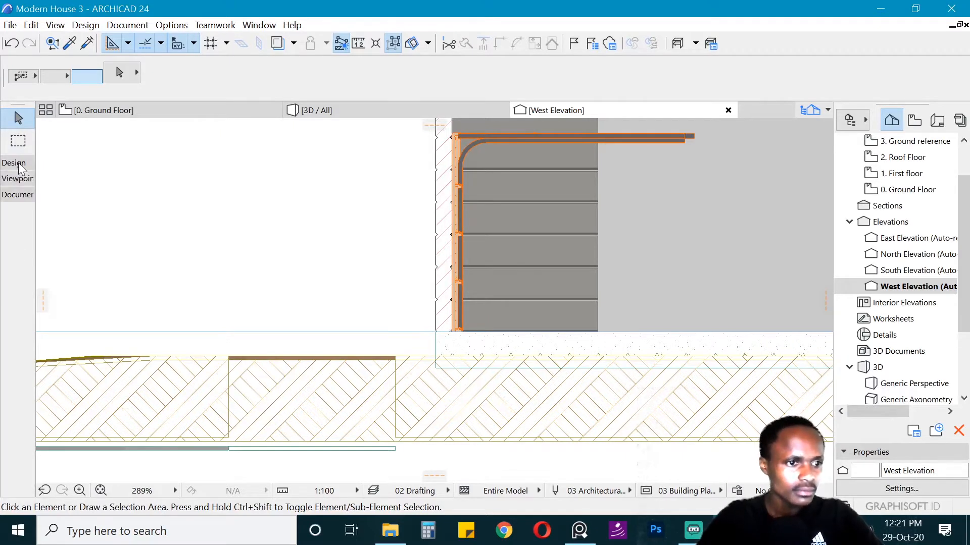
click(19, 163)
click(19, 165)
- Draw a rotated-rectangle polyline 350 mm high and 2000 mm long outward from the garage slab's front edge, reaching up to floor level
click(23, 197)
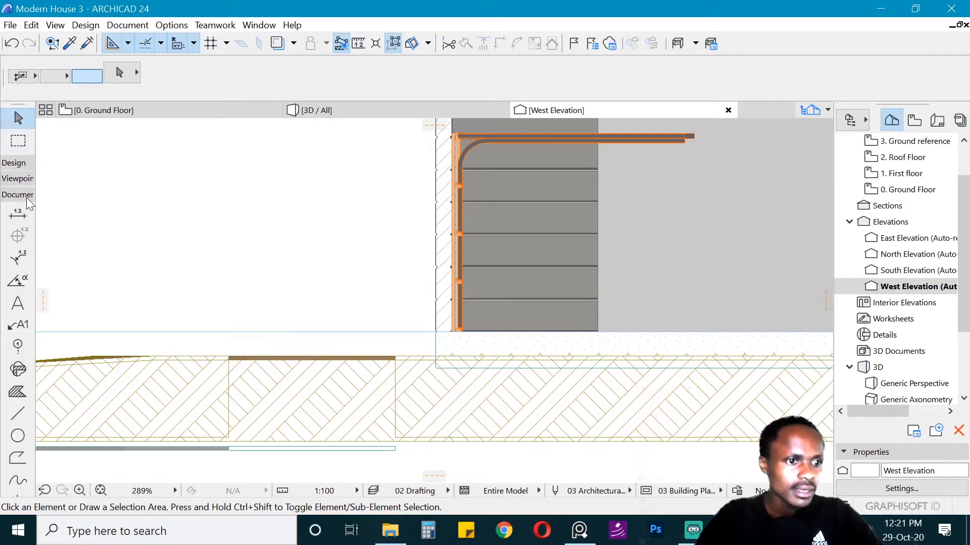
click(18, 458)
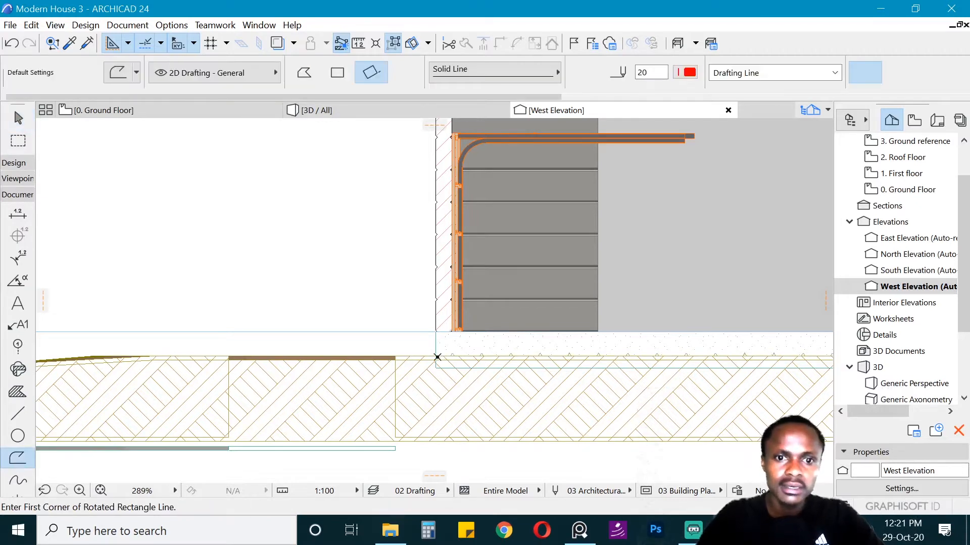
click(438, 357)
scroll(438, 336, up, 4)
key(Escape)
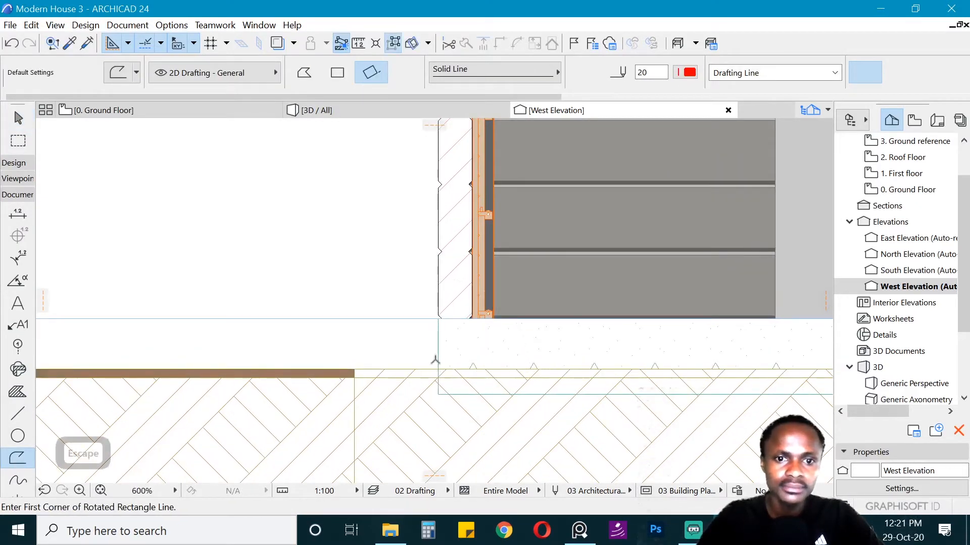
click(438, 377)
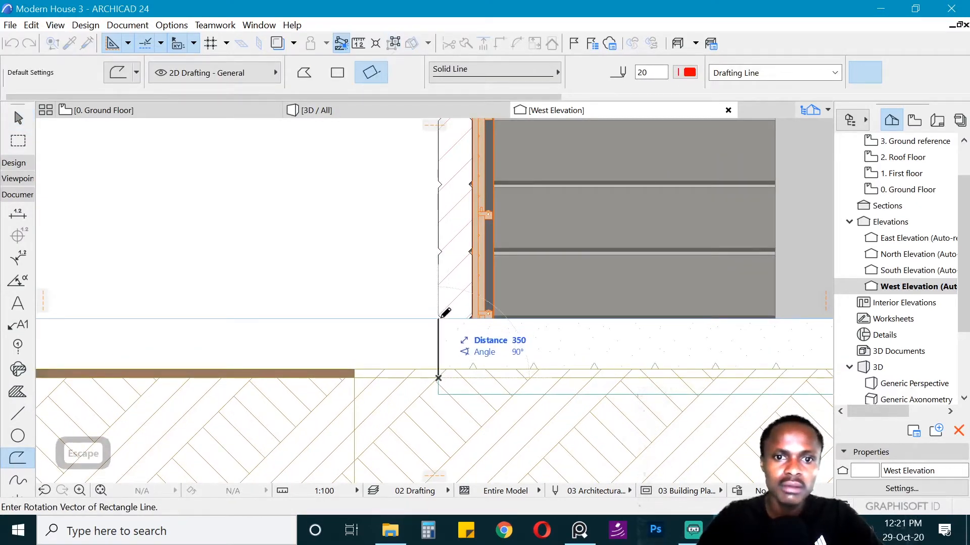
click(439, 319)
scroll(579, 323, down, 3)
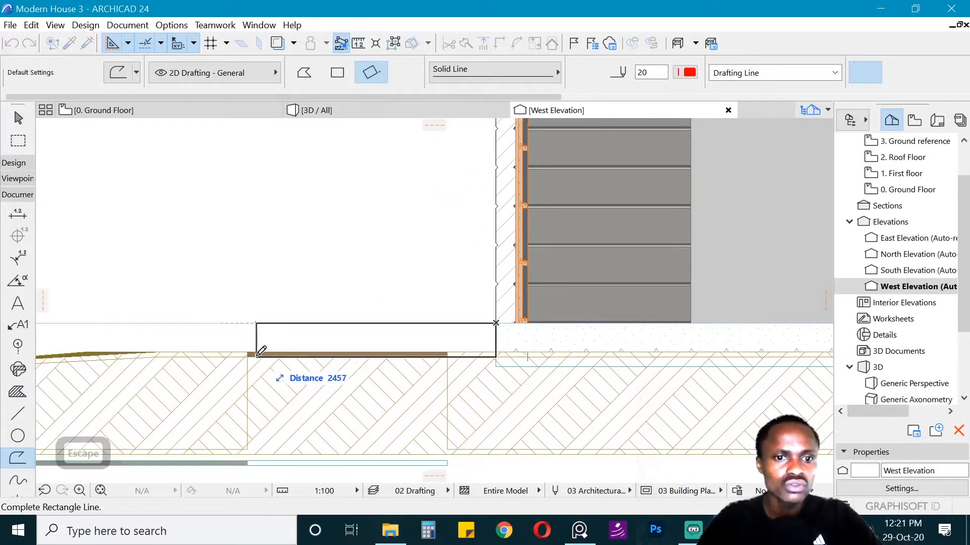
text(2000)
key(shift+Return)
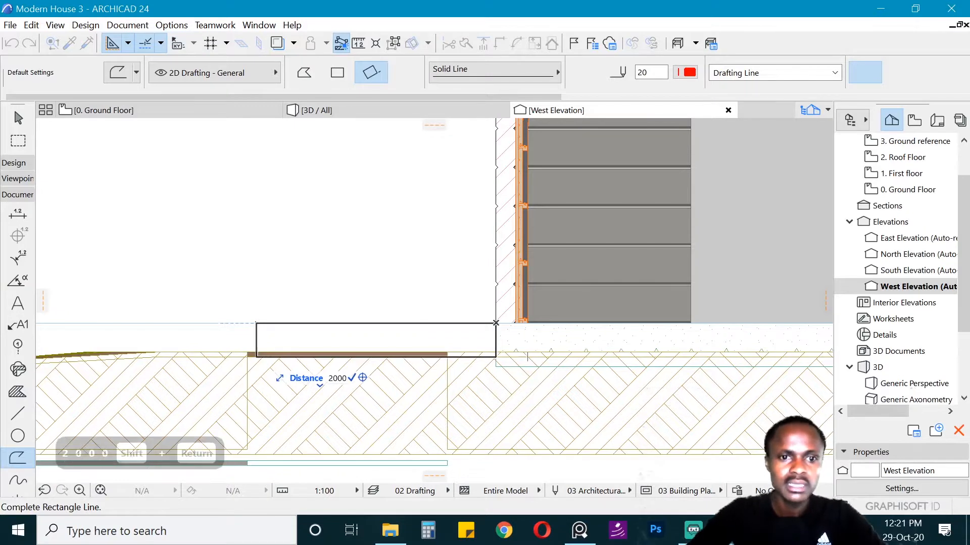
key(Return)
- Reshape the rectangle into a triangular ramp profile by moving its upper outer node onto the upper corner at the garage wall
shift+click(302, 322)
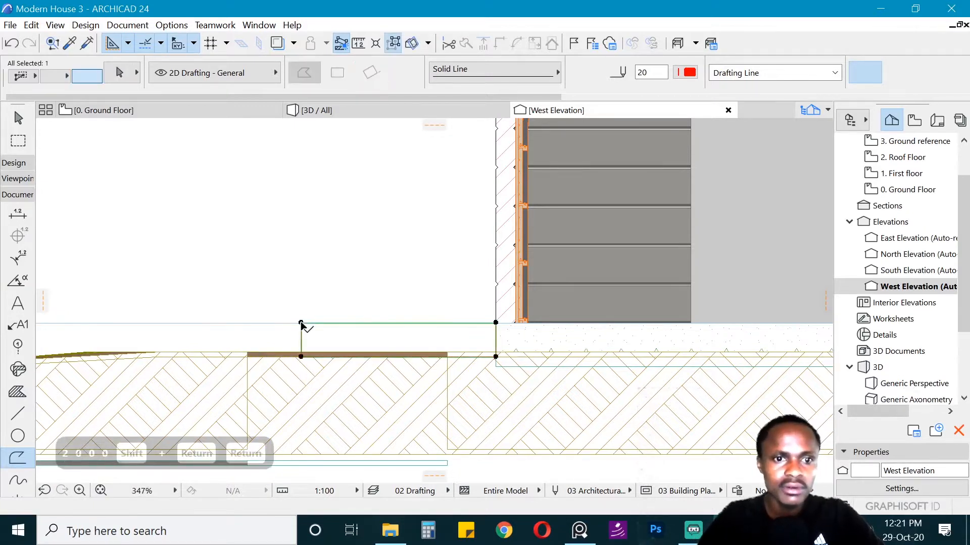
click(493, 324)
click(85, 129)
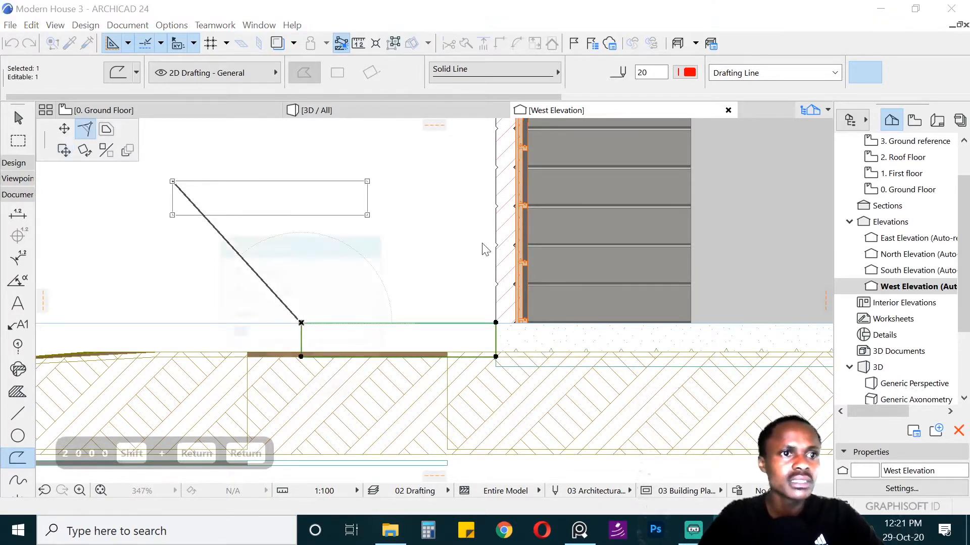
key(Escape)
click(63, 150)
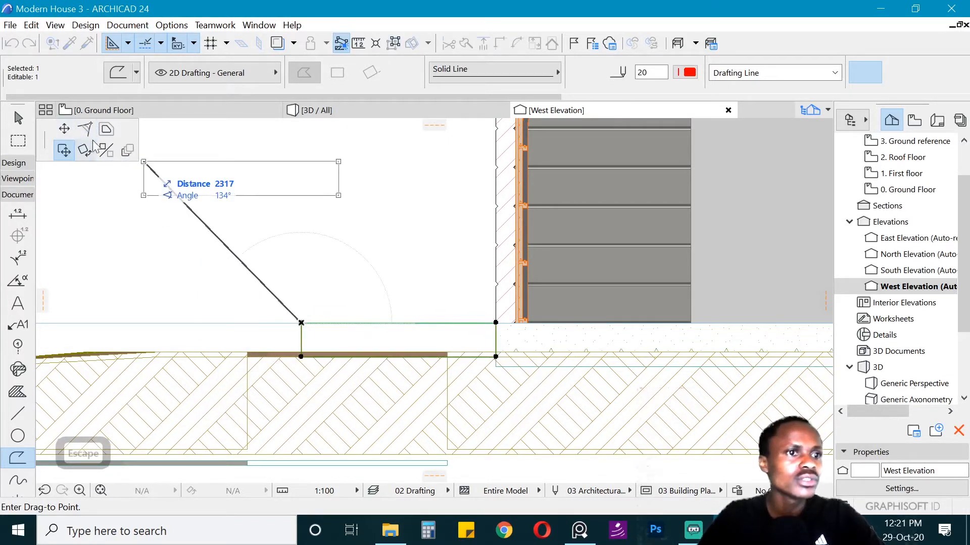
click(66, 129)
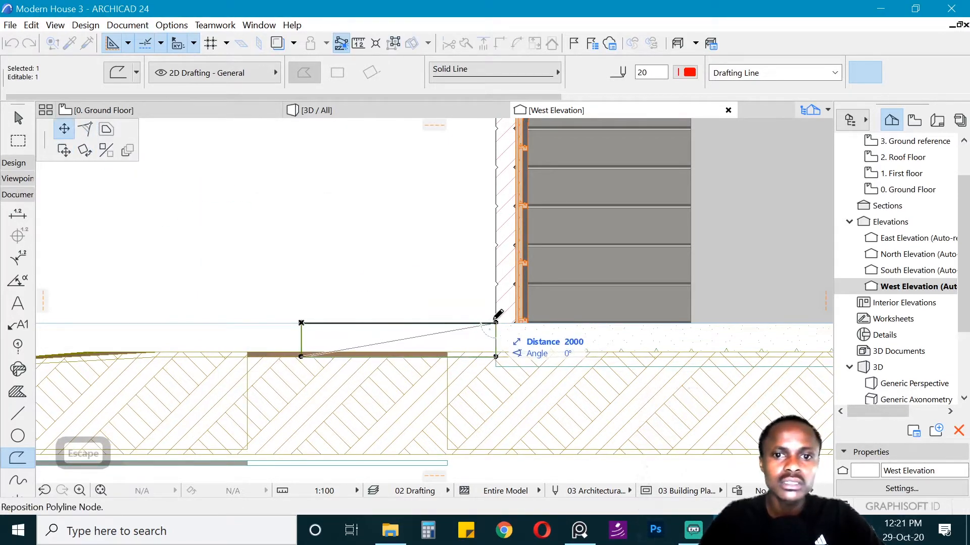
click(498, 318)
scroll(495, 362, down, 3)
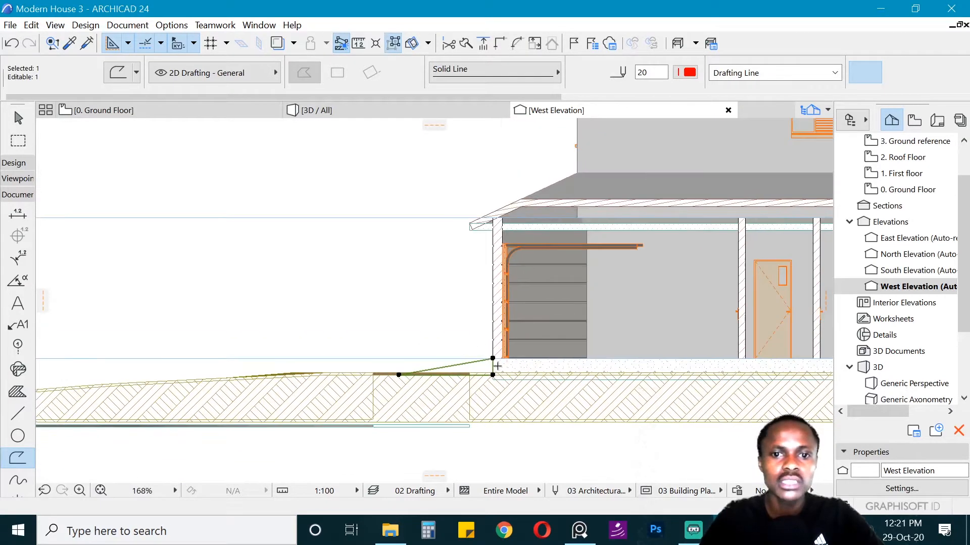
- Place a copy of the triangular ramp profile in the empty area above the driveway, outside the garage wall
key(ctrl+d)
click(492, 374)
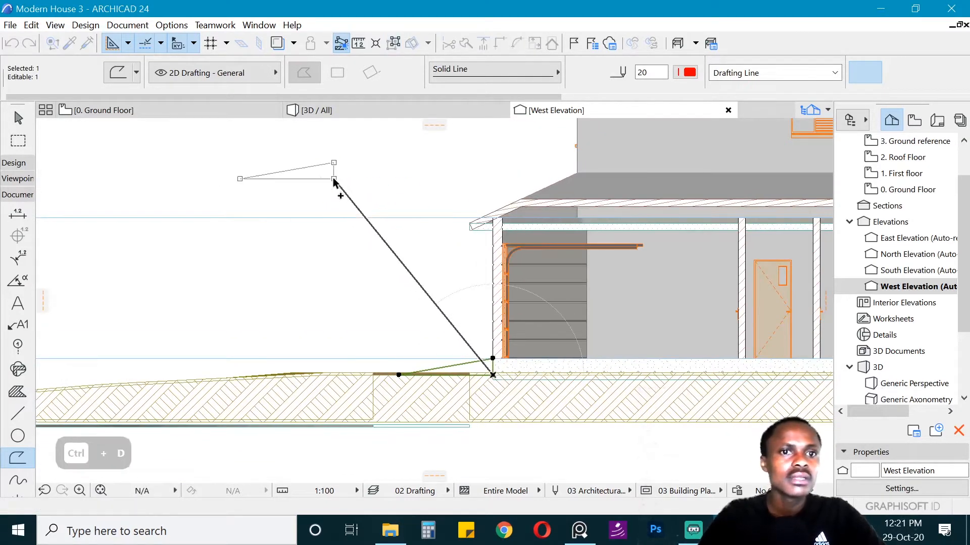
click(333, 178)
key(Escape)
- Create a filled triangular morph from the copied ramp outline using the Morph tool's Magic Wand
click(15, 164)
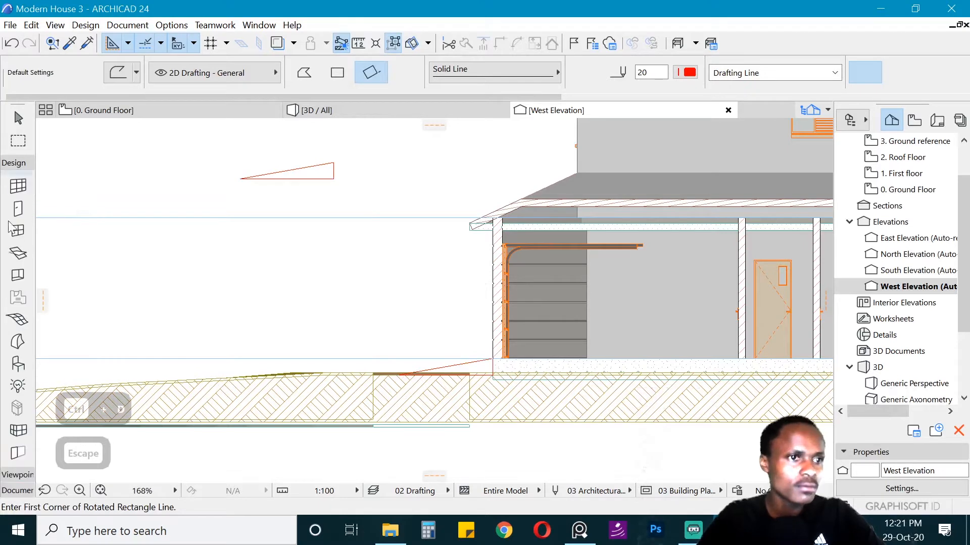
click(17, 342)
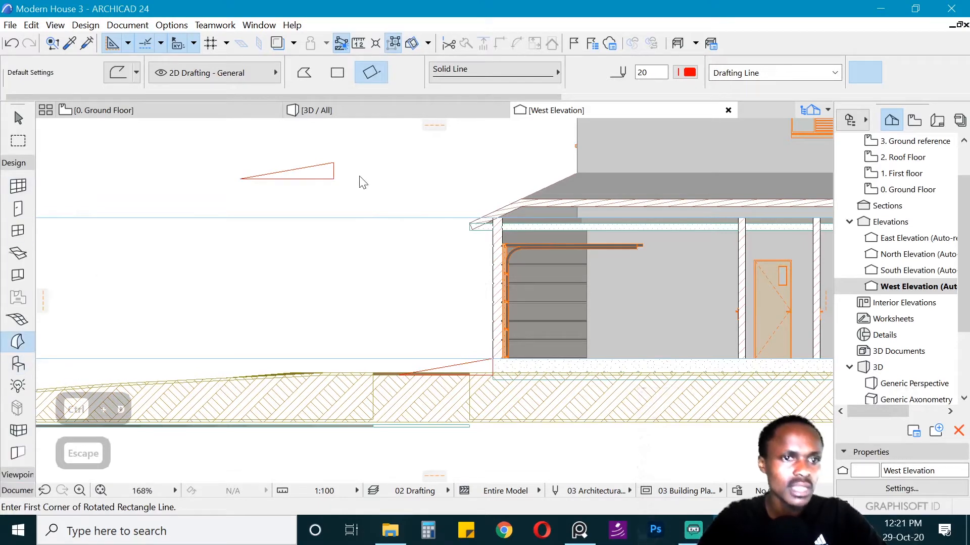
key(space)
click(324, 174)
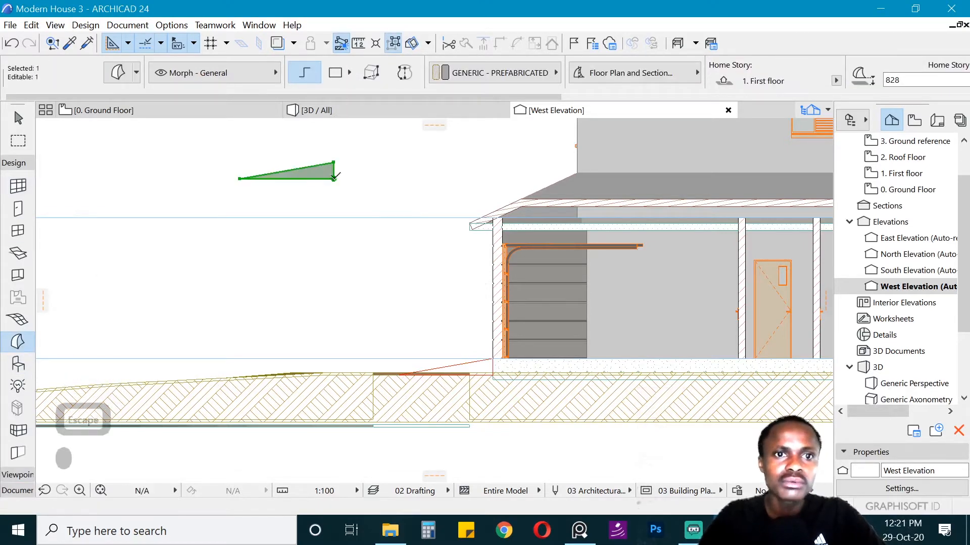
- Move the triangular morph by its lower garage-side corner onto the matching corner of the original ramp profile at the slab's front edge
key(ctrl+d)
click(333, 177)
scroll(476, 390, up, 3)
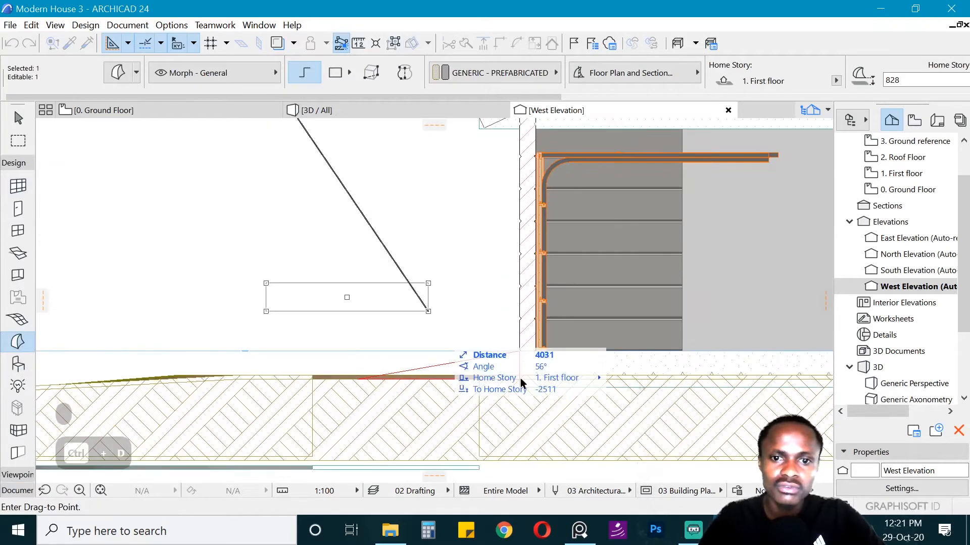
click(520, 380)
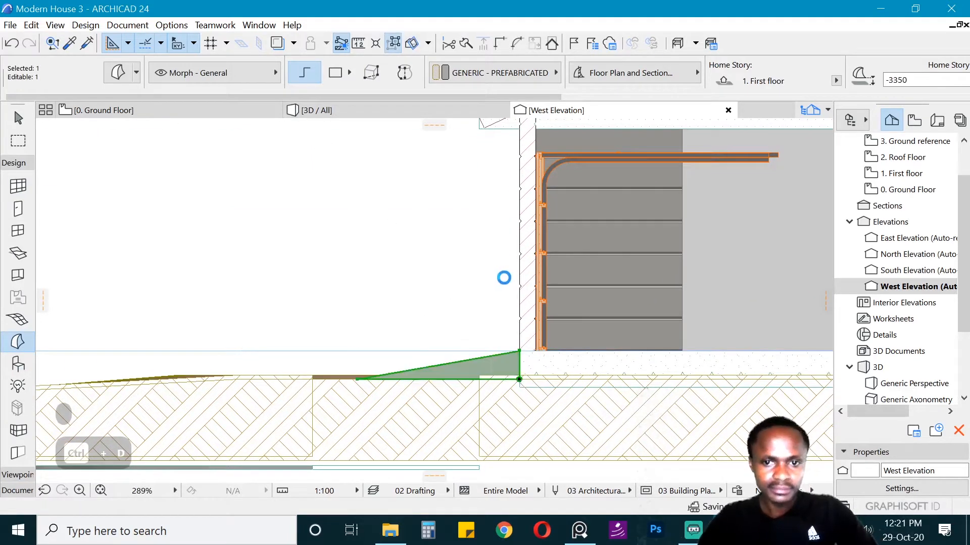
- In the 3D view, extrude the triangular morph across the full width of the garage door with Push/Pull to form the ramp
click(385, 107)
key(Escape)
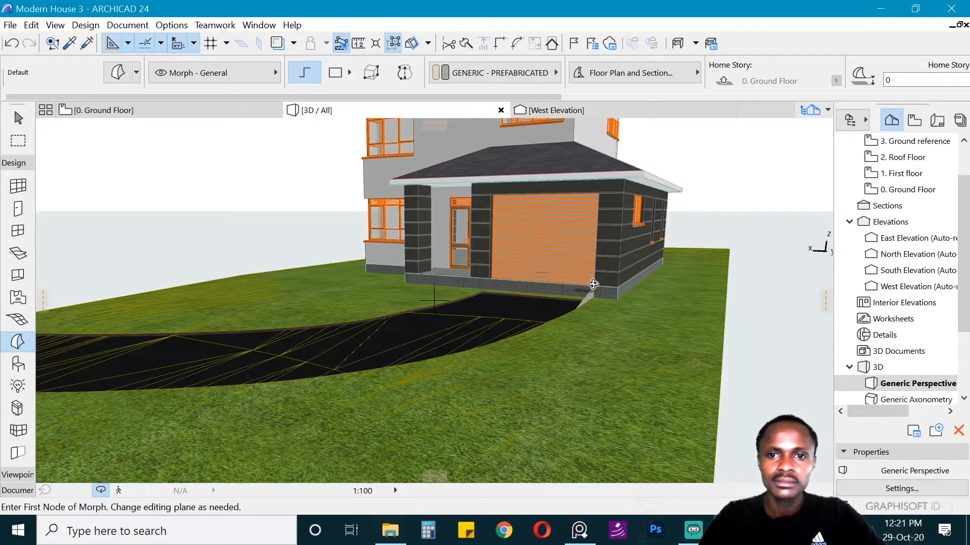
scroll(586, 285, up, 5)
key(Escape)
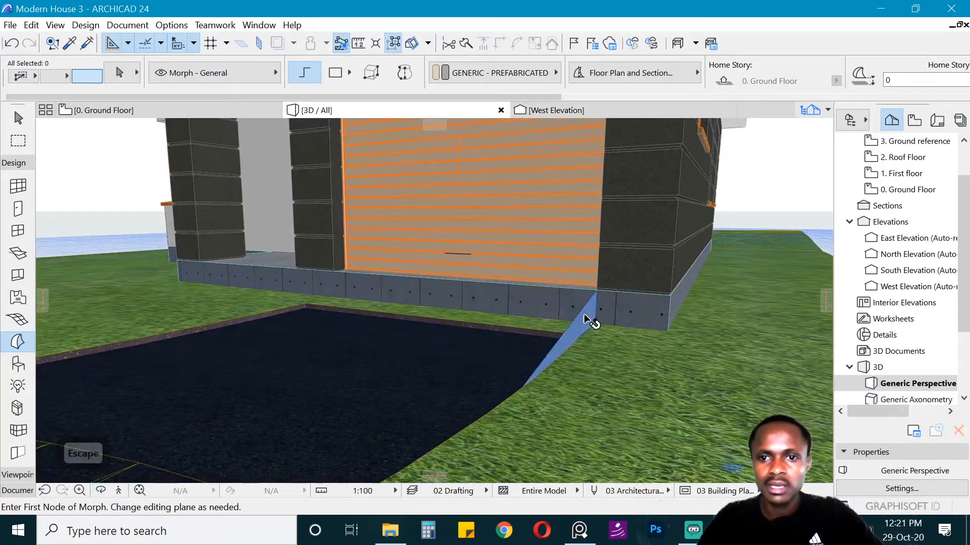
click(585, 315)
click(426, 271)
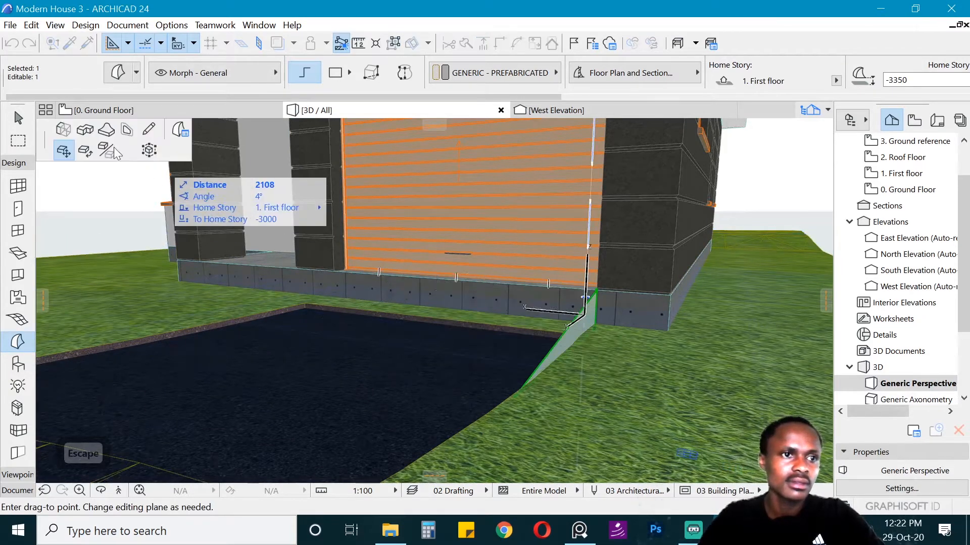
click(64, 129)
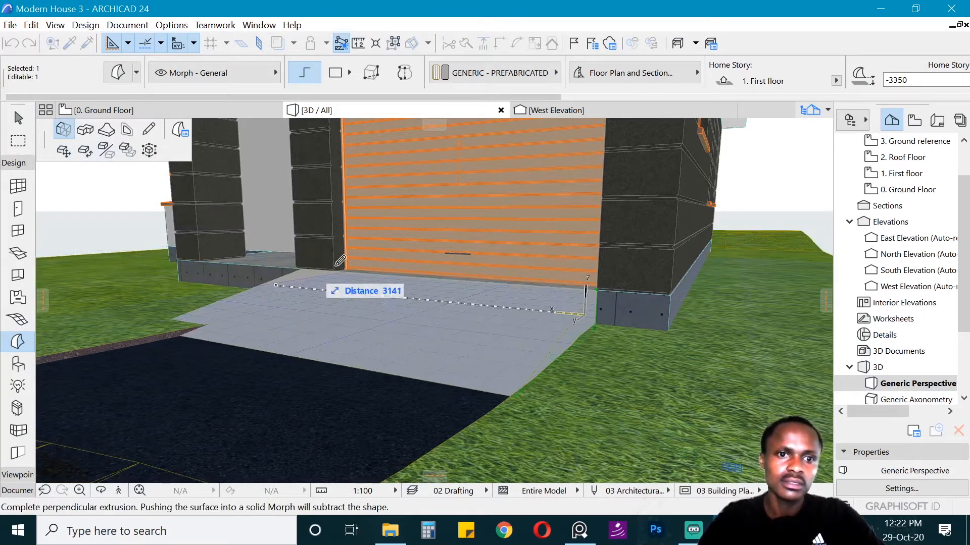
click(340, 264)
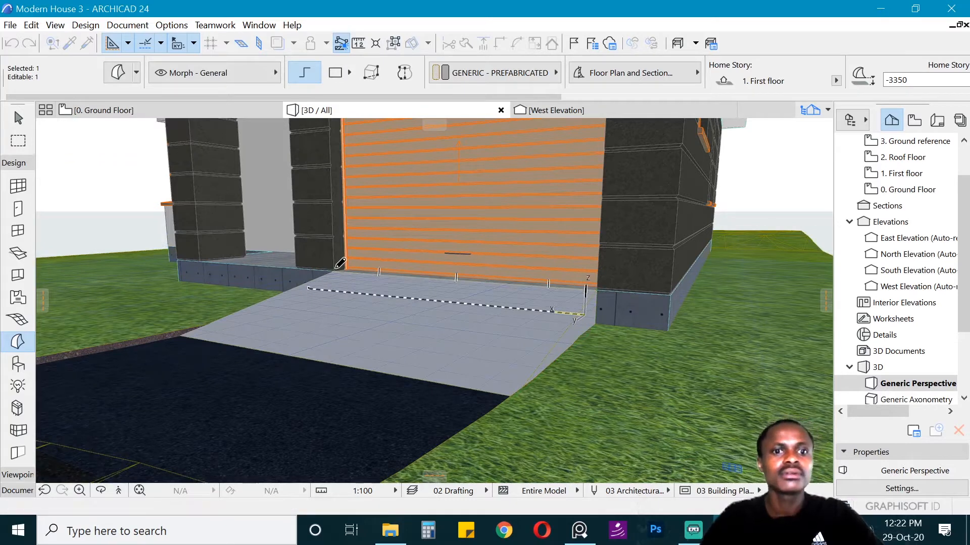
- Override the ramp morph's surface with Concrete - 02
shift+middle_drag(338, 267, 758, 298)
scroll(560, 287, up, 2)
shift+middle_drag(487, 279, 547, 262)
key(Escape)
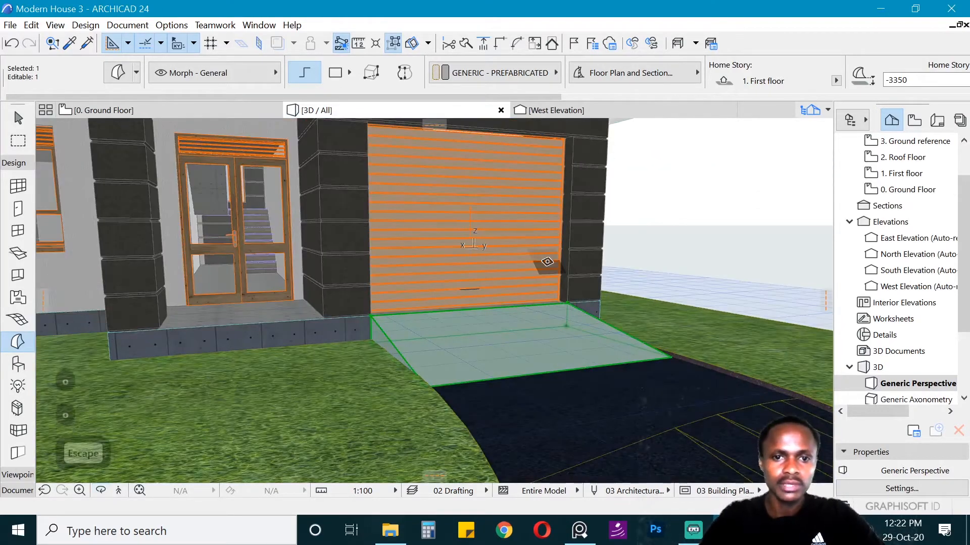
key(ctrl+t)
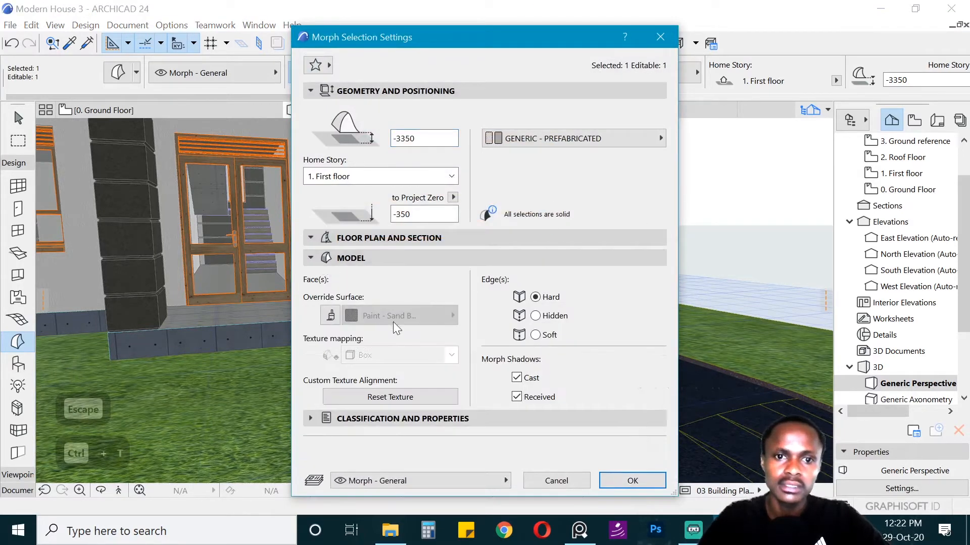
click(401, 316)
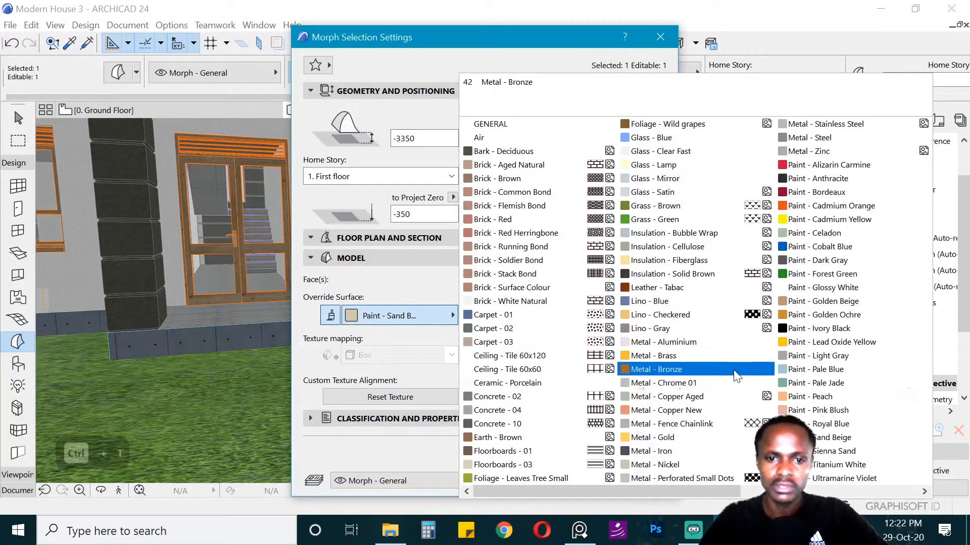
key(c)
key(c)
key(c)
key(c)
key(c)
key(c)
key(c)
key(c)
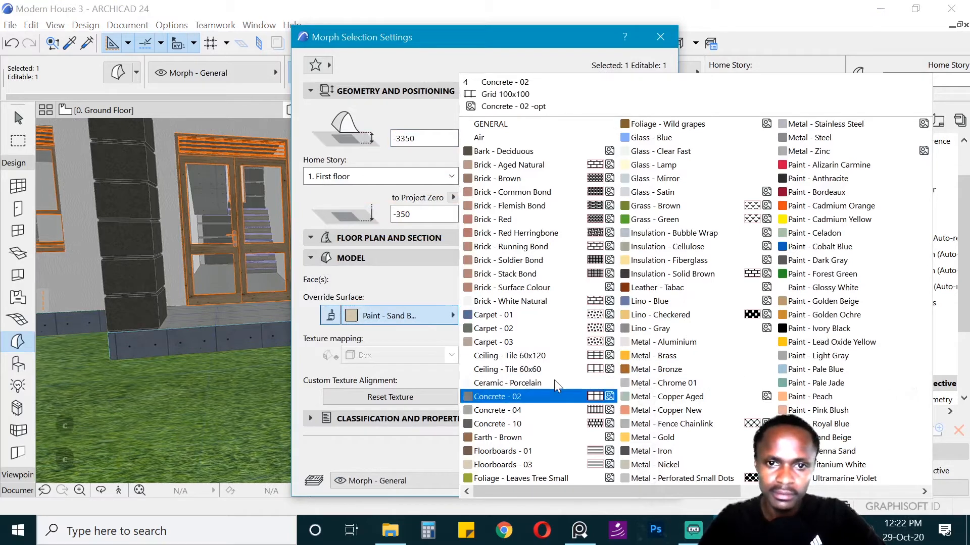
click(552, 395)
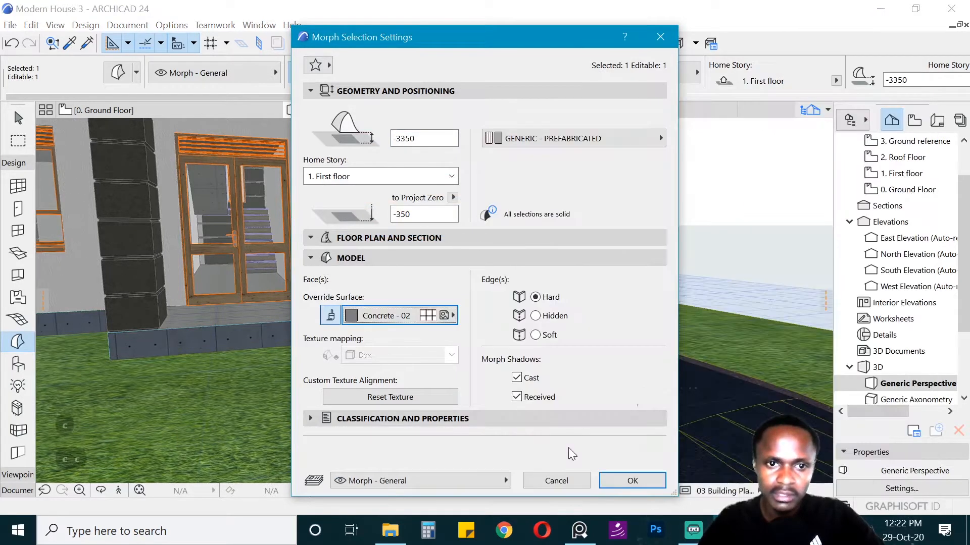
click(633, 481)
key(Escape)
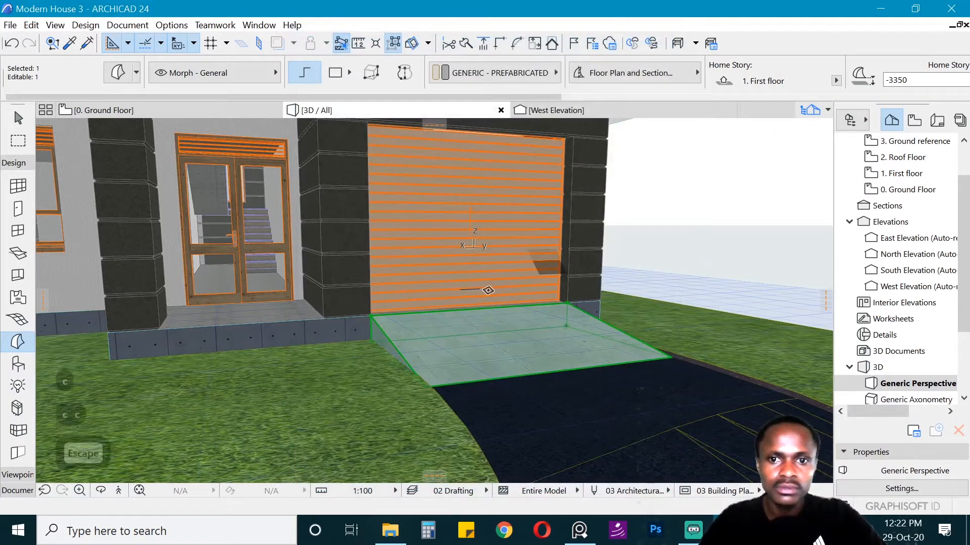
- Return to the Ground Floor plan, deselect the floor slab and check the entrance step in the reference image
click(96, 111)
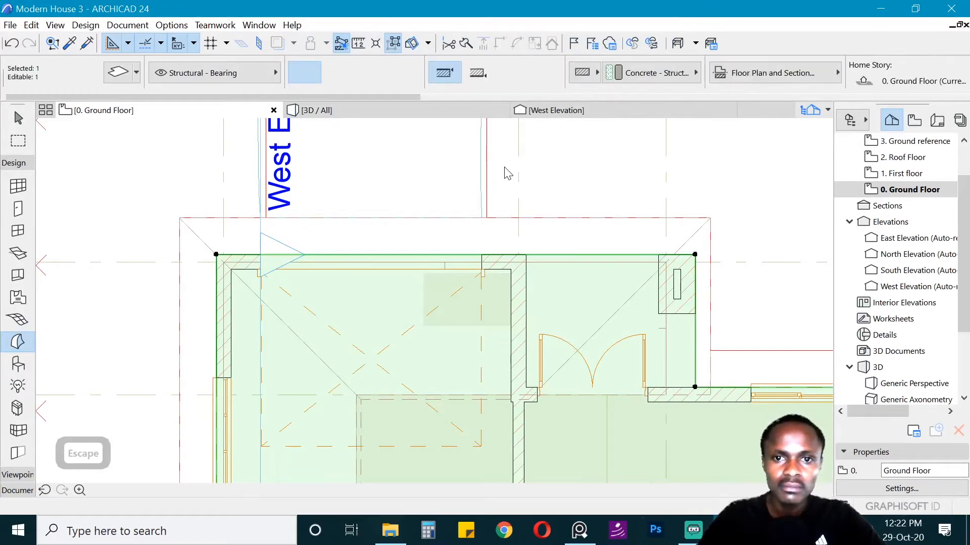
key(Escape)
key(Escape)
middle_drag(511, 258, 356, 296)
scroll(356, 296, down, 3)
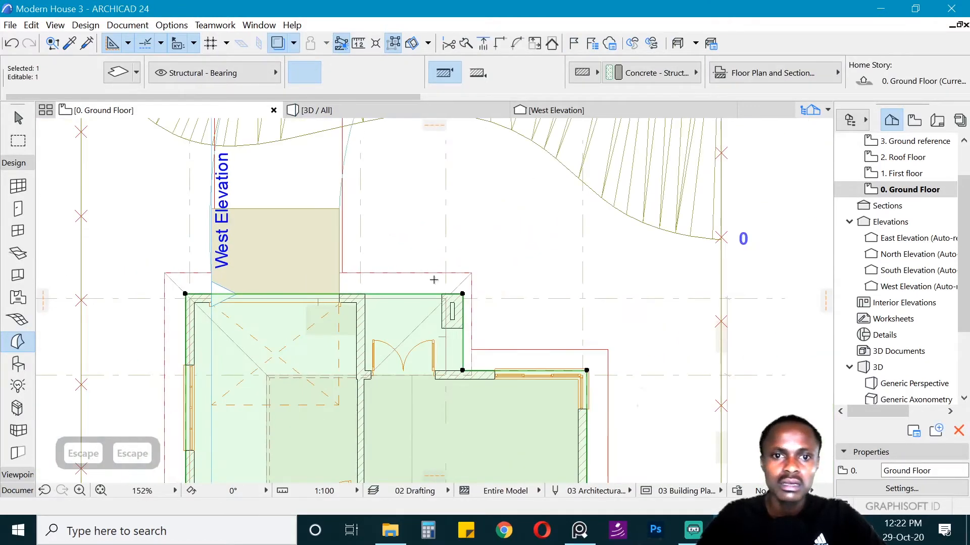
key(Escape)
scroll(399, 283, up, 3)
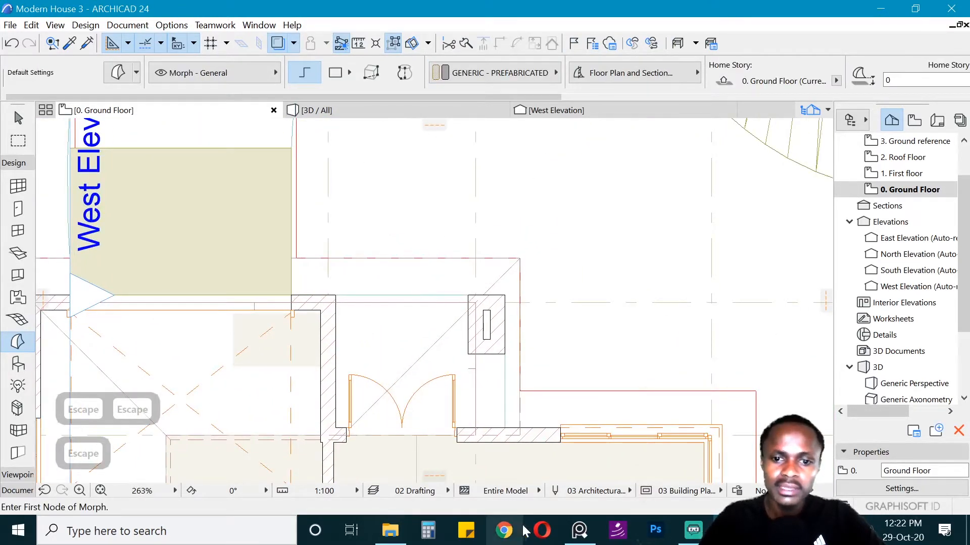
click(576, 535)
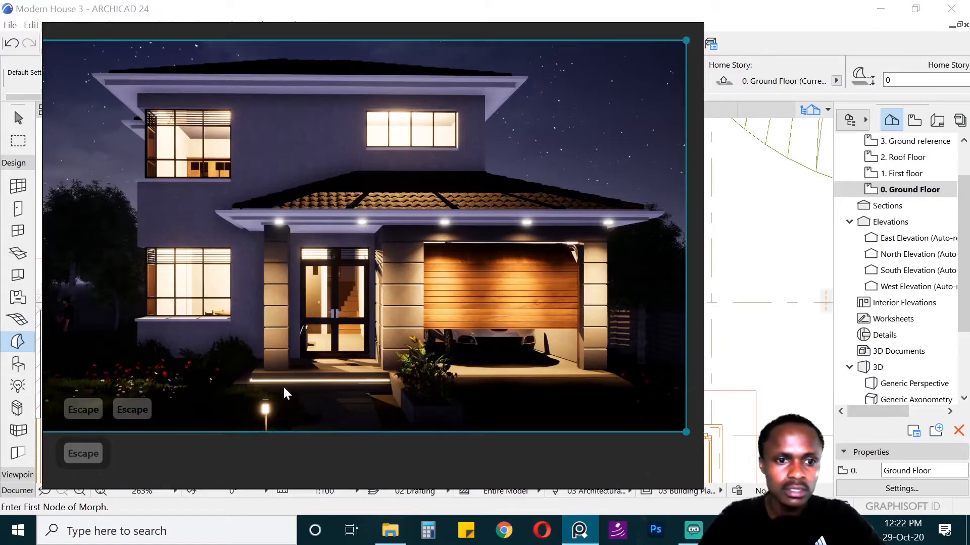
click(579, 530)
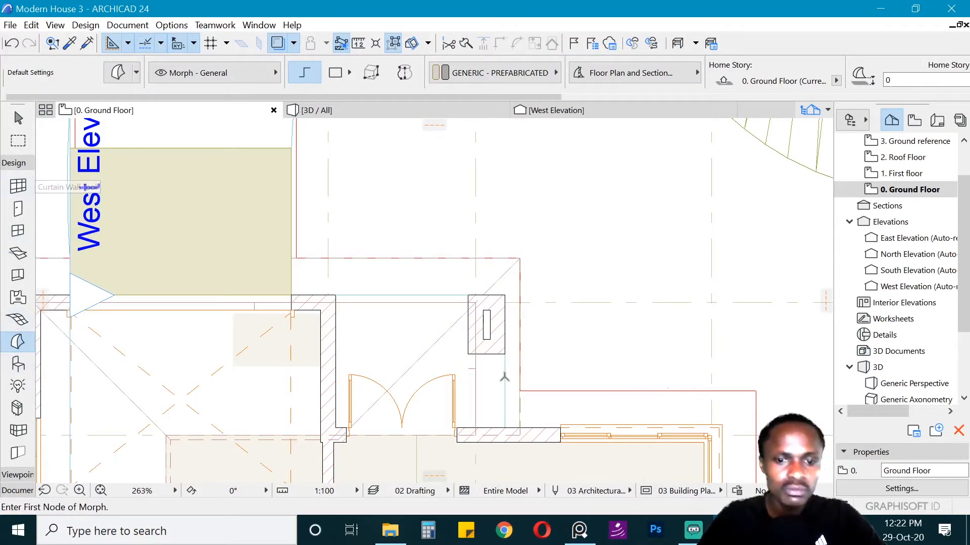
- With the floor slab's settings, draw a rotated-rectangle slab 300 mm deep in front of the entrance, from the garage wall corner to the column's outer corner
key(space)
alt+click(420, 294)
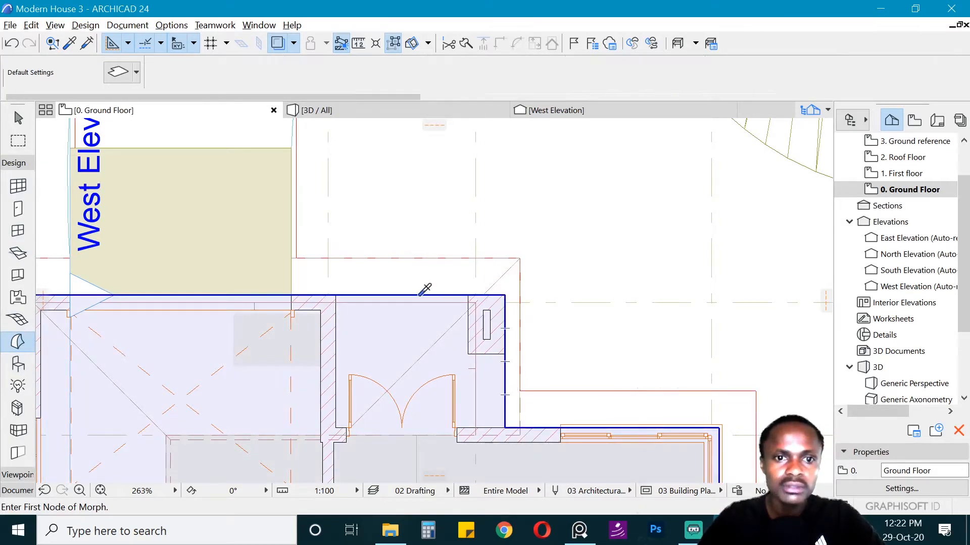
scroll(446, 288, up, 3)
click(255, 300)
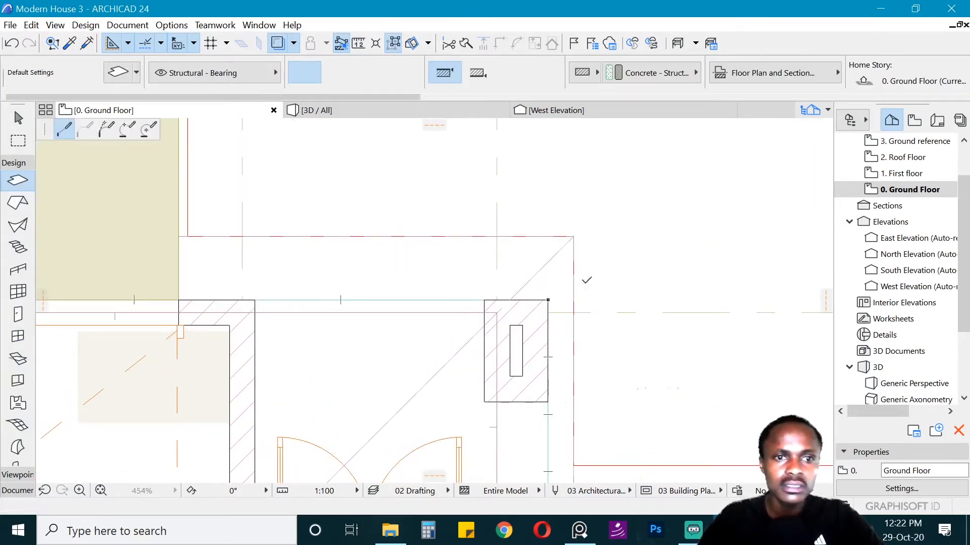
click(548, 300)
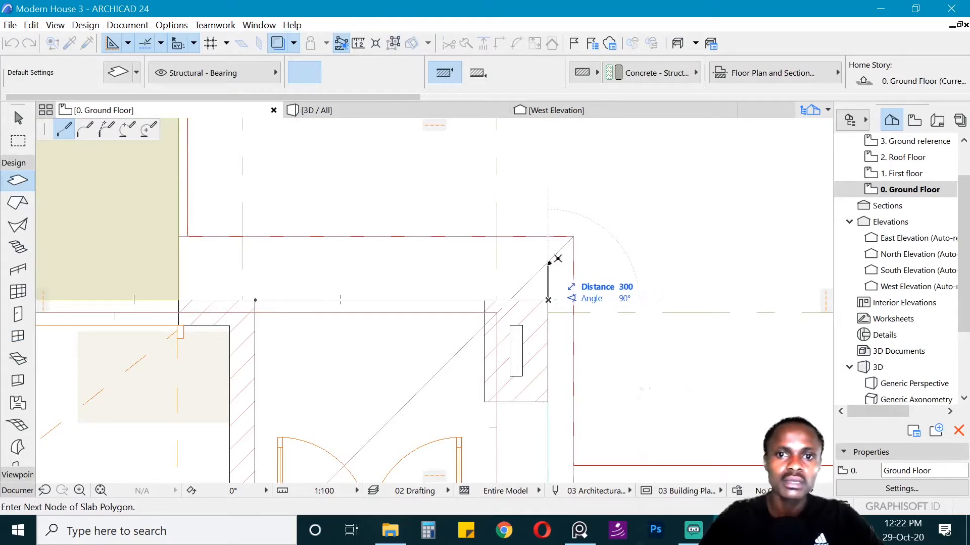
click(364, 72)
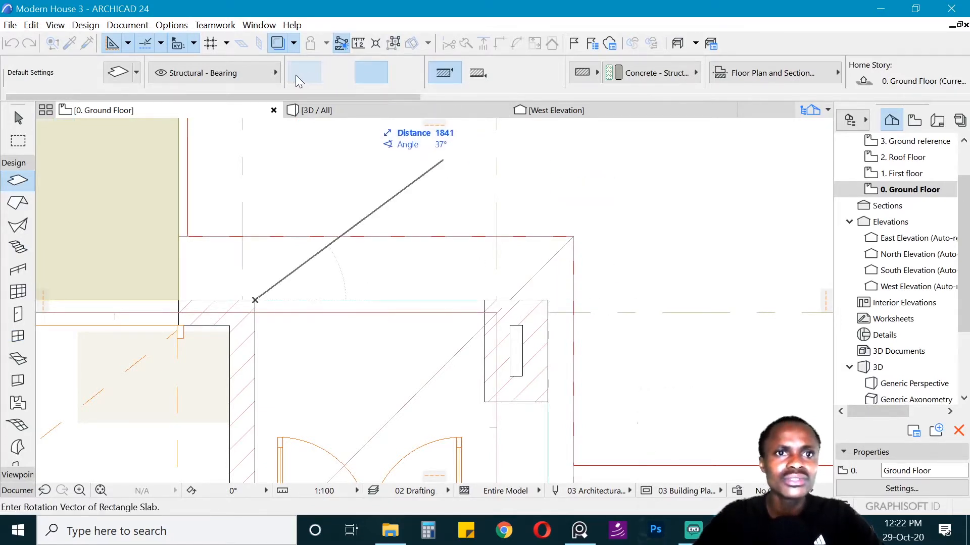
click(548, 300)
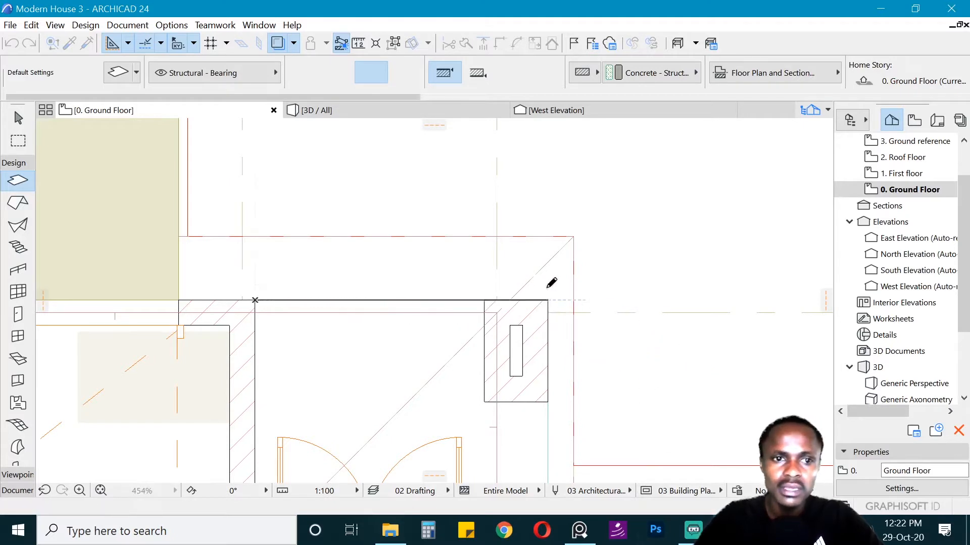
text(300)
key(shift+Return)
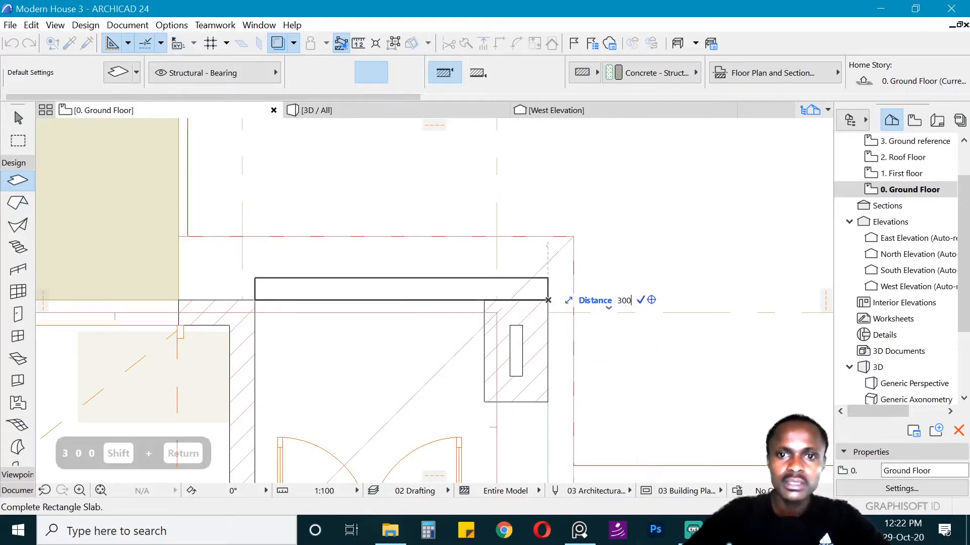
key(Return)
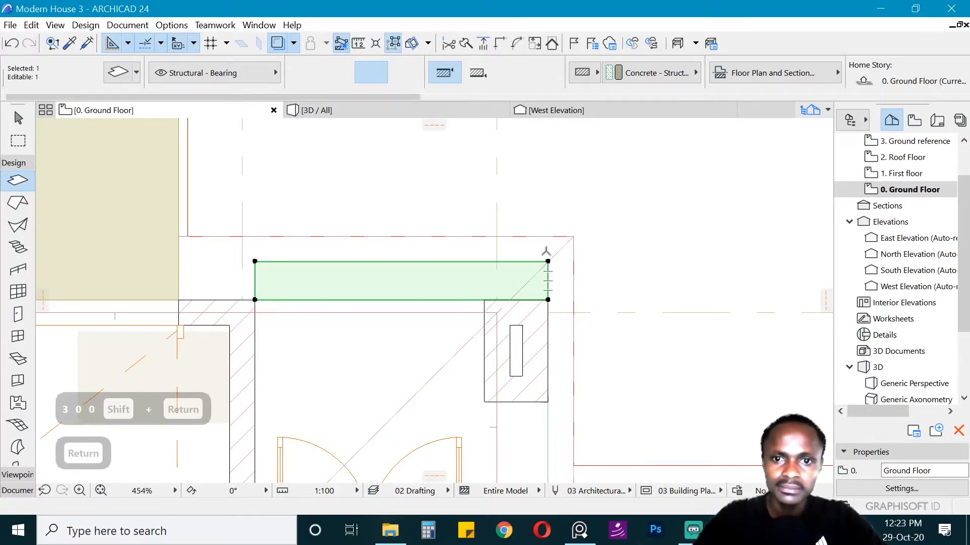
click(546, 252)
scroll(511, 234, down, 2)
key(Escape)
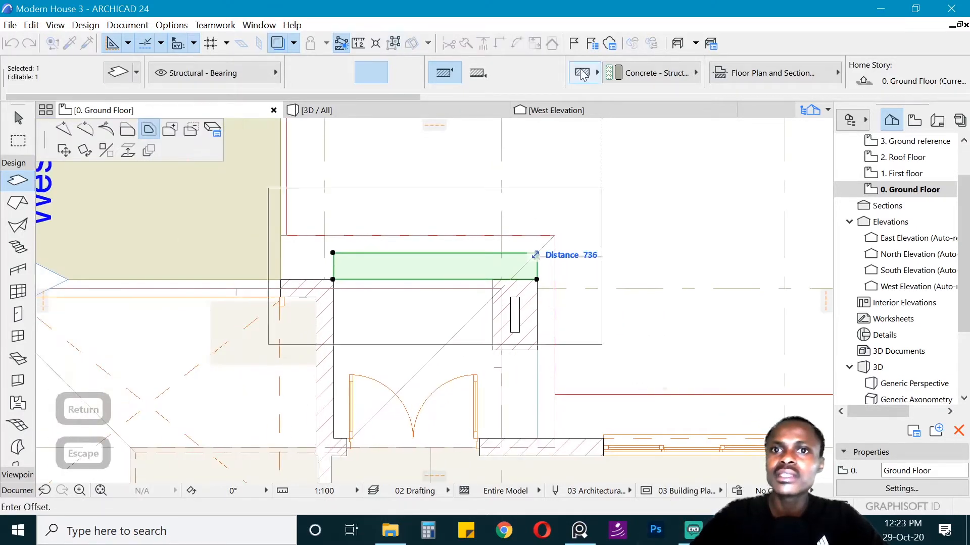
key(Escape)
- Set the entrance step slab's thickness to 300 mm and its offset to the home story to -150 mm
scroll(583, 74, right, 5)
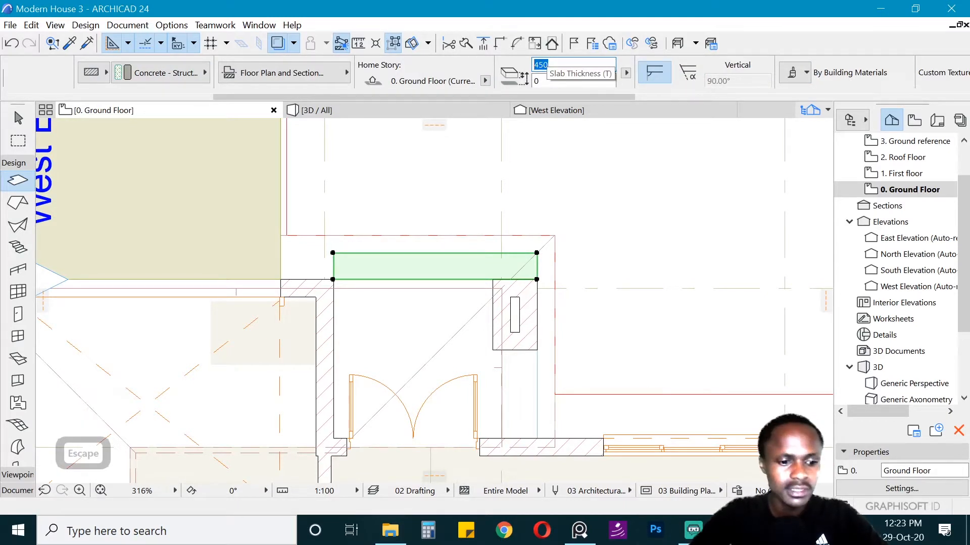
text(300)
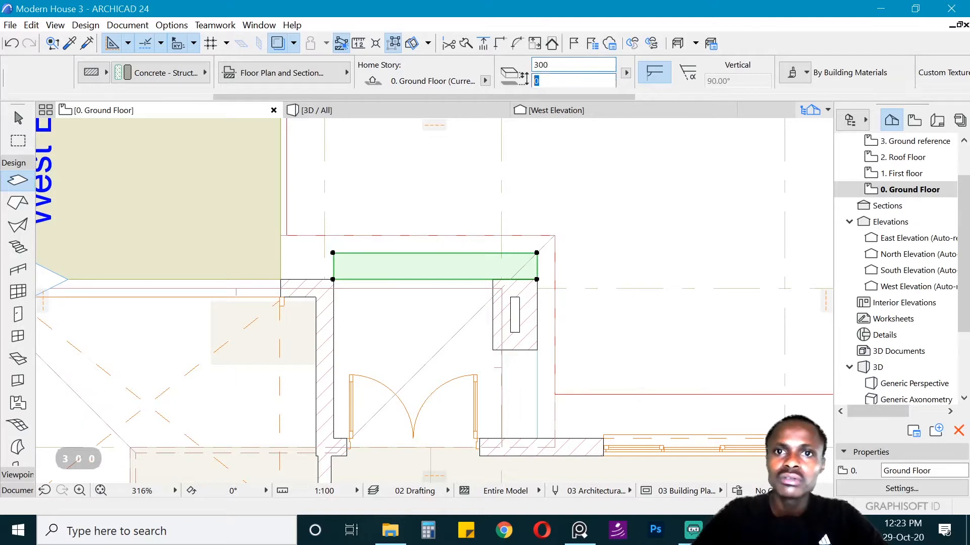
text(-150)
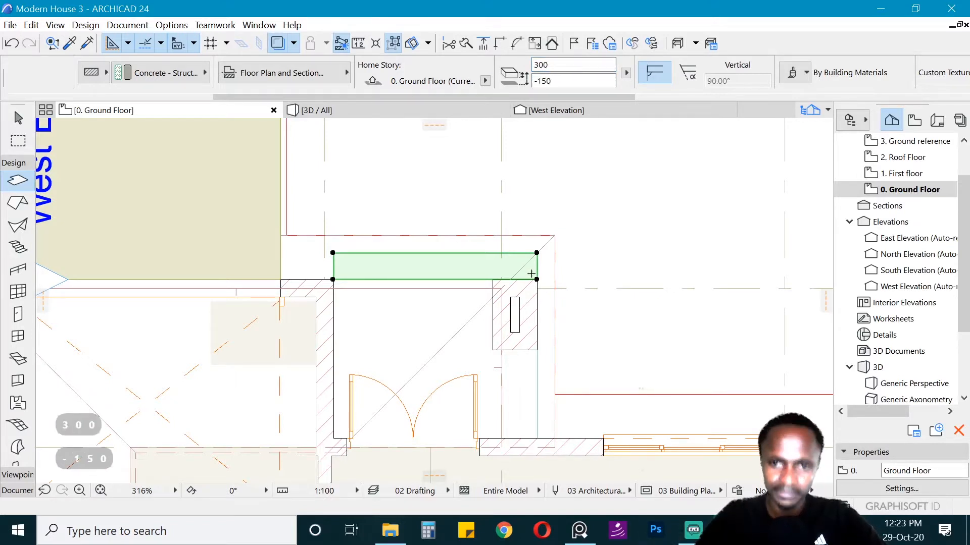
- Extend the entrance step slab around the column with an added rectangle 300 mm wide, running back to the house wall
scroll(544, 257, up, 3)
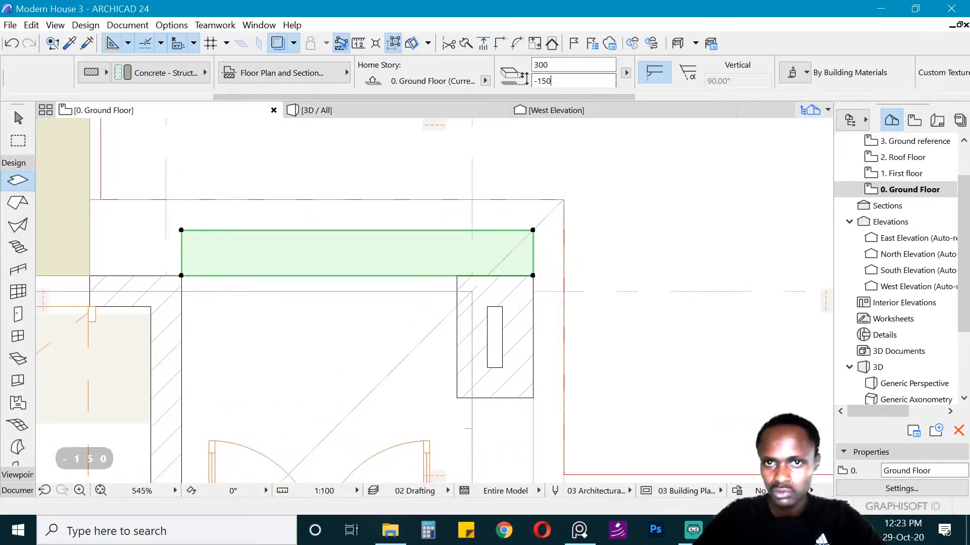
click(534, 255)
click(689, 328)
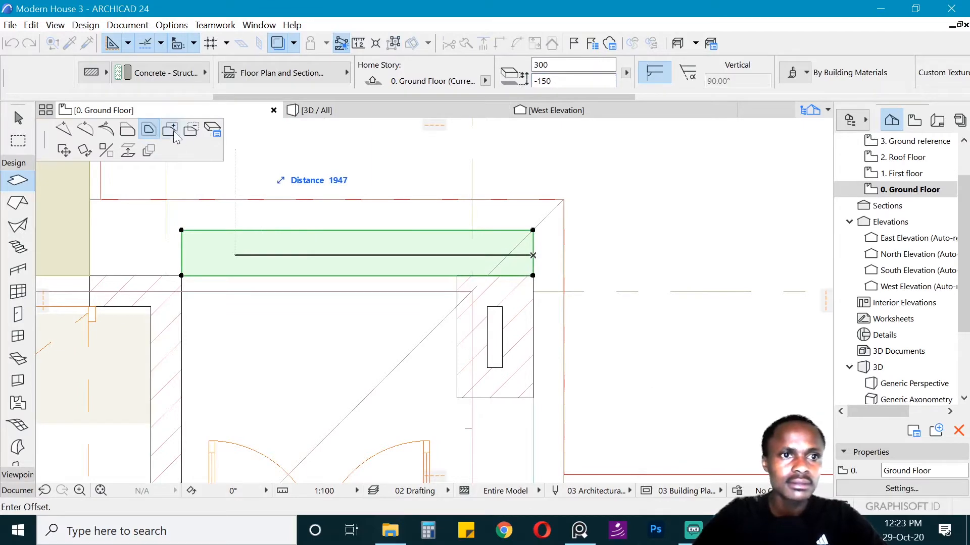
click(174, 134)
scroll(493, 229, down, 3)
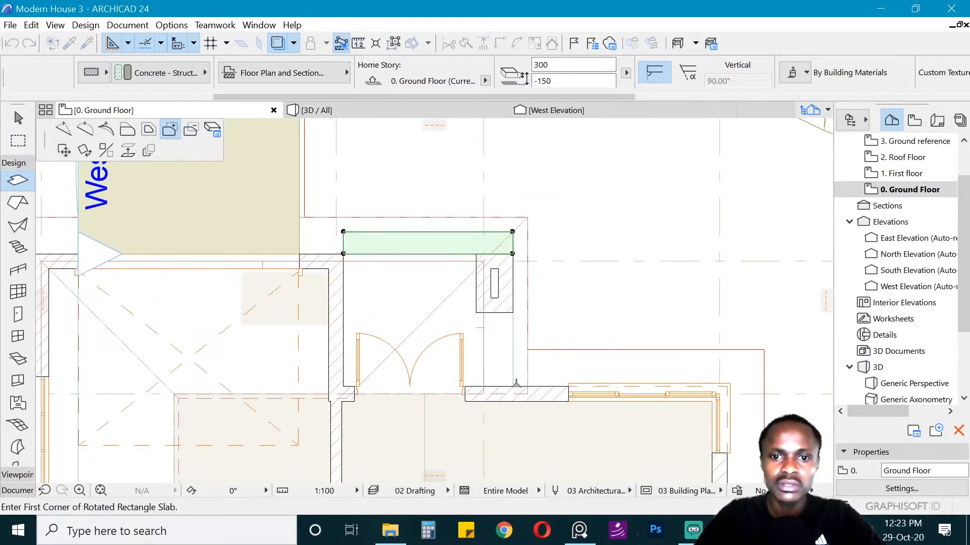
click(513, 386)
click(512, 232)
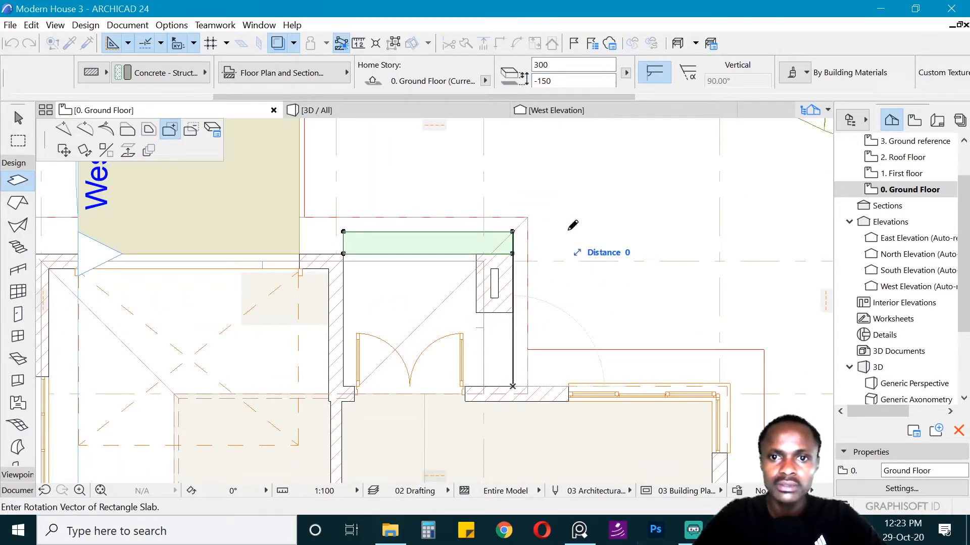
text(300)
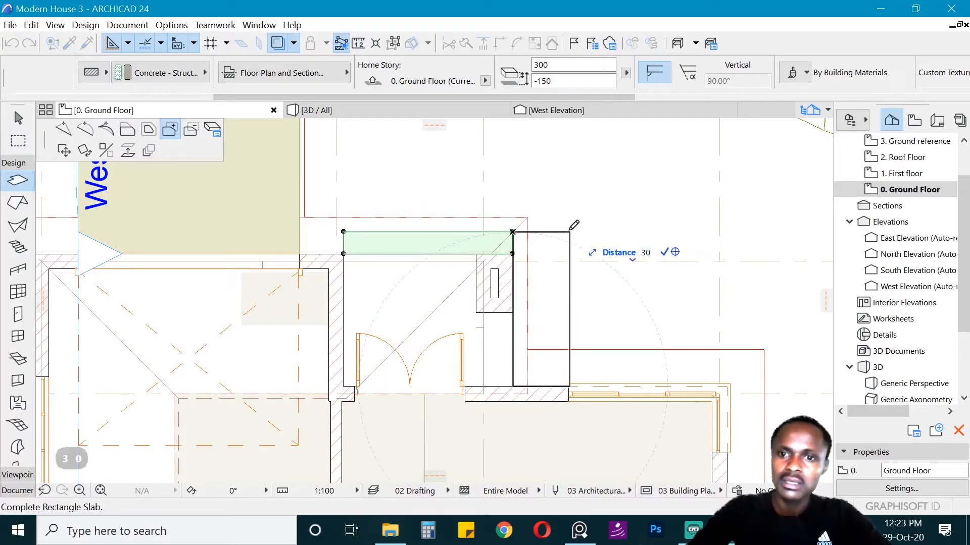
key(Return)
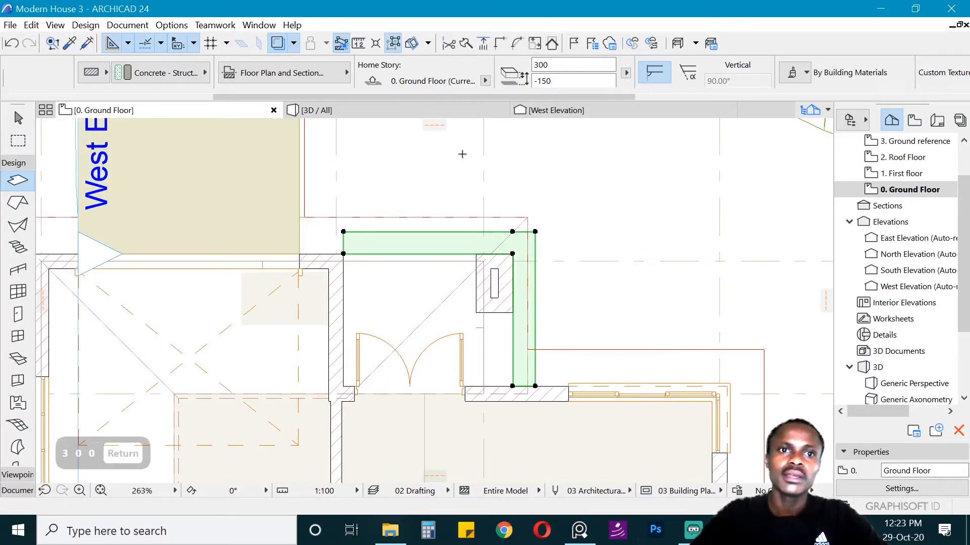
- Inspect the L-shaped entrance step in the 3D view, and return to the Ground Floor plan with the slab deselected
click(419, 105)
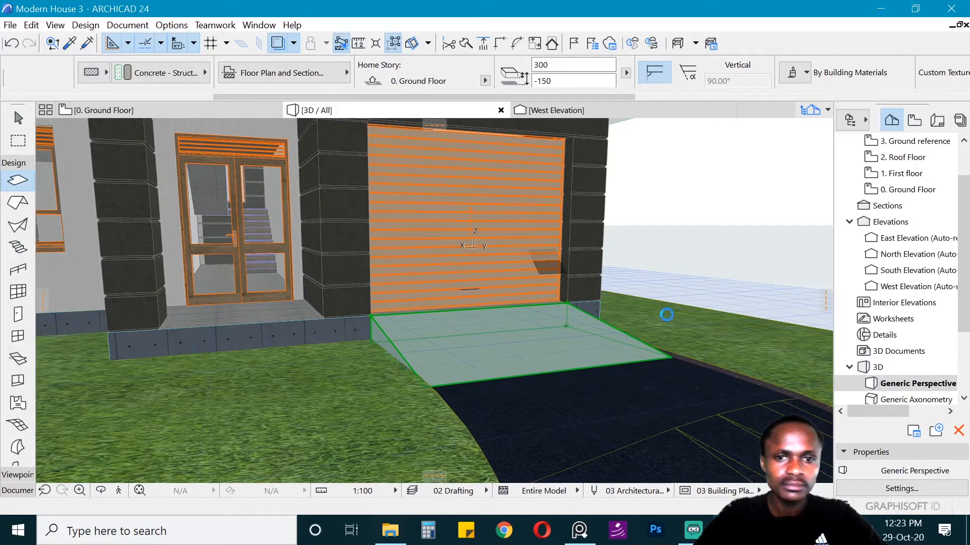
key(Escape)
scroll(720, 305, down, 3)
scroll(434, 311, up, 2)
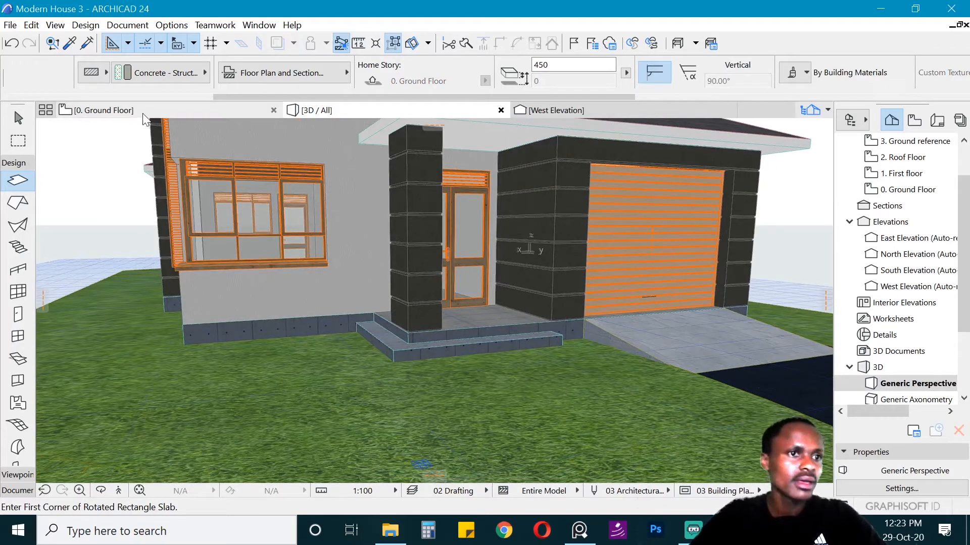
click(223, 110)
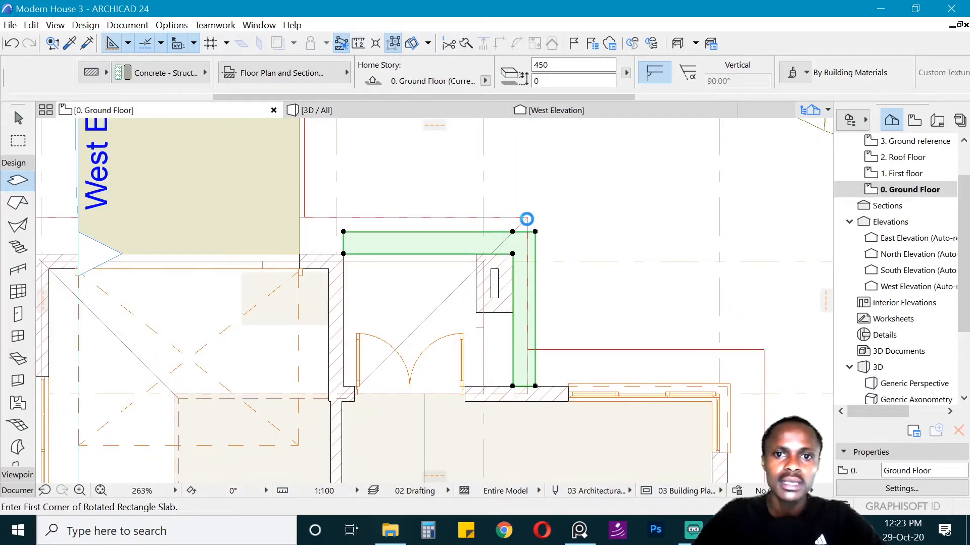
key(Escape)
key(Escape)
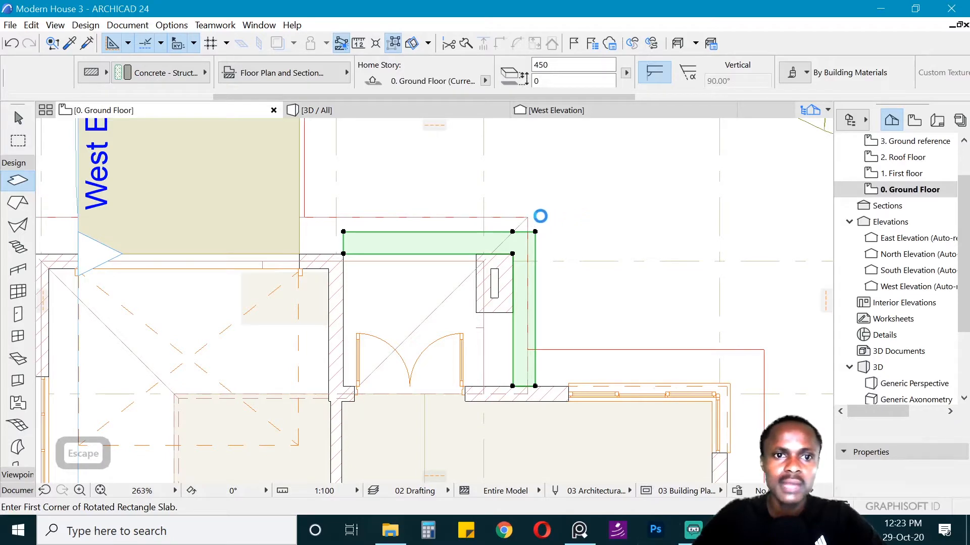
key(Escape)
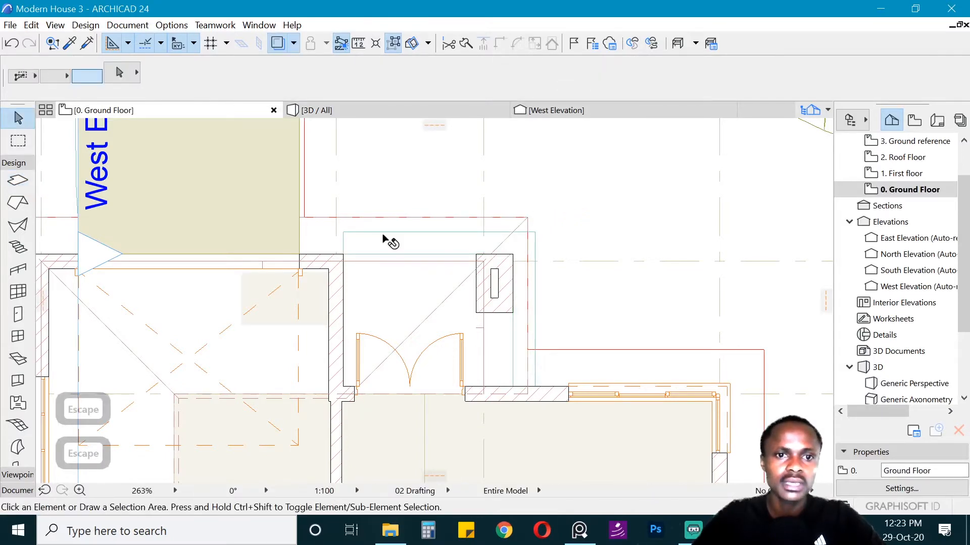
- Check the planter in the reference image and, with the floor slab's settings, draw a 2000 mm long rectangular slab between the garage wall corner and the ramp
scroll(389, 241, down, 3)
scroll(374, 153, up, 3)
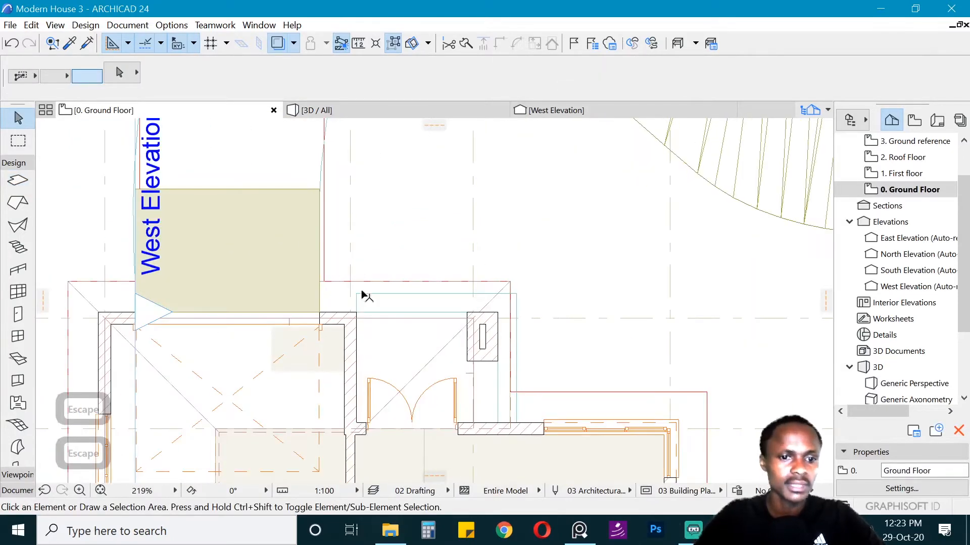
click(580, 534)
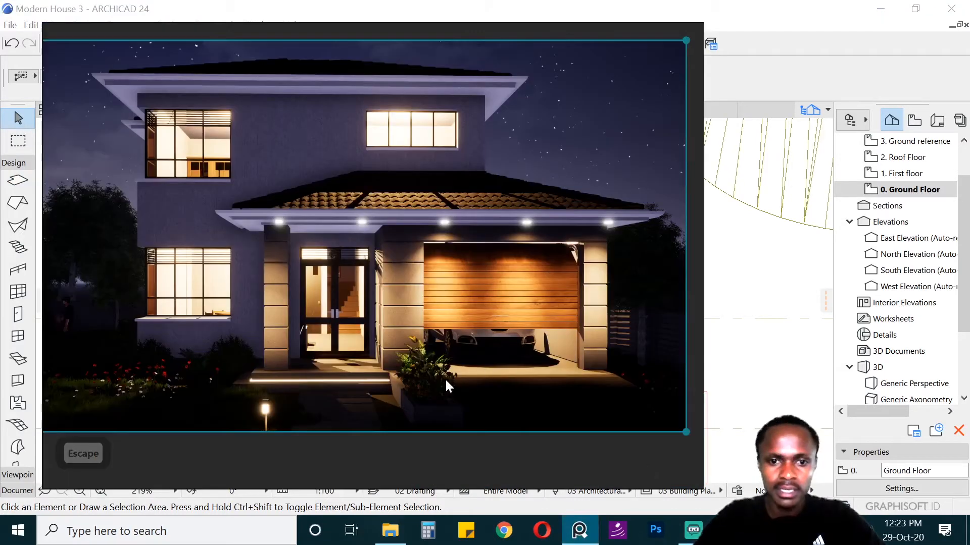
click(761, 256)
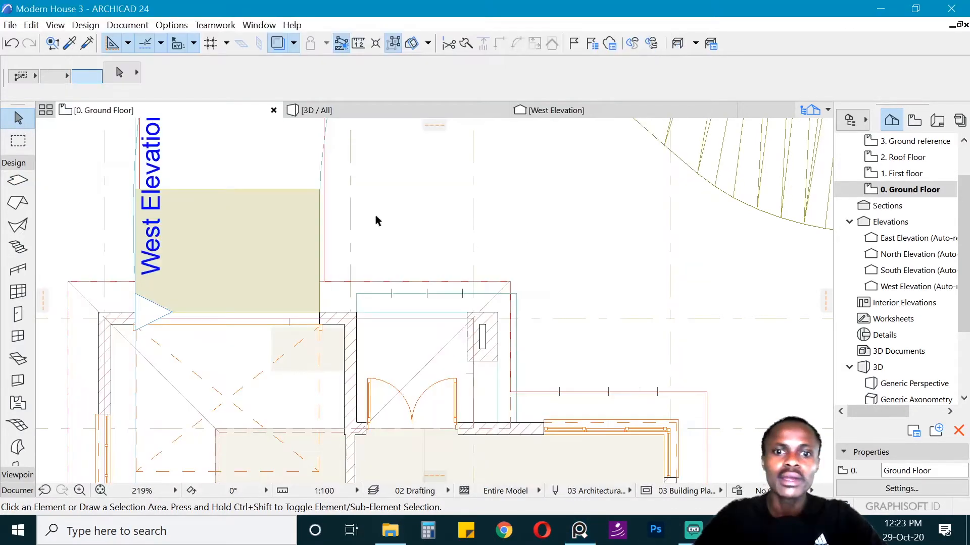
key(Escape)
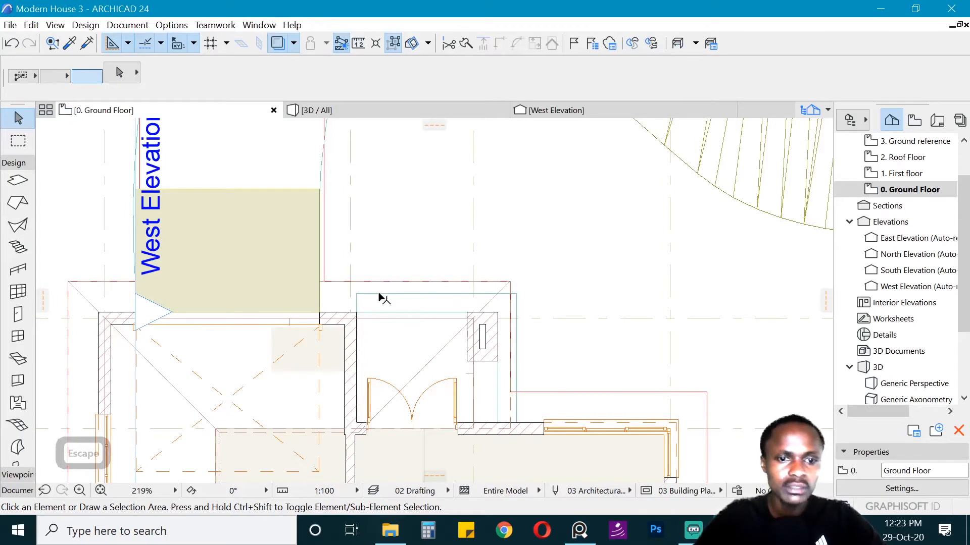
alt+click(361, 307)
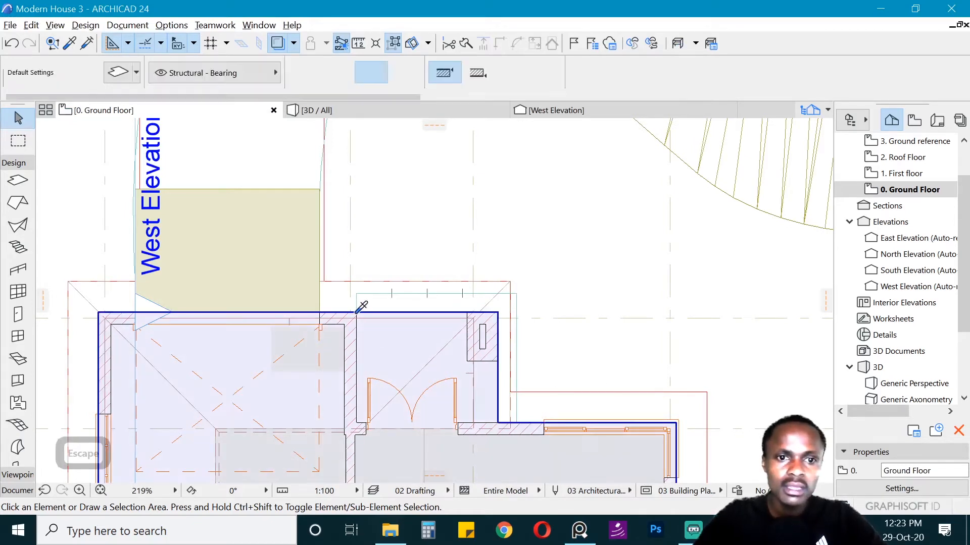
click(357, 313)
text(2000)
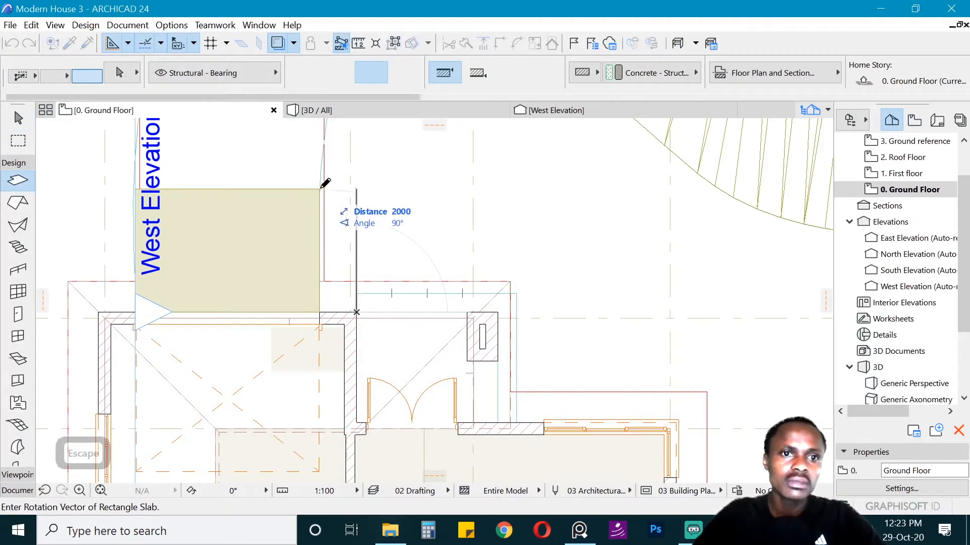
scroll(320, 189, up, 2)
click(320, 188)
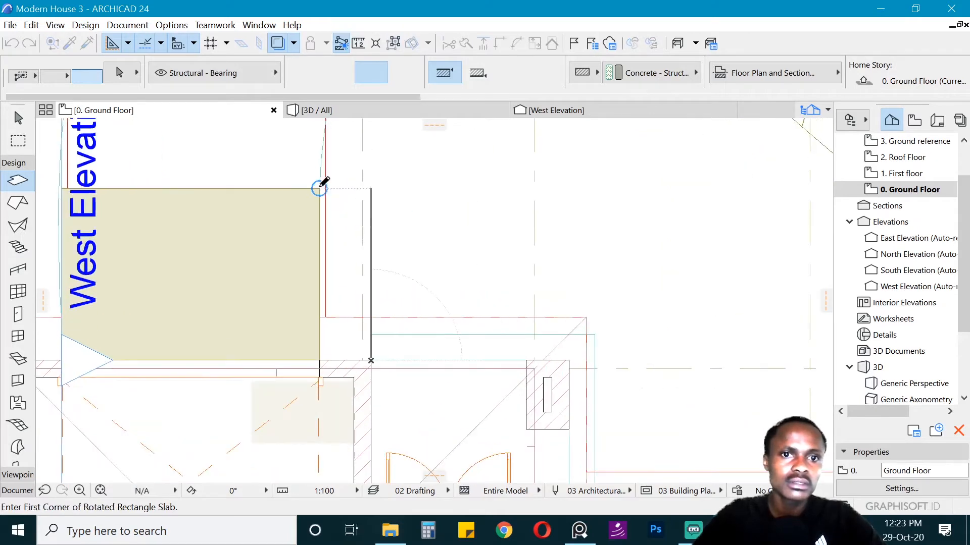
key(Return)
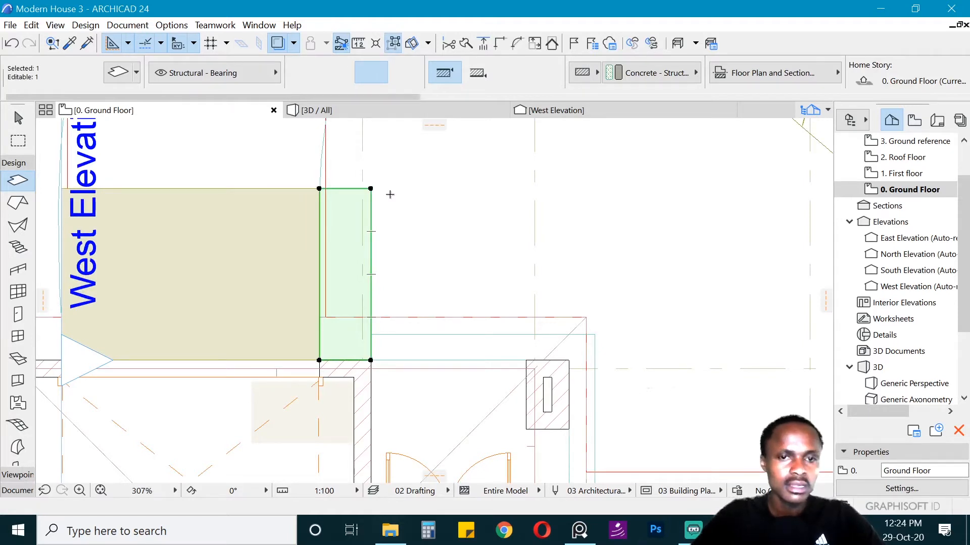
- Create an inner copy of the planter slab with its outline offset 100 mm inward
key(ctrl+d)
click(371, 188)
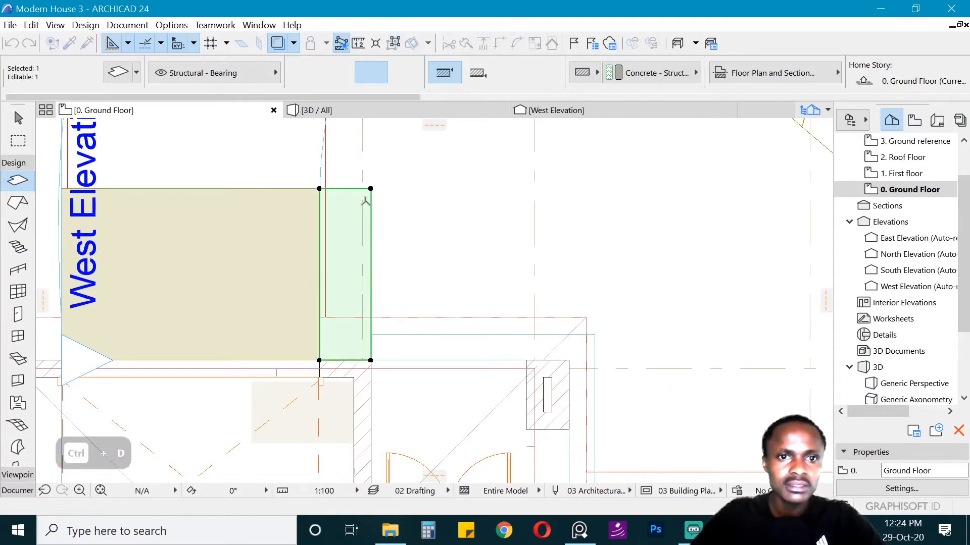
click(367, 201)
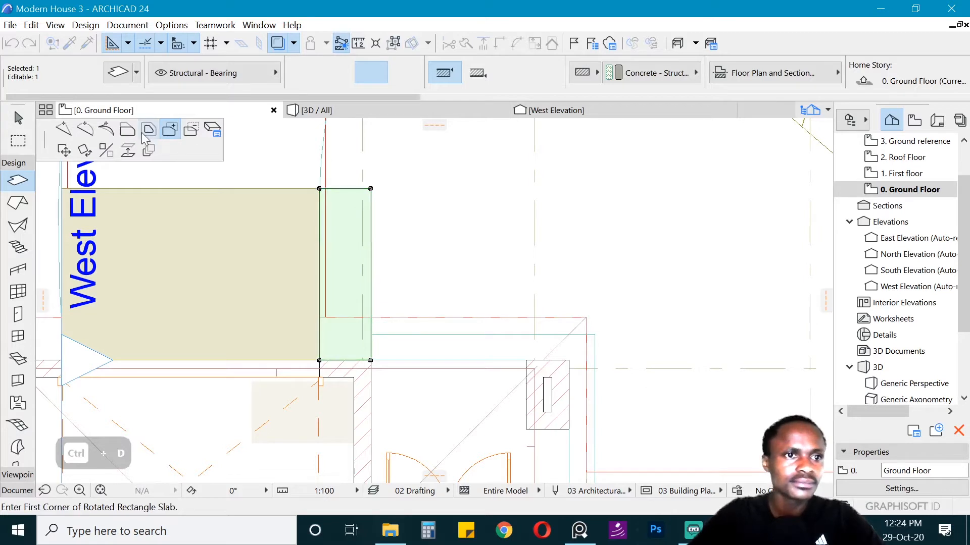
click(148, 132)
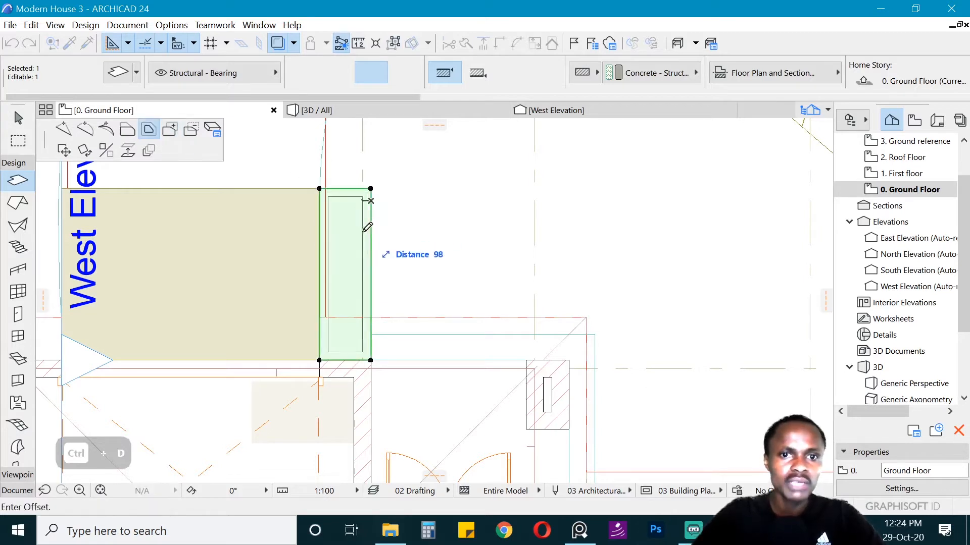
text(100)
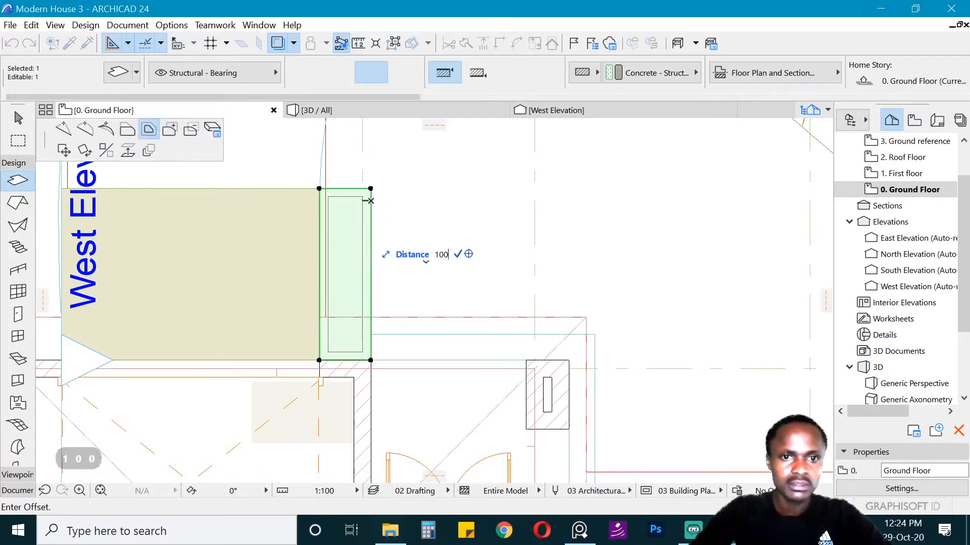
key(Return)
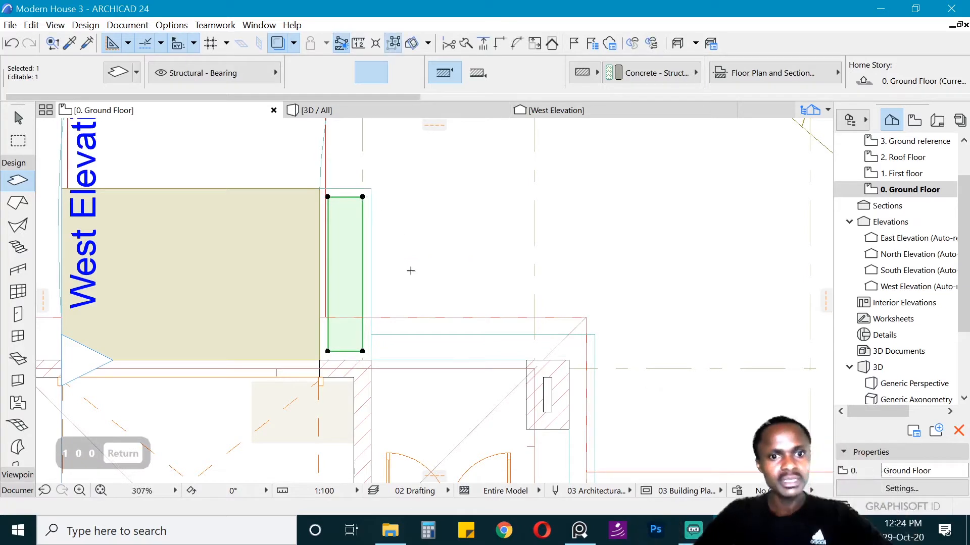
- Subtract the inner slab's outline from the outer planter slab to cut the planting bed opening
key(Escape)
shift+click(370, 269)
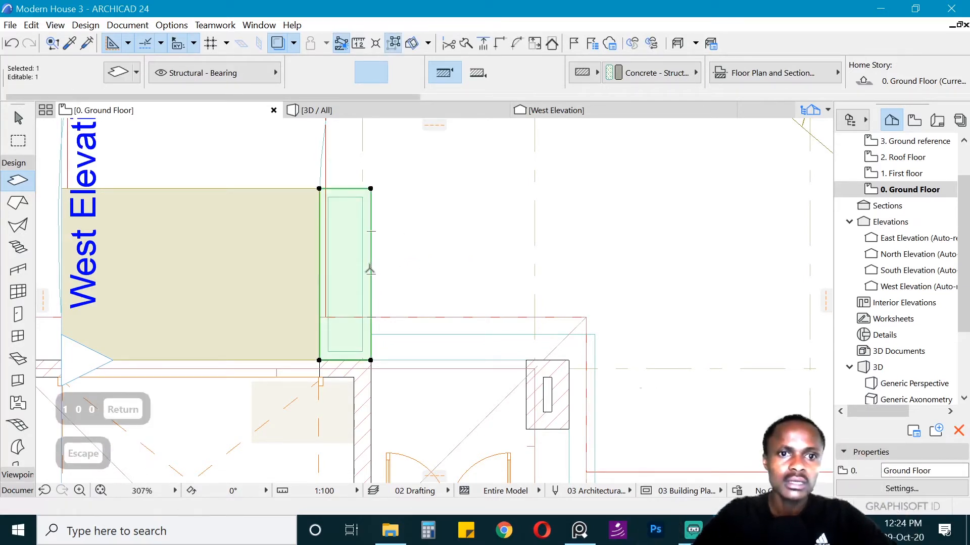
click(370, 269)
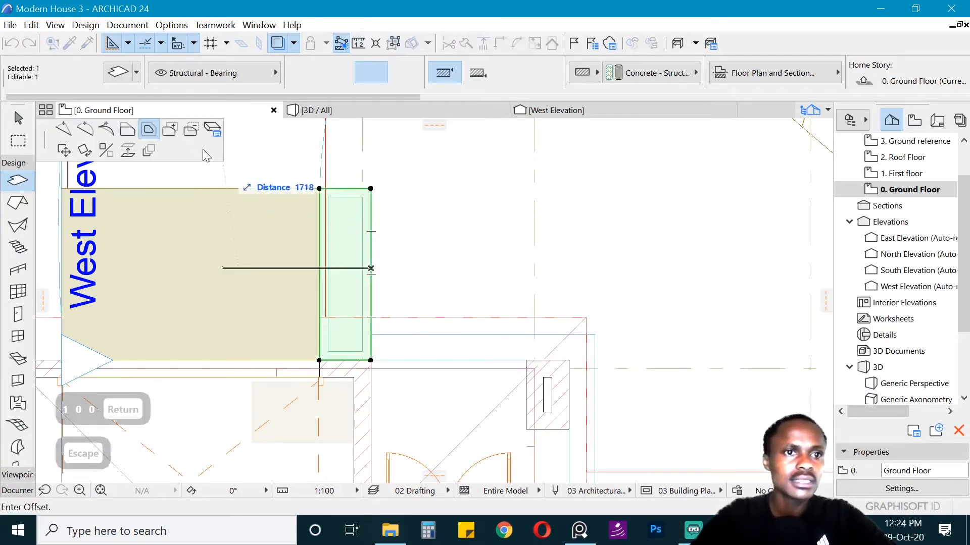
key(Escape)
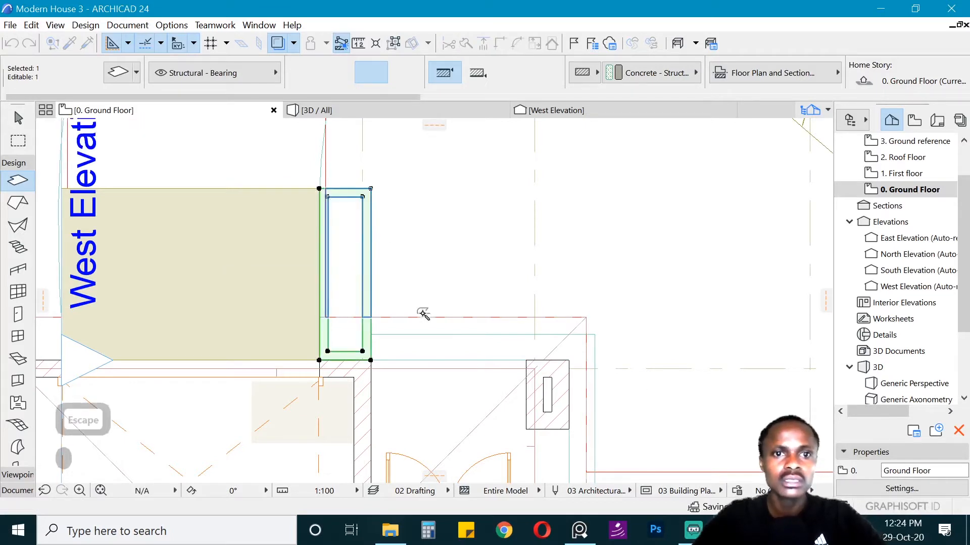
key(Escape)
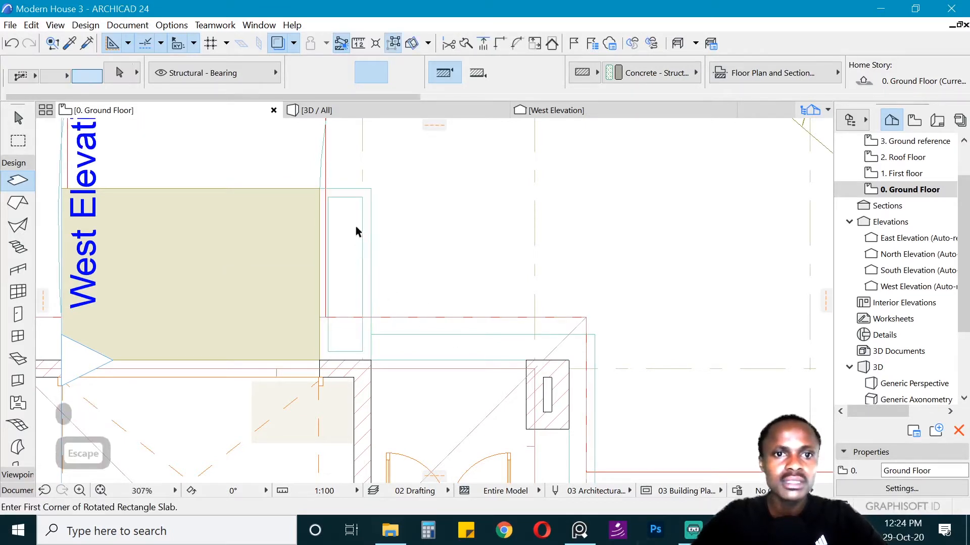
key(Escape)
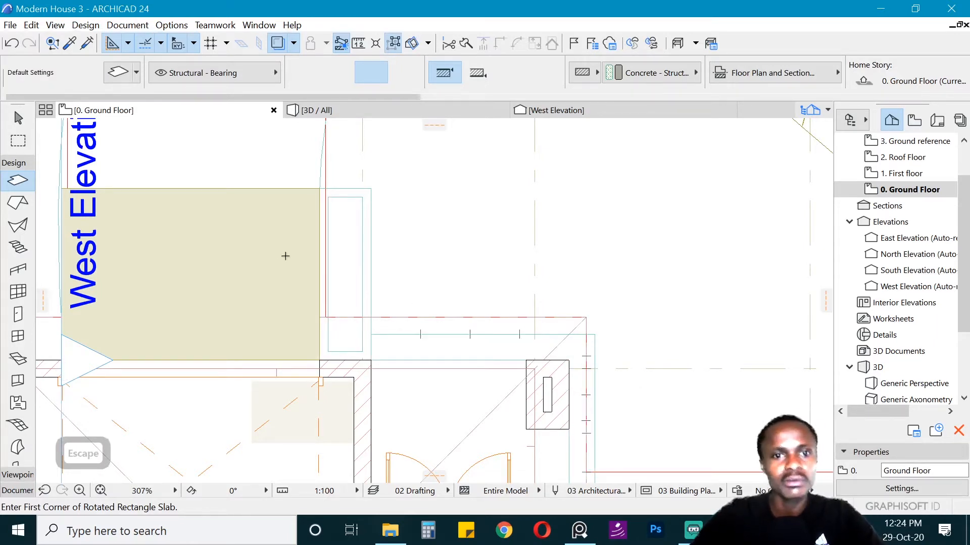
- Set the inner planter slab's building material to EN-04 Soil and show the planter in the 3D view
shift+click(346, 257)
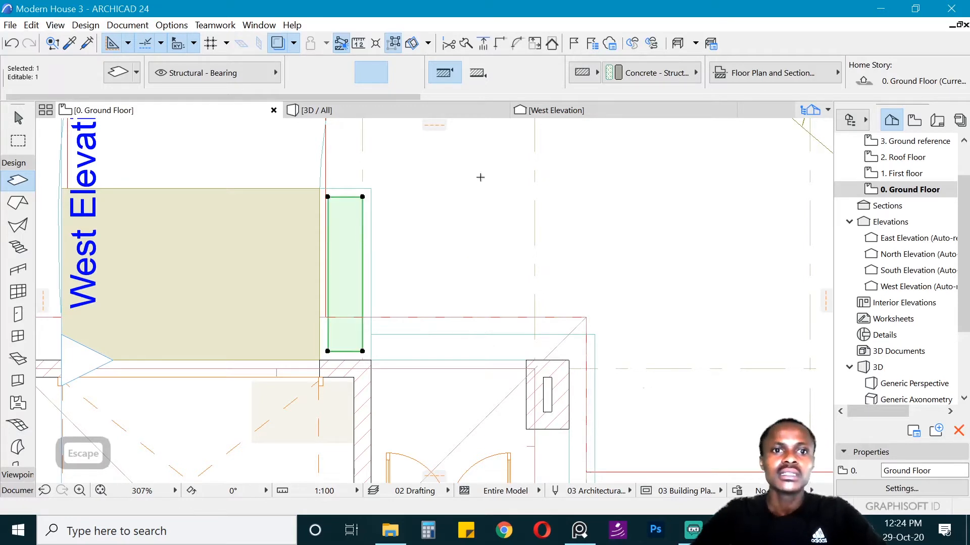
click(651, 73)
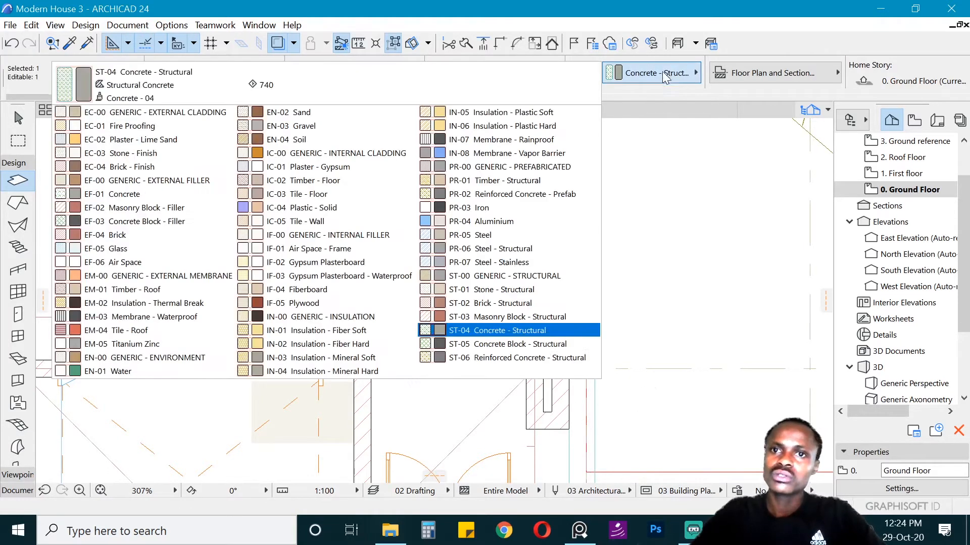
key(s)
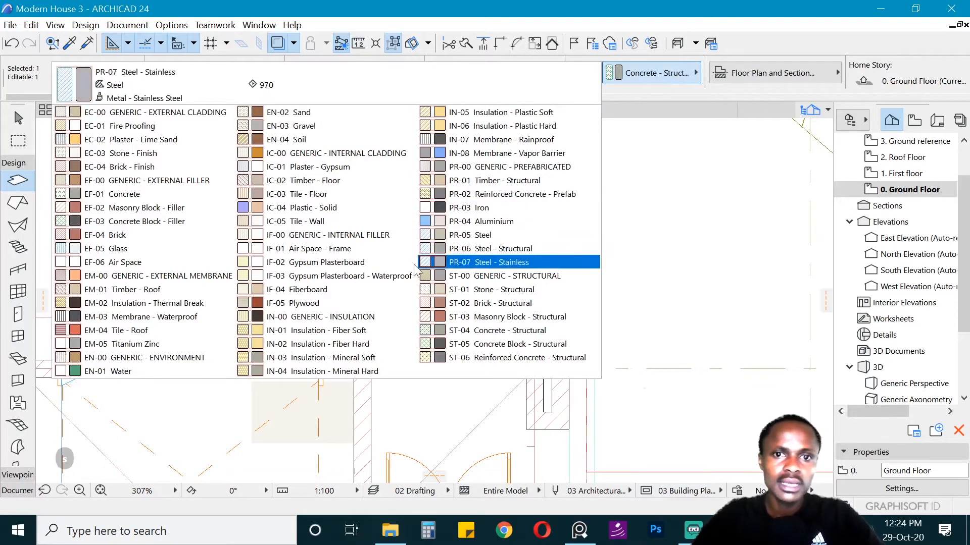
key(s)
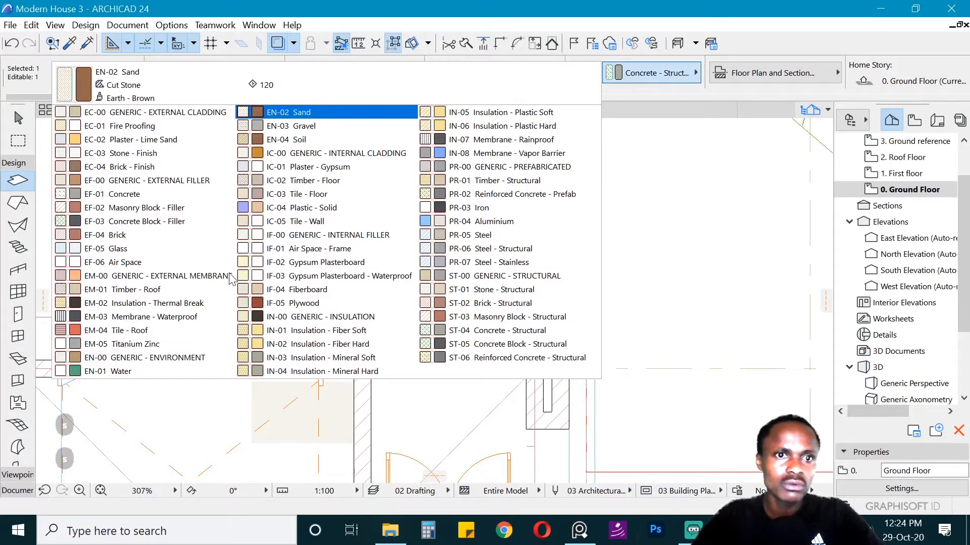
key(s)
key(s)
key(s)
key(s)
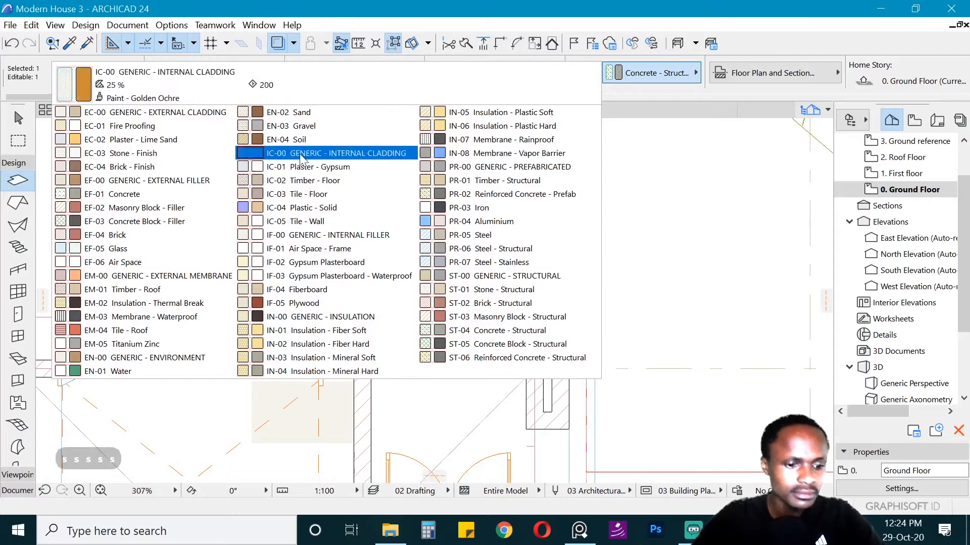
click(298, 139)
click(415, 108)
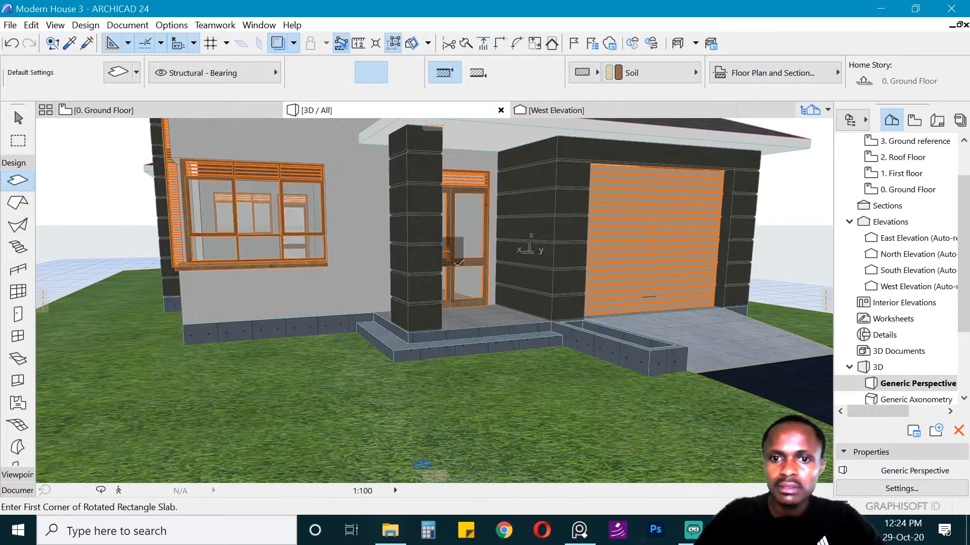
- Stretch the soil slab's thickness upward so its top reaches just below the concrete planter's rim
scroll(435, 307, down, 3)
scroll(475, 334, up, 6)
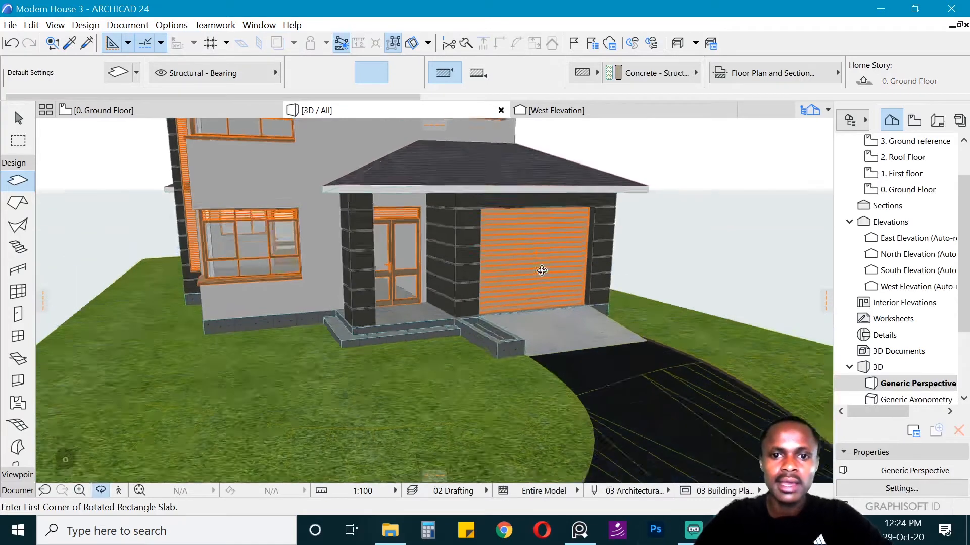
key(Escape)
key(Escape)
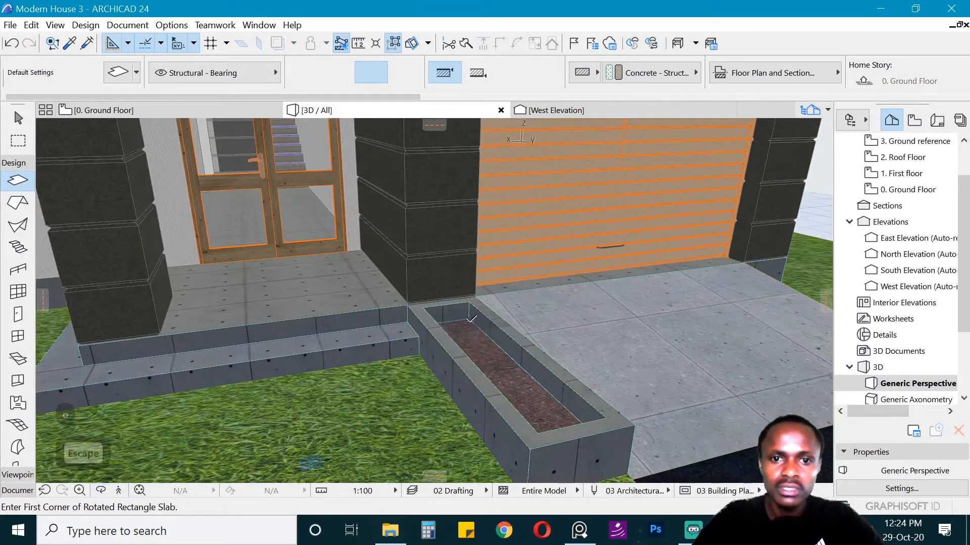
click(469, 318)
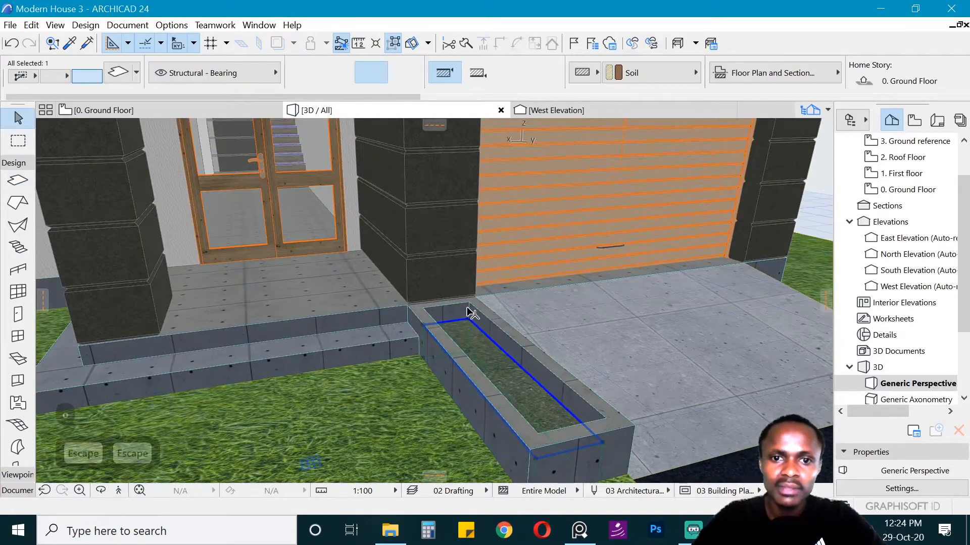
click(471, 307)
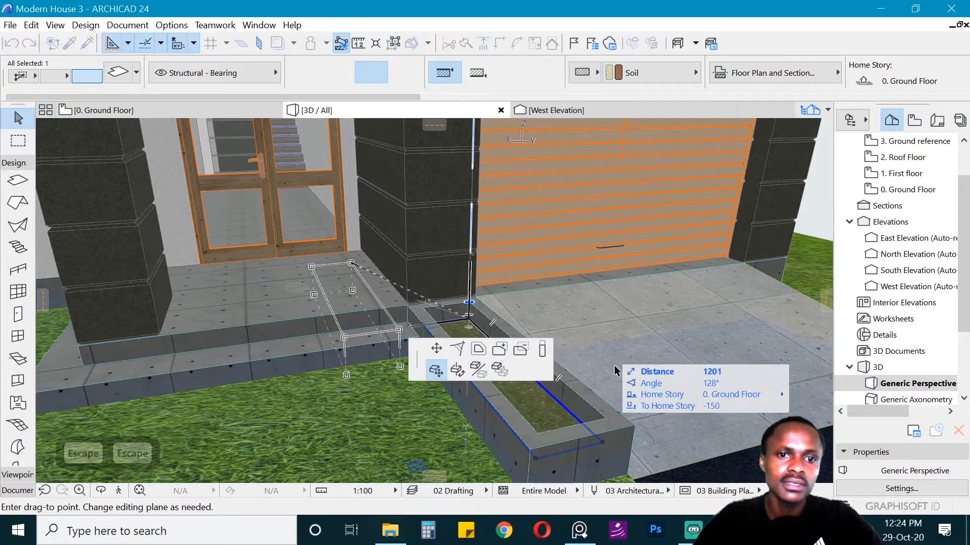
click(543, 350)
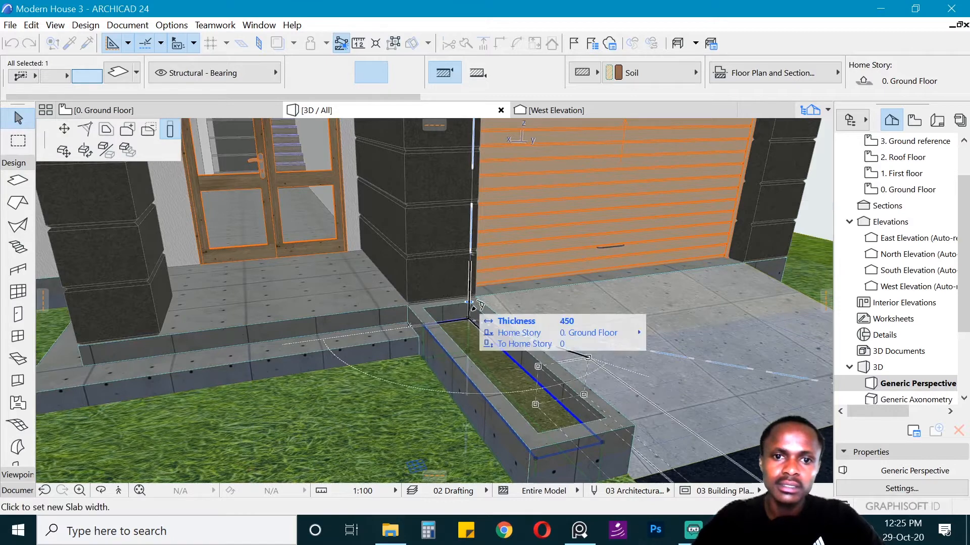
click(471, 307)
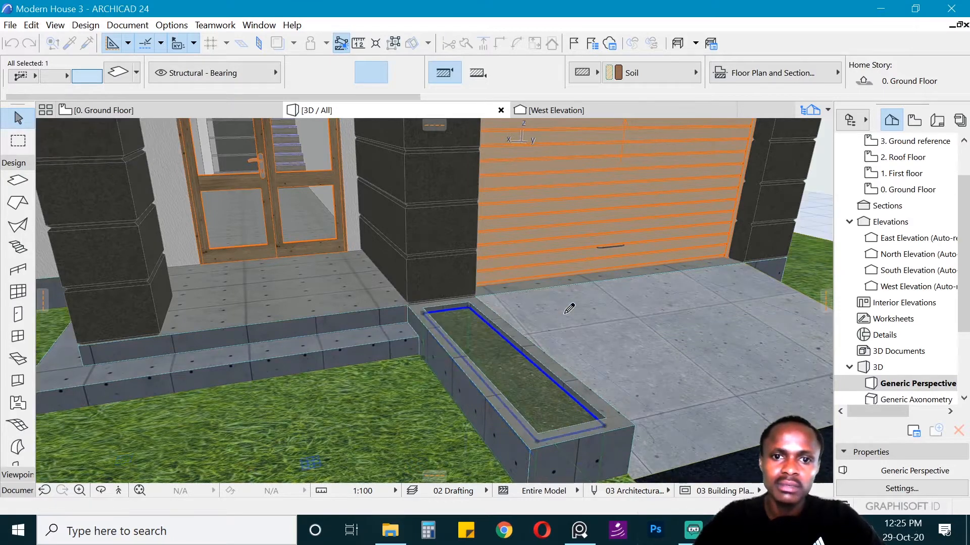
key(Escape)
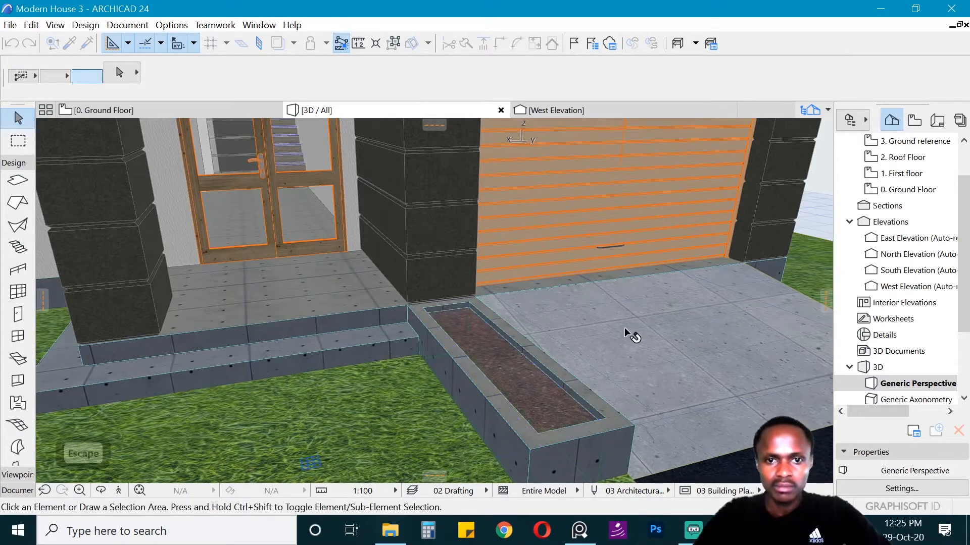
- Examine the entrance step, planter and driveway ramp from several 3D angles and compare them with the reference image
key(o)
scroll(602, 324, down, 10)
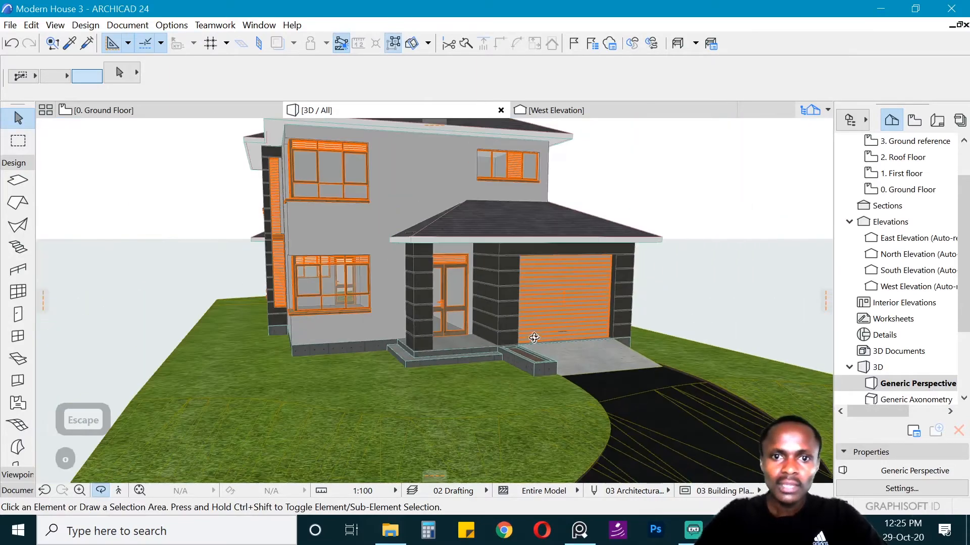
drag(473, 239, 472, 245)
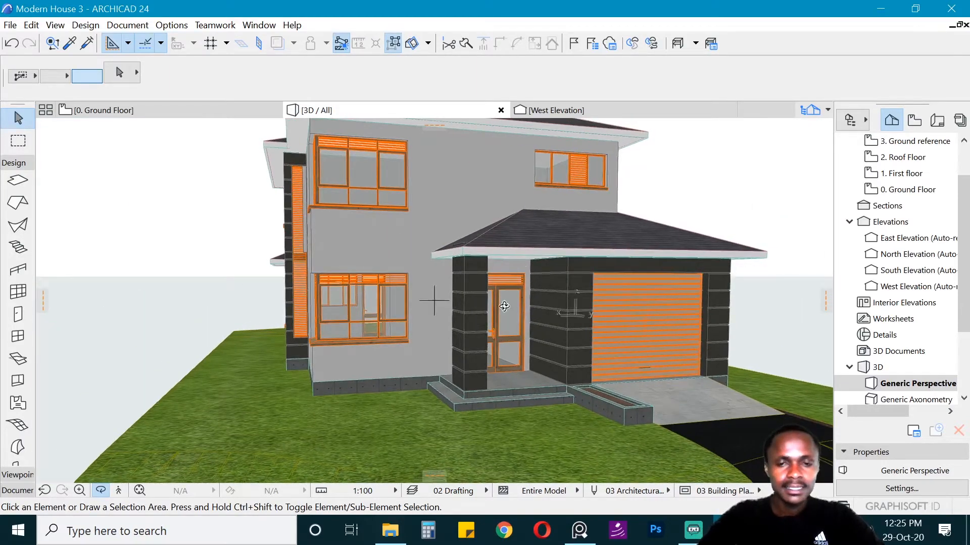
scroll(504, 307, down, 2)
drag(523, 271, 556, 236)
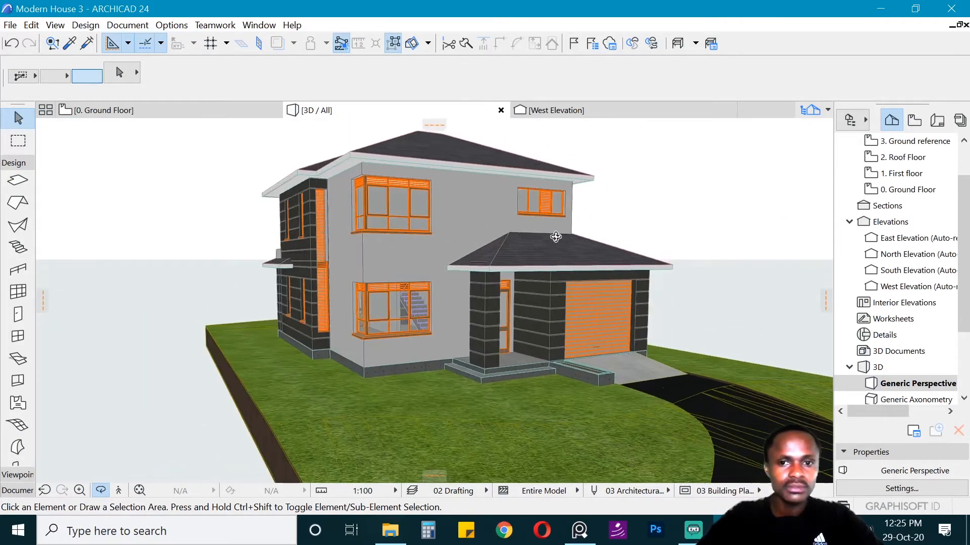
scroll(513, 287, up, 4)
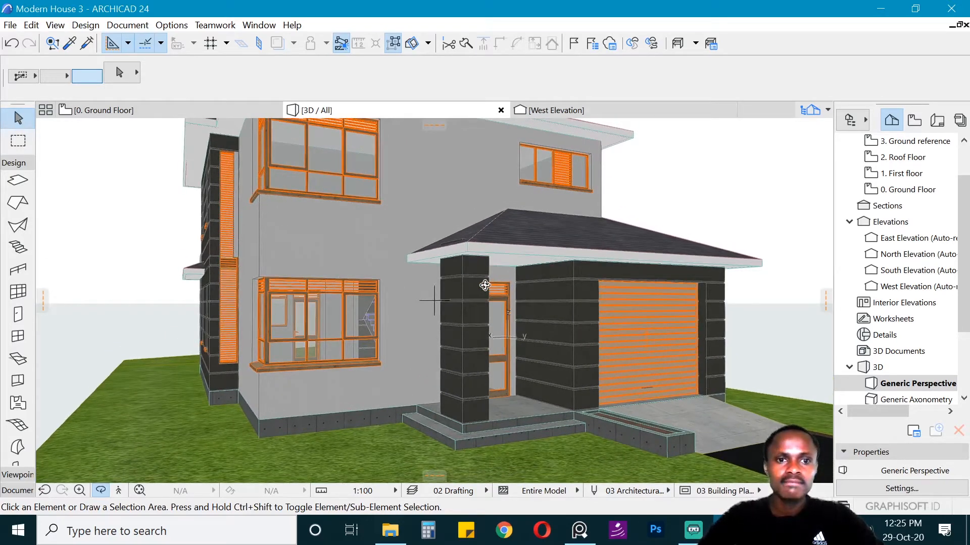
drag(601, 341, 581, 457)
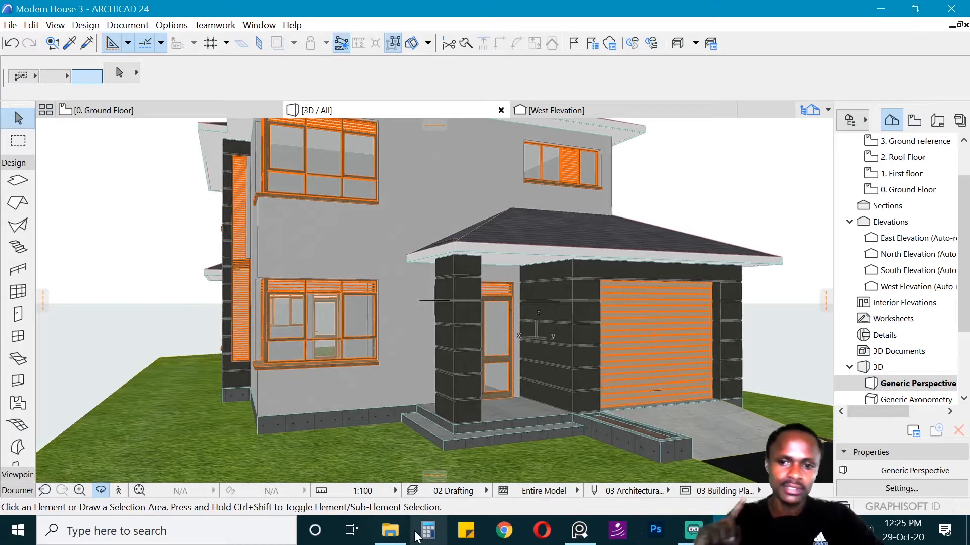
mouse_move(579, 531)
click(584, 414)
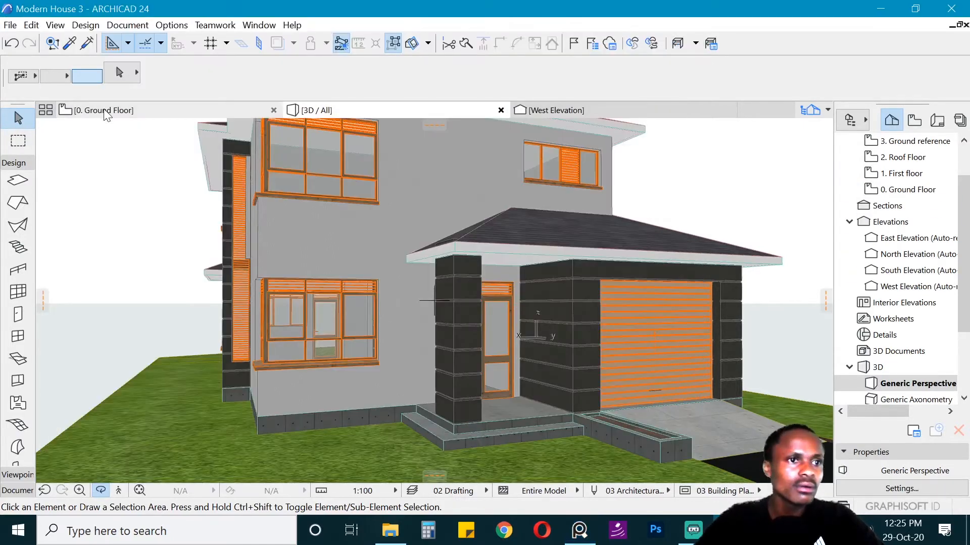
- In the ground floor plan, draw a 25 mm wide slab strip along the entrance floor's front edge, using the existing concrete slab's settings
click(106, 112)
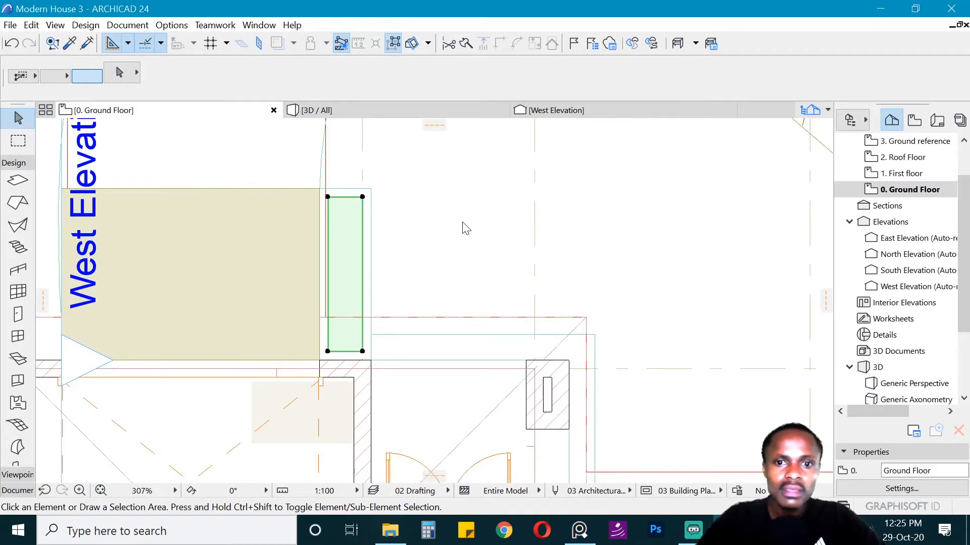
key(Escape)
key(Escape)
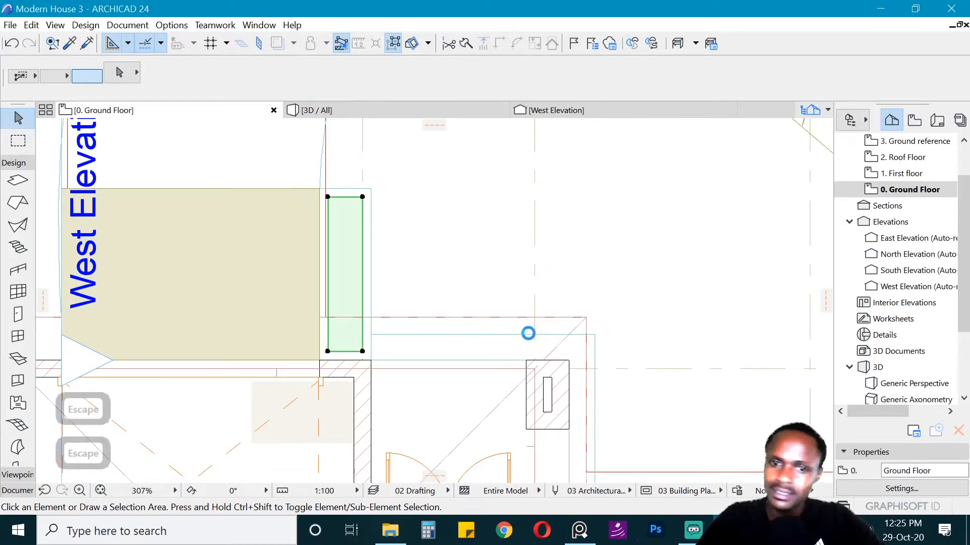
key(Escape)
key(Escape)
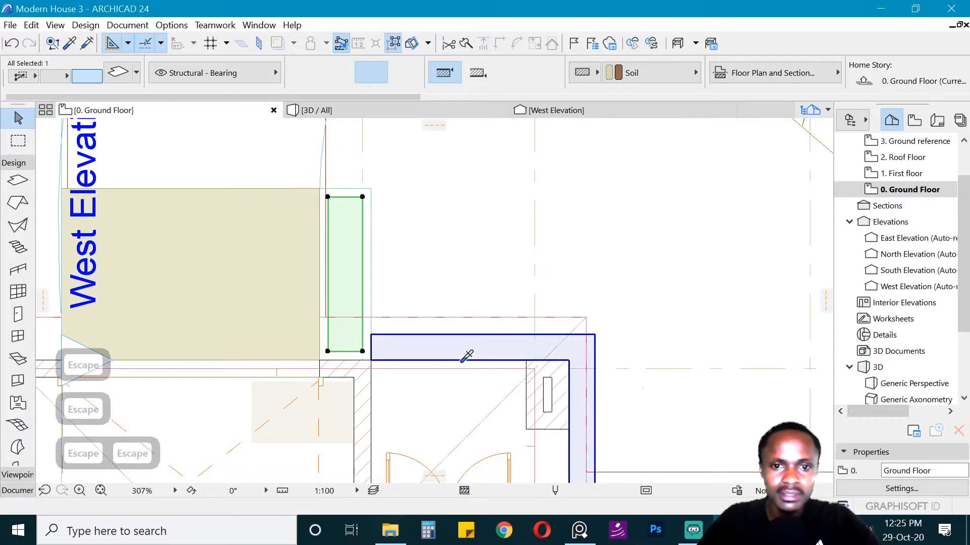
alt+click(448, 352)
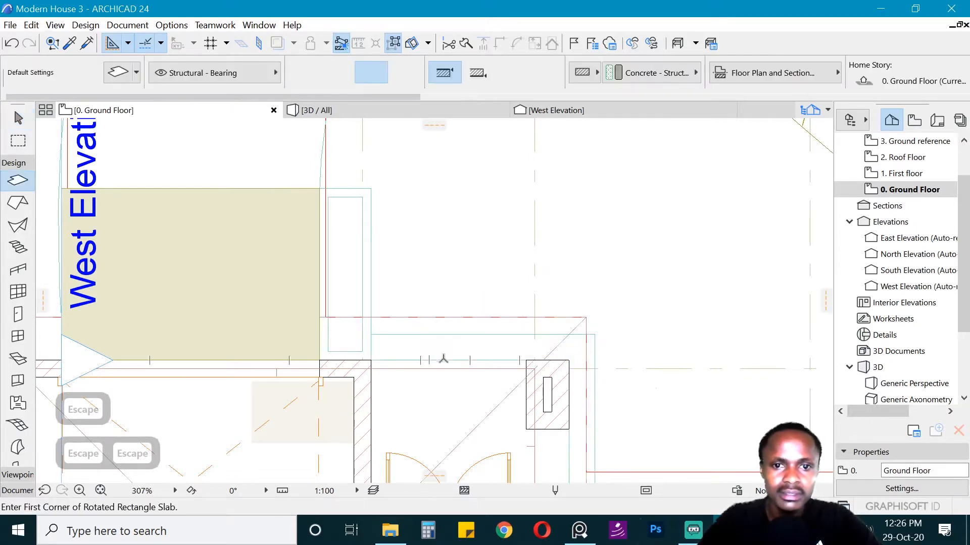
click(371, 361)
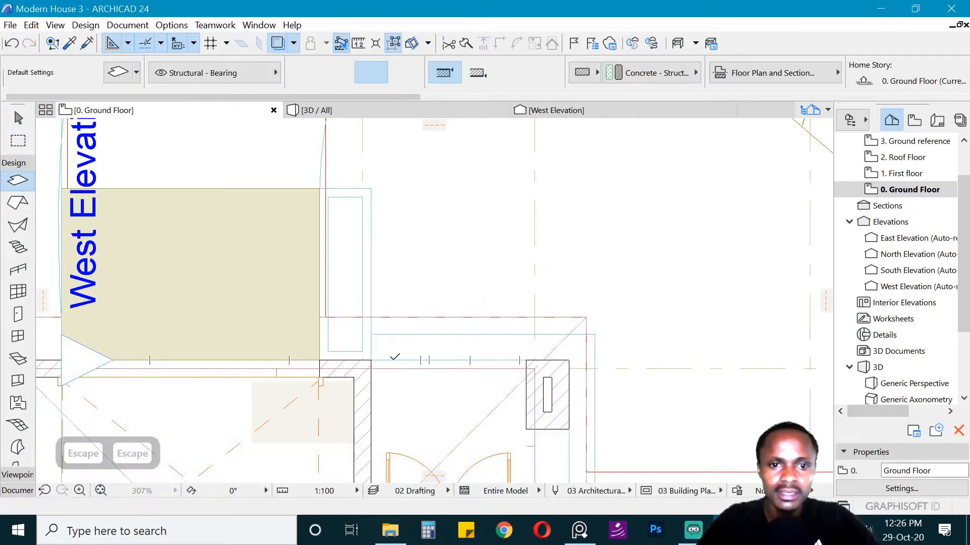
click(569, 360)
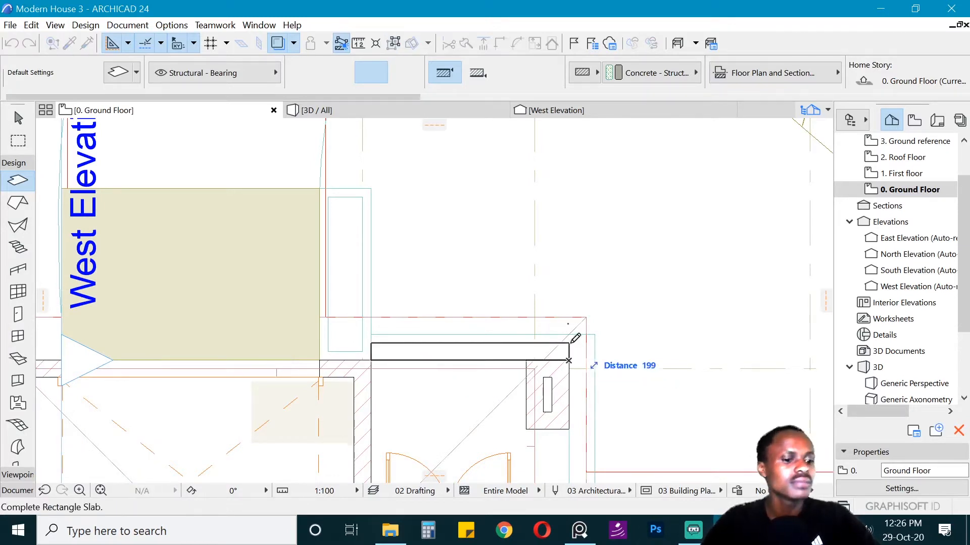
text(25)
key(Return)
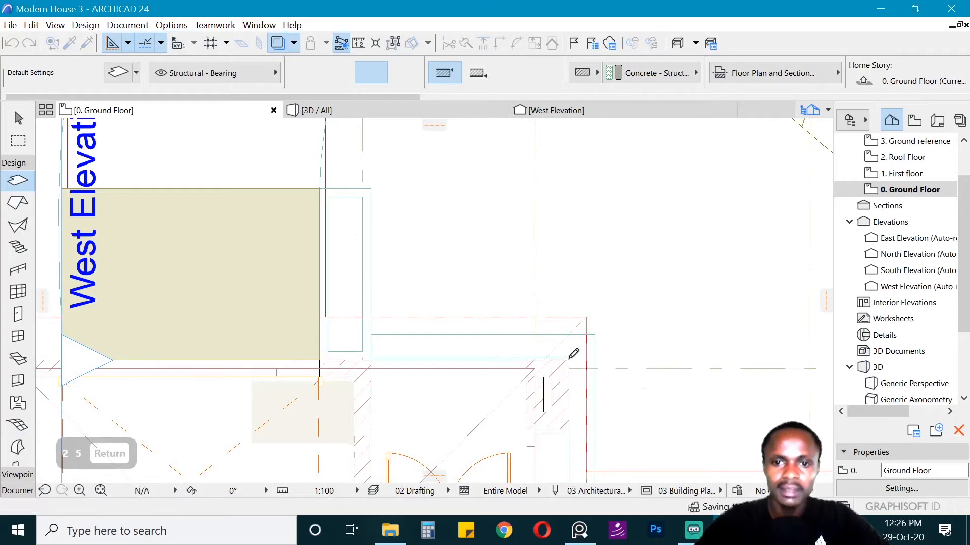
- Extend the strip slab into an L shape by adding a 25 mm wide leg from its outer corner down to the house wall
scroll(571, 356, up, 5)
shift+click(570, 360)
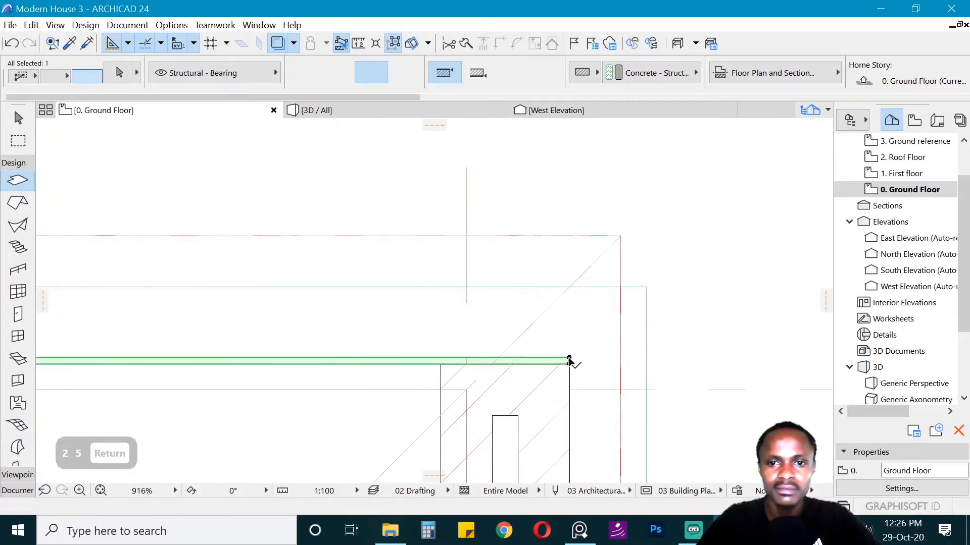
scroll(571, 359, up, 1)
scroll(570, 360, up, 5)
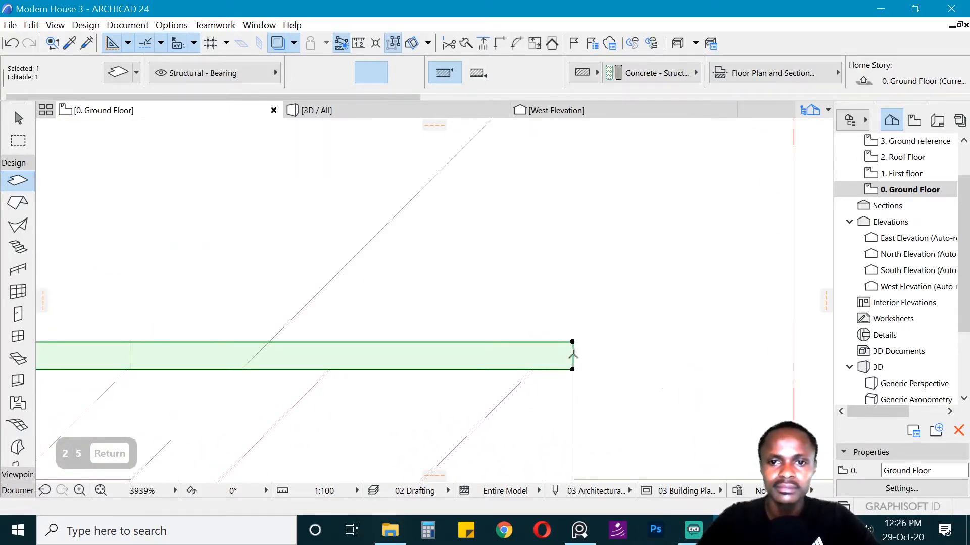
click(572, 355)
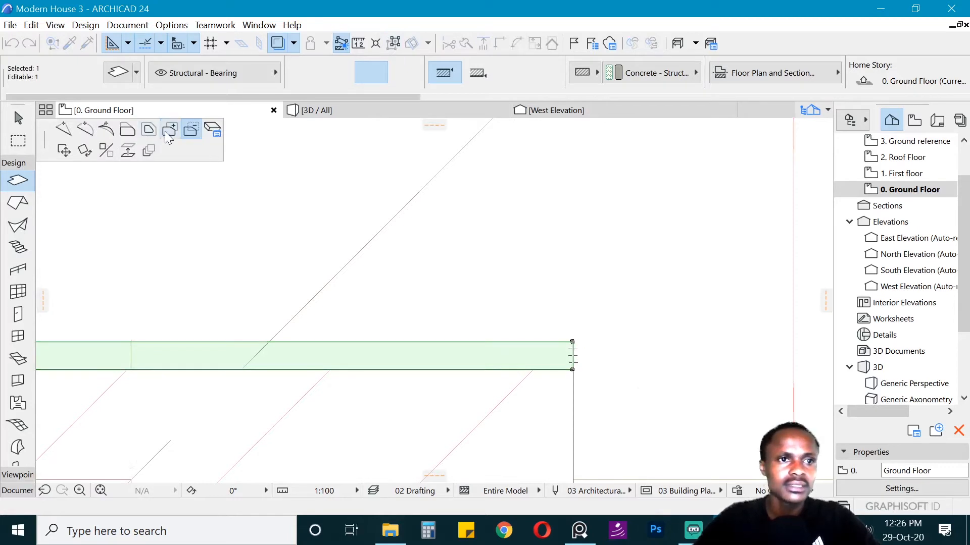
click(169, 132)
click(572, 339)
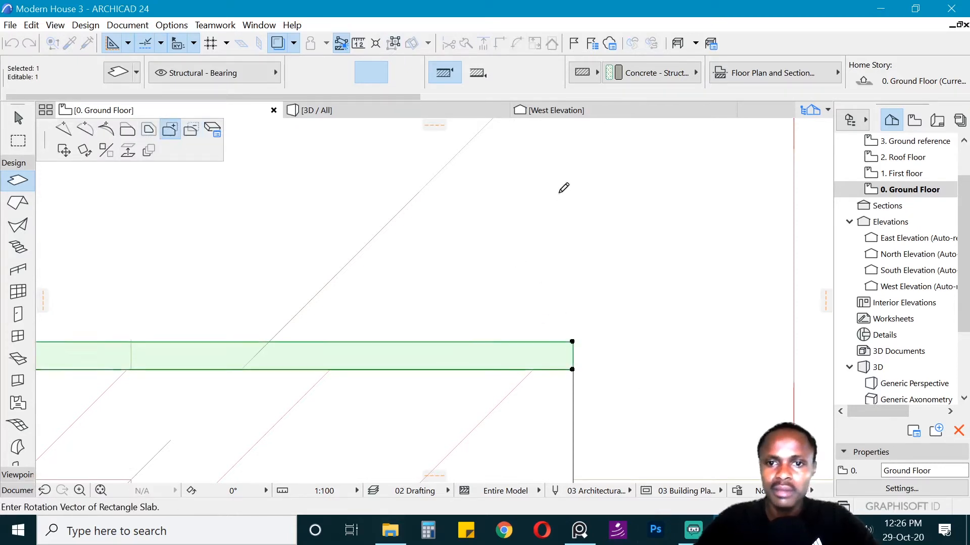
scroll(563, 188, down, 10)
click(559, 310)
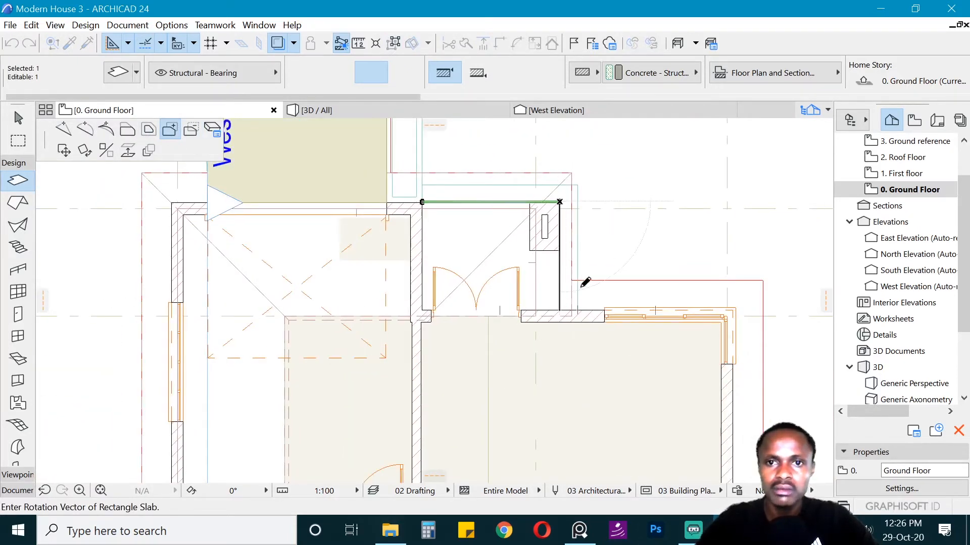
text(25)
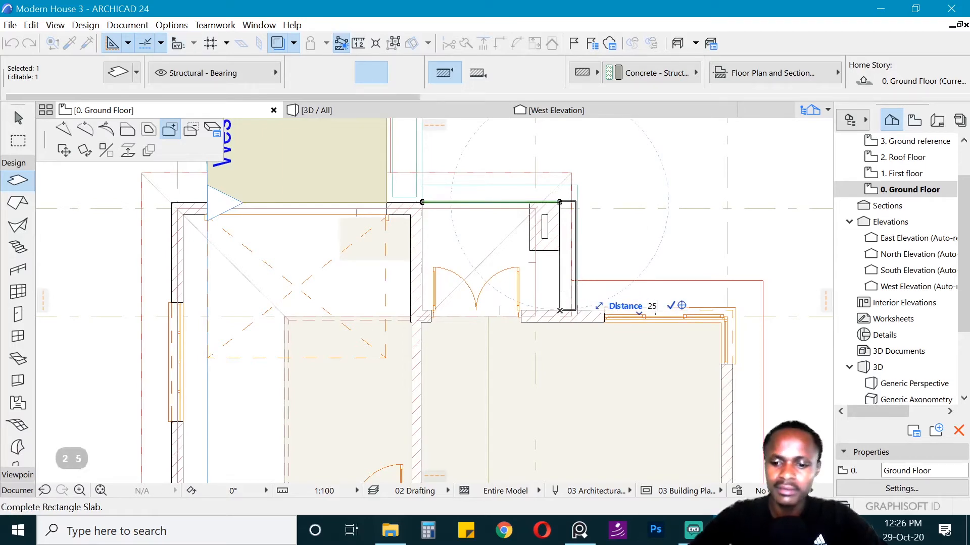
key(Return)
- Set the L-shaped strip slab's thickness to 25 mm
scroll(591, 142, up, 3)
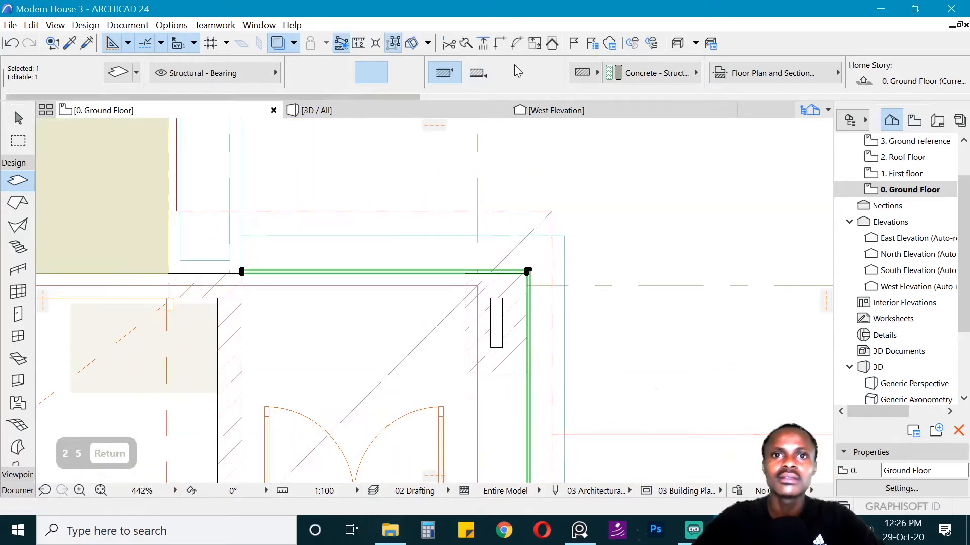
scroll(514, 64, down, 5)
scroll(616, 75, down, 3)
double_click(576, 65)
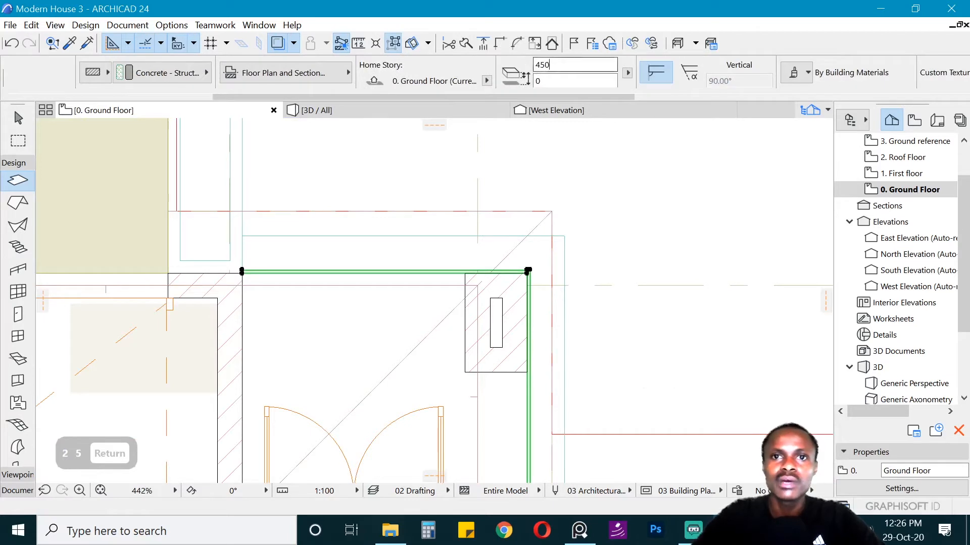
text(25)
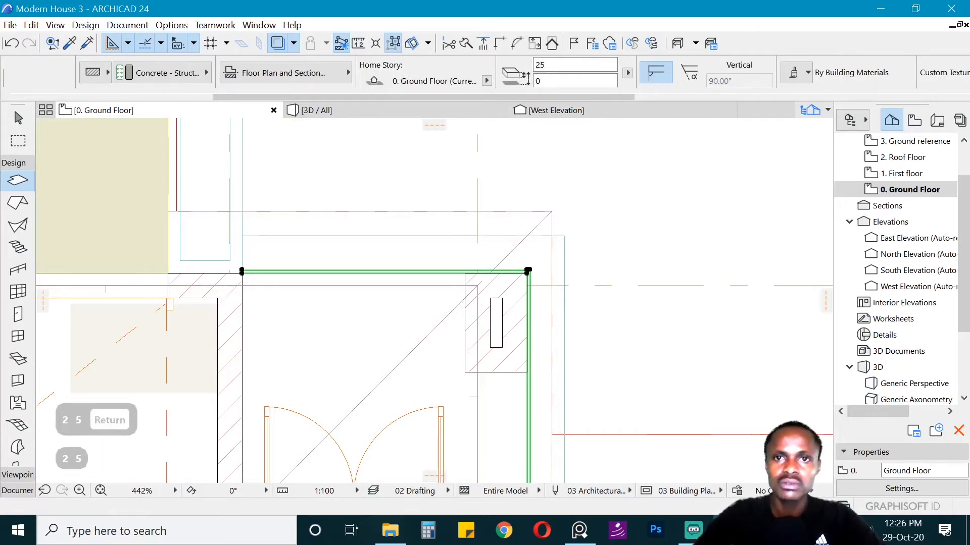
key(Return)
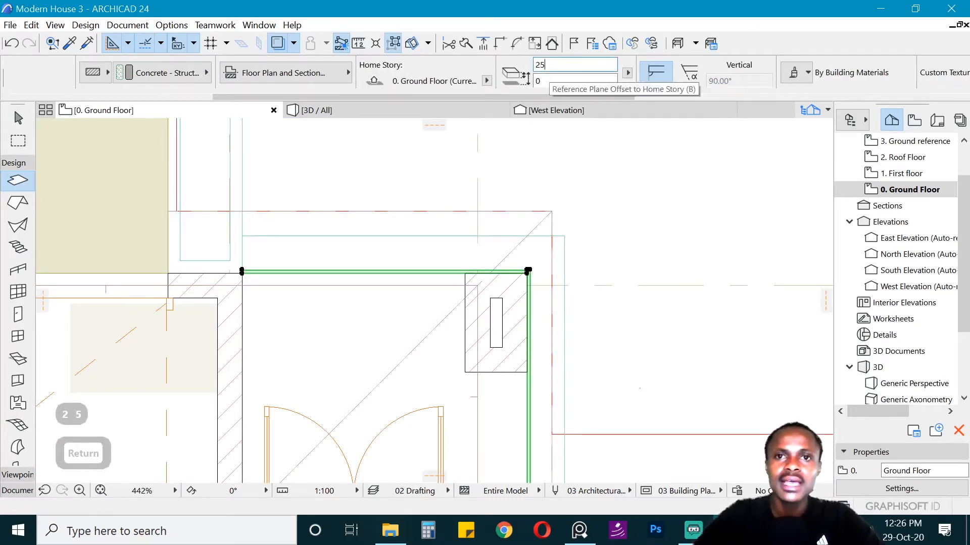
click(538, 82)
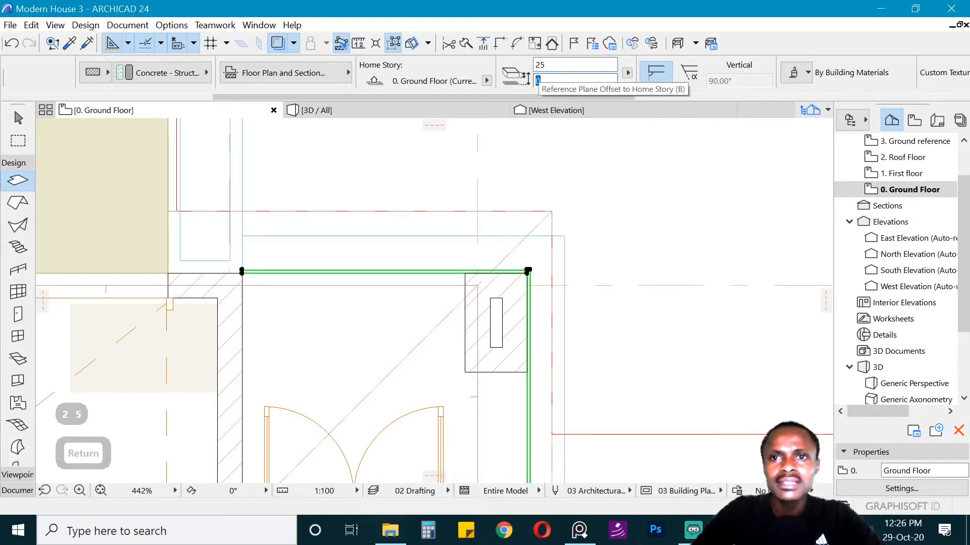
- Set the L-shaped strip slab's reference plane to its bottom face and its offset to the home story to -150 mm
key(ctrl+t)
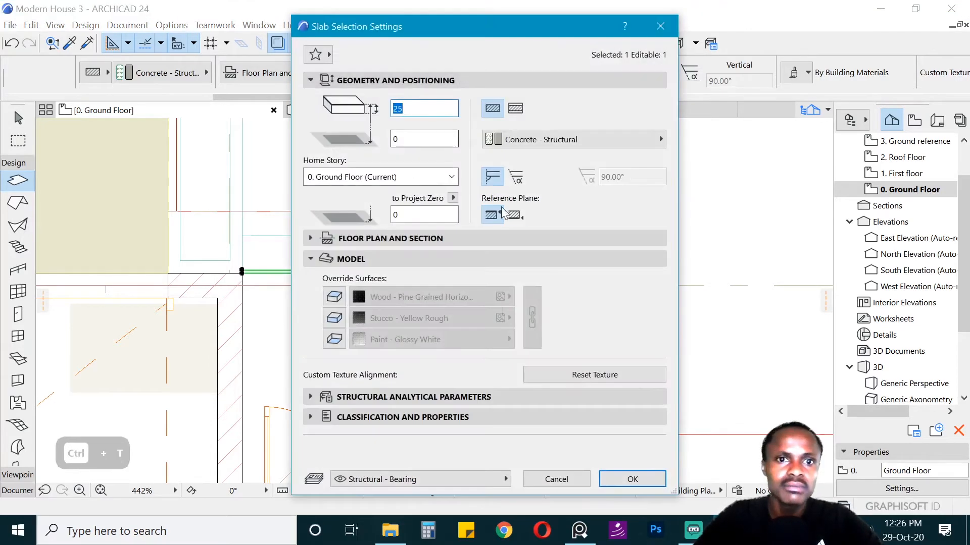
click(515, 221)
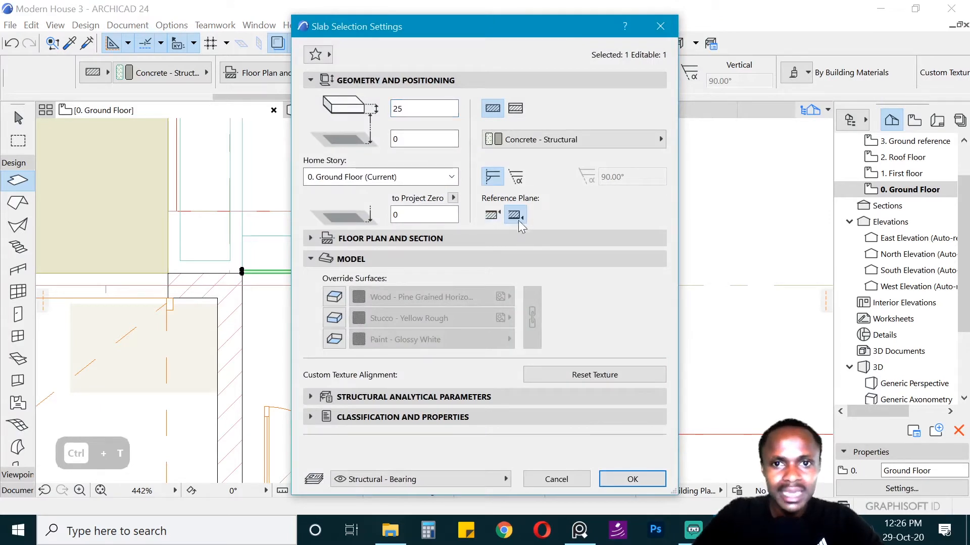
click(399, 139)
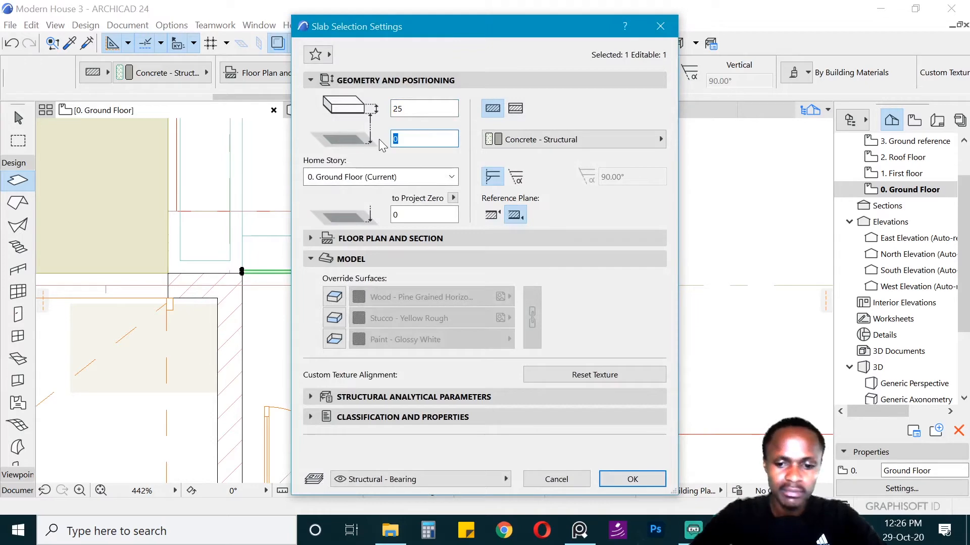
text(-150)
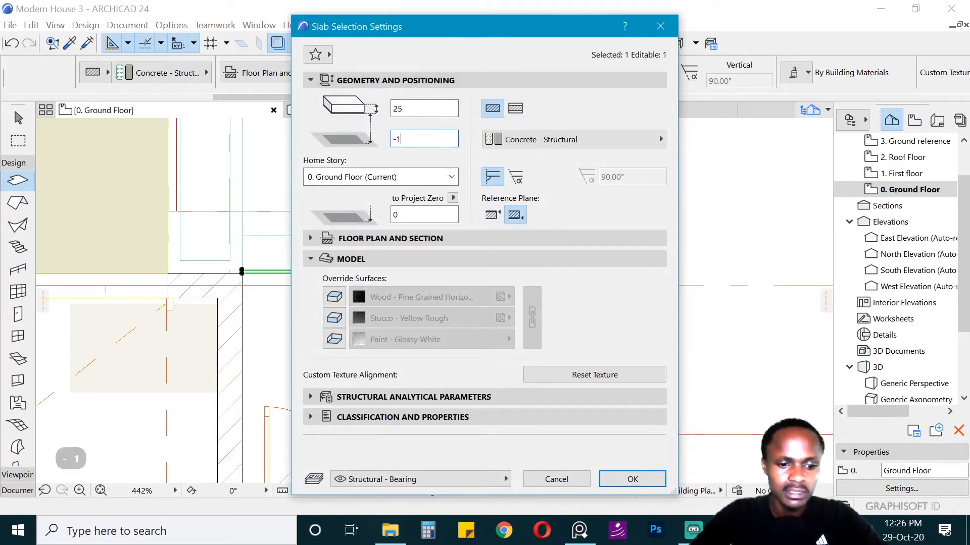
click(632, 479)
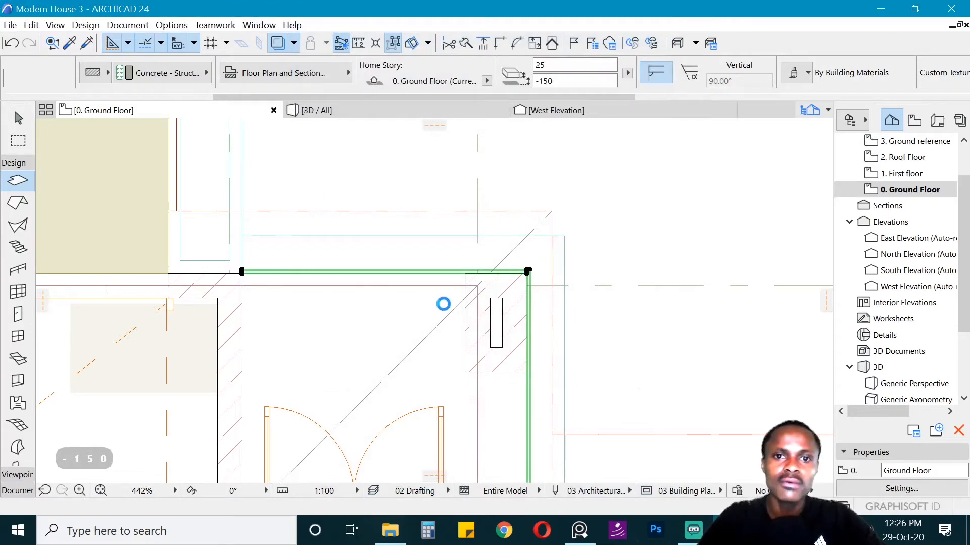
- Enable the surface overrides on all faces of the strip slab and change its building material to Glass
key(ctrl+t)
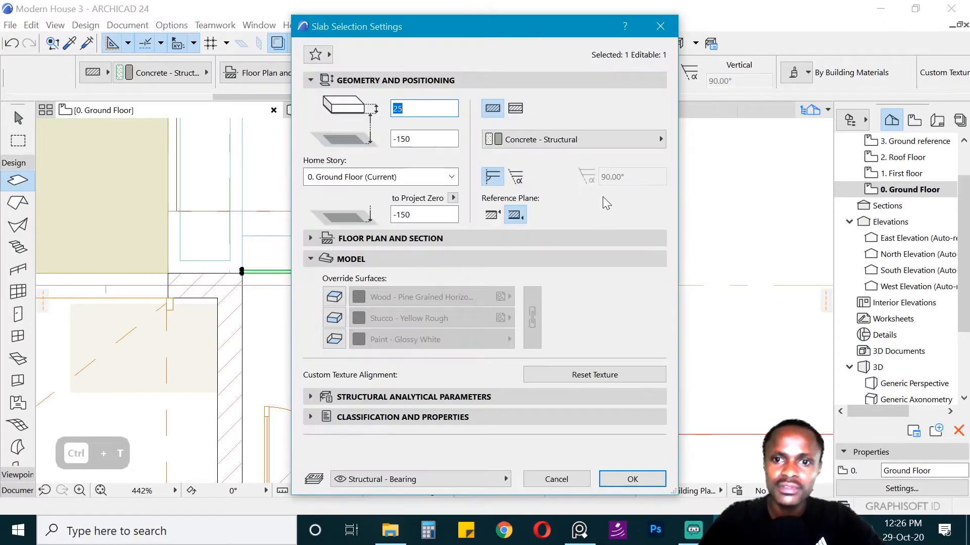
click(334, 297)
click(334, 318)
click(334, 339)
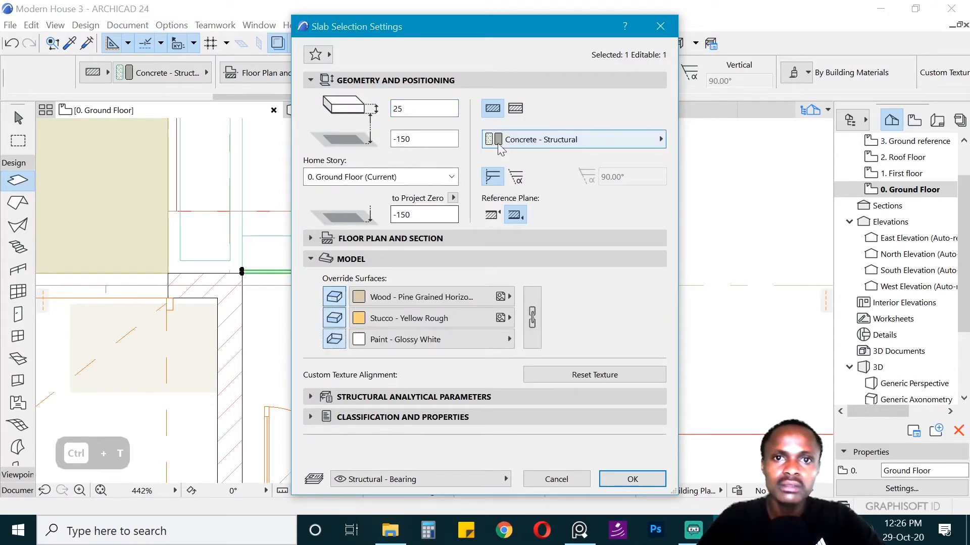
click(511, 142)
key(g)
key(g)
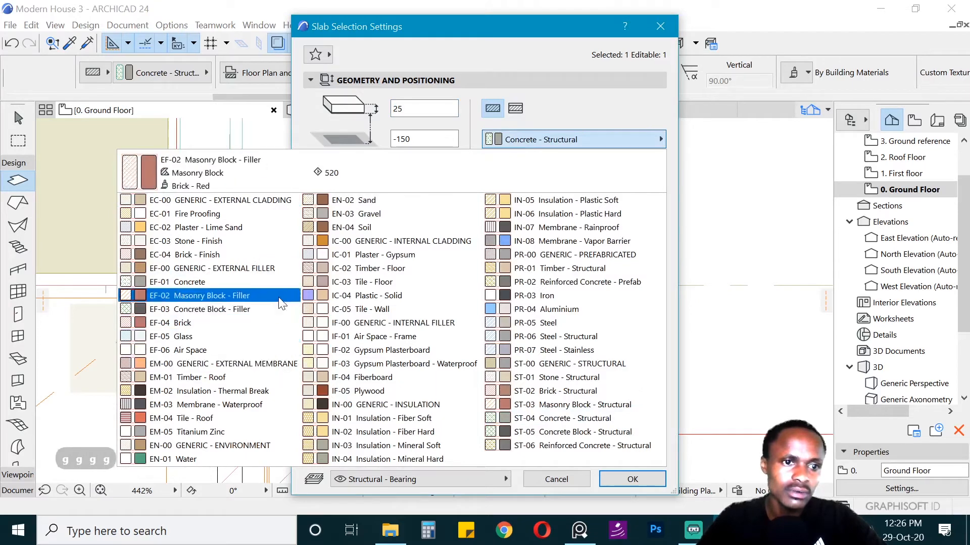
click(263, 334)
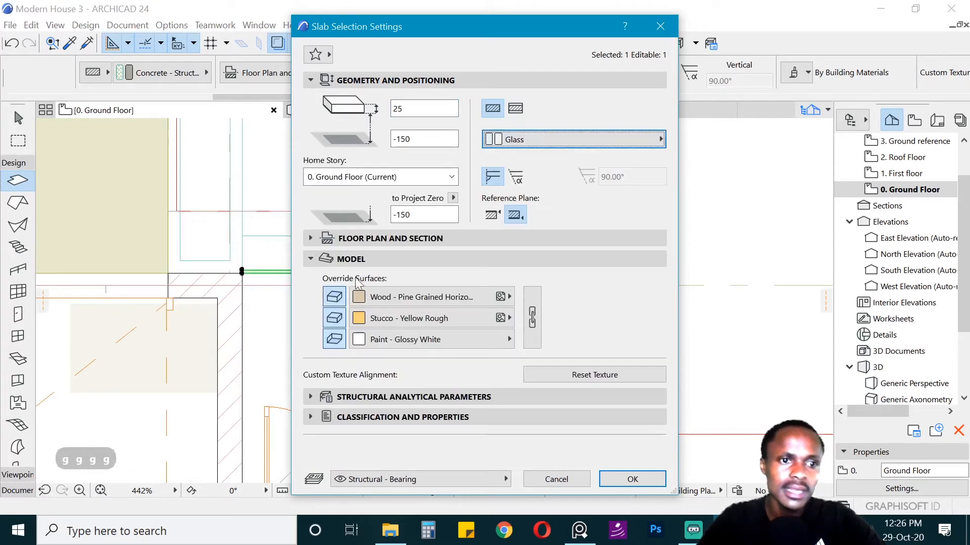
- Override the strip slab's top surface with Glass - Lamp and link the edge and bottom surfaces to it
click(466, 291)
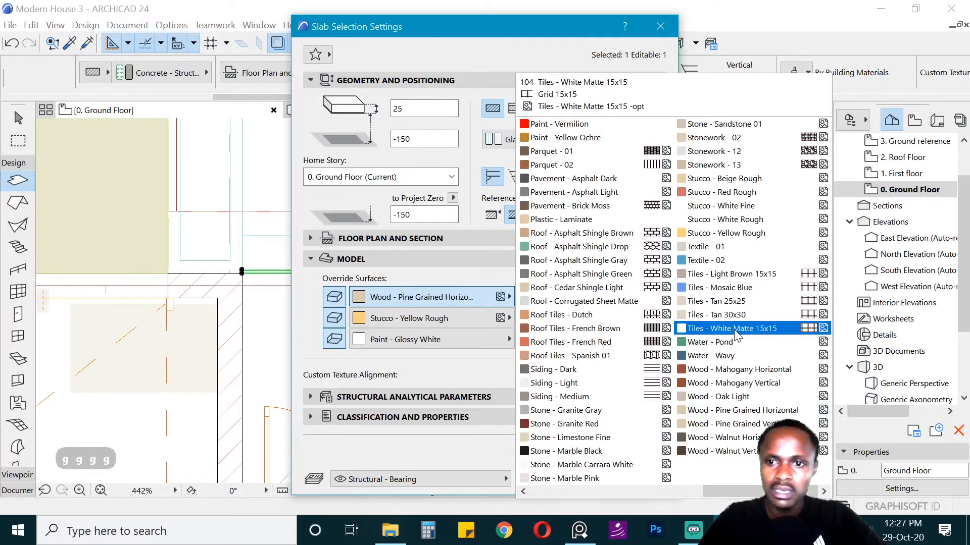
scroll(737, 336, up, 5)
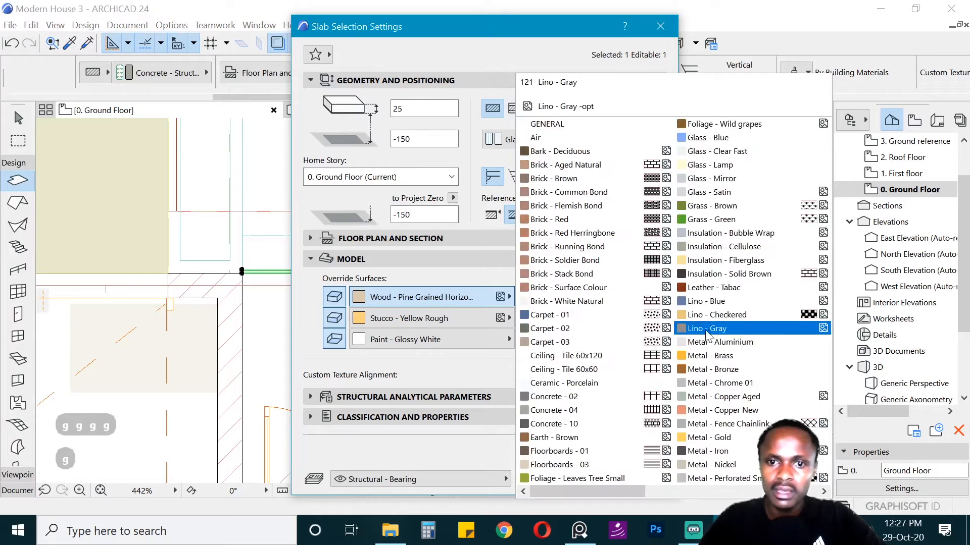
click(713, 165)
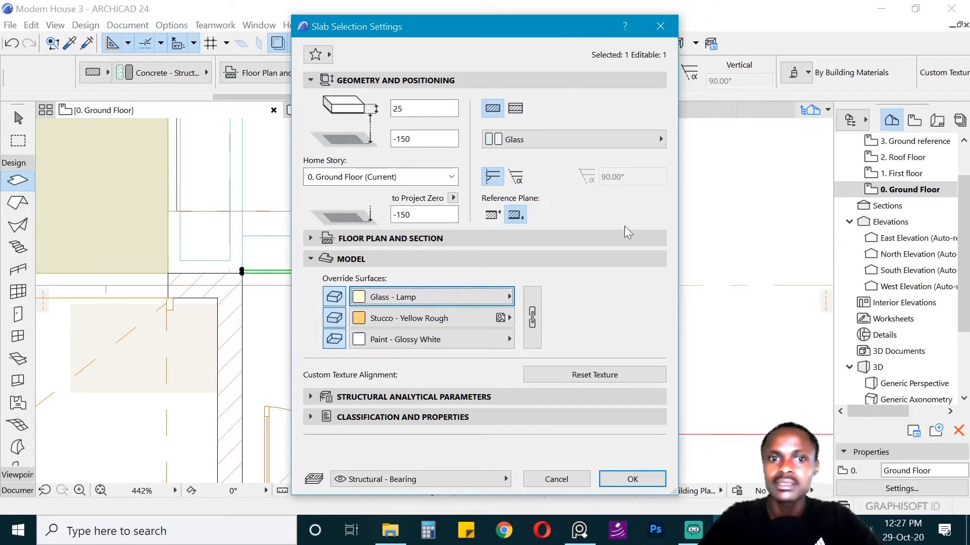
click(532, 317)
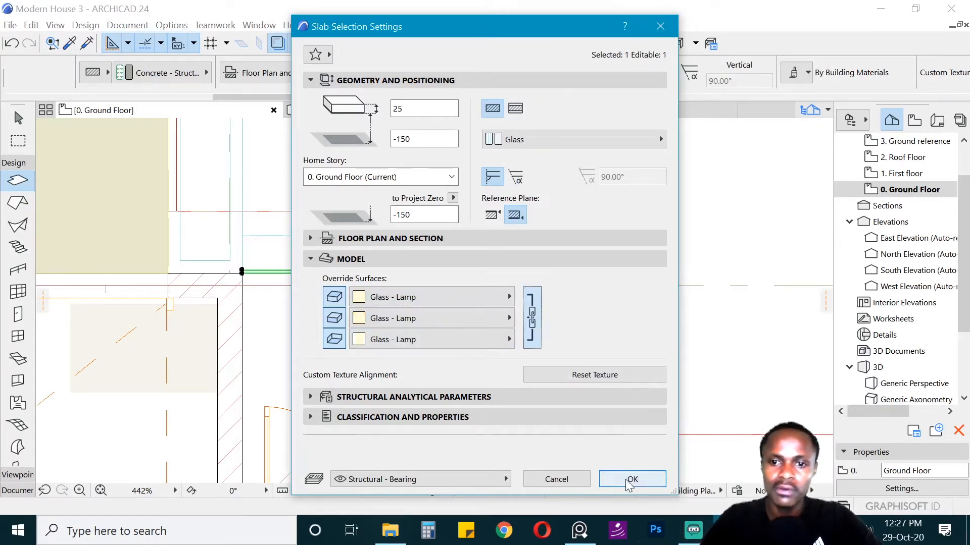
click(628, 481)
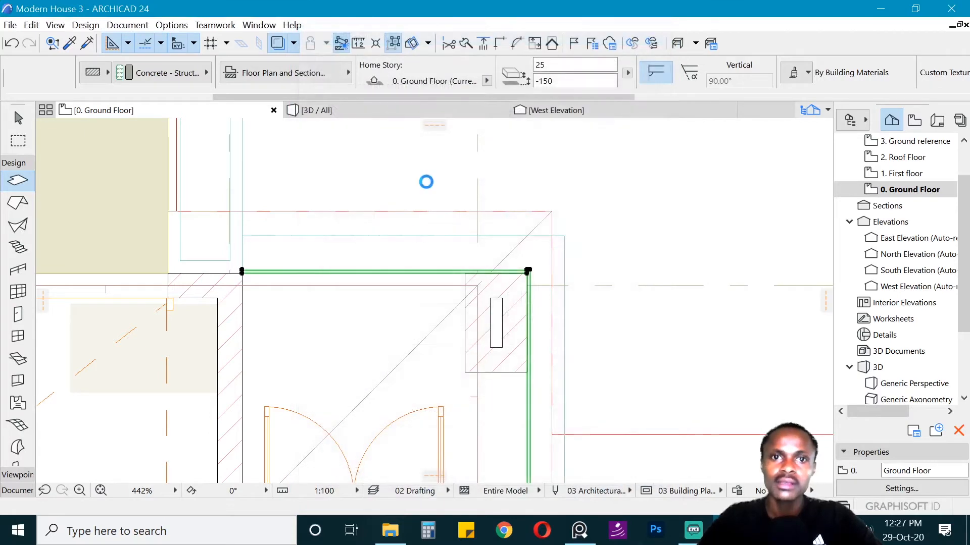
- Examine the glowing strip and entrance front in 3D and compare them with the night reference image in PureRef
click(462, 109)
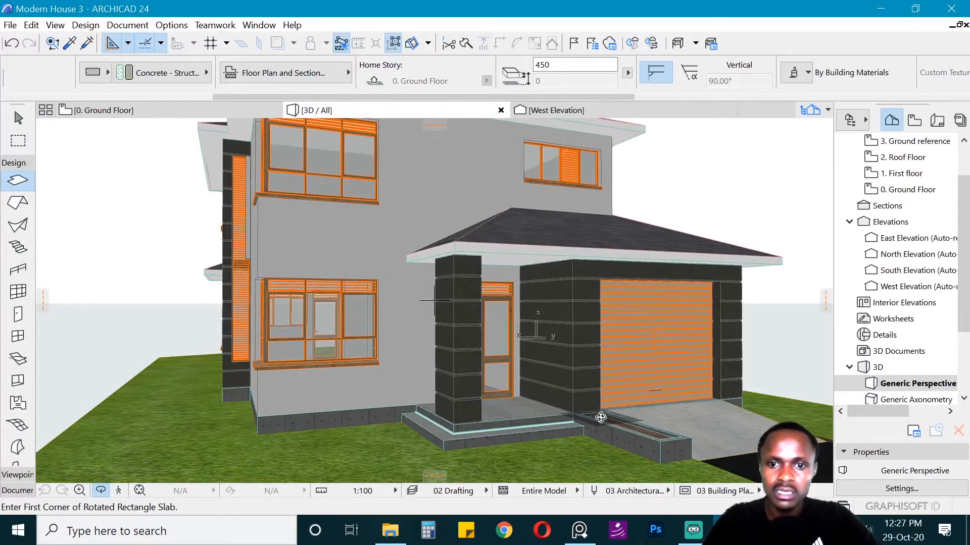
drag(596, 398, 464, 398)
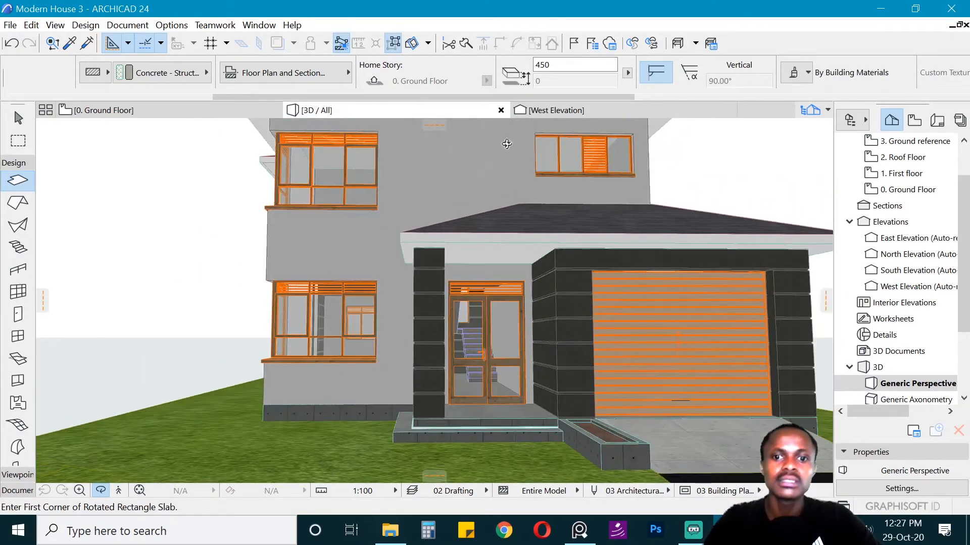
scroll(448, 199, up, 3)
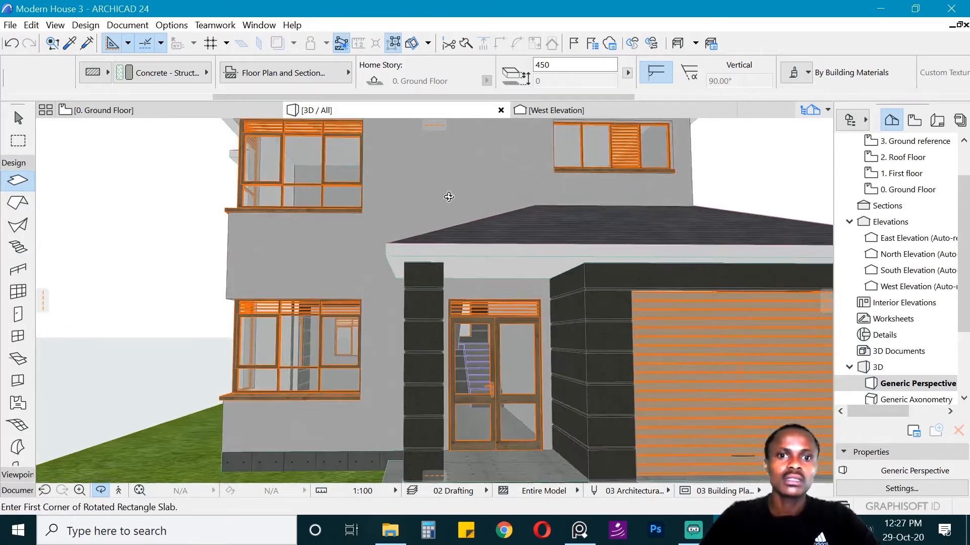
scroll(387, 210, down, 5)
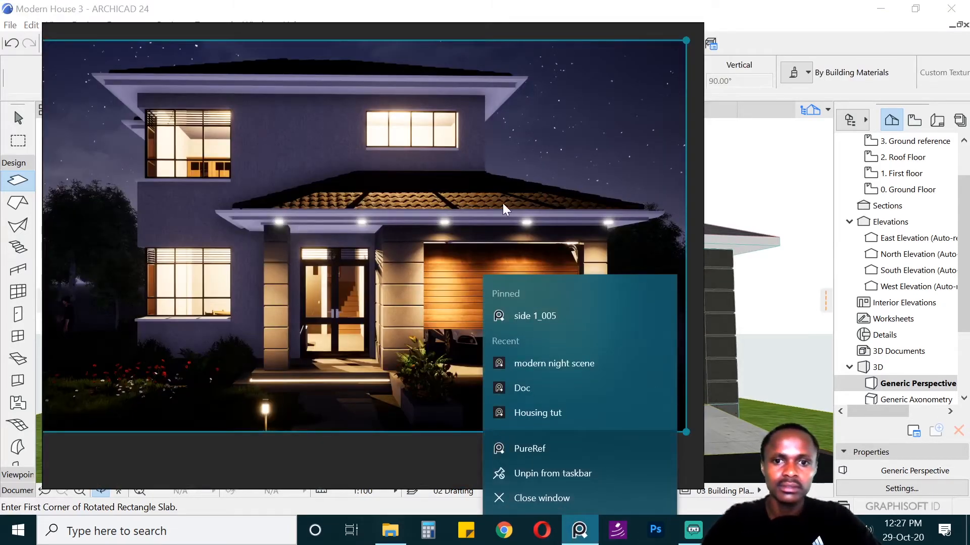
key(Escape)
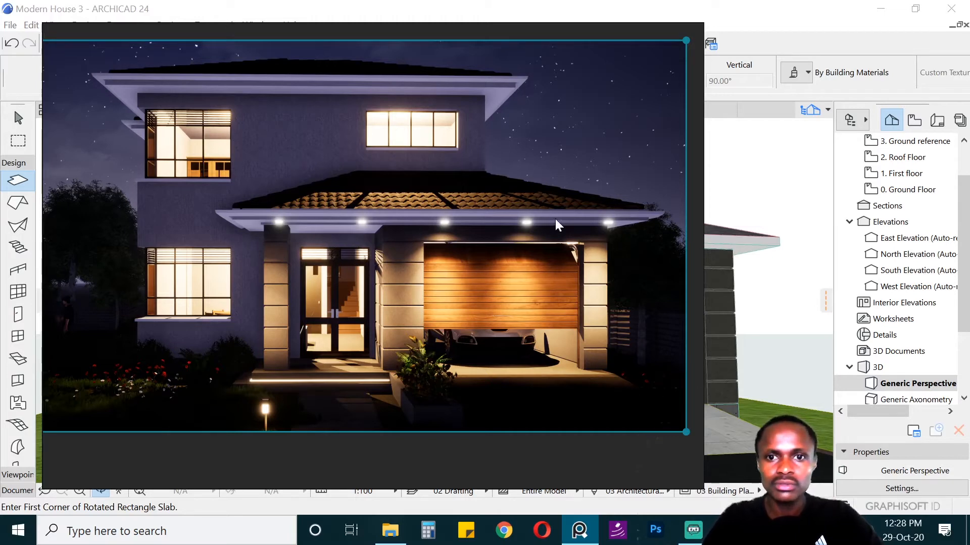
click(732, 185)
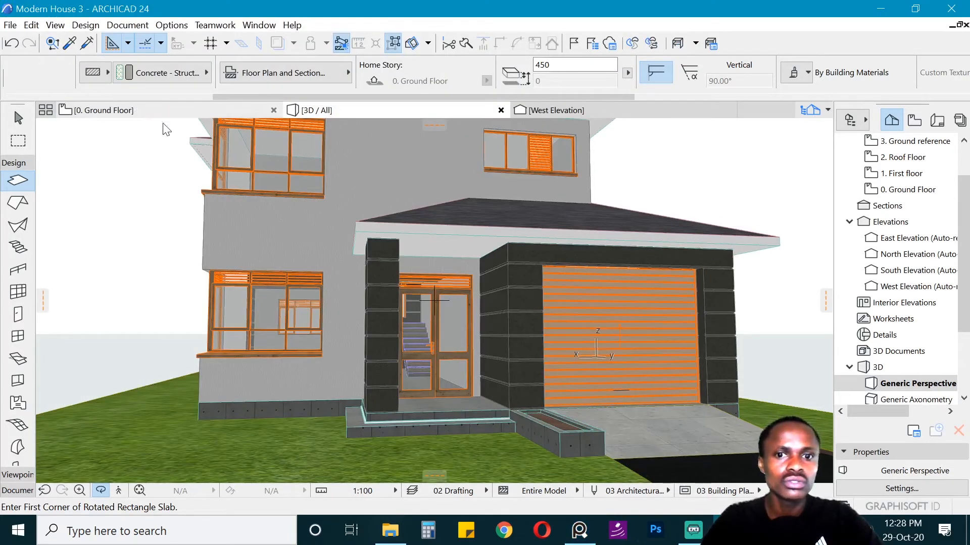
key(alt+Tab)
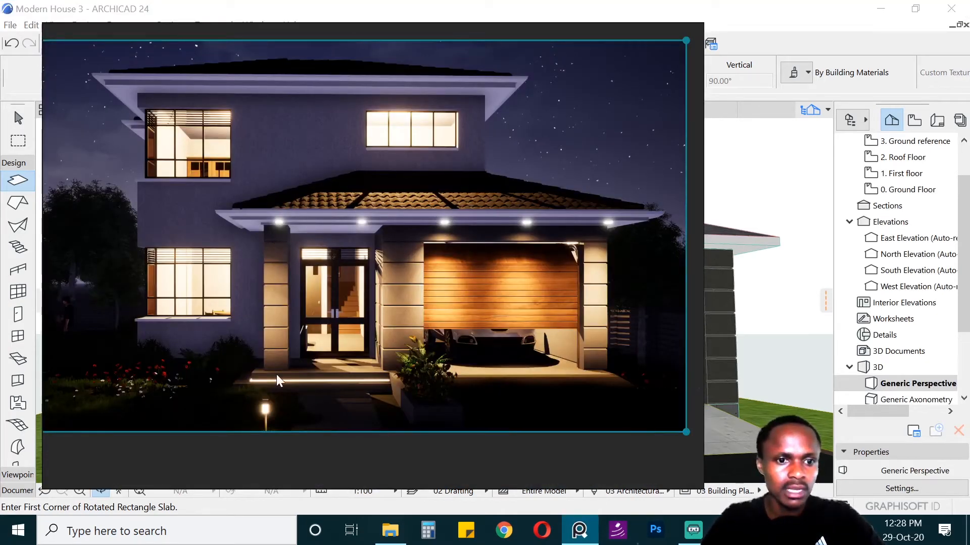
click(728, 107)
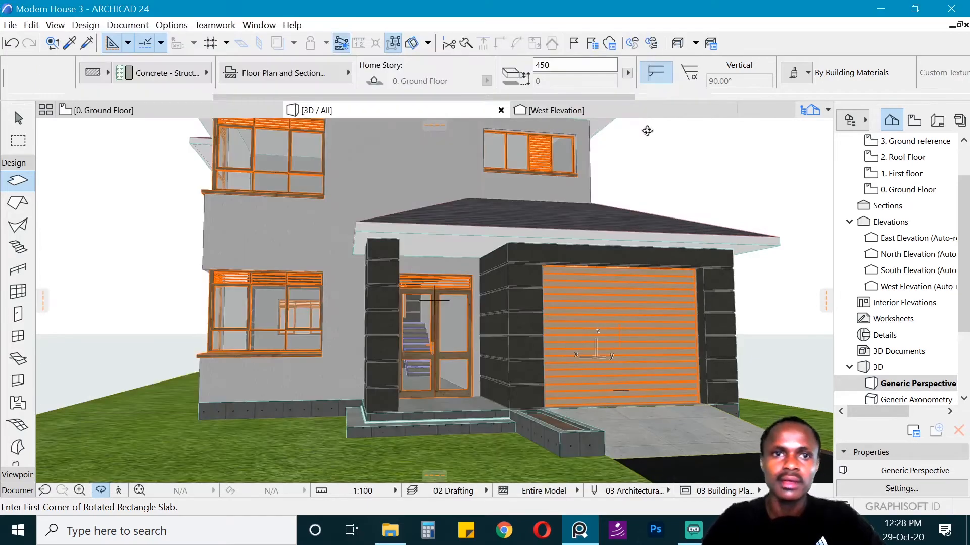
- Return to the ground floor plan and deselect the strip slab
click(135, 110)
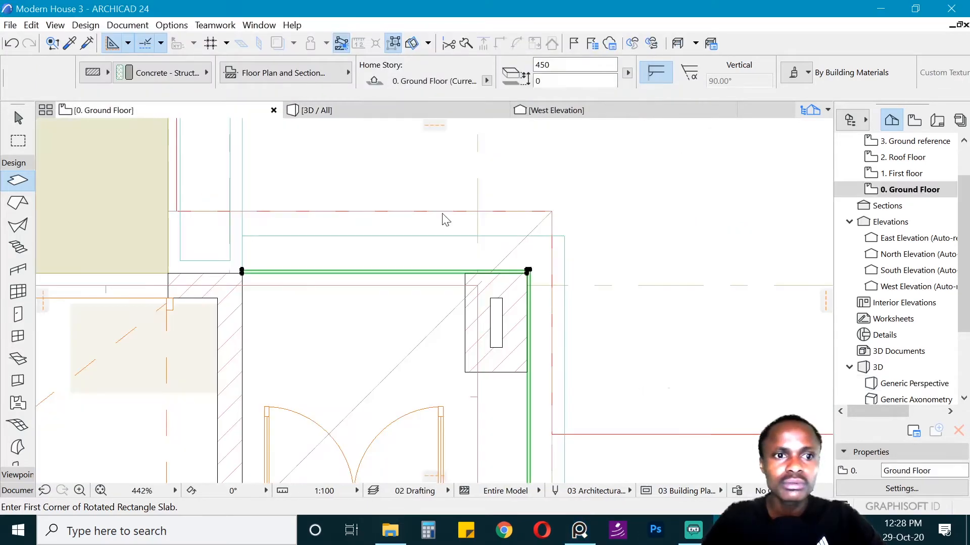
key(Escape)
key(Escape)
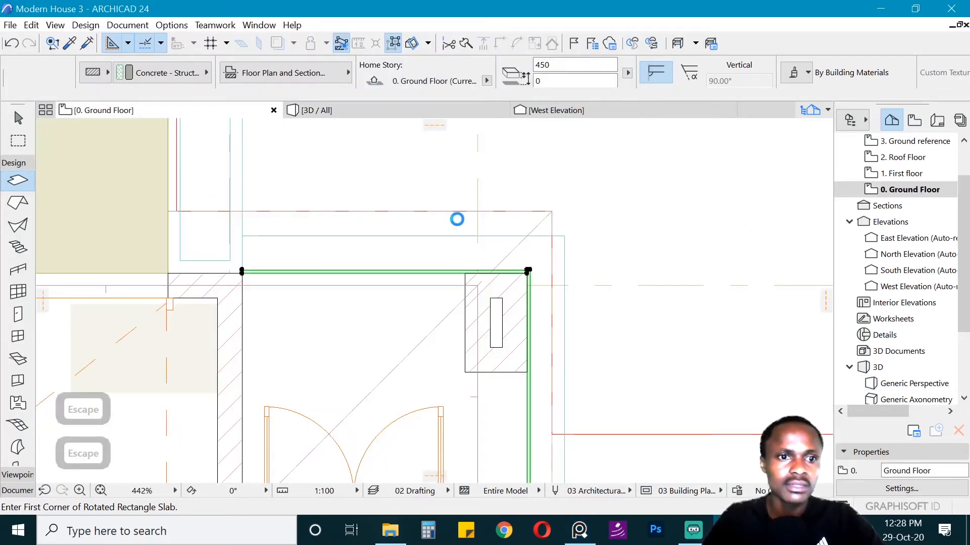
key(Escape)
key(Escape)
key(Escape)
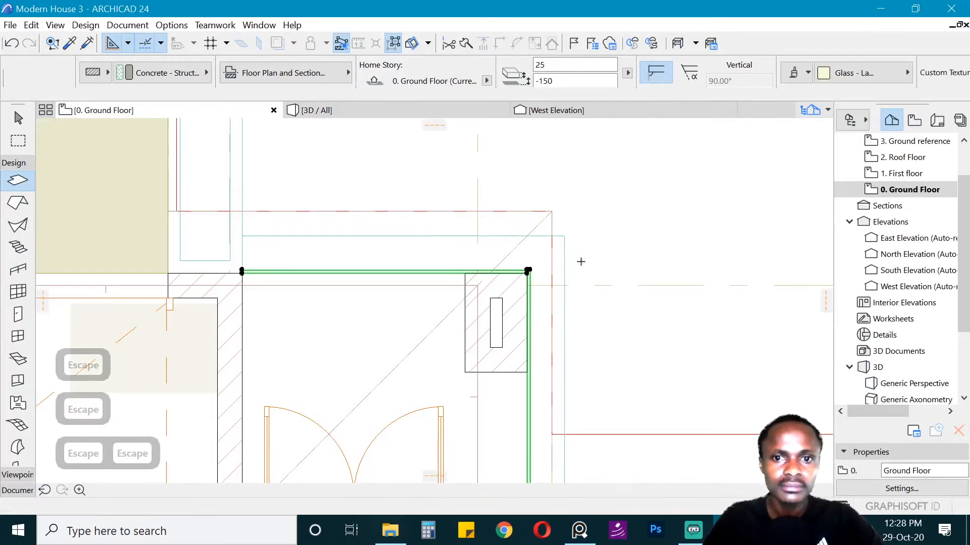
scroll(641, 377, down, 5)
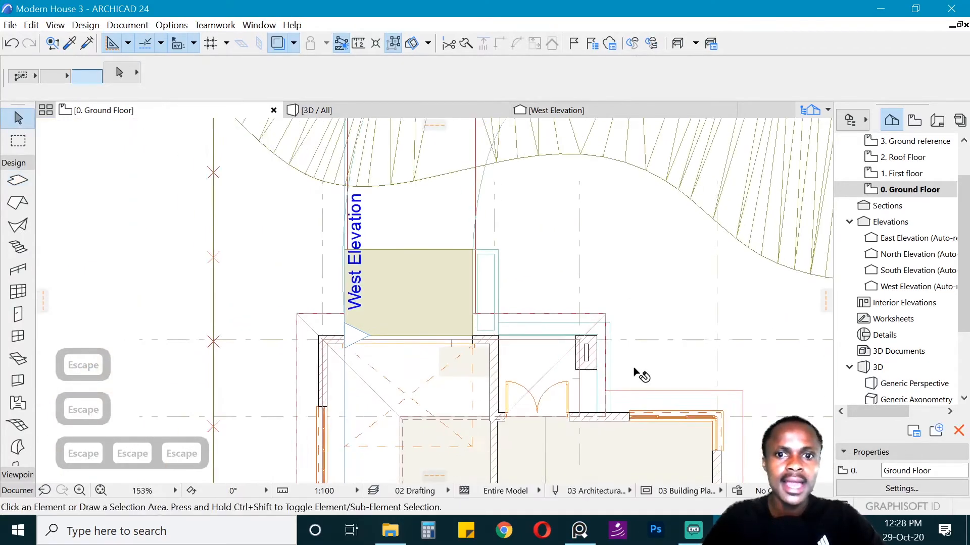
- Show the 2D documentation tools and move the West Elevation marker about 4.4 m sideways, clear of the garage and driveway
click(15, 162)
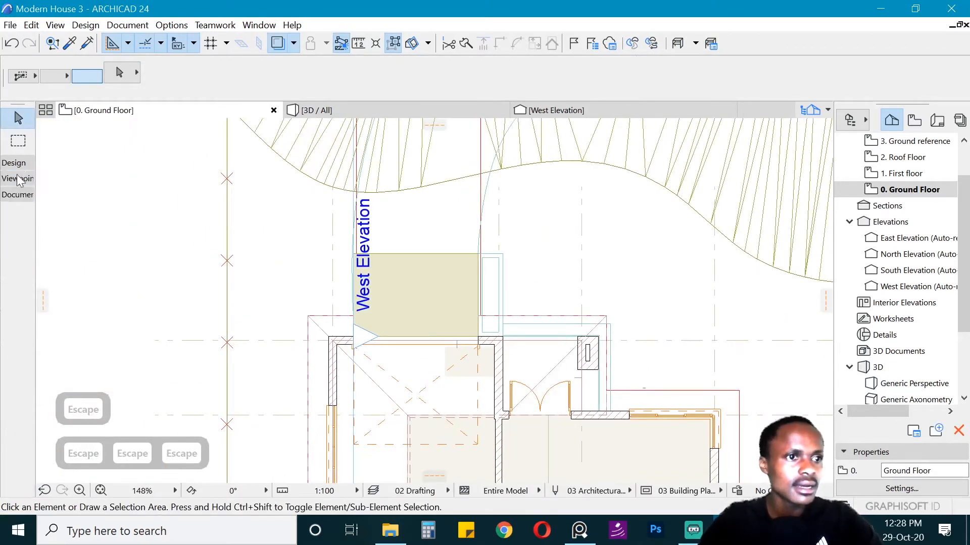
click(18, 194)
click(17, 415)
scroll(494, 364, up, 1)
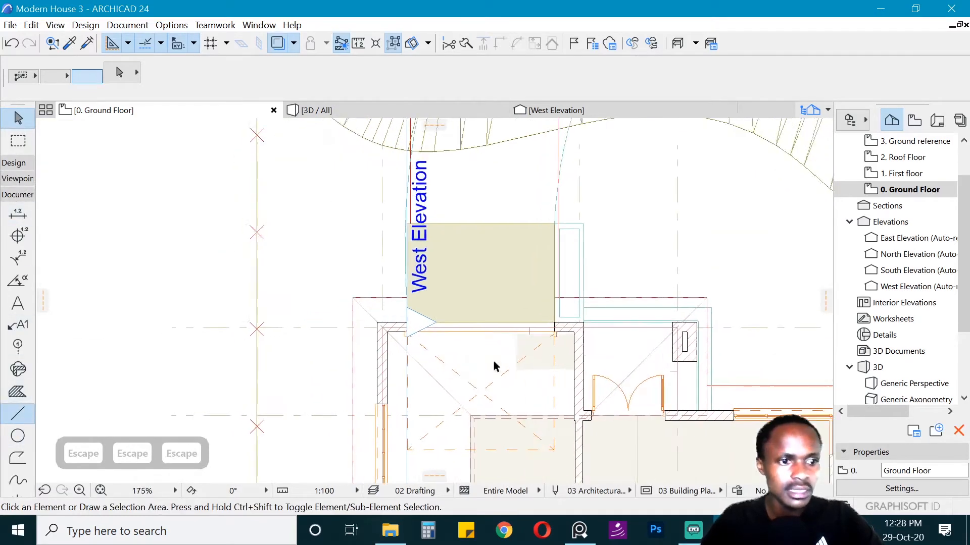
scroll(692, 322, up, 2)
scroll(692, 322, up, 1)
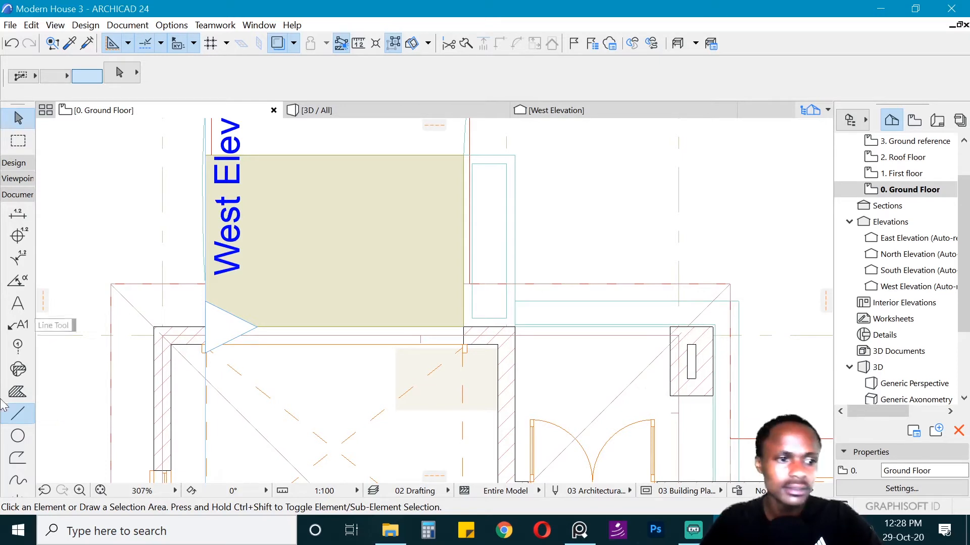
key(ctrl+d)
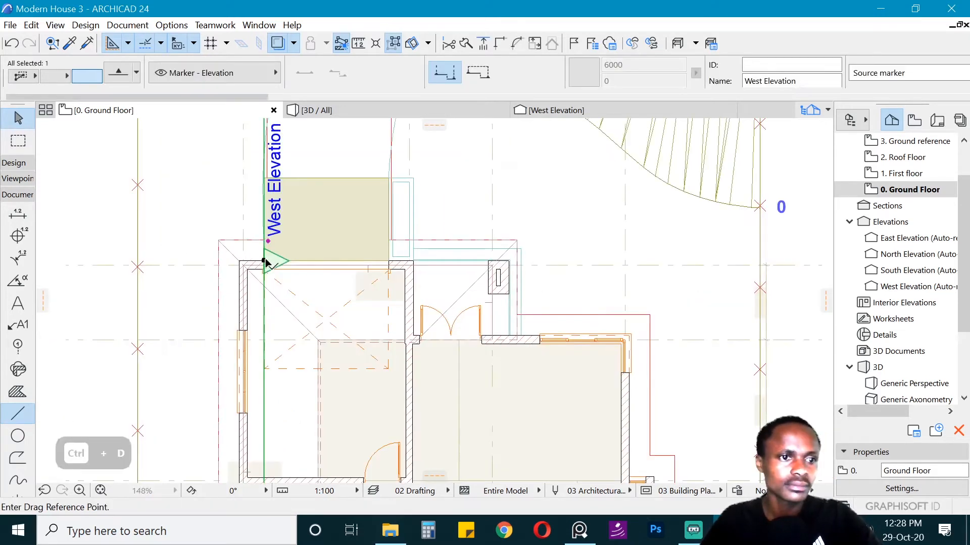
click(264, 261)
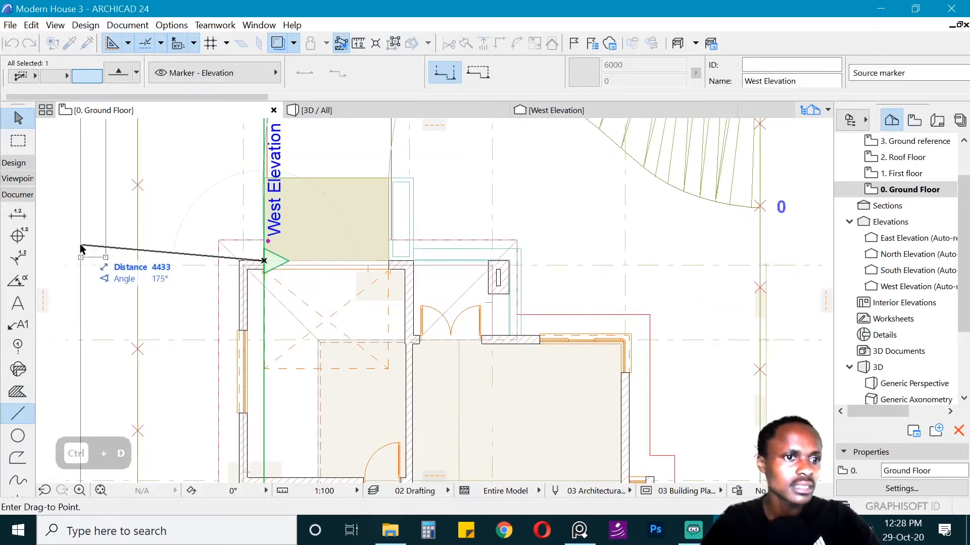
click(126, 252)
key(Escape)
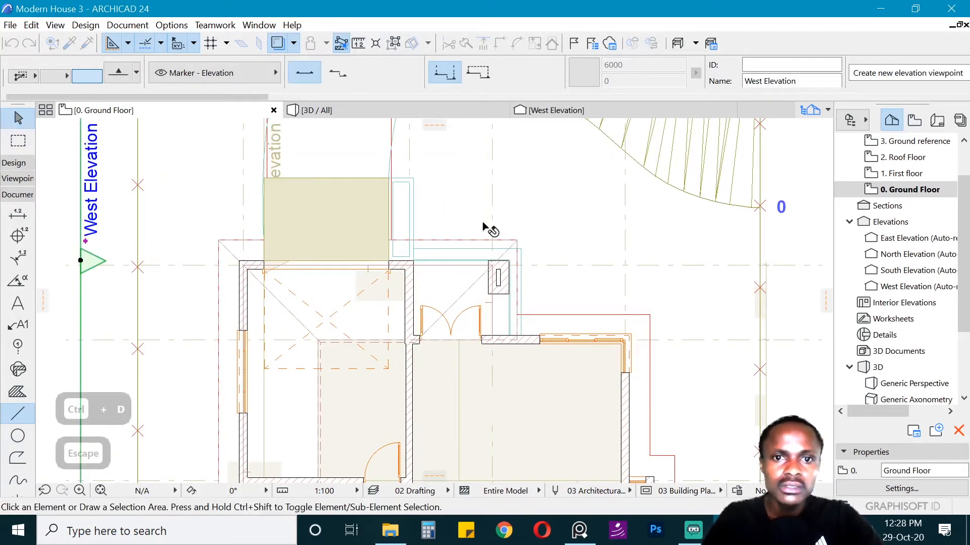
- Draw a drafting line along the garage front from the midpoint of the entrance column's front edge to the garage's far wall
scroll(453, 230, up, 3)
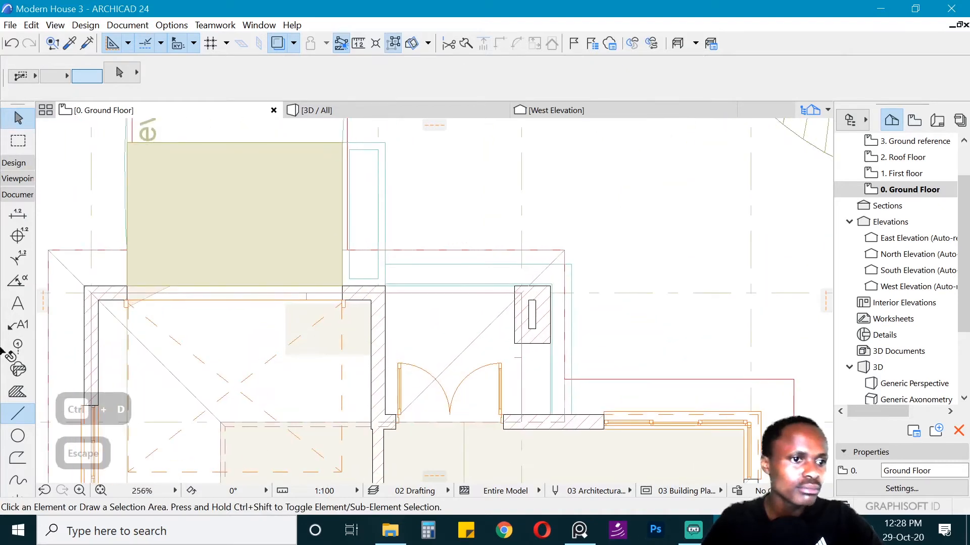
click(18, 414)
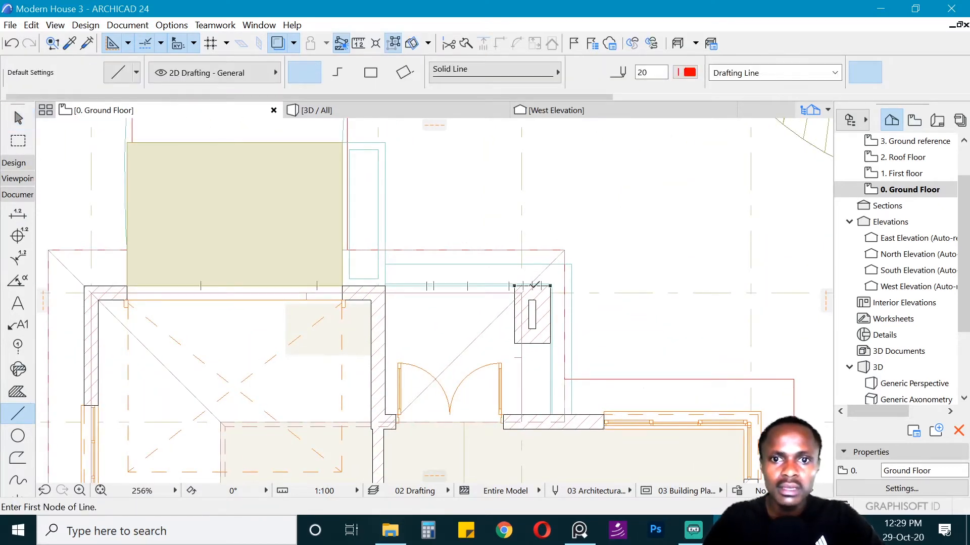
click(533, 286)
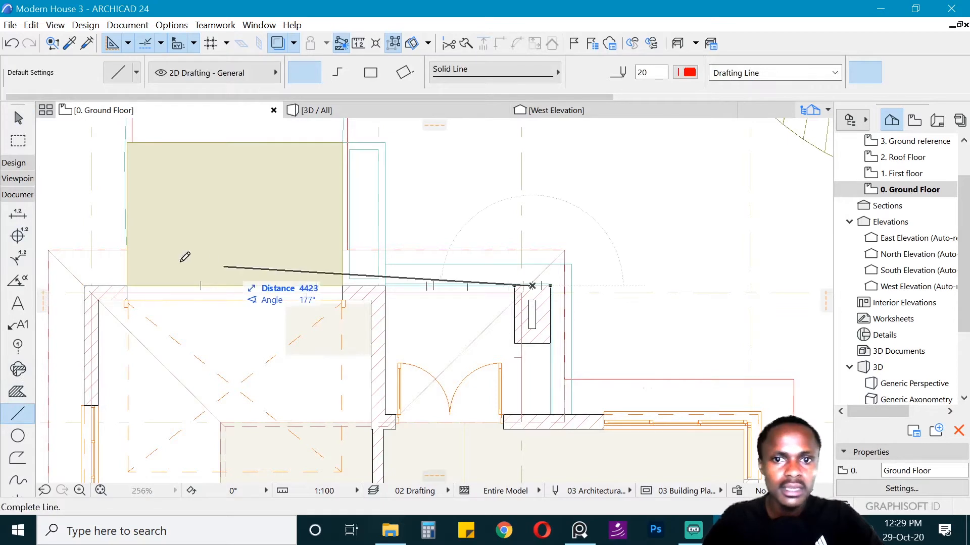
click(93, 286)
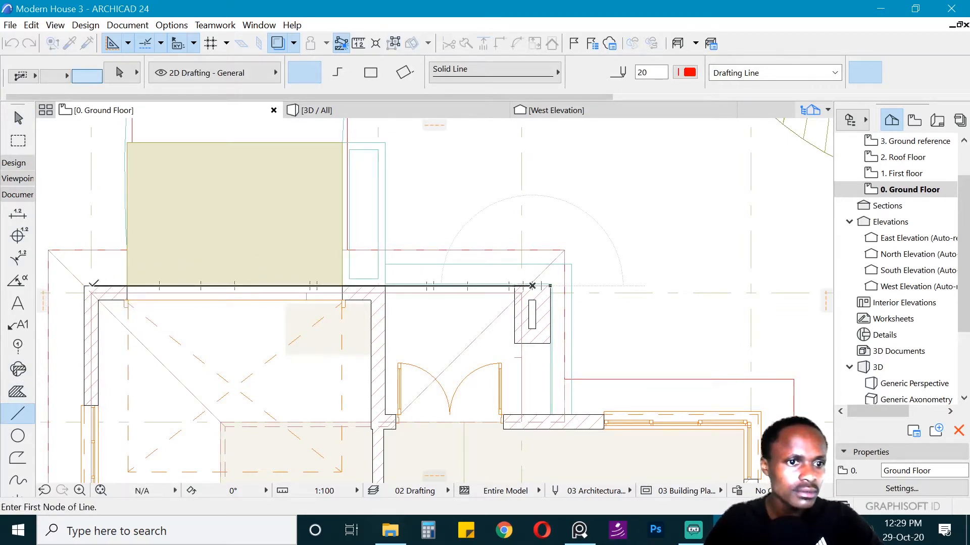
- Stretch the garage-side end of the drafting line to the outer corner of the garage wall
shift+click(472, 288)
key(ctrl+d)
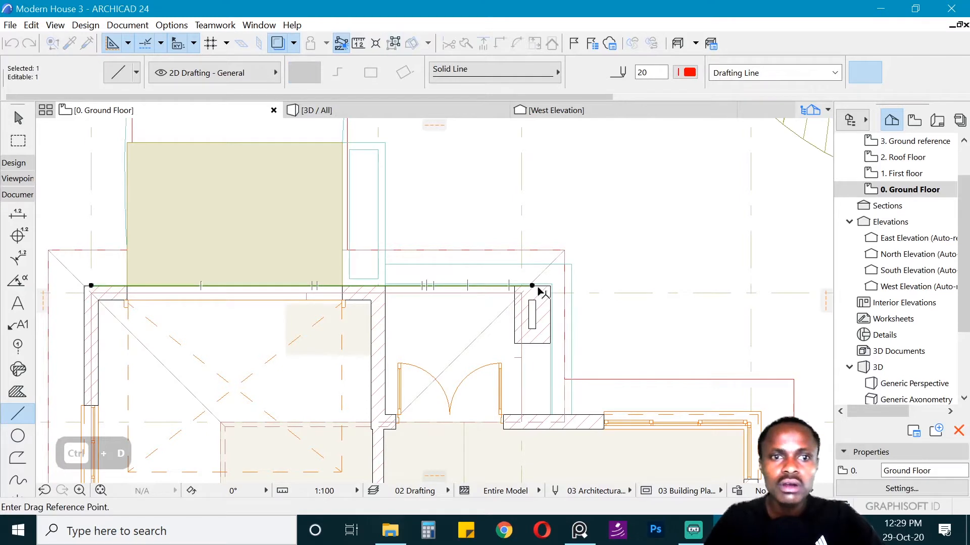
key(Escape)
click(91, 286)
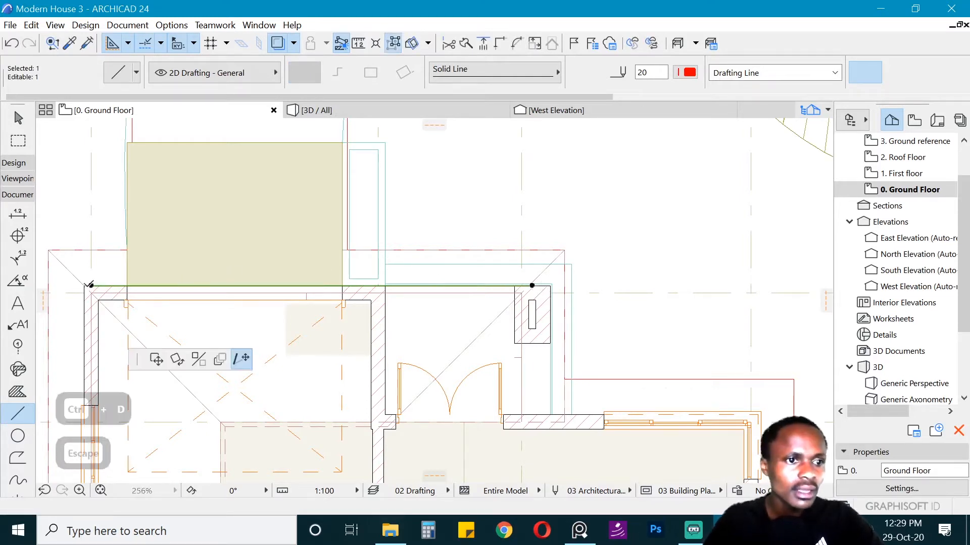
click(87, 285)
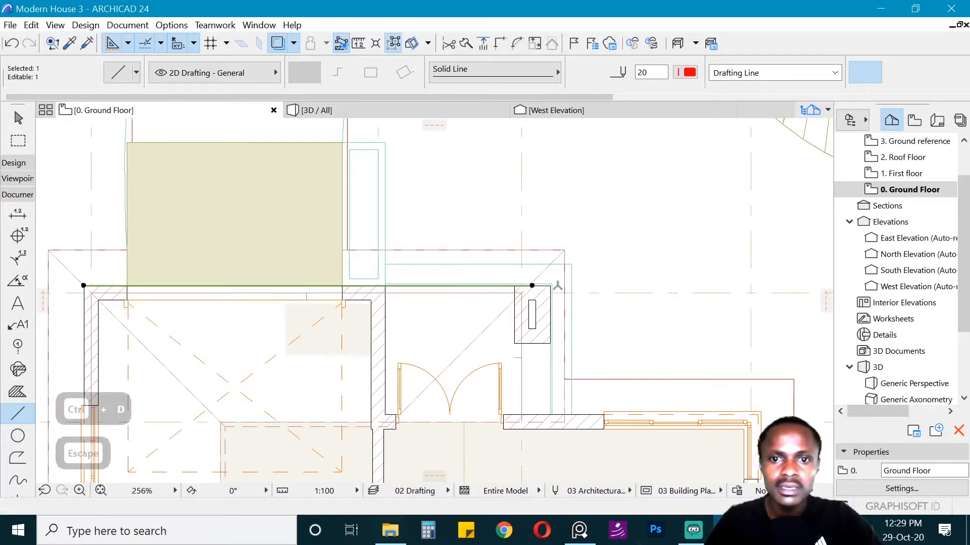
- Shift the drafting line along the front to the column's outer corner and stretch its column-side end back to the column's midpoint
key(ctrl+d)
click(532, 286)
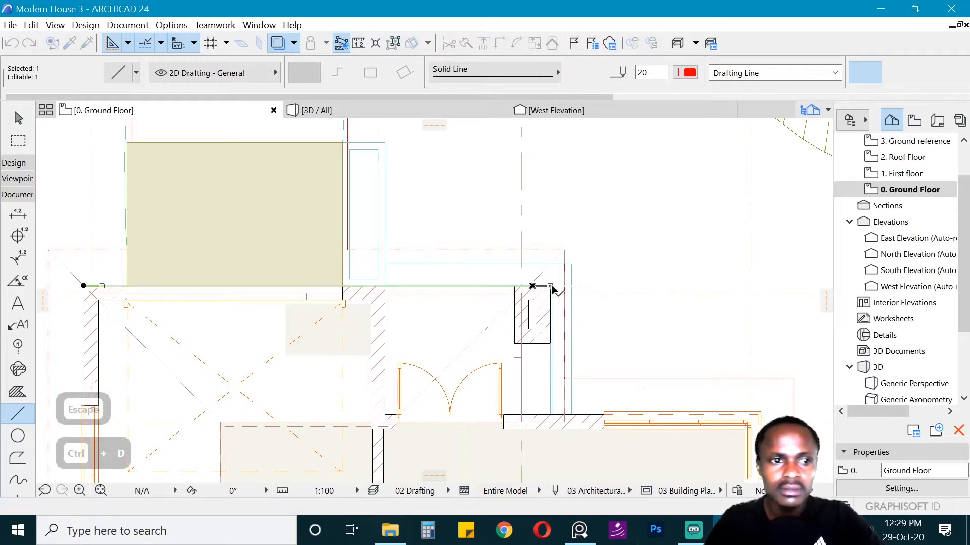
click(549, 286)
click(550, 285)
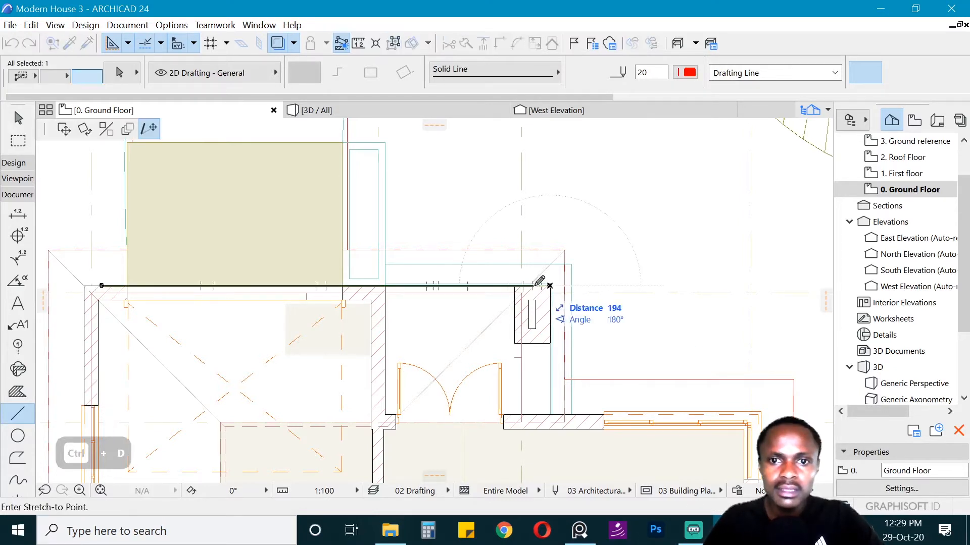
click(531, 286)
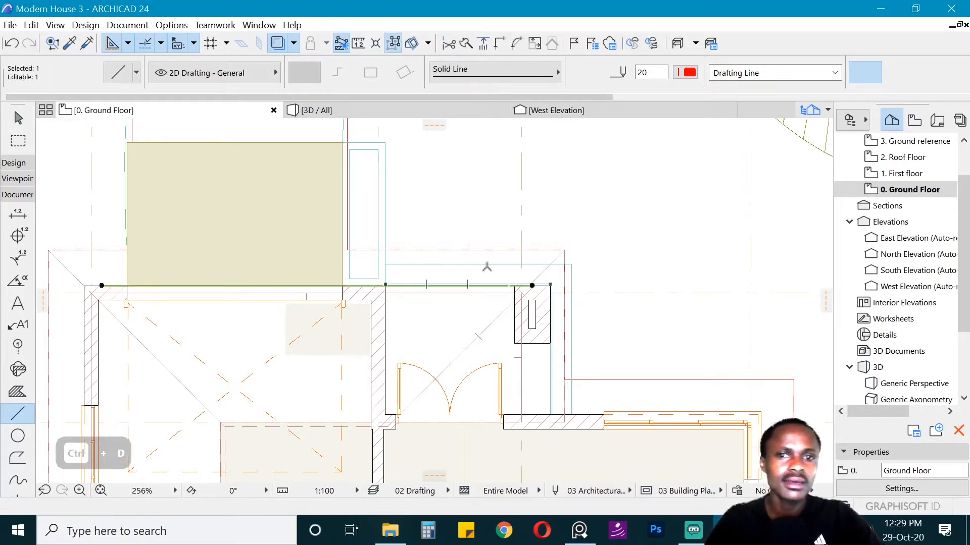
- Drag the drafting line away from the house to just beyond the driveway slab, copy it and open the First floor plan
key(ctrl+d)
click(532, 285)
scroll(440, 191, down, 4)
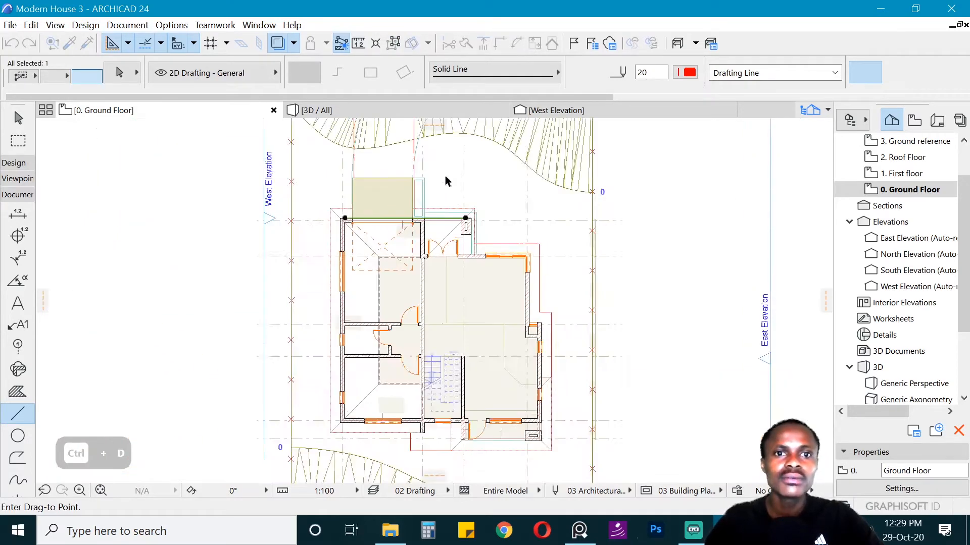
click(465, 173)
scroll(462, 134, up, 3)
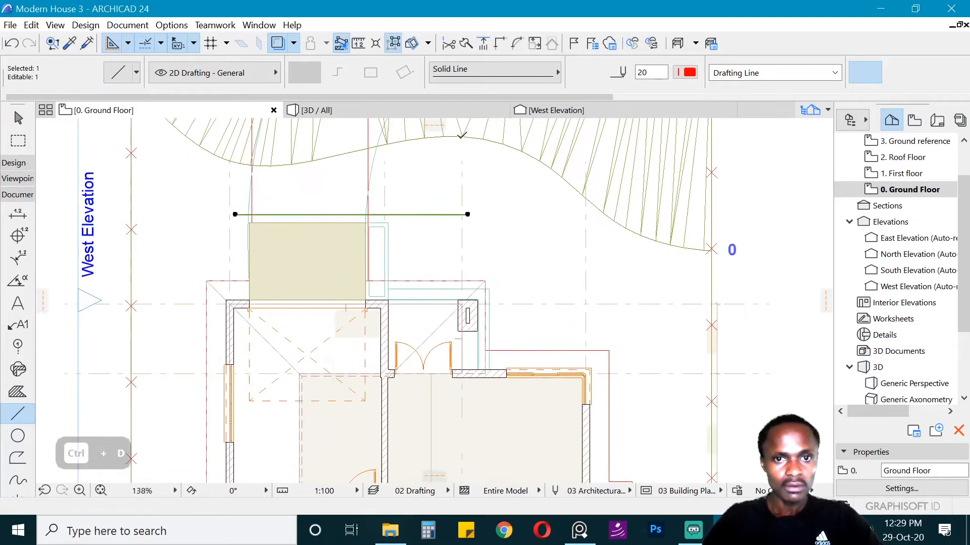
key(ctrl+c)
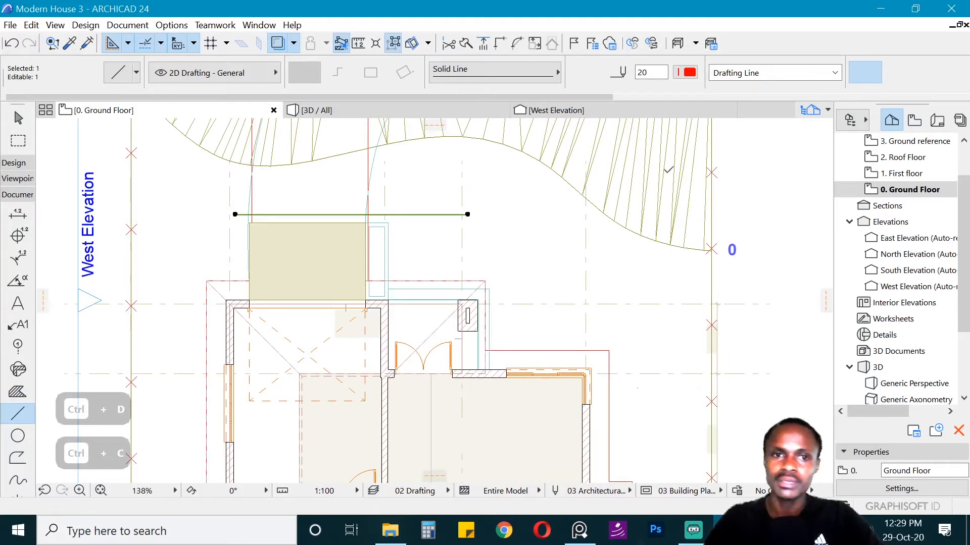
double_click(910, 174)
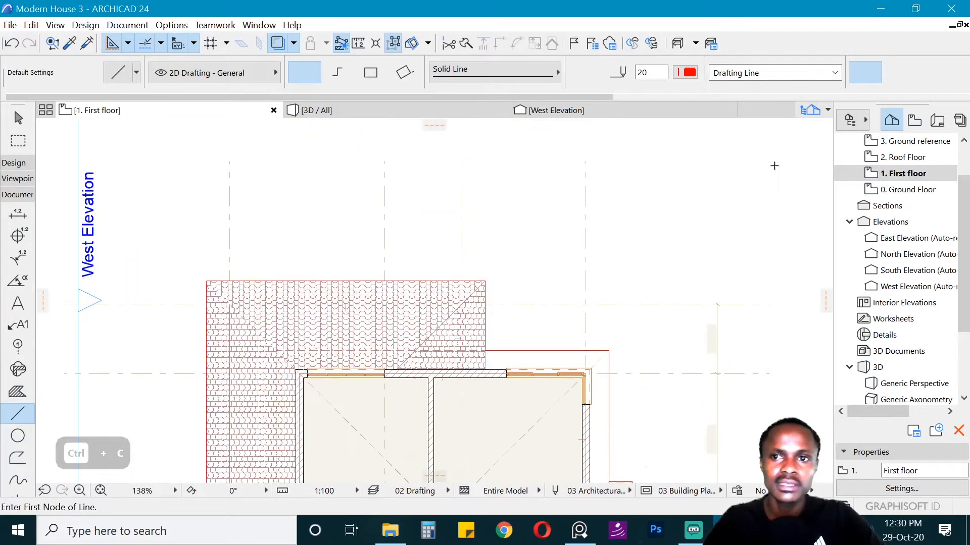
key(ctrl+v)
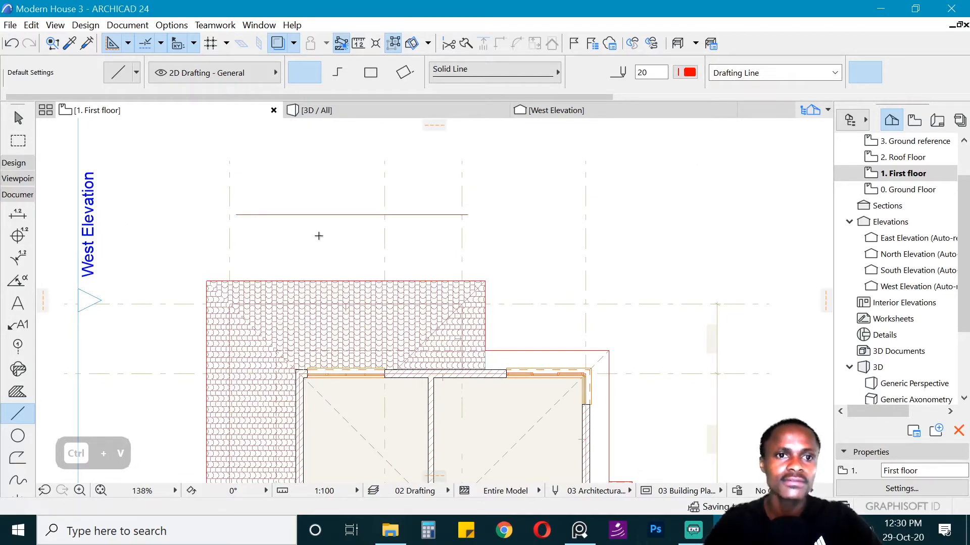
scroll(310, 207, up, 1)
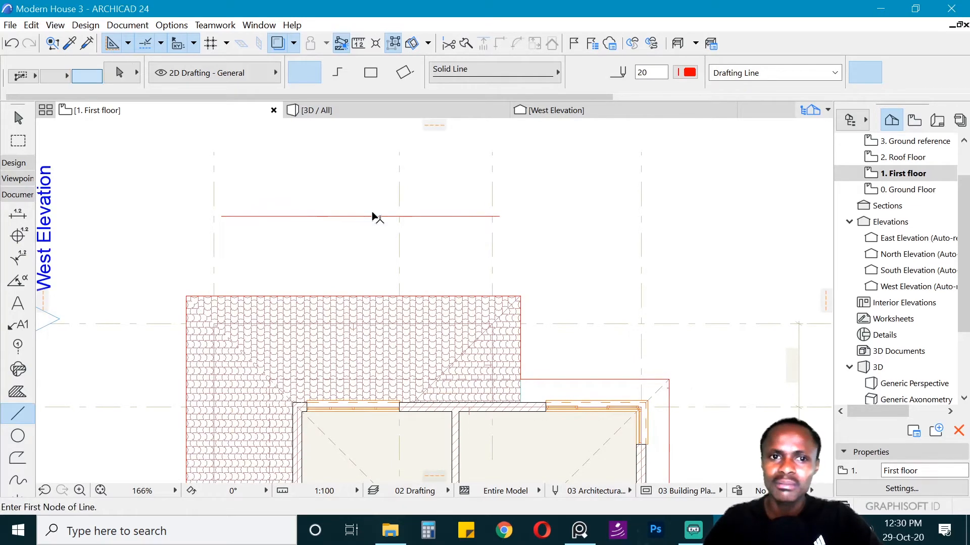
click(372, 216)
key(Delete)
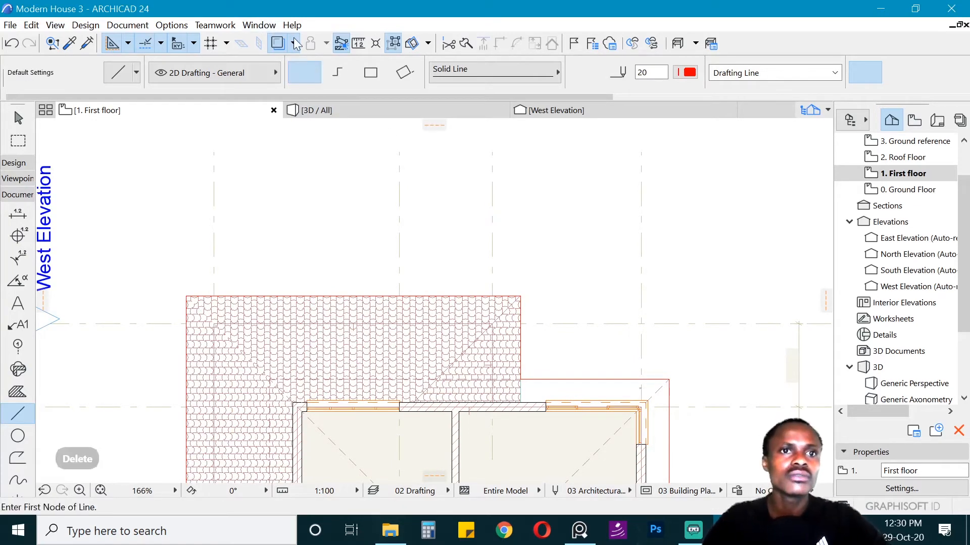
- Set the trace reference of the First floor plan to Below Current Story
click(294, 40)
mouse_move(303, 58)
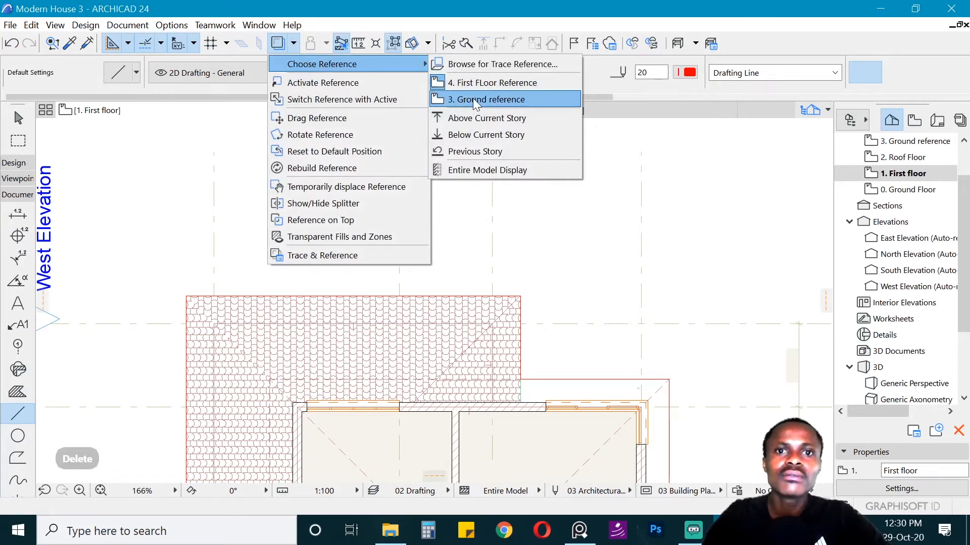
click(470, 134)
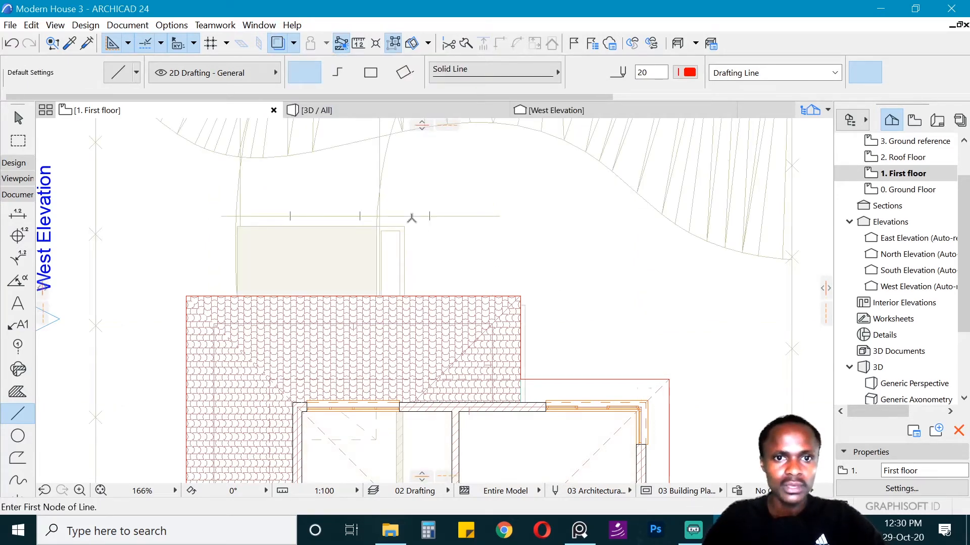
- Draw a 100 by 100 mm rectangular slab from the traced line's entrance-side end, with settings picked up from an existing slab
scroll(382, 193, up, 2)
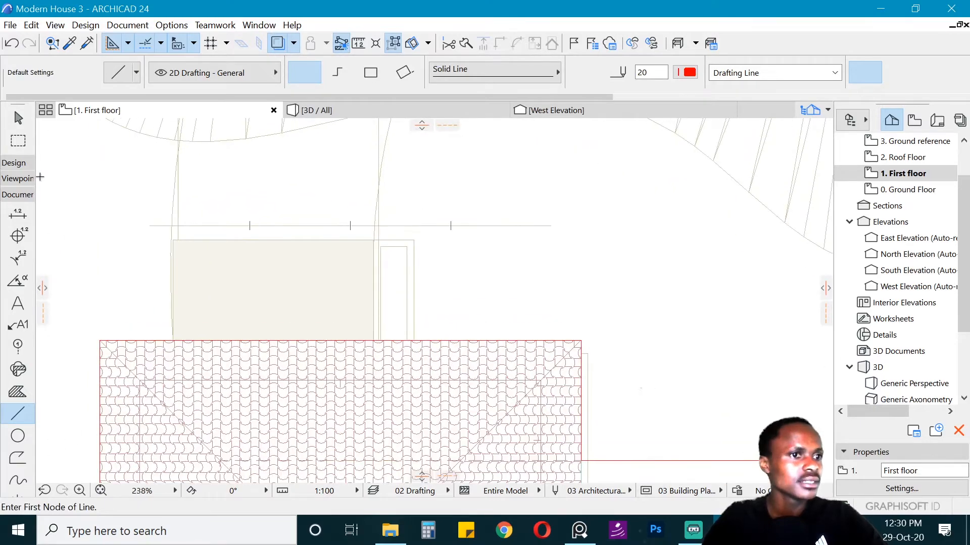
click(13, 163)
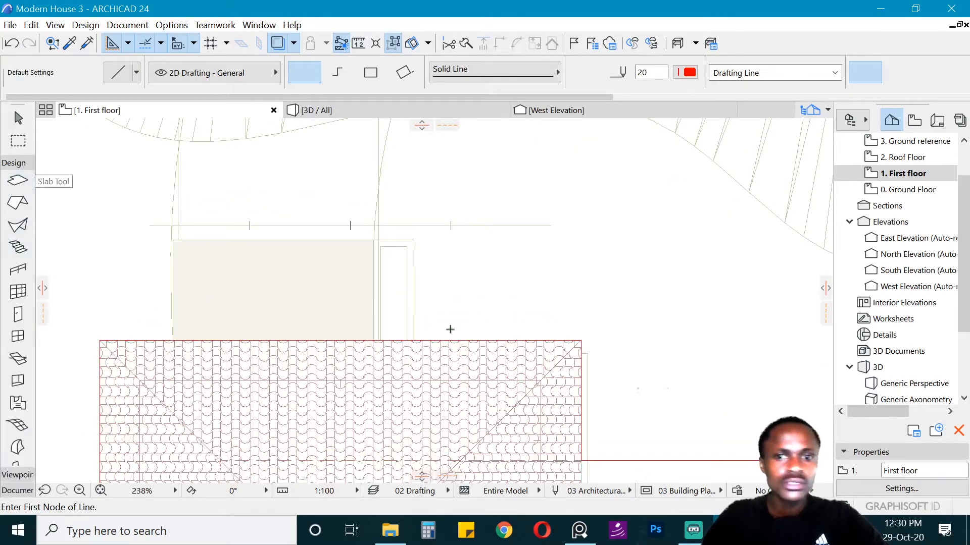
scroll(450, 329, down, 6)
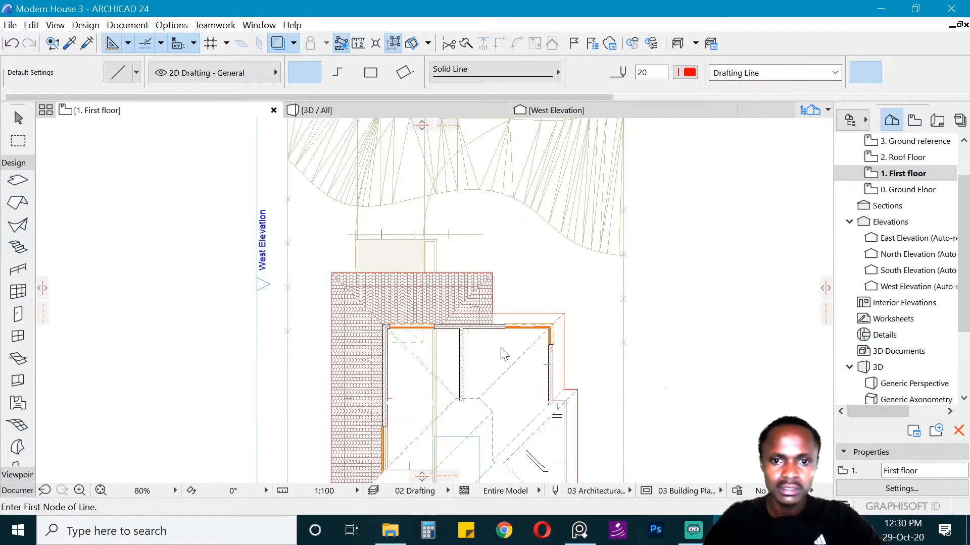
alt+click(510, 276)
scroll(499, 268, up, 9)
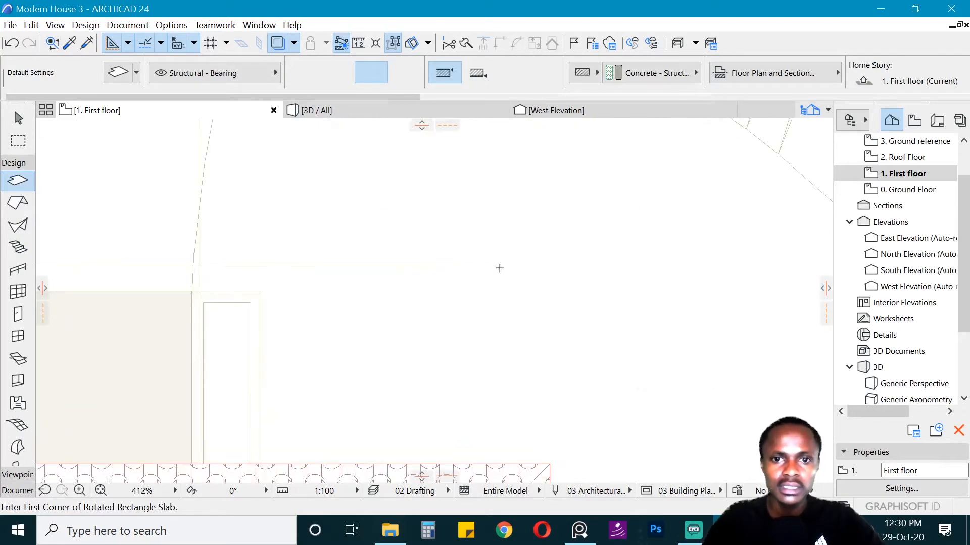
click(499, 267)
key(shift+Tab)
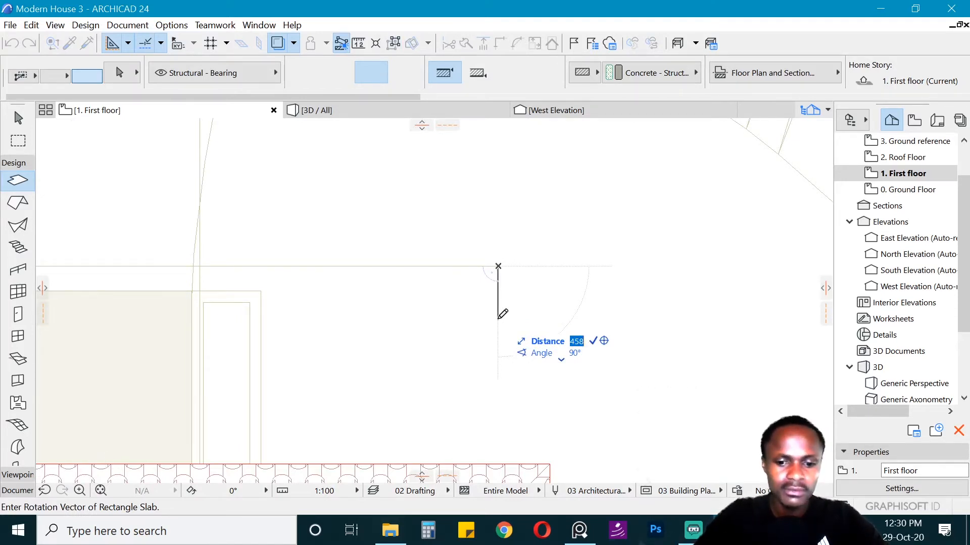
text(100)
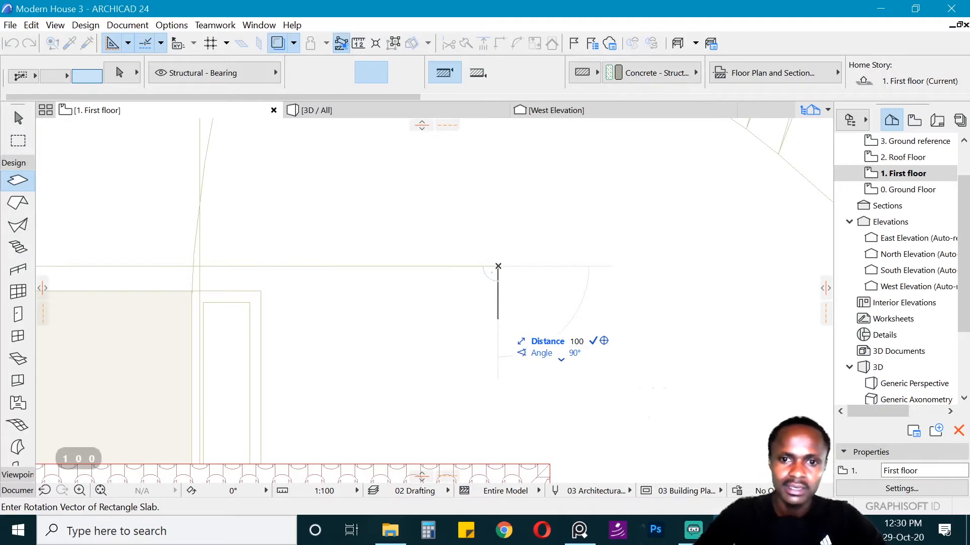
key(Return)
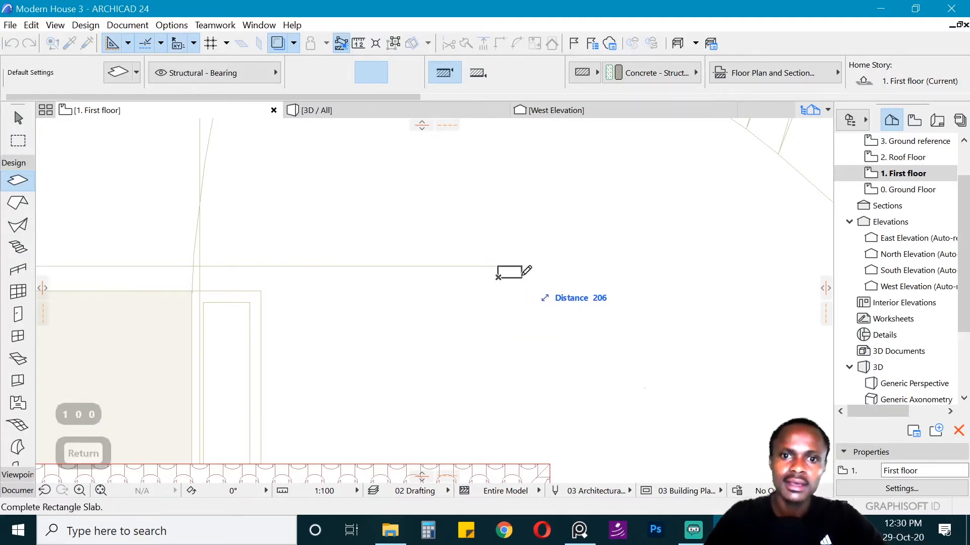
text(100)
key(Return)
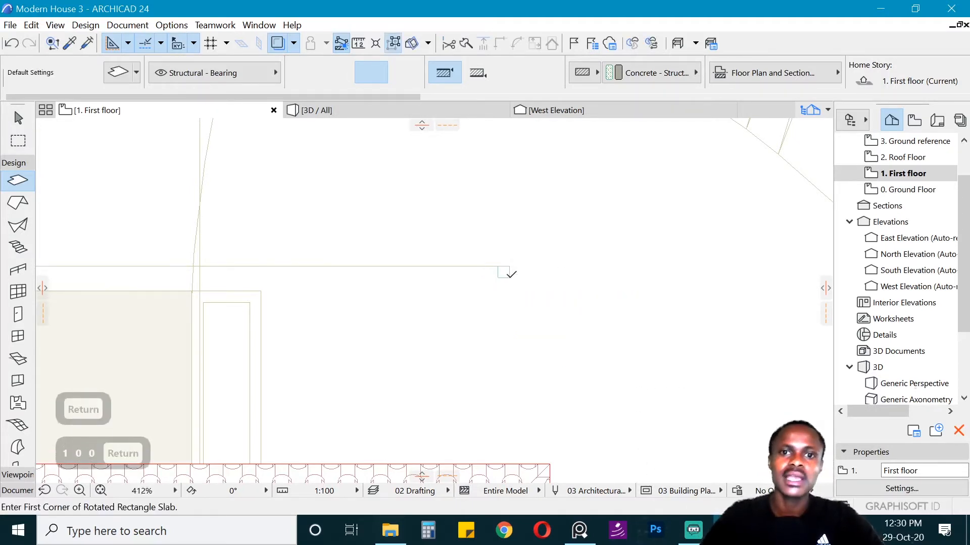
- Move the small square slab by its edge midpoints so that it is centred on the end of the traced line
scroll(503, 271, up, 4)
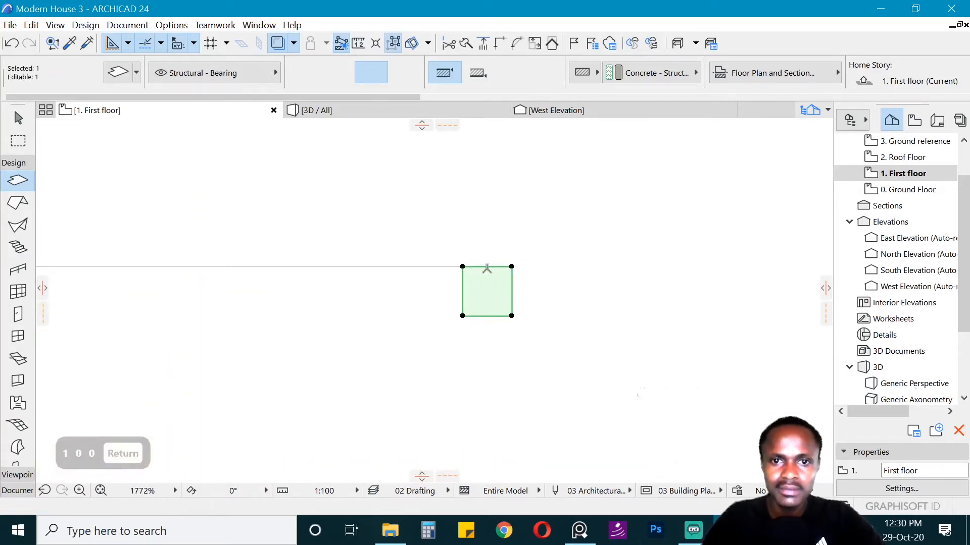
key(ctrl+d)
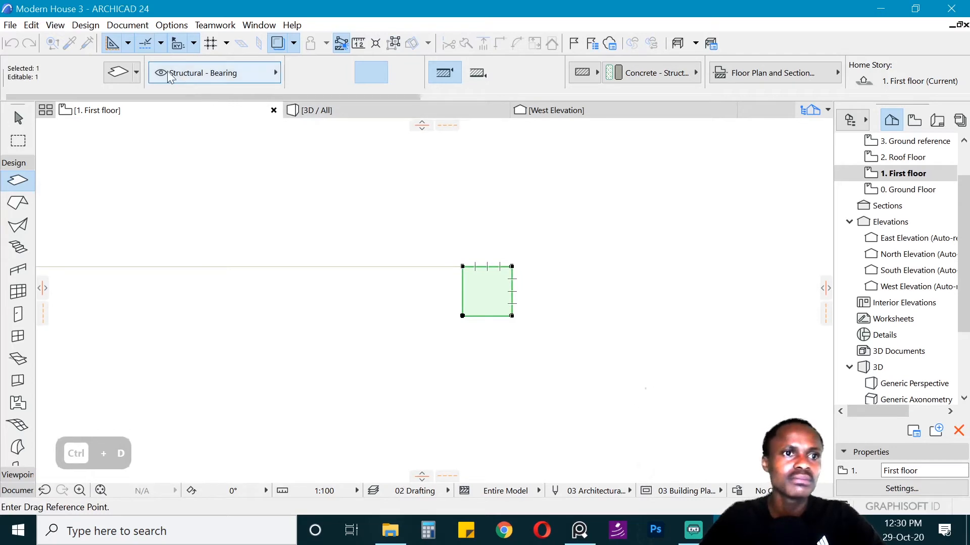
click(510, 291)
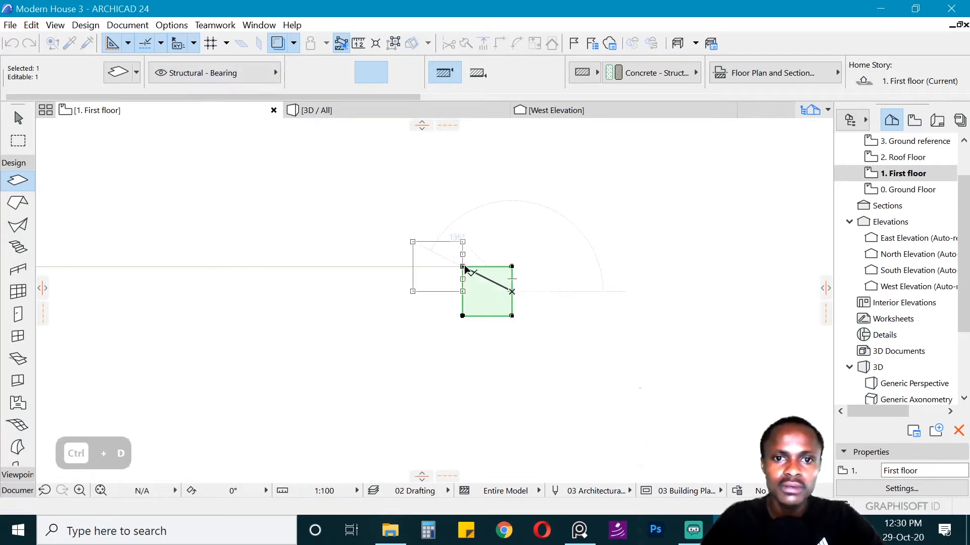
click(462, 266)
click(439, 242)
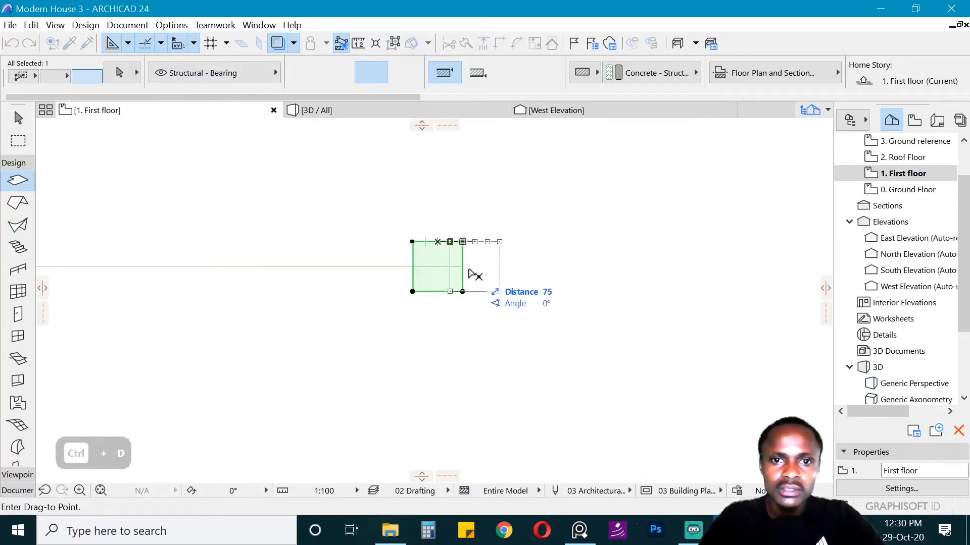
click(463, 242)
- Set the special snap points to 4 divisions for placing slabs along the traced guide line
scroll(521, 274, down, 8)
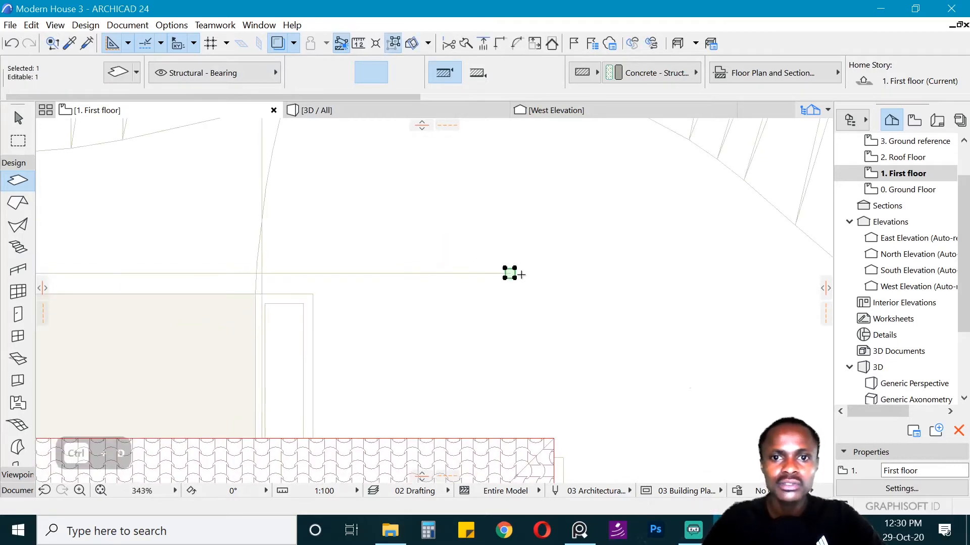
scroll(437, 258, up, 2)
key(ctrl+d)
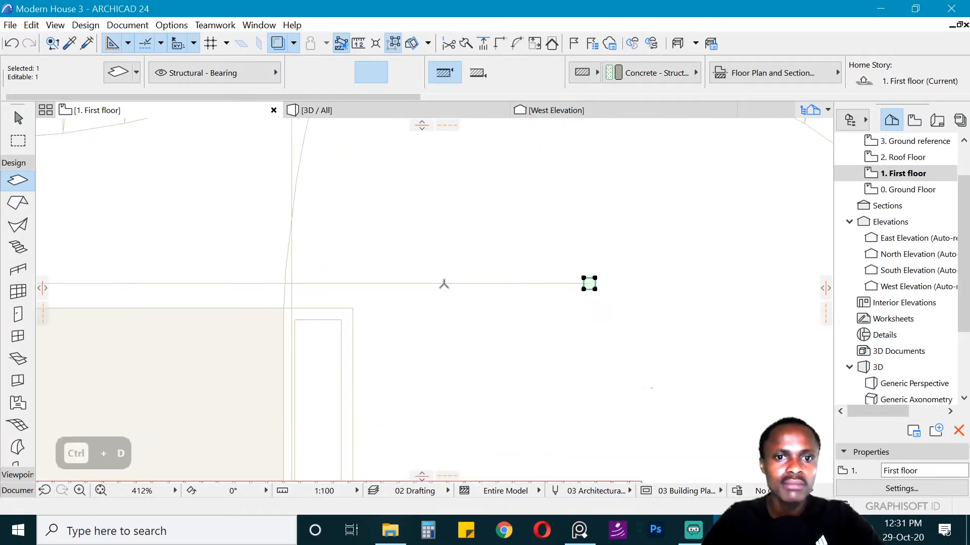
key(Escape)
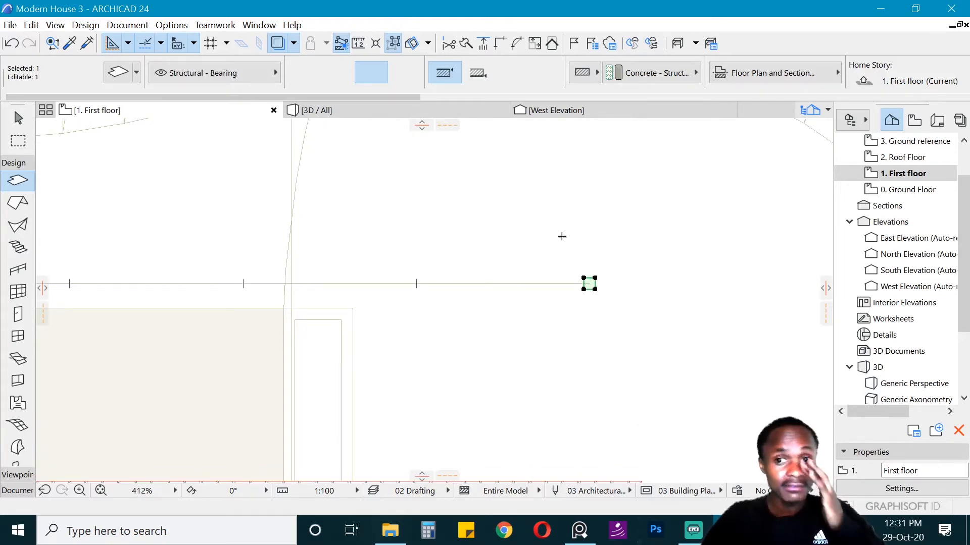
scroll(562, 236, down, 1)
click(160, 43)
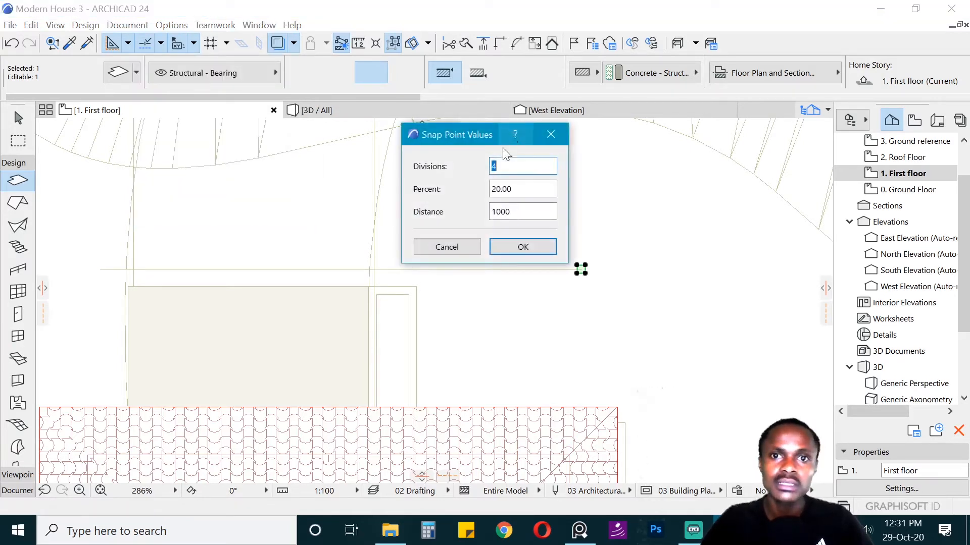
click(524, 248)
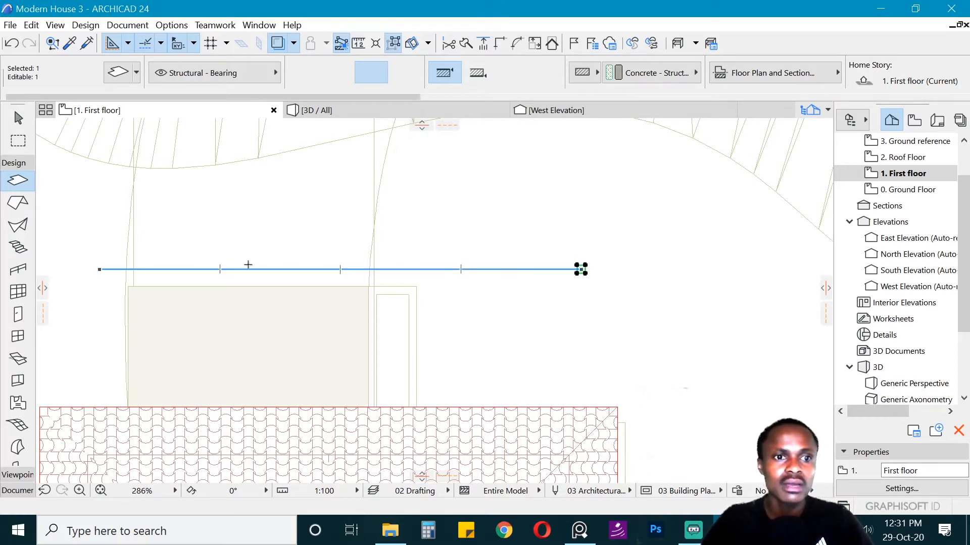
key(ctrl+d)
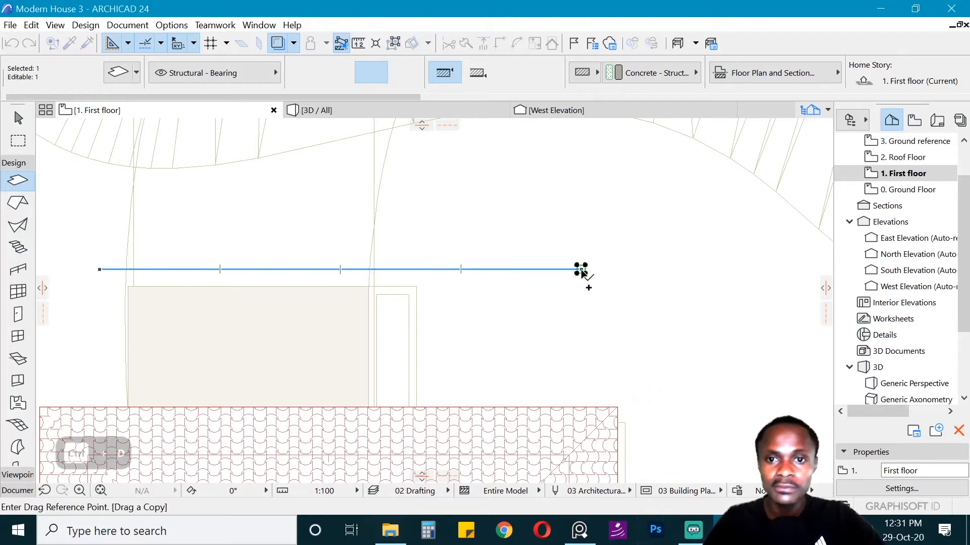
click(584, 271)
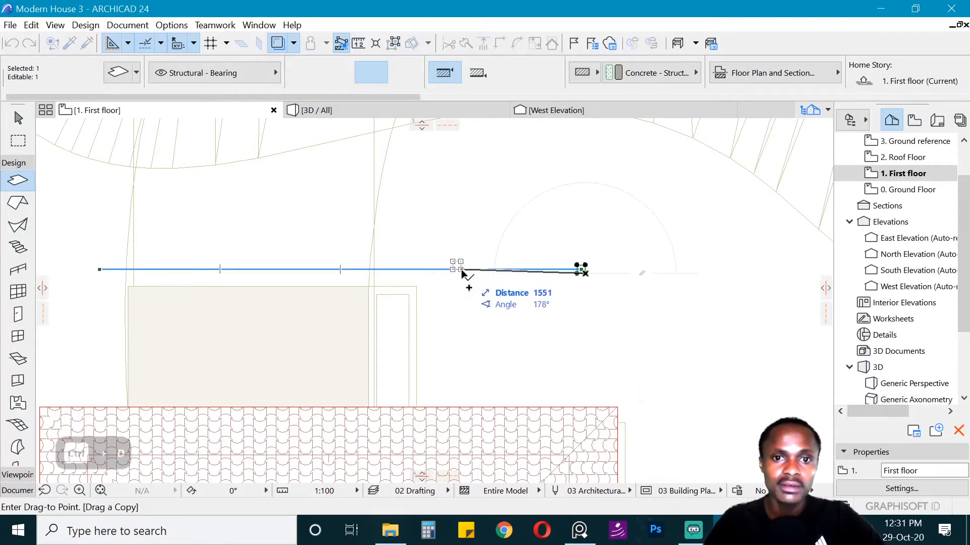
key(Escape)
scroll(580, 272, up, 3)
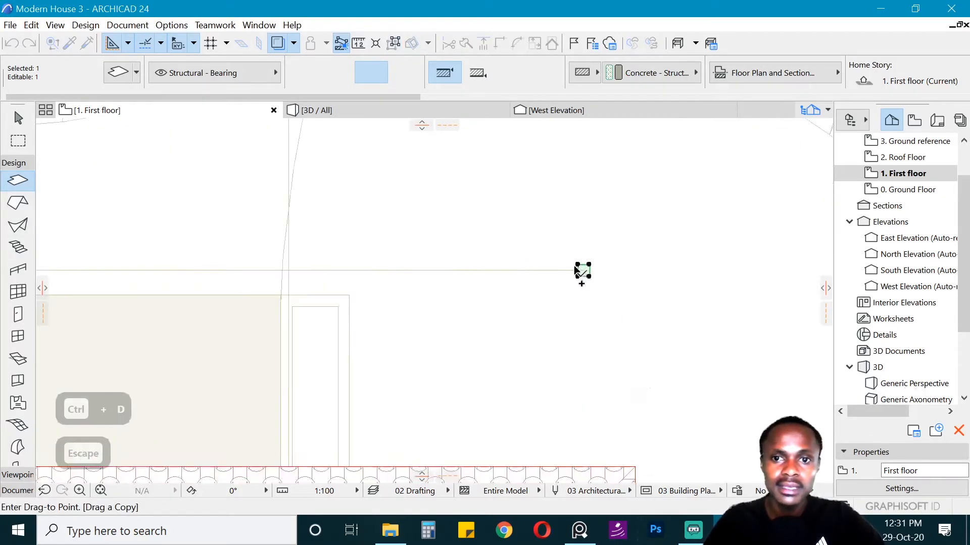
key(Escape)
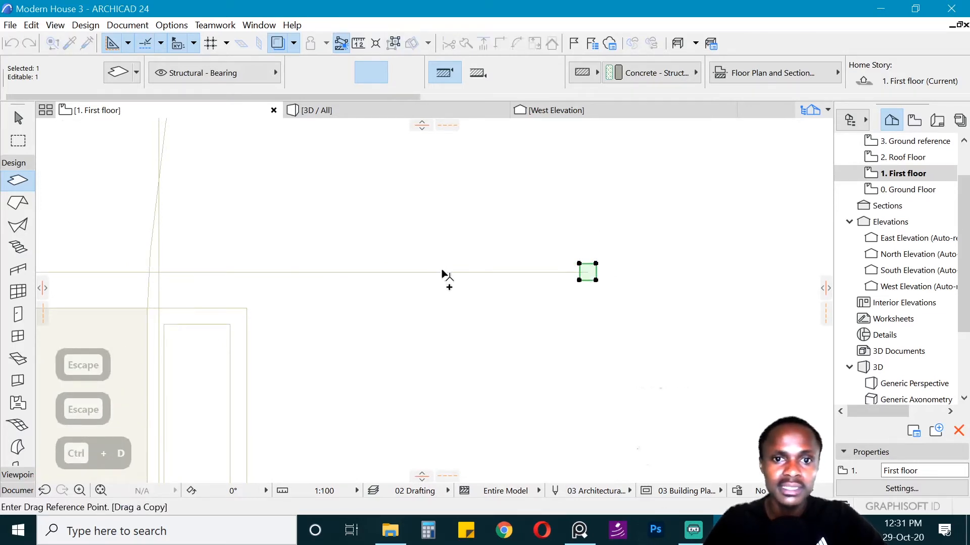
- Copy the small square slab from the end of the traced line to each of its three division points, 1500 mm apart
click(586, 274)
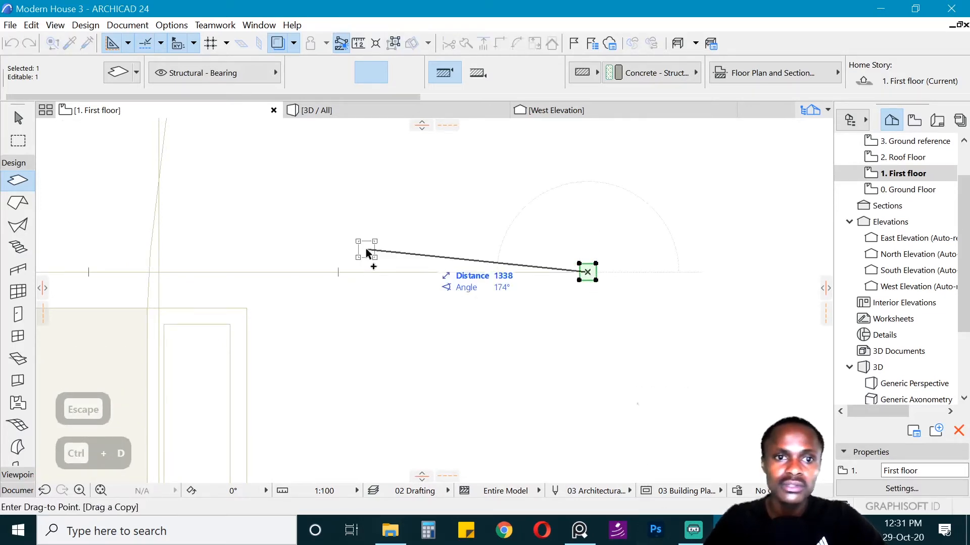
click(340, 273)
key(ctrl+d)
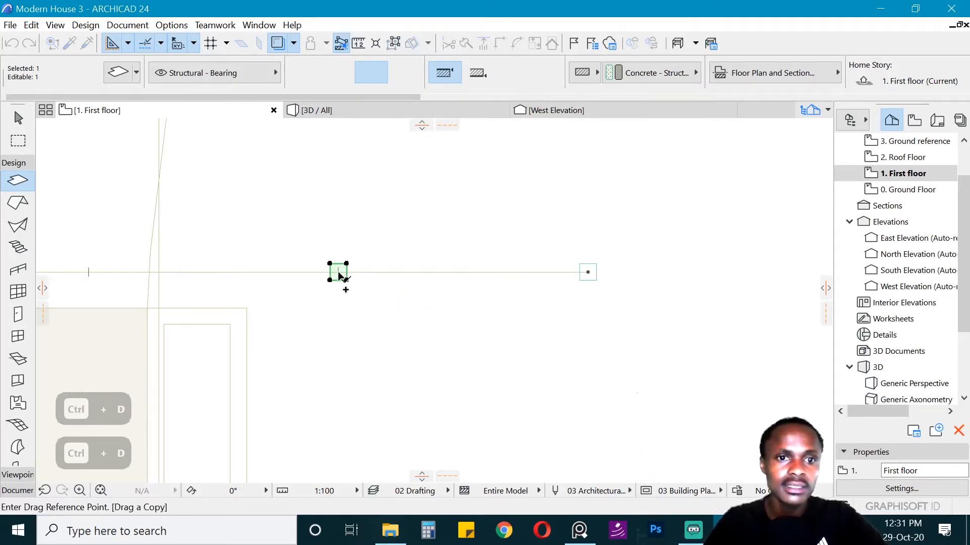
scroll(455, 268, down, 3)
click(408, 267)
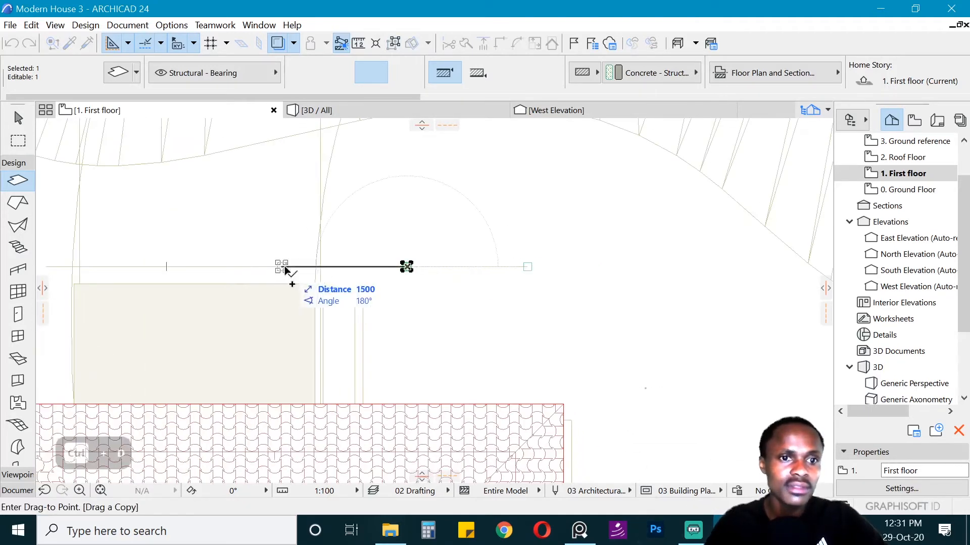
click(286, 269)
key(ctrl+d)
scroll(101, 252, up, 3)
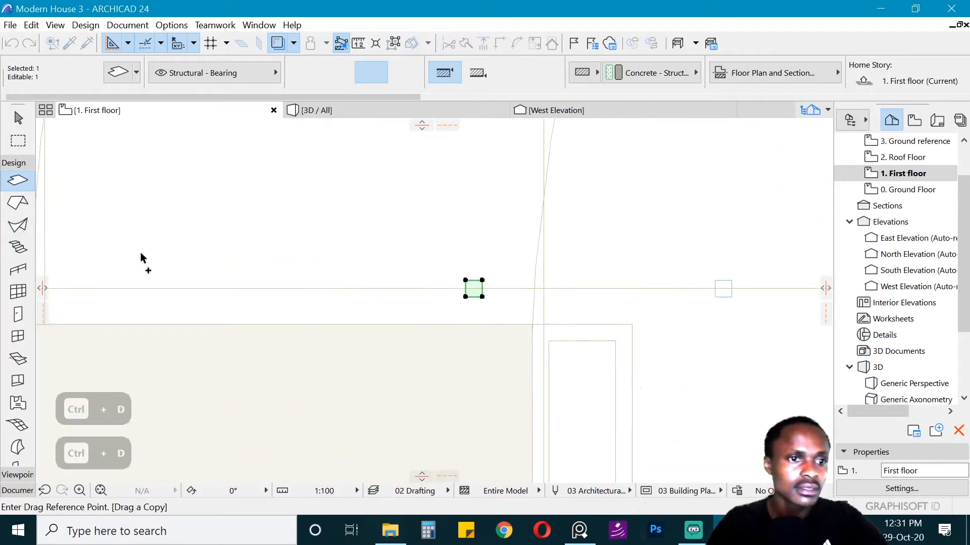
click(473, 290)
click(224, 292)
- Move the last copied slab from the third division point to the far end of the traced line
key(ctrl+d)
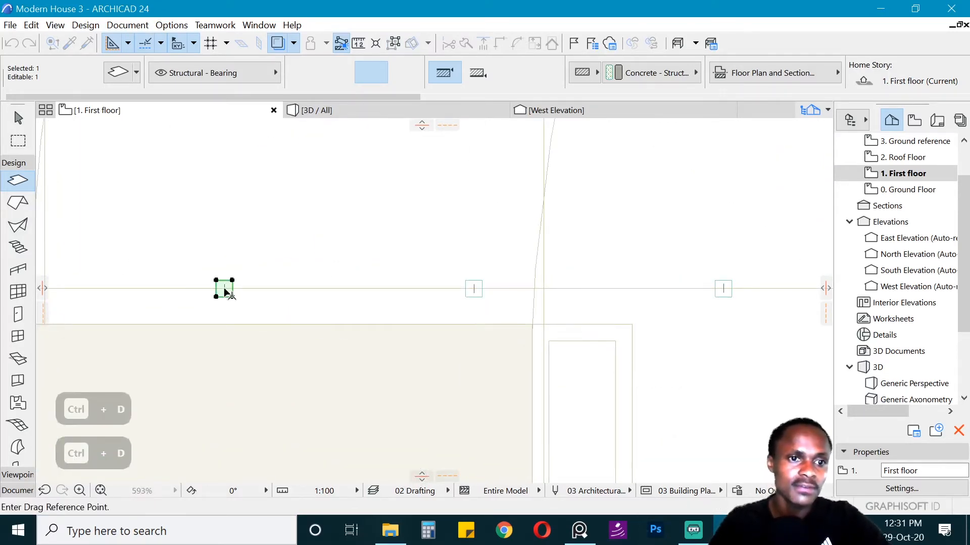
click(224, 289)
scroll(230, 289, down, 2)
middle_drag(230, 290, 348, 301)
scroll(226, 306, up, 1)
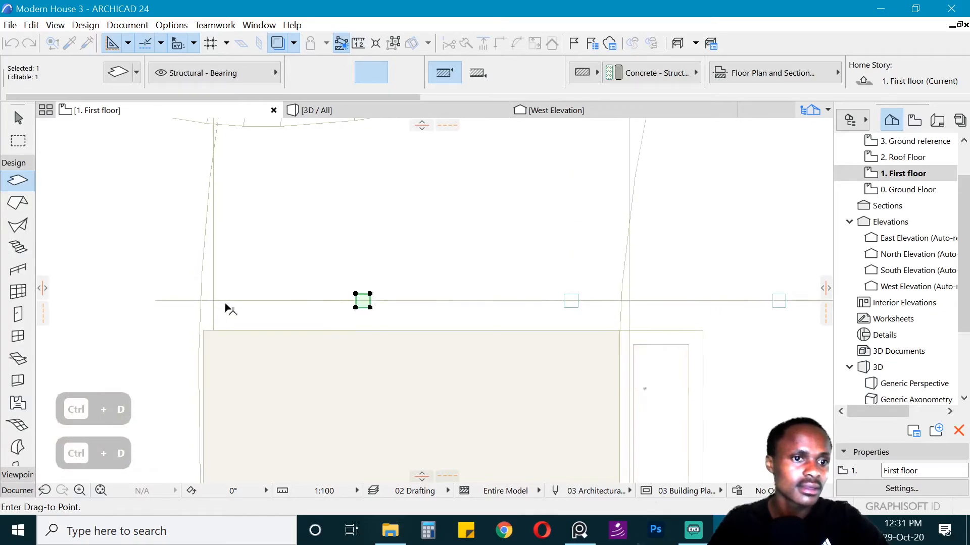
click(158, 306)
key(Escape)
key(Escape)
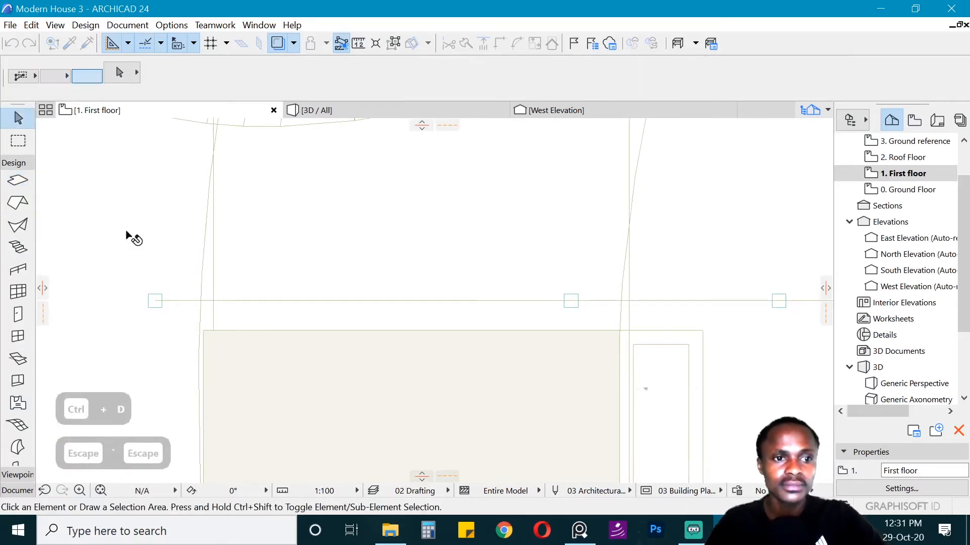
- Group the four small slabs and move them straight back onto the front edge of the tiled roof
scroll(130, 235, down, 1)
scroll(127, 231, down, 2)
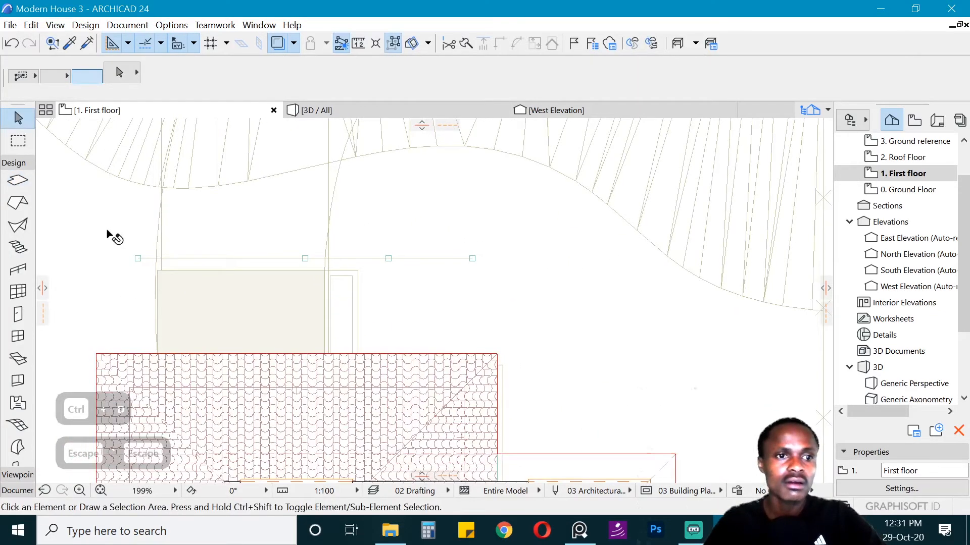
click(497, 264)
key(ctrl+g)
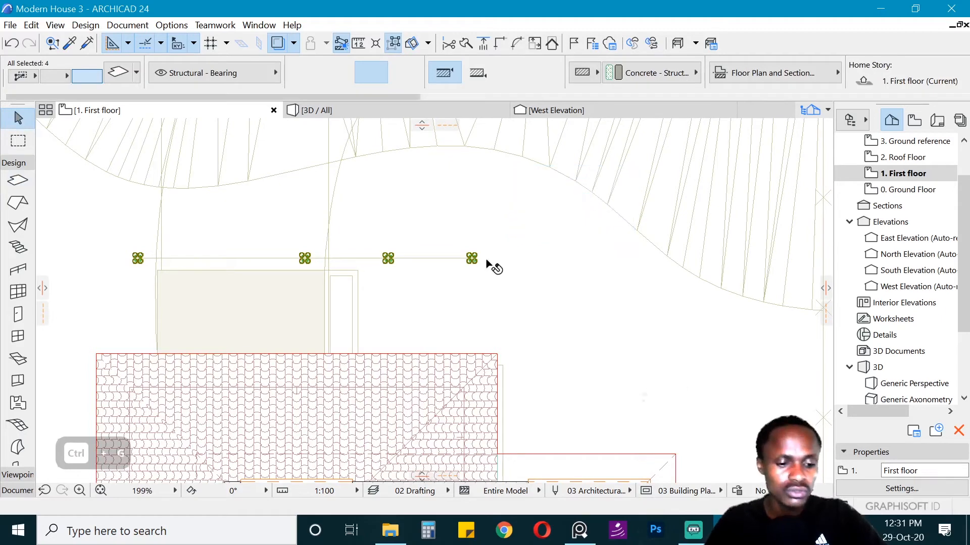
key(ctrl+d)
click(459, 259)
scroll(496, 355, up, 3)
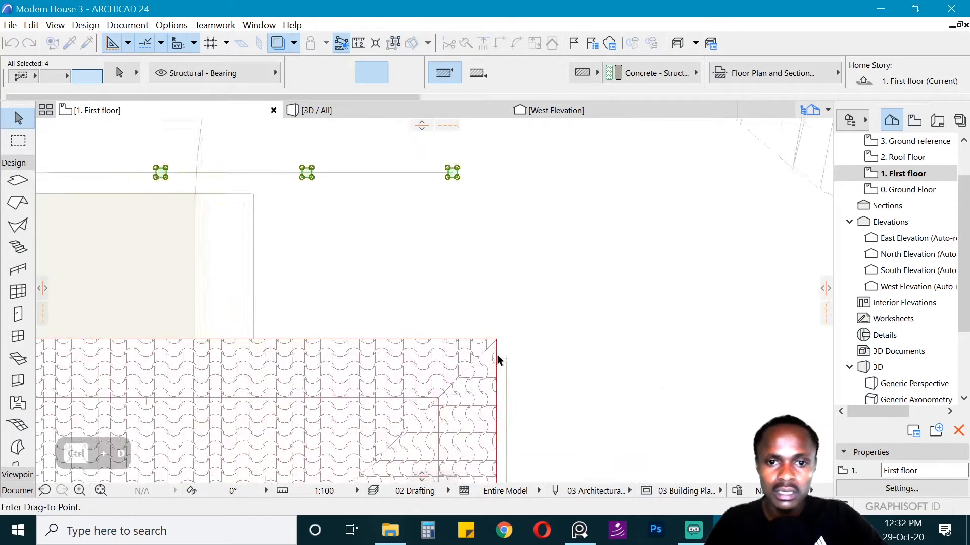
click(496, 336)
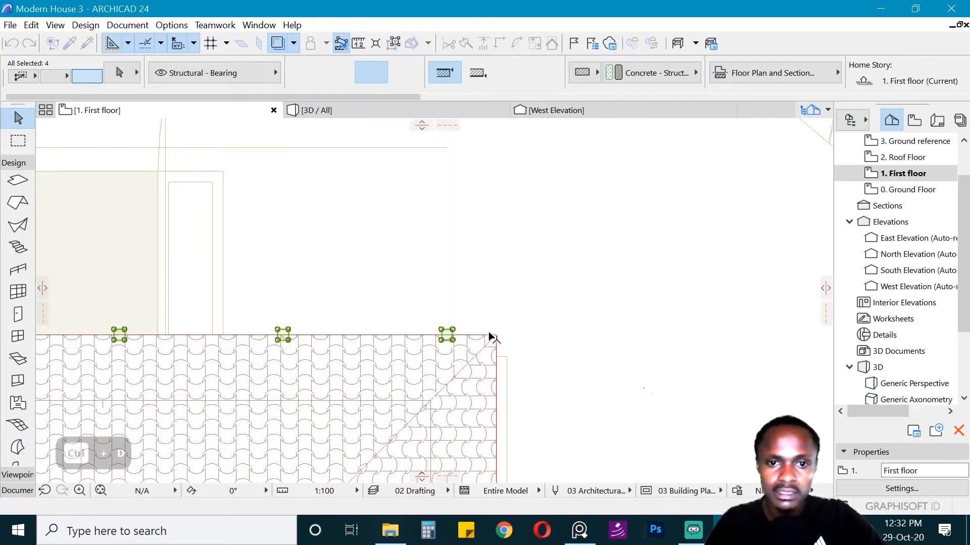
- Move the slab group 300 mm inward from the roof's front edge
key(ctrl+d)
click(496, 336)
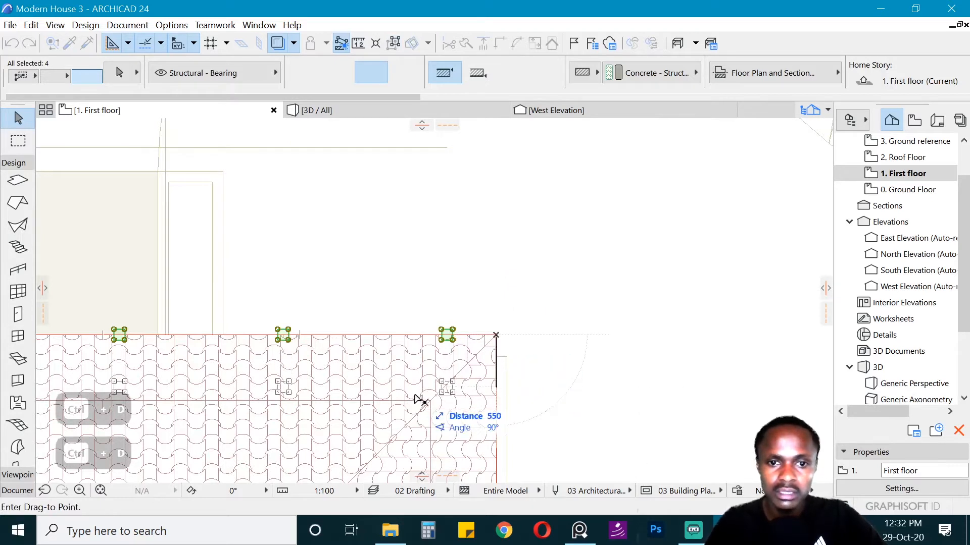
key(shift+Tab)
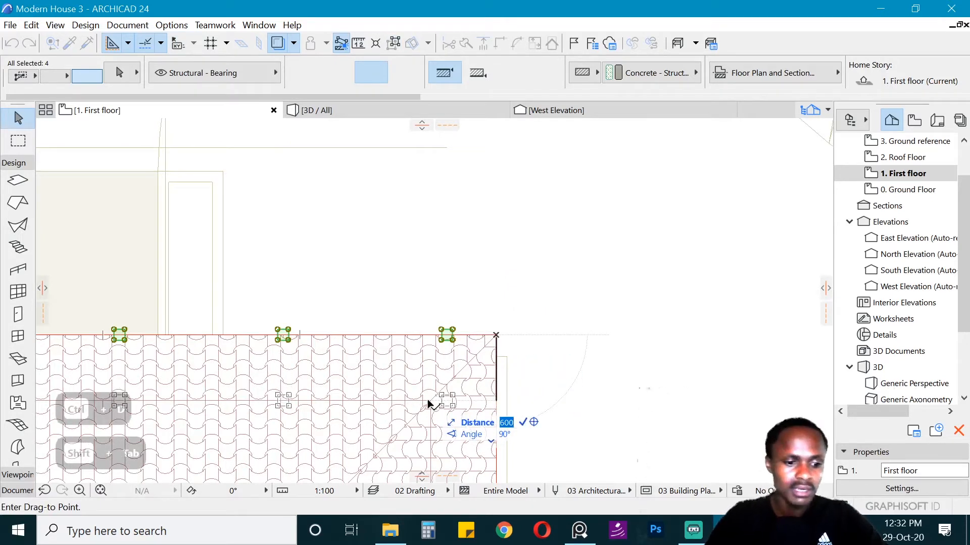
text(300)
key(Return)
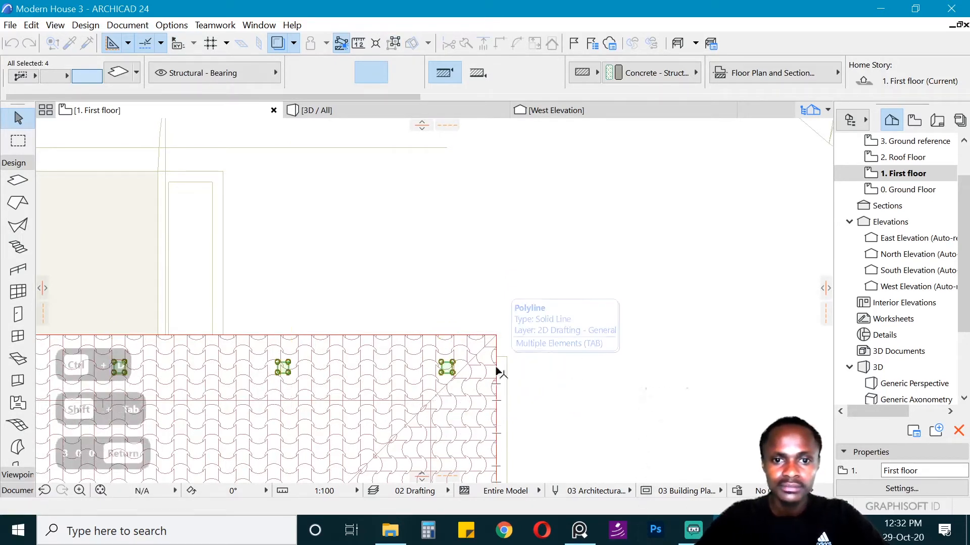
- Try to move the slab group 100 mm back toward the roof's front edge, and undo that move
scroll(450, 372, up, 3)
key(ctrl+d)
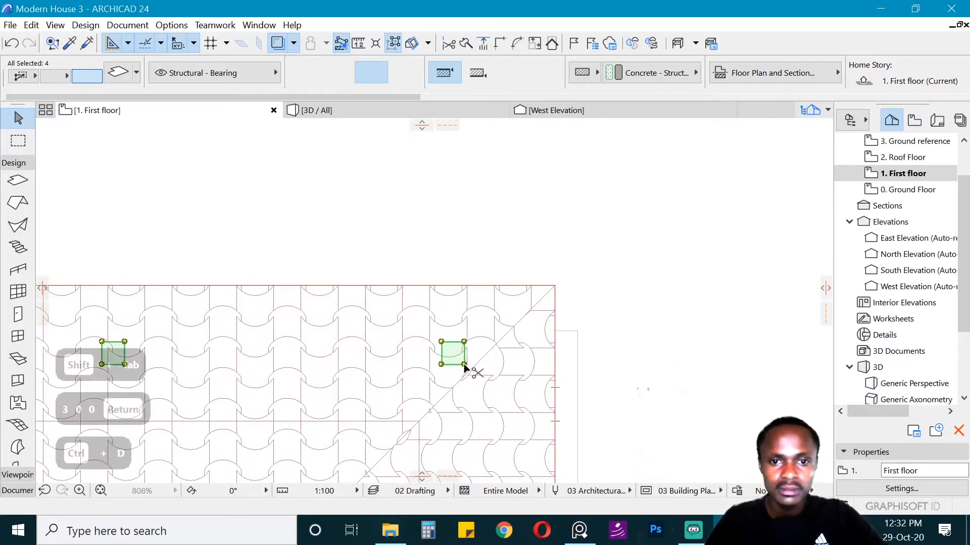
click(464, 364)
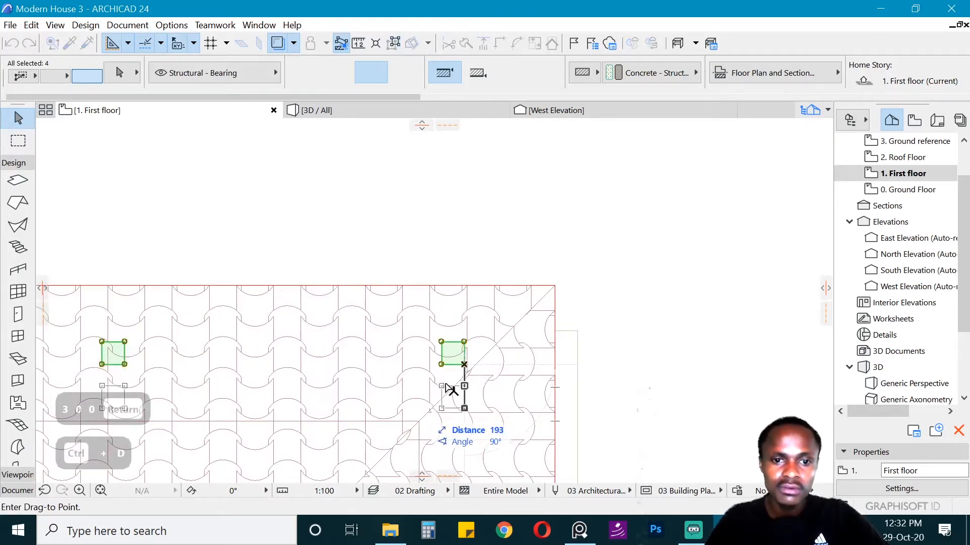
key(shift+Tab)
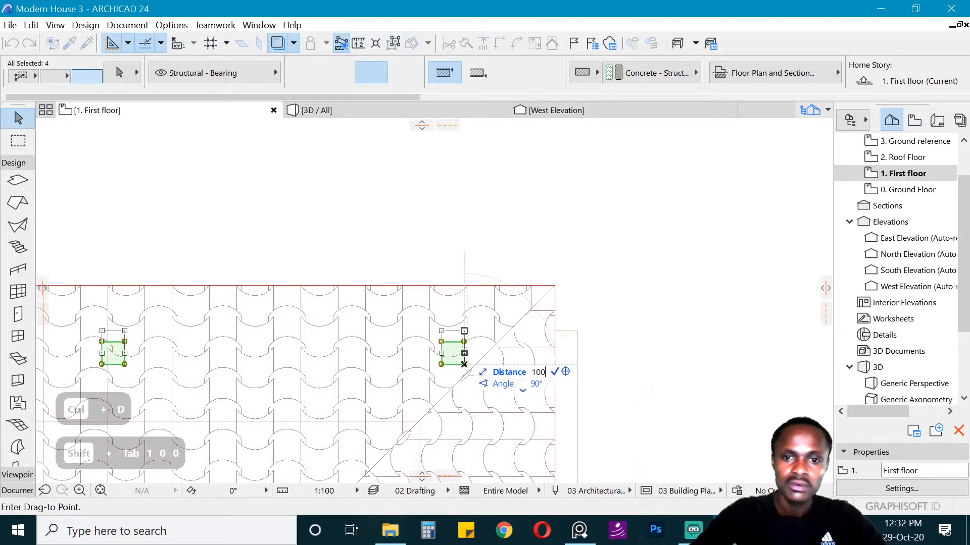
text(100)
key(Return)
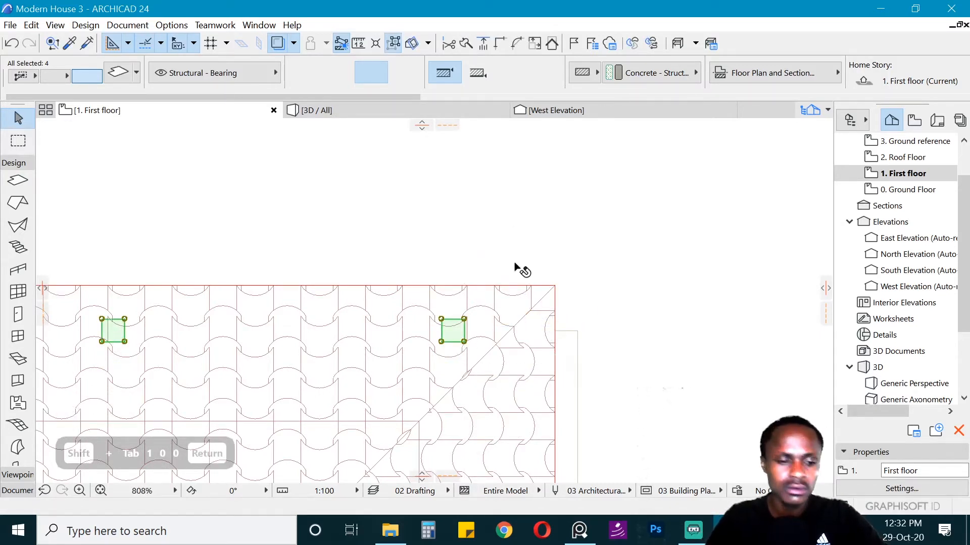
key(ctrl+z)
- Move the slab group 50 mm back toward the roof's front edge and clear the selection
key(ctrl+d)
click(464, 364)
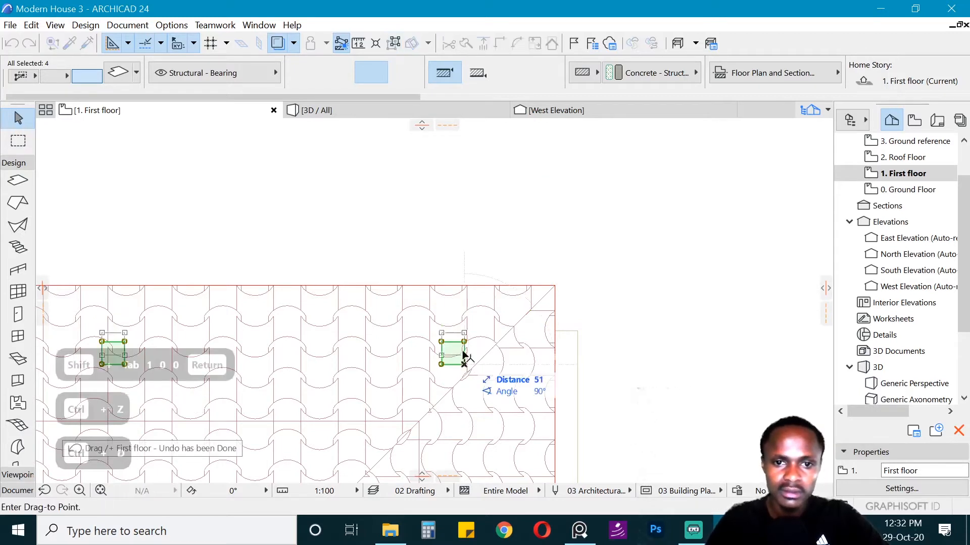
key(shift+Tab)
text(50)
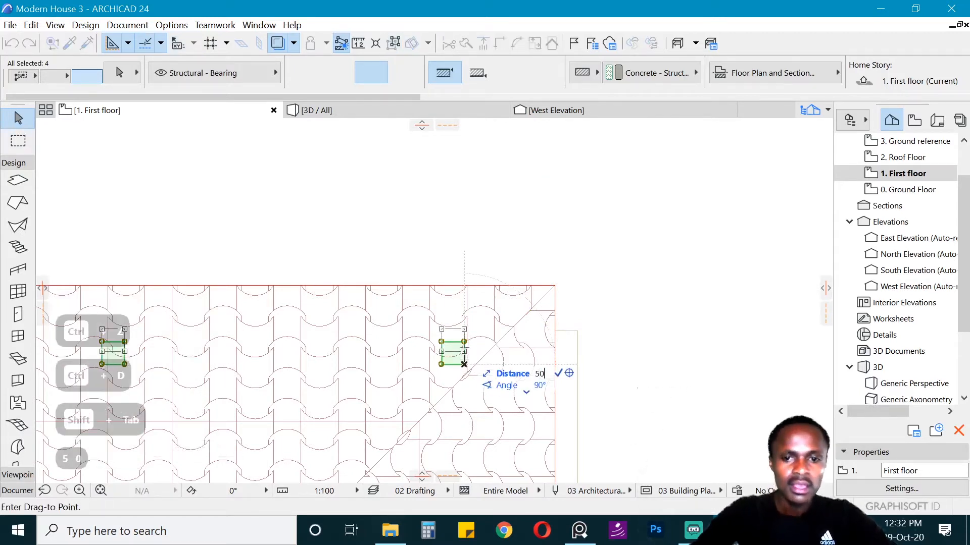
key(Return)
key(Escape)
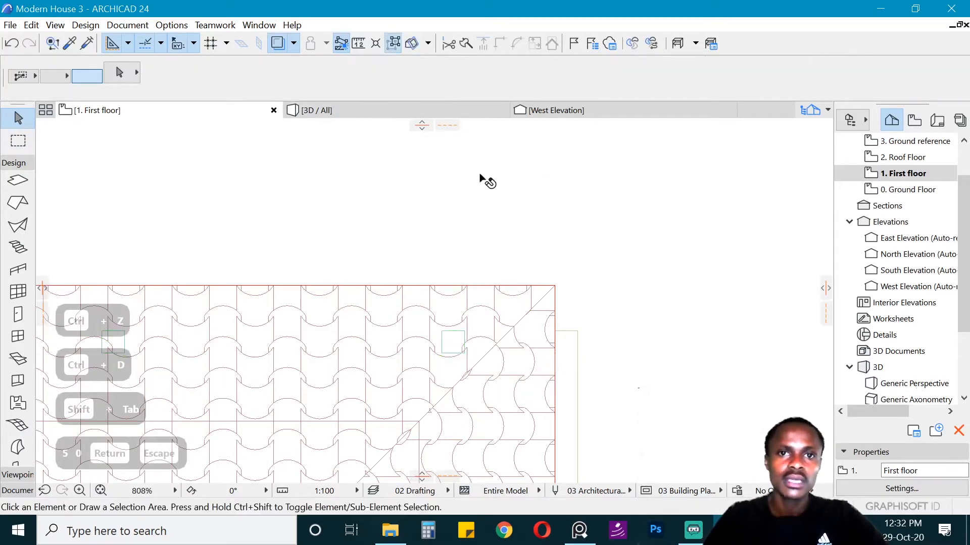
- Examine the small slabs along the garage roof in the 3D view and return to the whole First floor plan
click(368, 111)
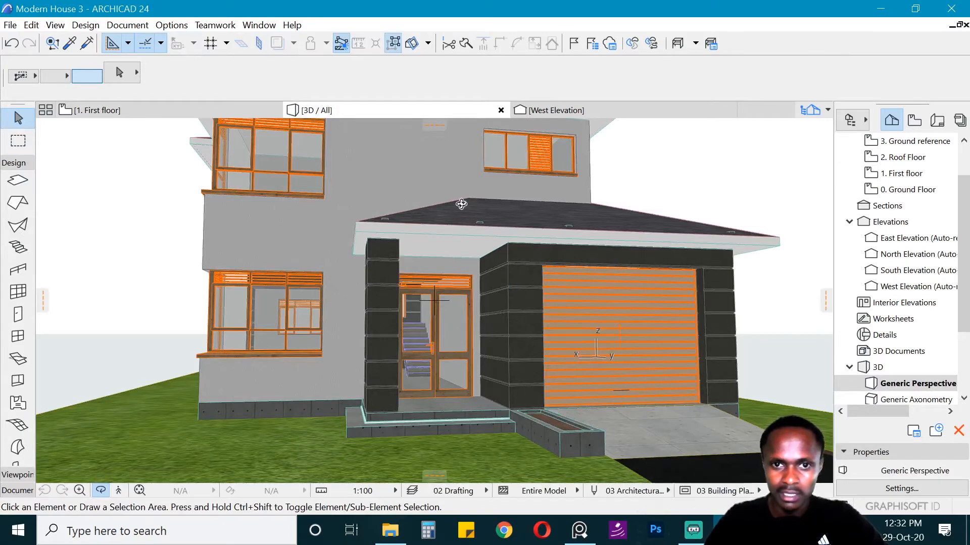
mouse_move(459, 208)
shift+middle_down()
mouse_move(606, 222)
mouse_move(472, 210)
shift+middle_up()
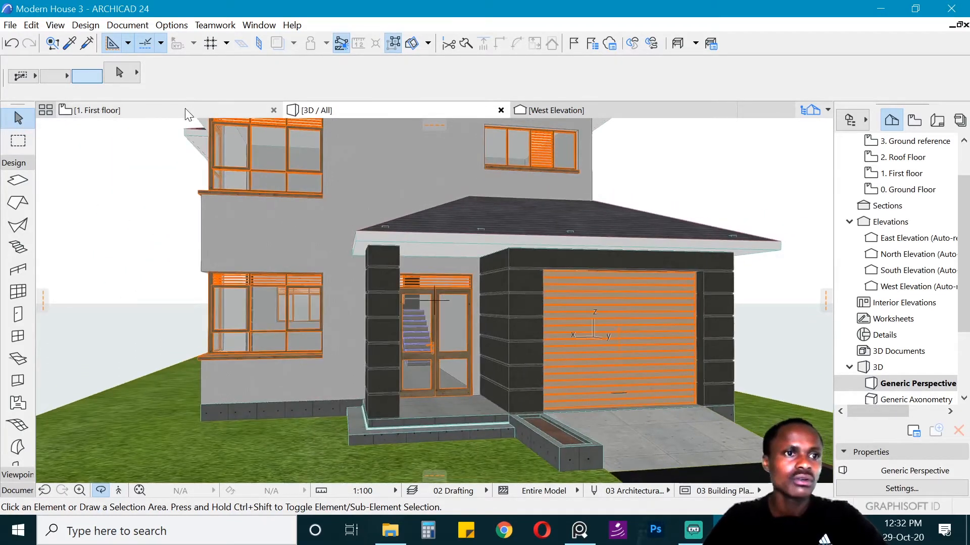
click(134, 111)
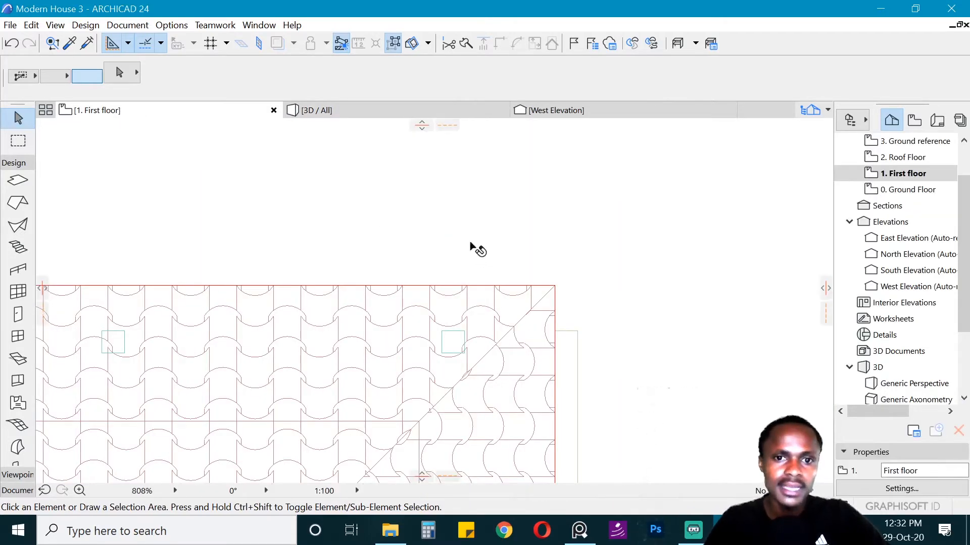
key(Escape)
scroll(406, 295, down, 3)
scroll(406, 295, down, 7)
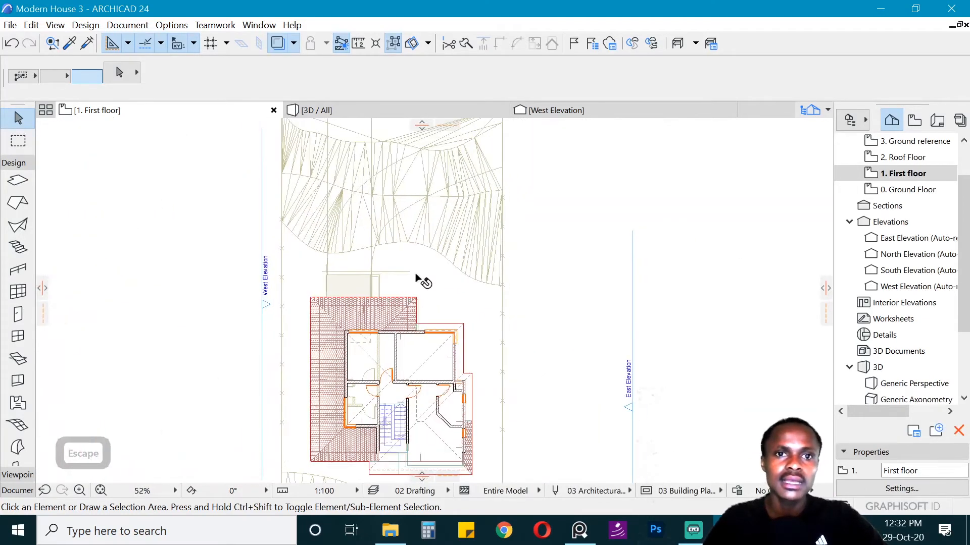
scroll(376, 240, down, 4)
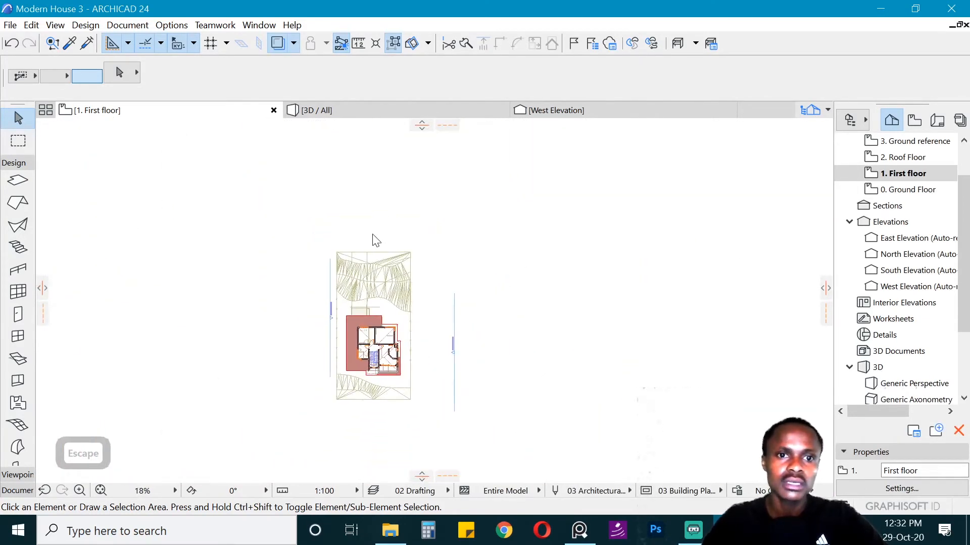
- Move the North Elevation marker vertically down the plan so its line cuts through the row of small slabs along the garage roof's front edge
click(372, 268)
key(ctrl+d)
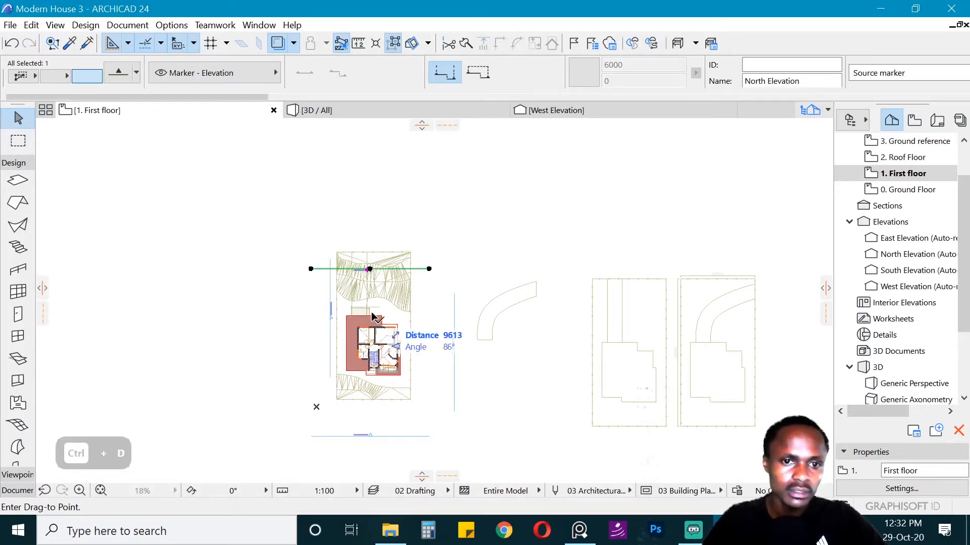
scroll(372, 316, up, 5)
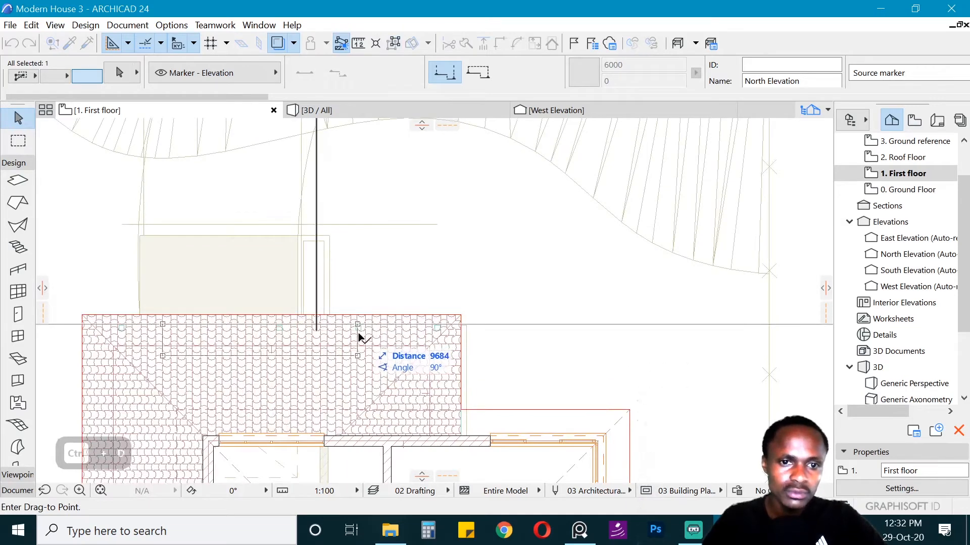
scroll(359, 337, up, 3)
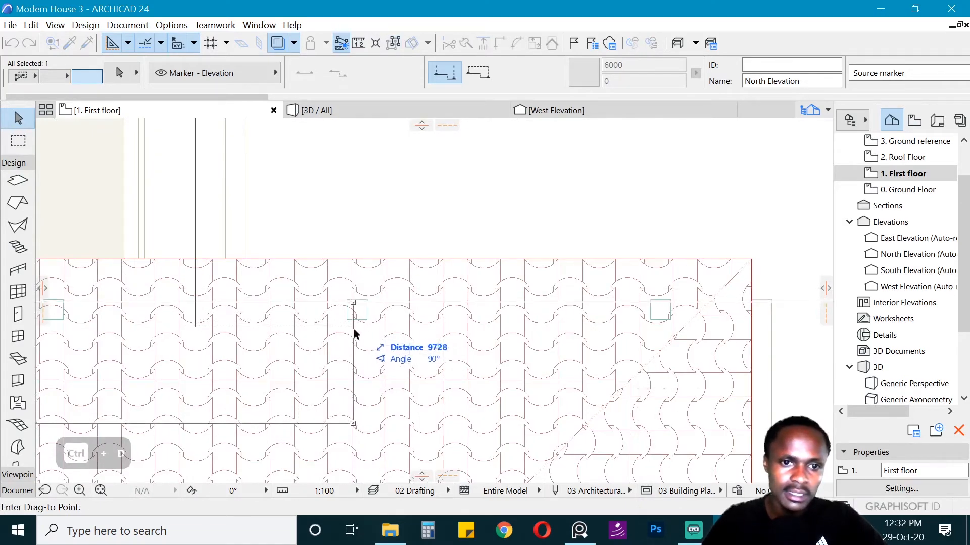
click(354, 338)
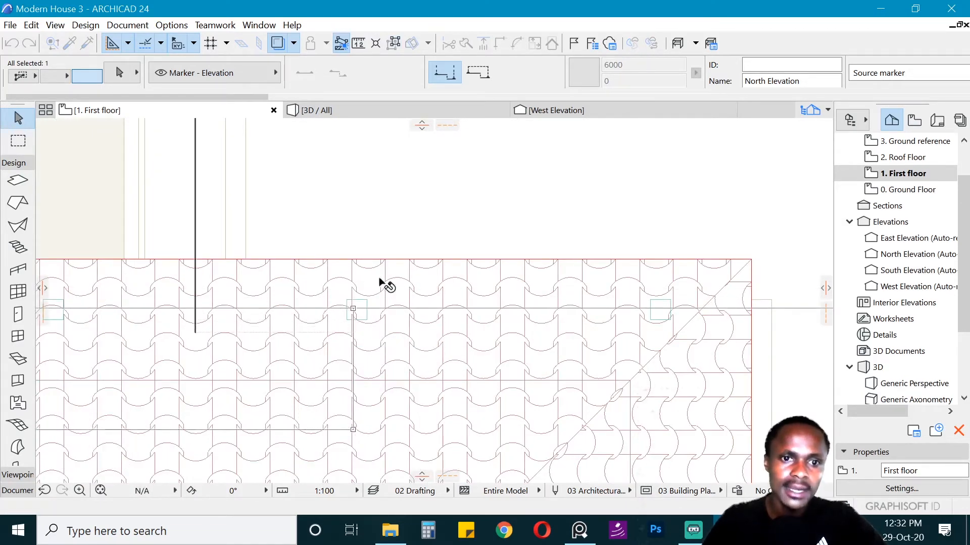
- Open the North Elevation with current view settings and select the small slab nearest the roof's eave end above the entrance door
right_click(465, 189)
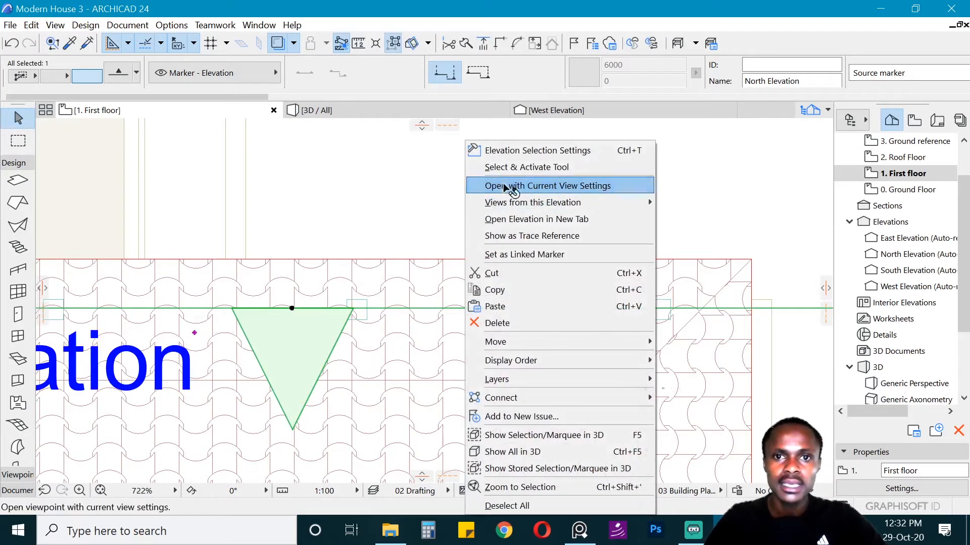
click(506, 188)
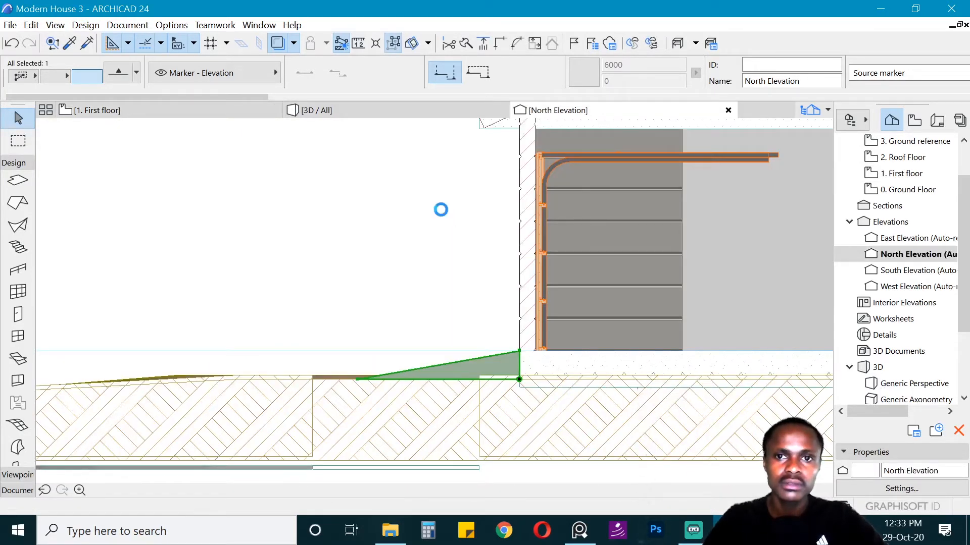
scroll(338, 253, up, 6)
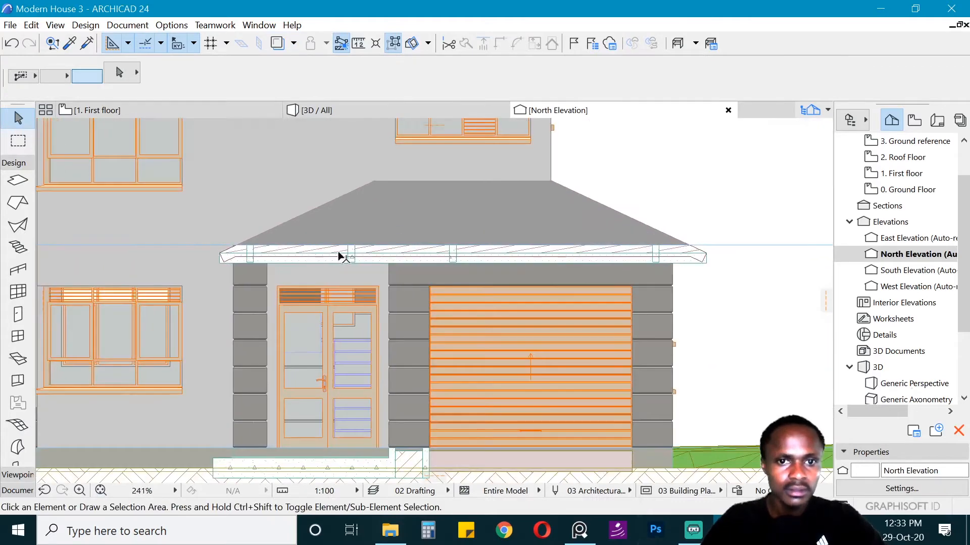
scroll(212, 242, up, 5)
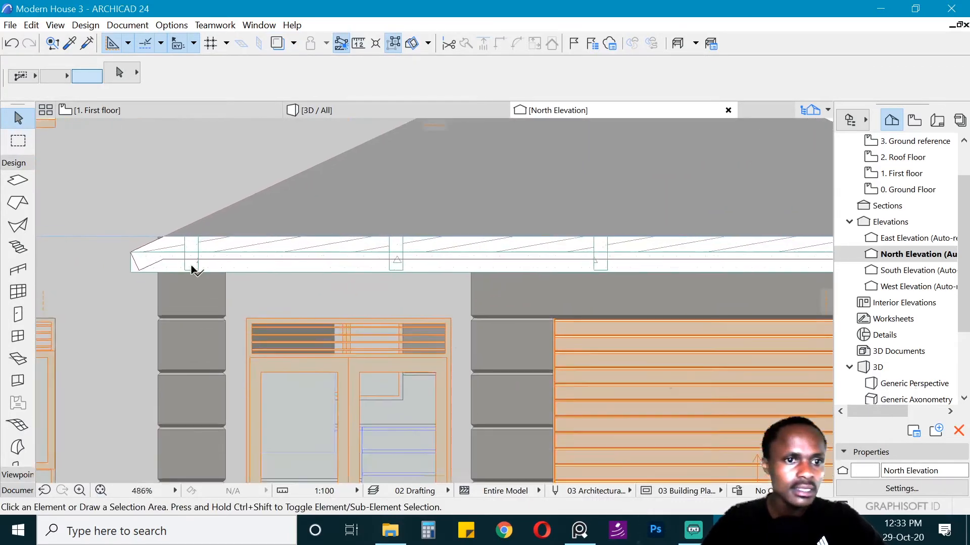
click(201, 275)
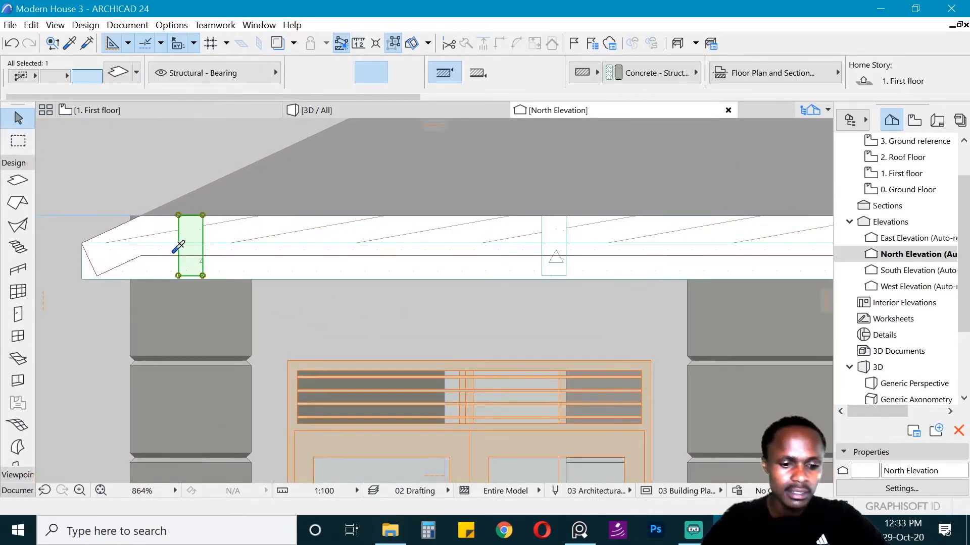
- Move the group of four slabs vertically down until their undersides meet the bottom edge of the roof fascia
key(alt+g)
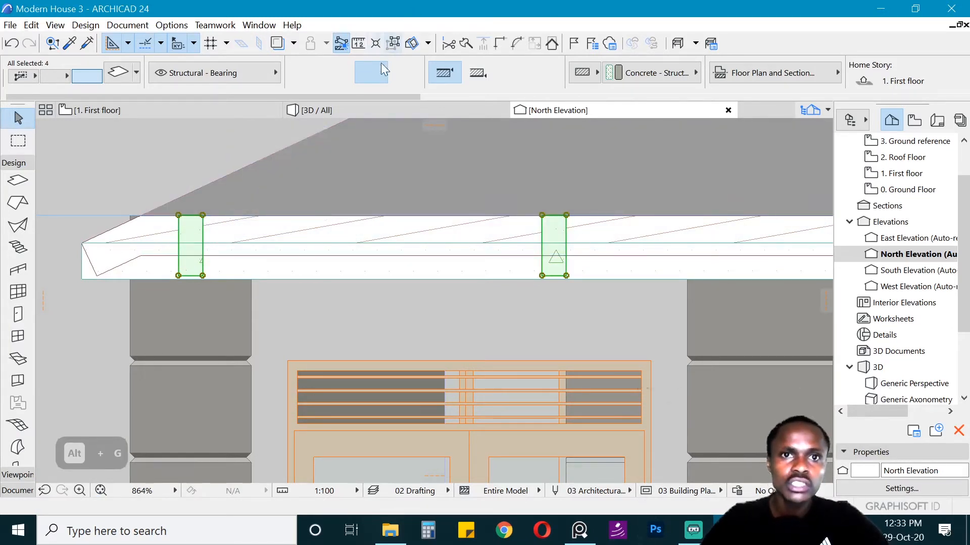
key(ctrl+d)
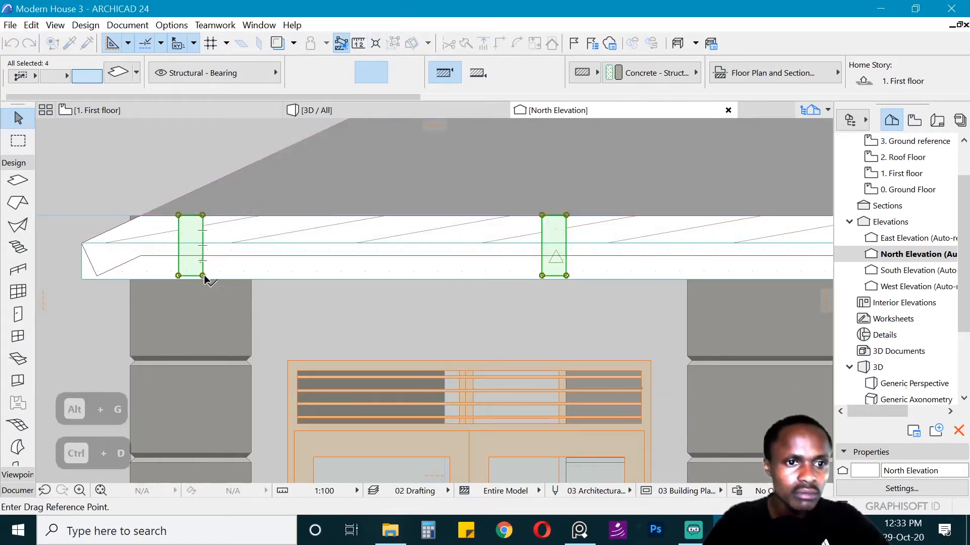
click(202, 275)
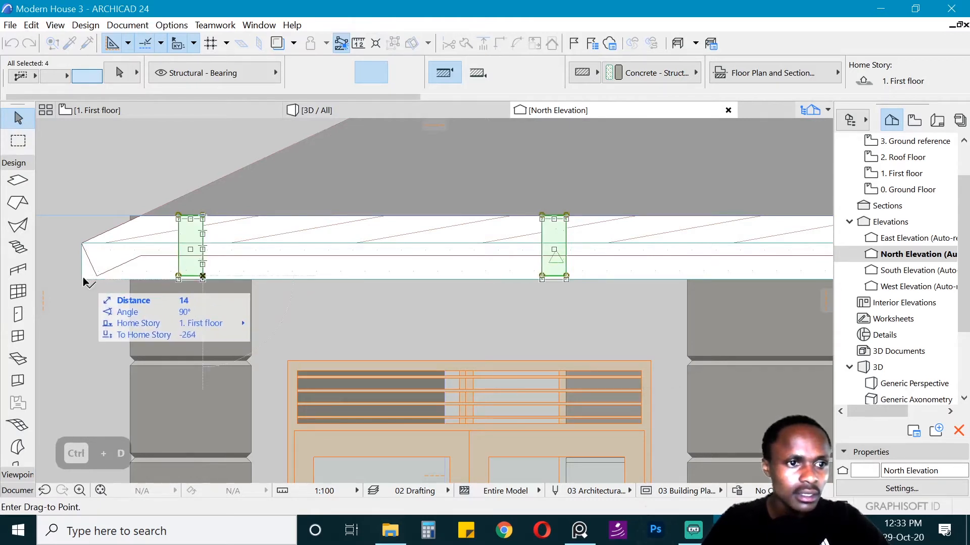
click(205, 277)
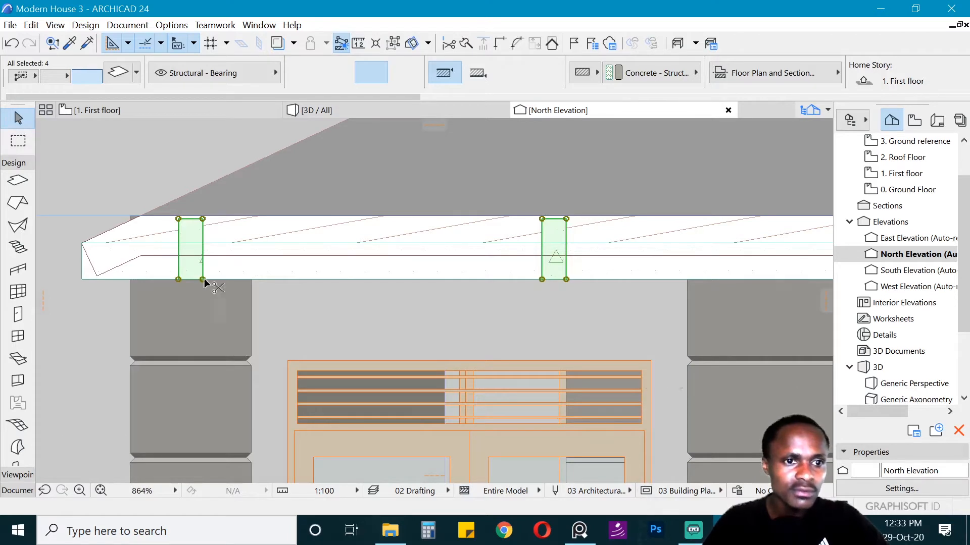
- Move the four slabs a further 25 straight down, below the bottom edge of the fascia
key(ctrl+d)
click(203, 279)
key(shift+Tab)
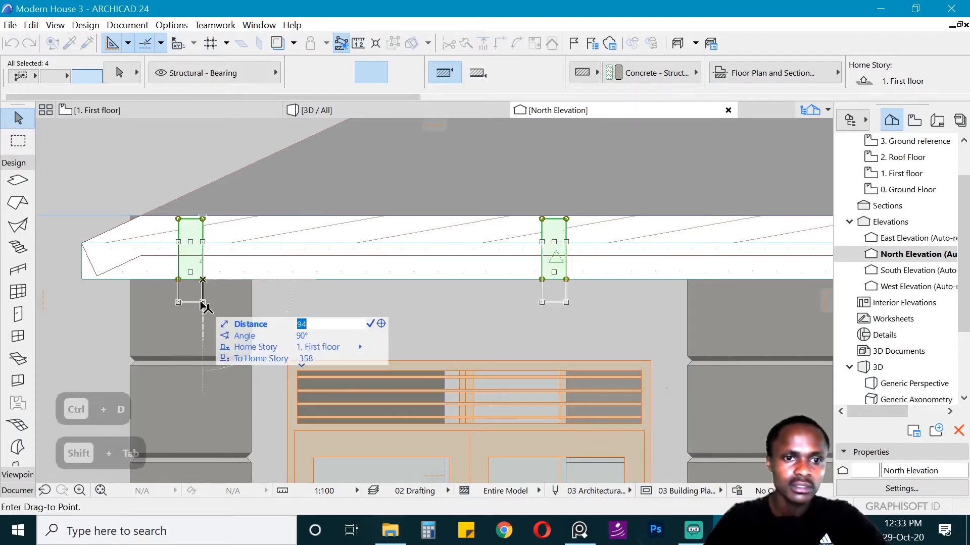
key(Return)
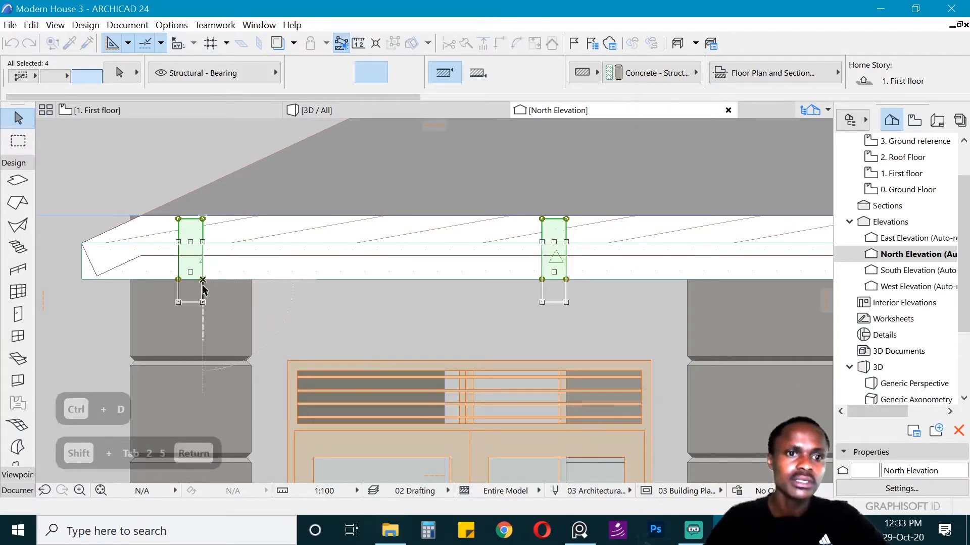
- Reduce the thickness of the four slabs to about 63 by stretching their top faces downwards
scroll(202, 284, down, 3)
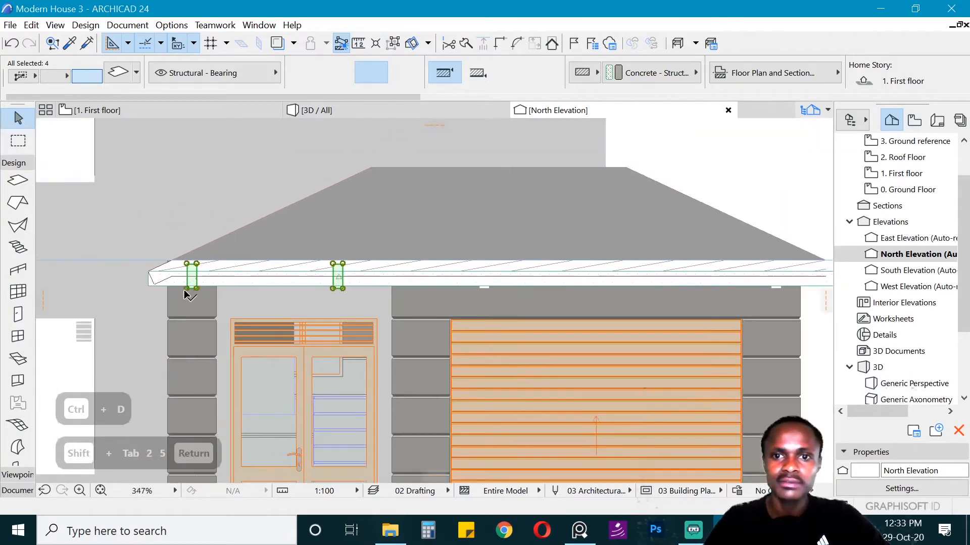
scroll(660, 270, up, 3)
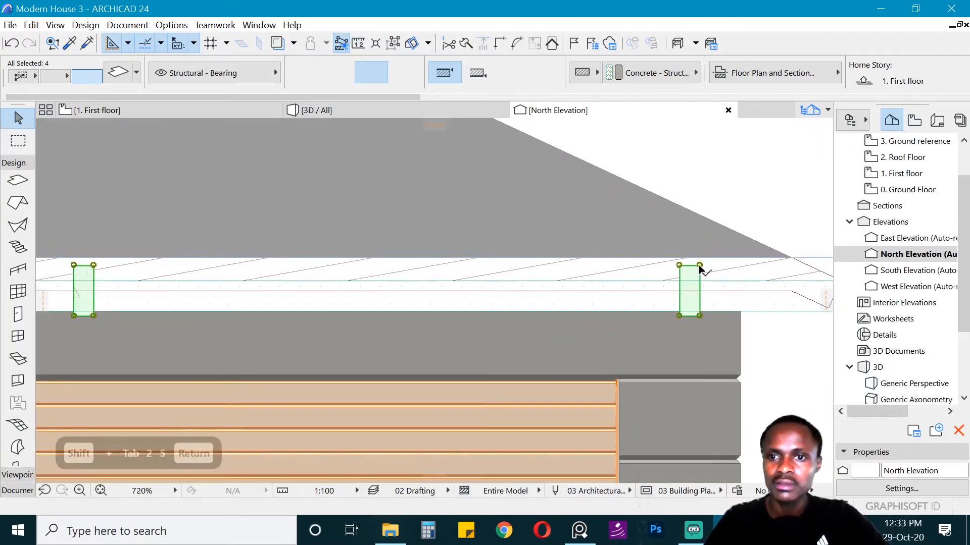
click(700, 266)
key(Escape)
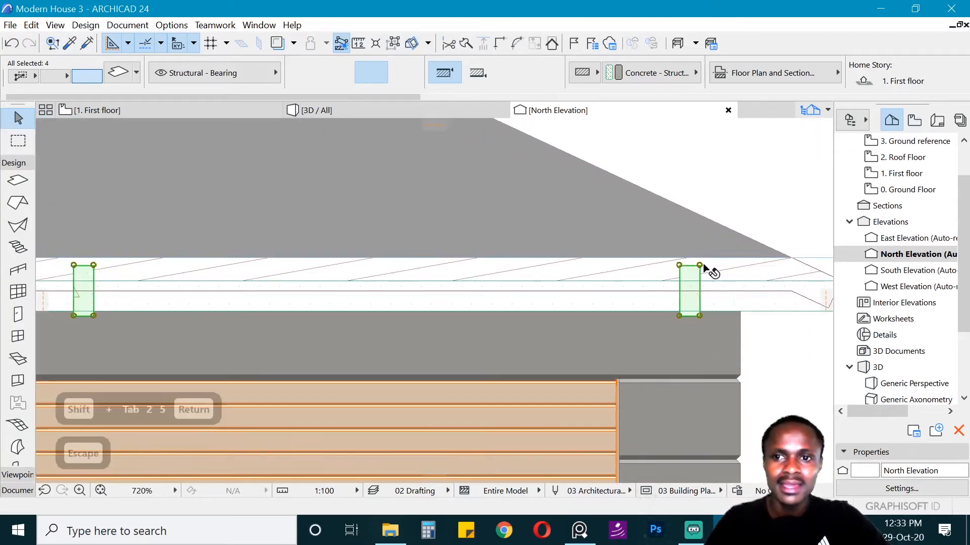
click(700, 266)
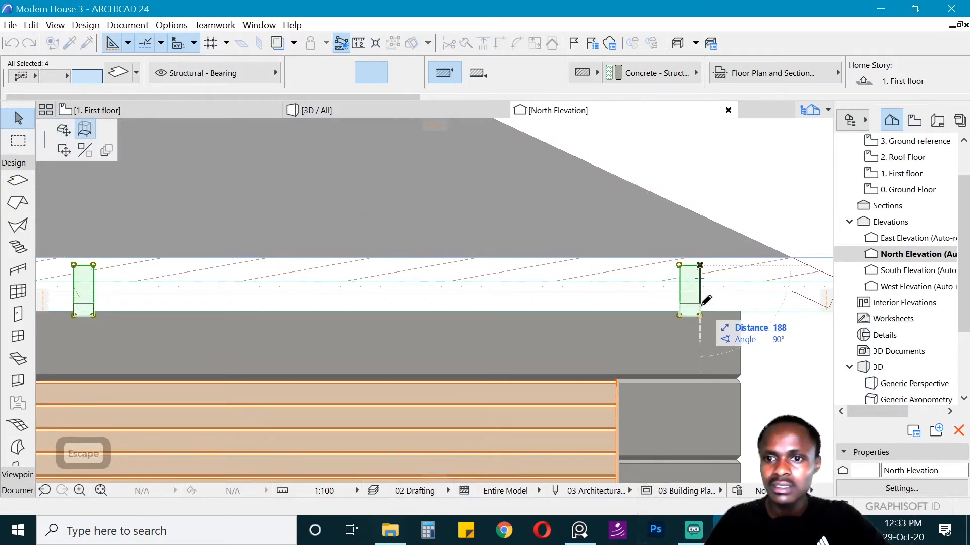
click(701, 305)
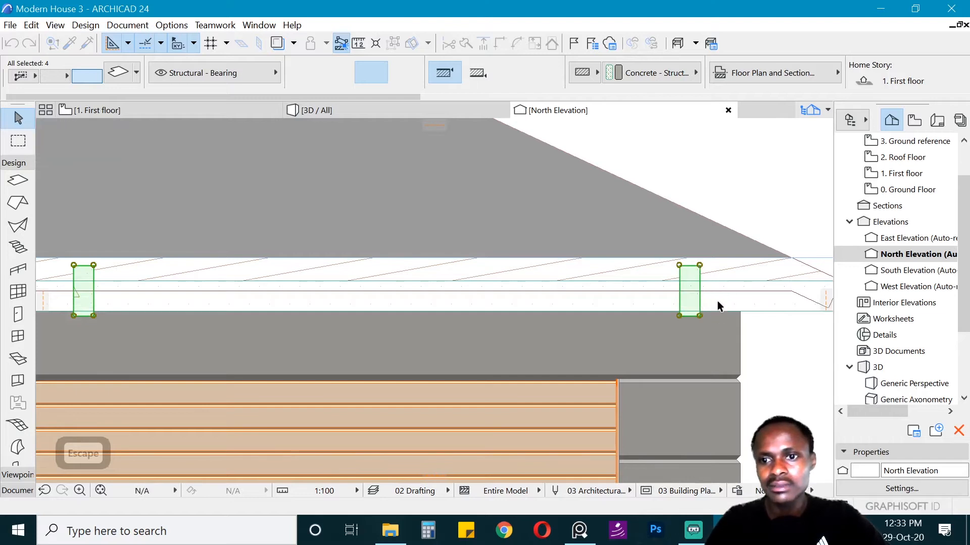
scroll(727, 308, down, 2)
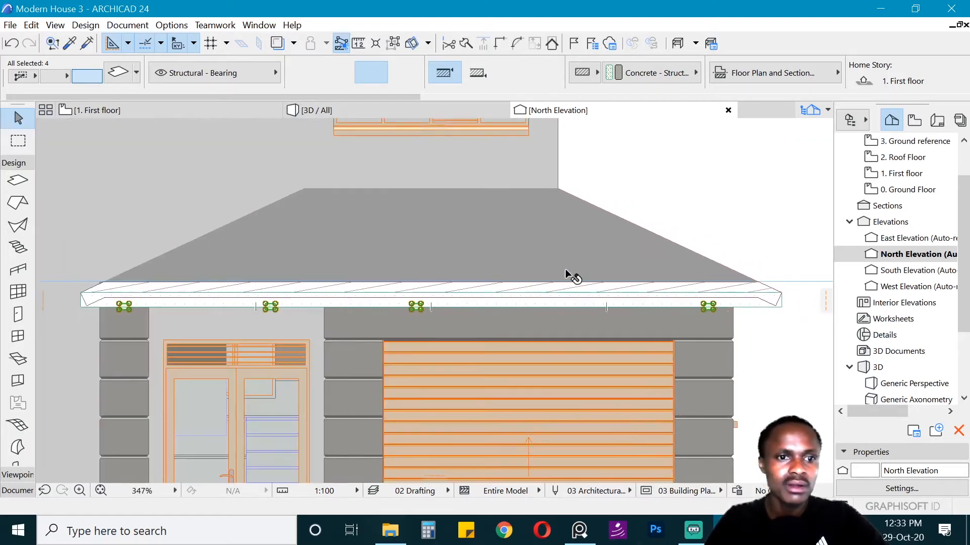
scroll(566, 274, down, 1)
key(Escape)
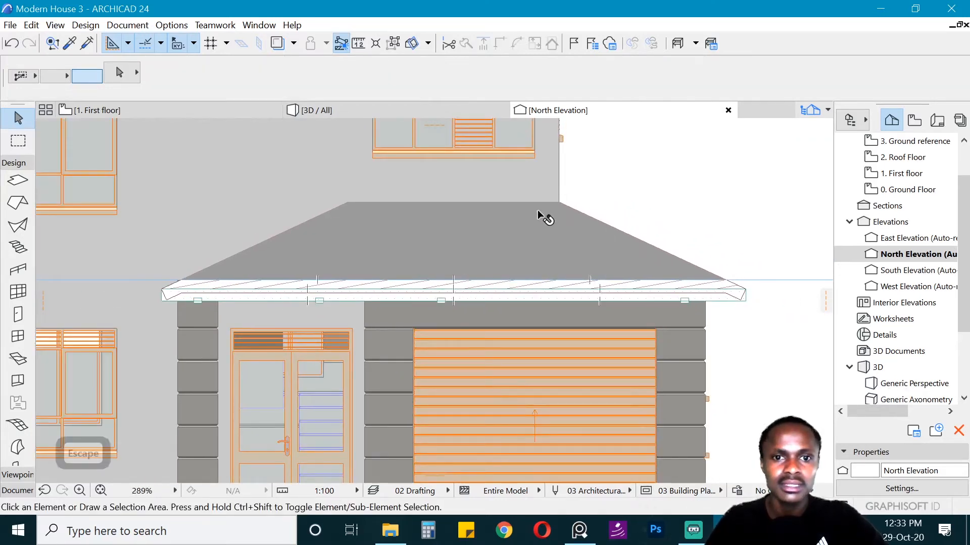
- In the 3D view, change the building material of the four slabs under the porch and garage roof to Glass
click(376, 111)
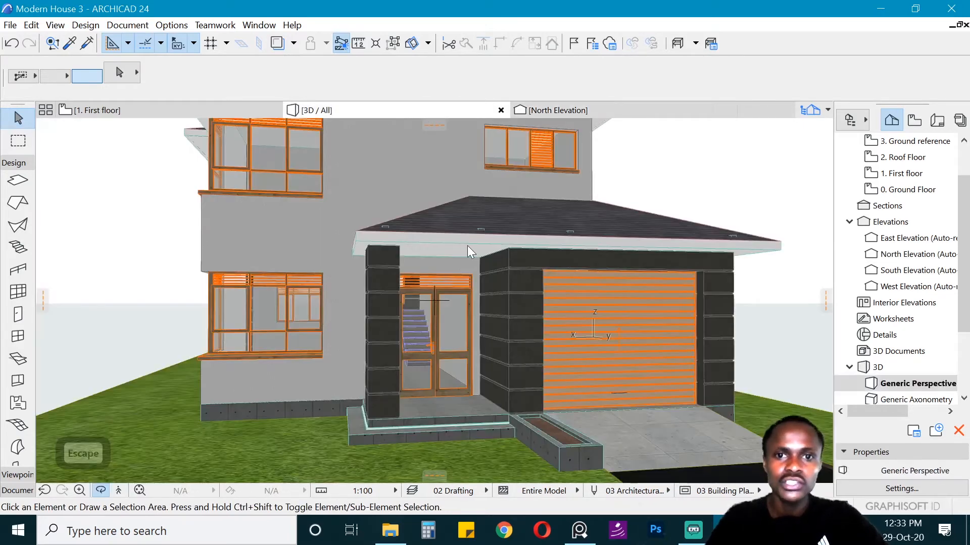
scroll(467, 245, up, 6)
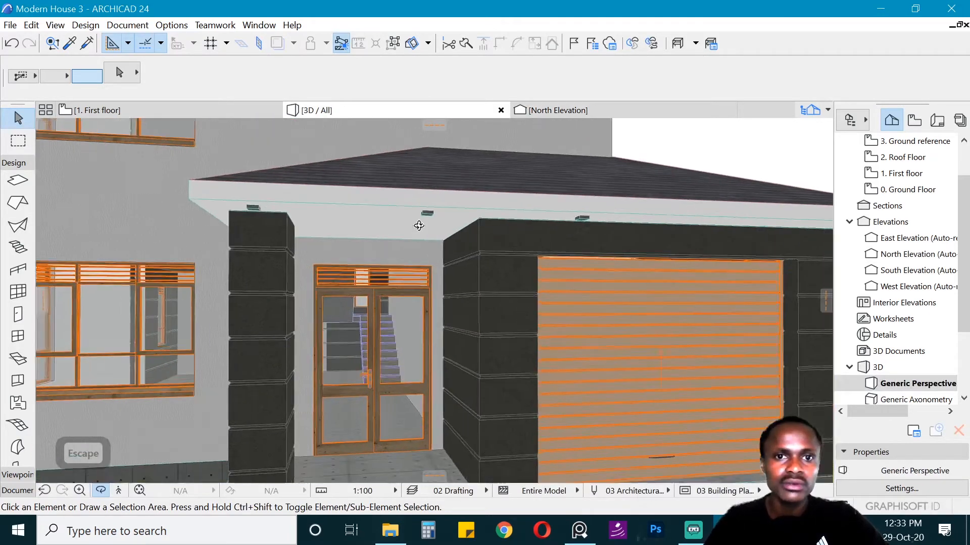
key(Escape)
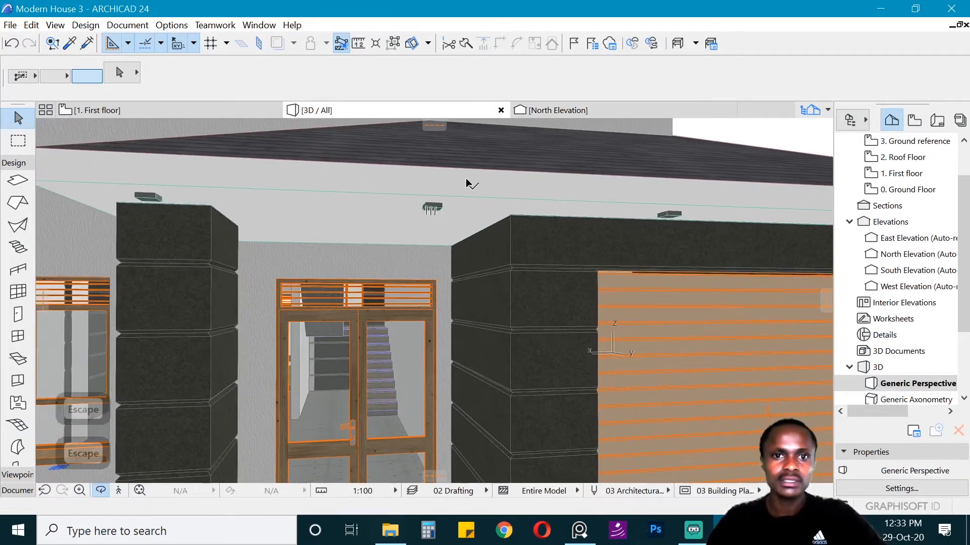
click(466, 182)
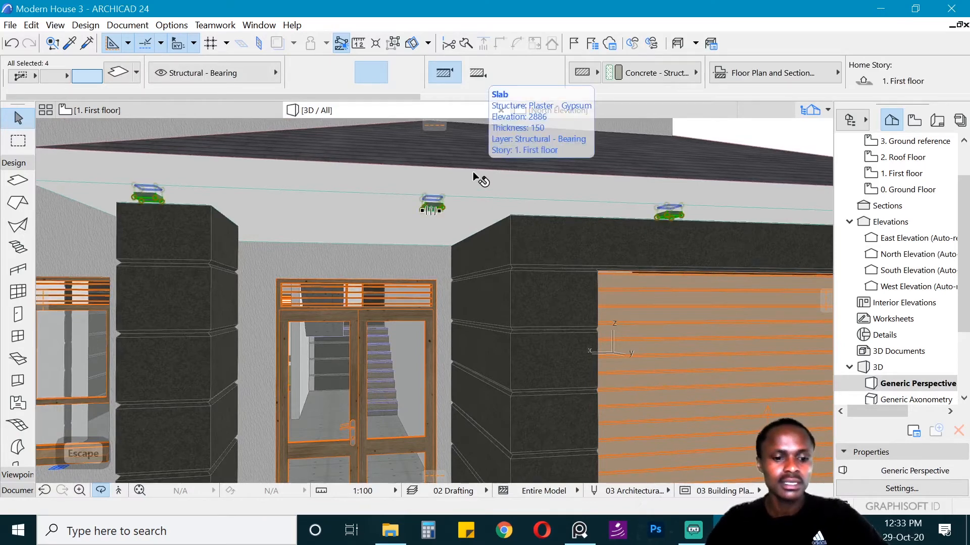
key(ctrl+t)
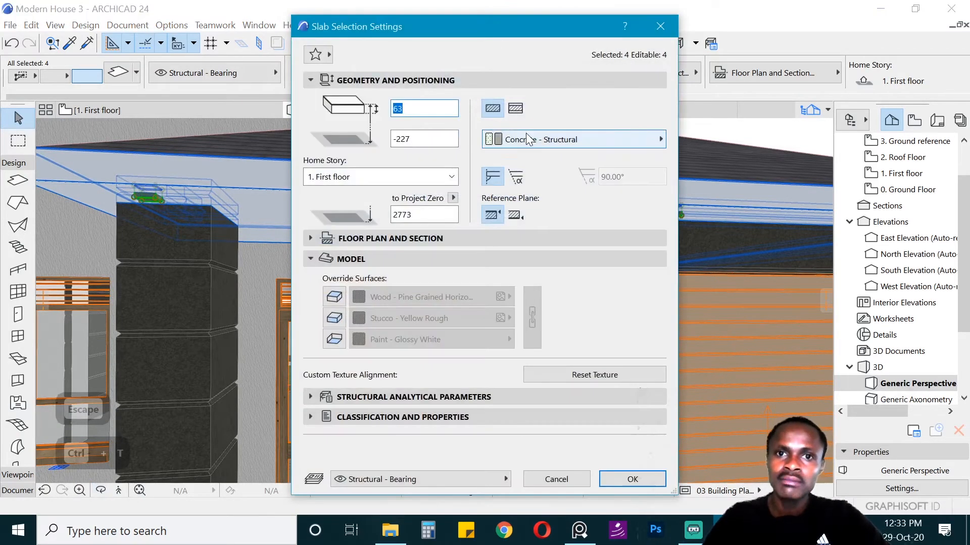
click(531, 140)
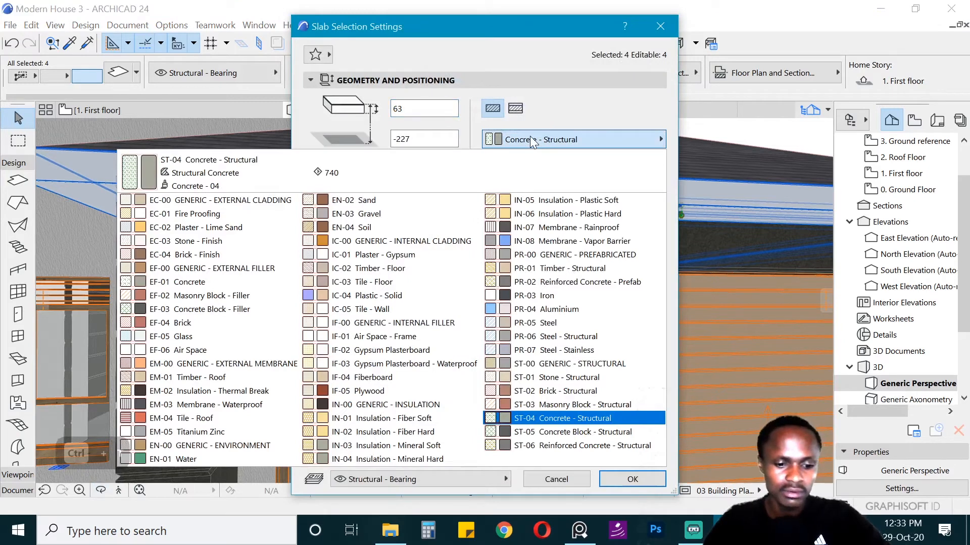
click(186, 341)
- Override all surfaces of the four slabs, linked together, with Glass - Lamp and apply the settings
click(333, 297)
click(333, 318)
click(334, 339)
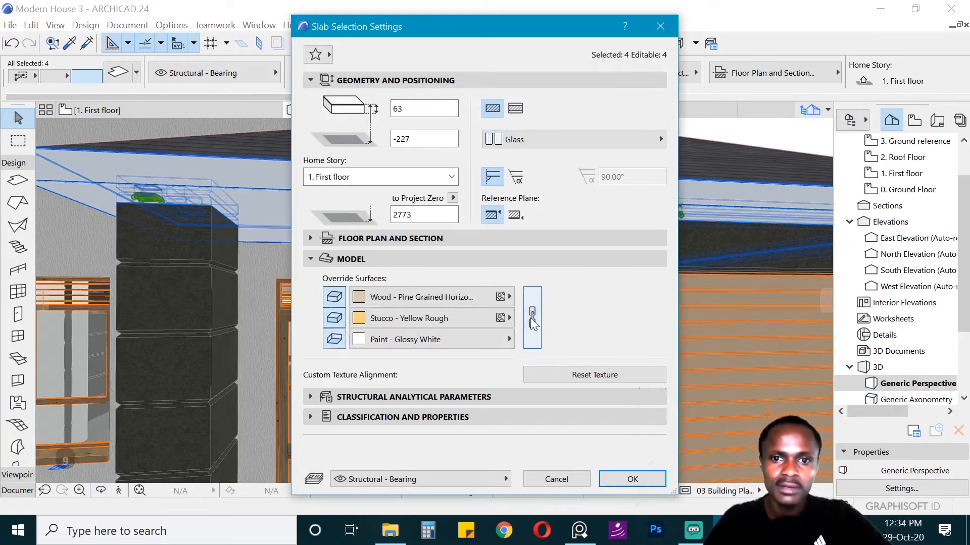
click(532, 317)
click(489, 302)
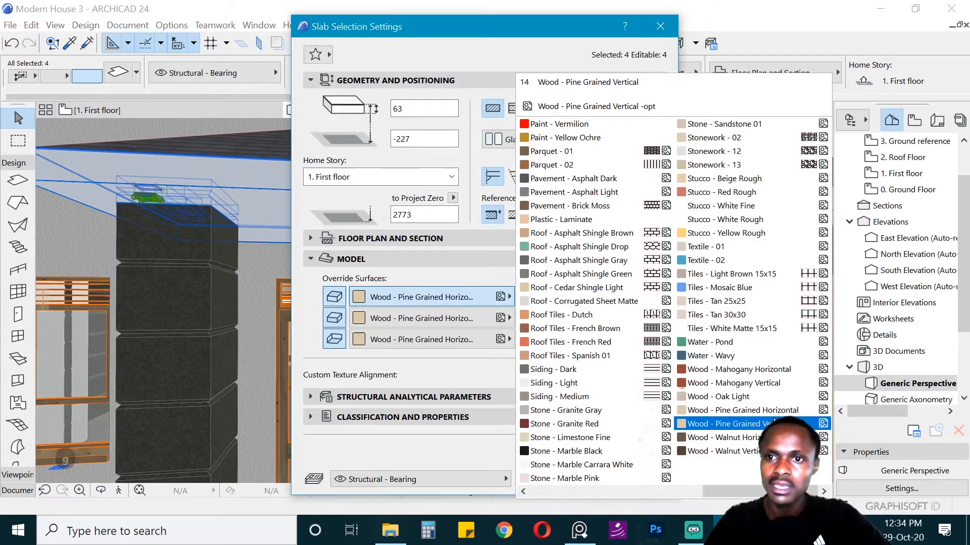
scroll(765, 277, up, 5)
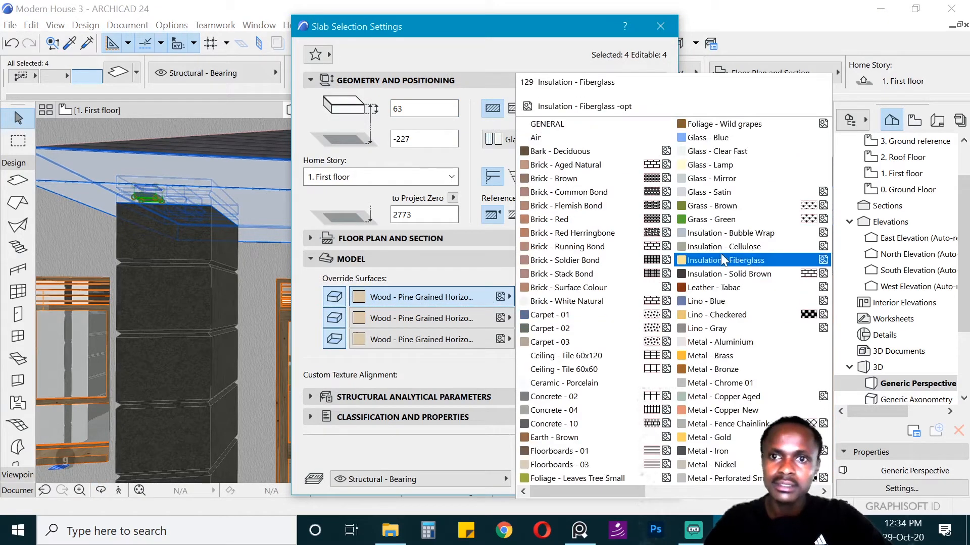
click(717, 166)
click(636, 480)
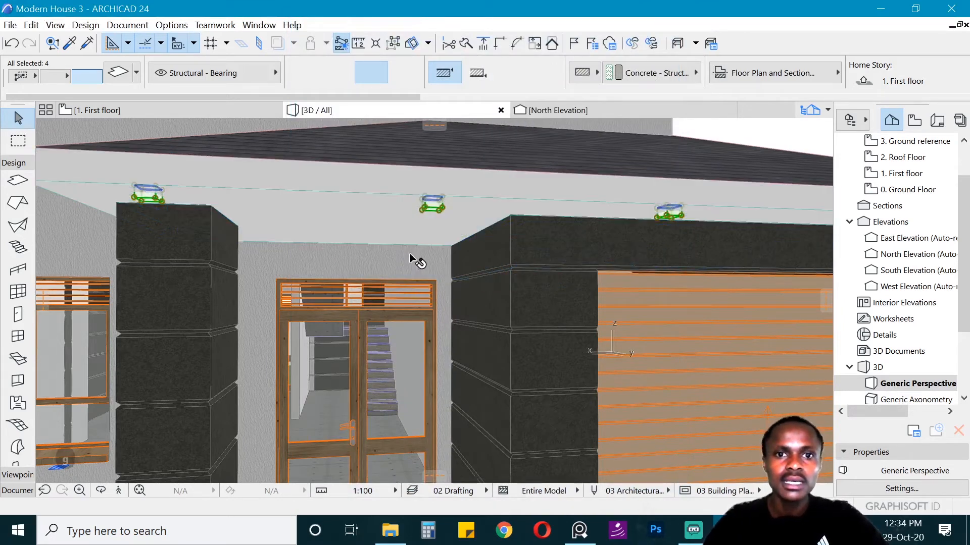
key(Escape)
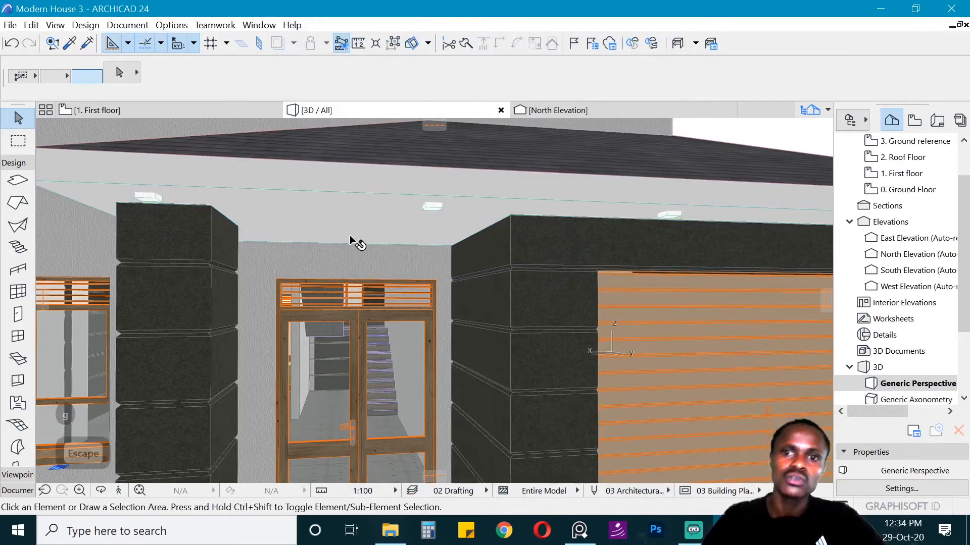
scroll(350, 236, down, 4)
scroll(293, 227, up, 2)
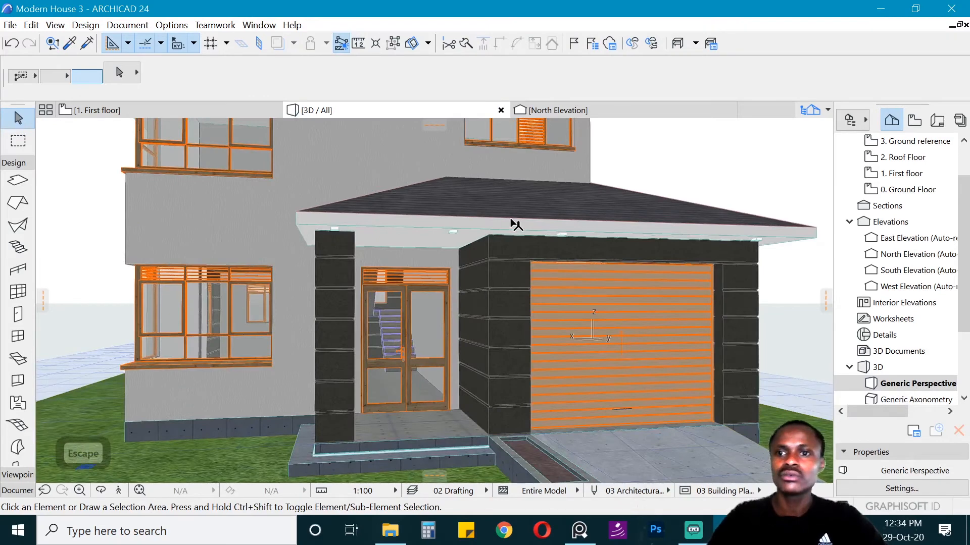
- On the first floor plan, place the set of four glass light slabs from the north roof beside the small tiled roof on the east side
click(141, 111)
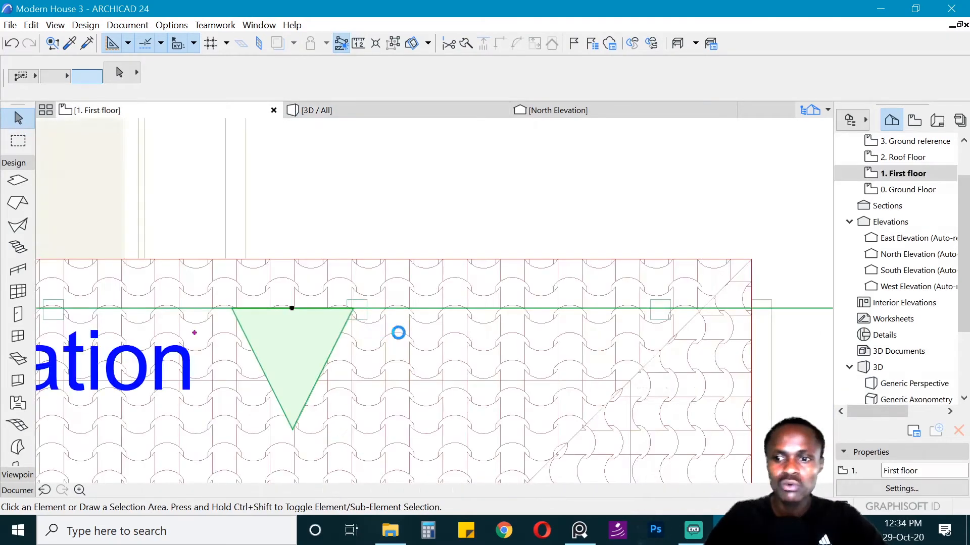
key(Escape)
key(Escape)
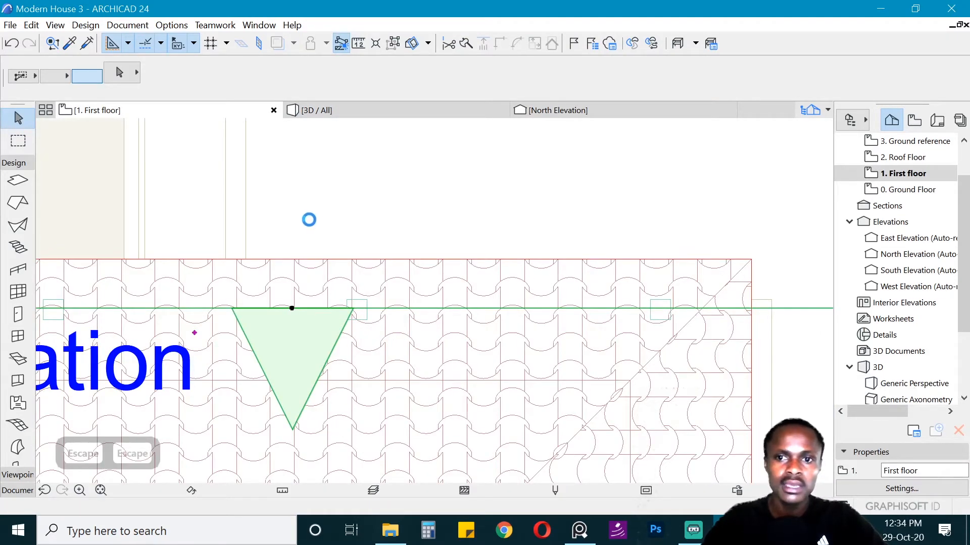
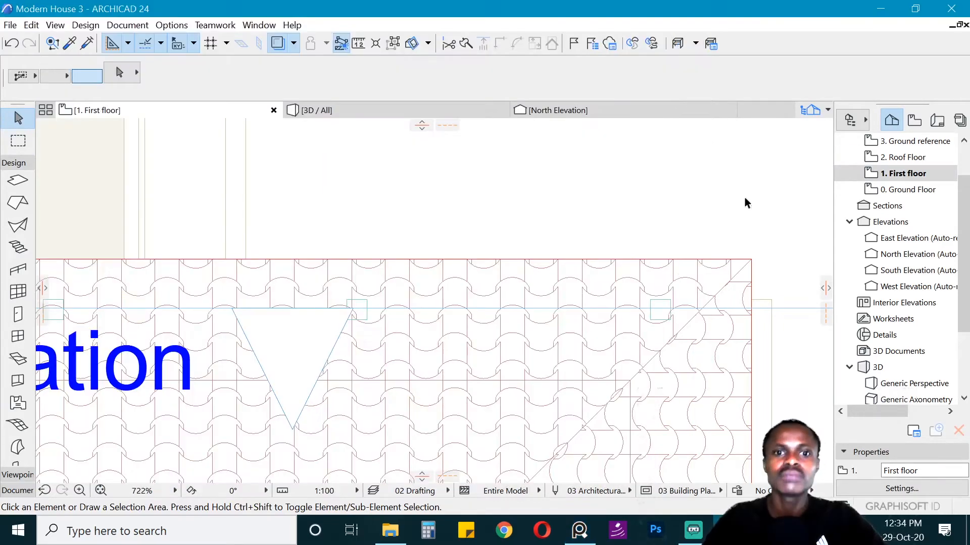
scroll(538, 225, down, 5)
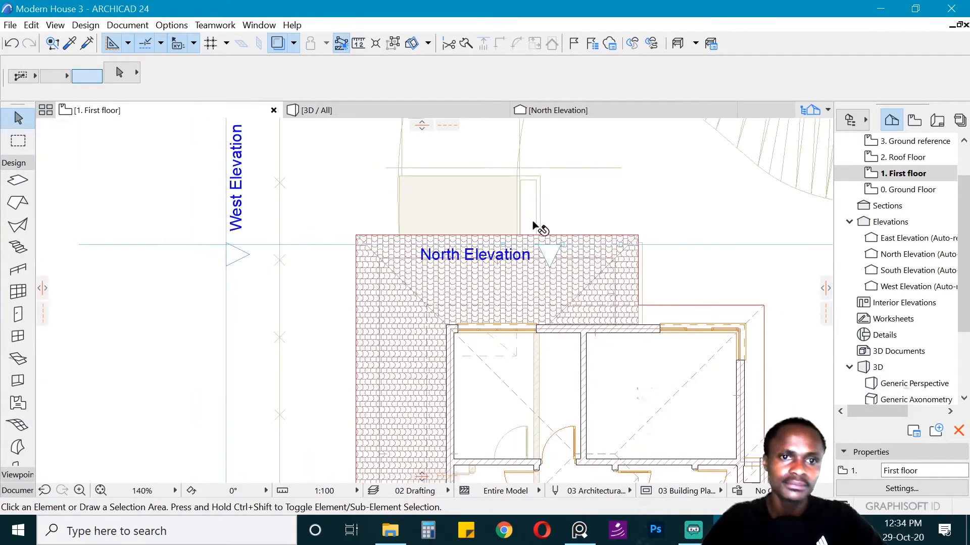
scroll(548, 219, up, 4)
click(536, 205)
key(ctrl+d)
key(ctrl+d)
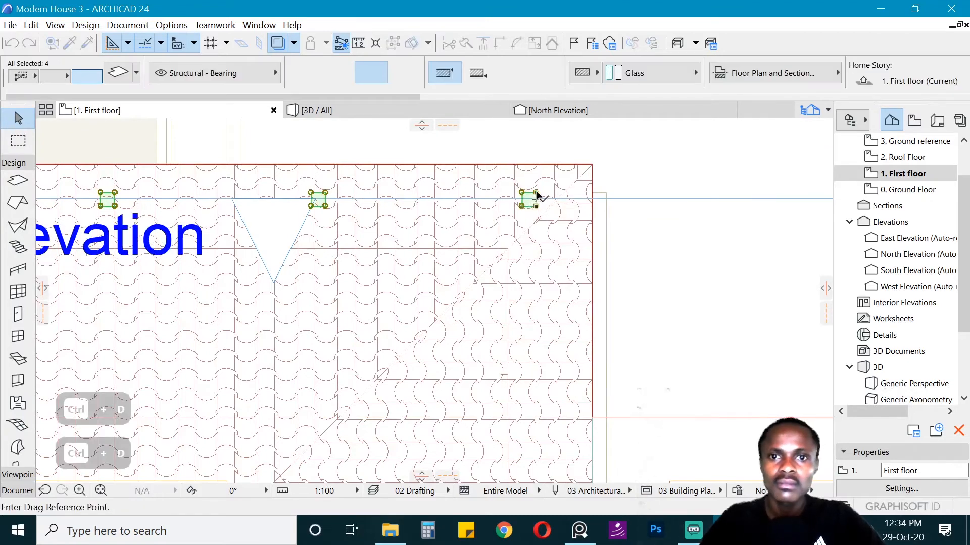
click(535, 193)
scroll(356, 204, down, 6)
scroll(525, 333, up, 3)
click(525, 339)
key(Escape)
key(Escape)
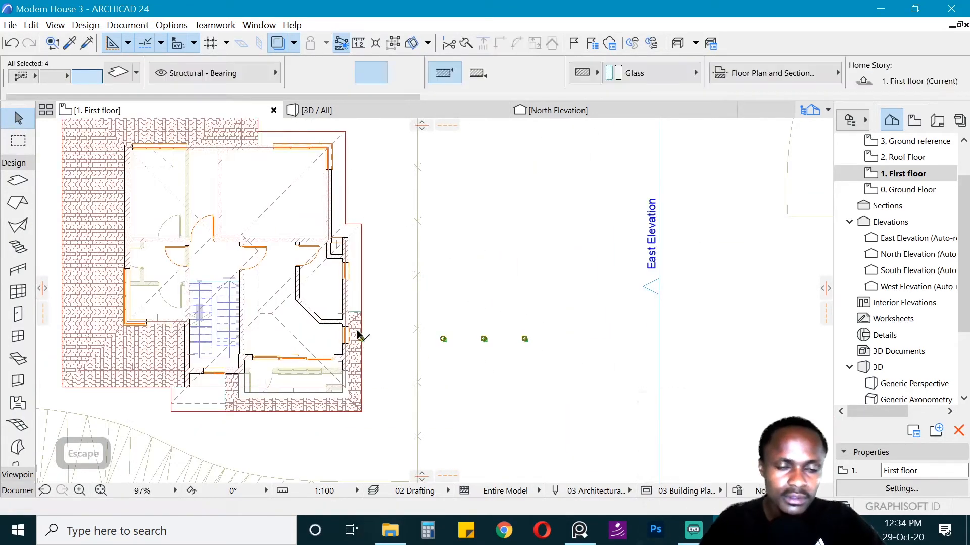
- Move the westernmost light slab alone onto the narrow tiled roof strip beside the east window
scroll(370, 311, up, 5)
click(379, 327)
key(ctrl+d)
key(ctrl+d)
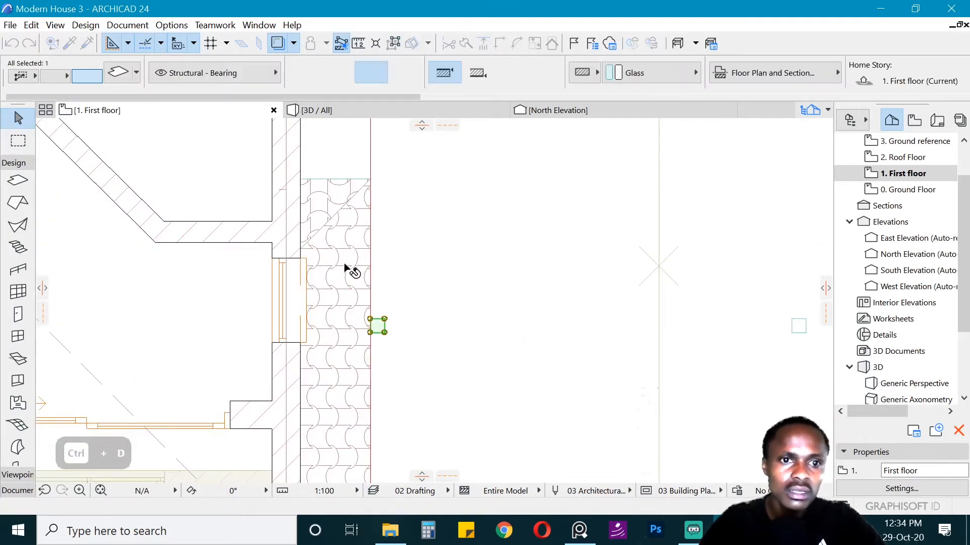
click(378, 326)
scroll(335, 270, down, 3)
- Move the second light slab onto the east roof strip, directly south of the first one
click(554, 258)
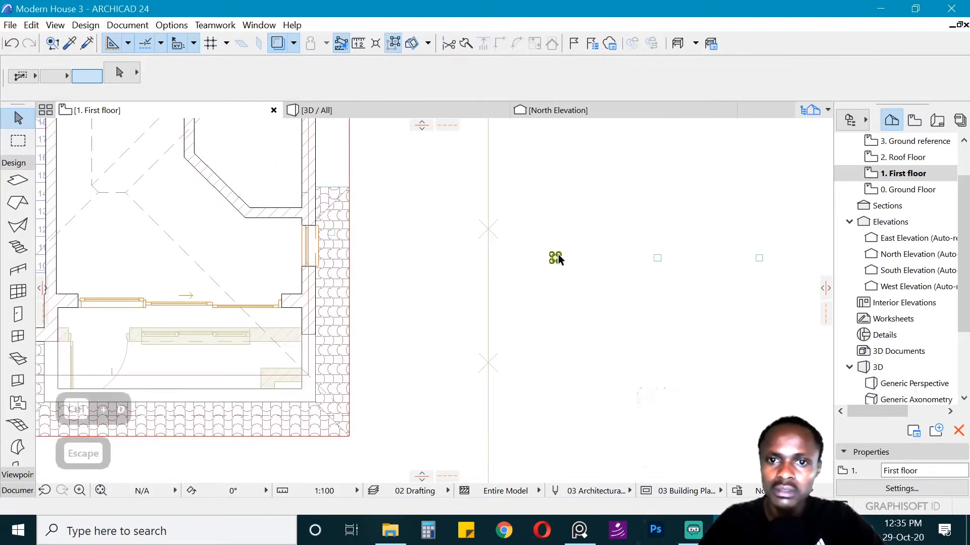
key(Escape)
click(335, 295)
key(Escape)
- Move the third light slab onto the east roof strip, south of the second and in line with it
click(657, 258)
key(ctrl+d)
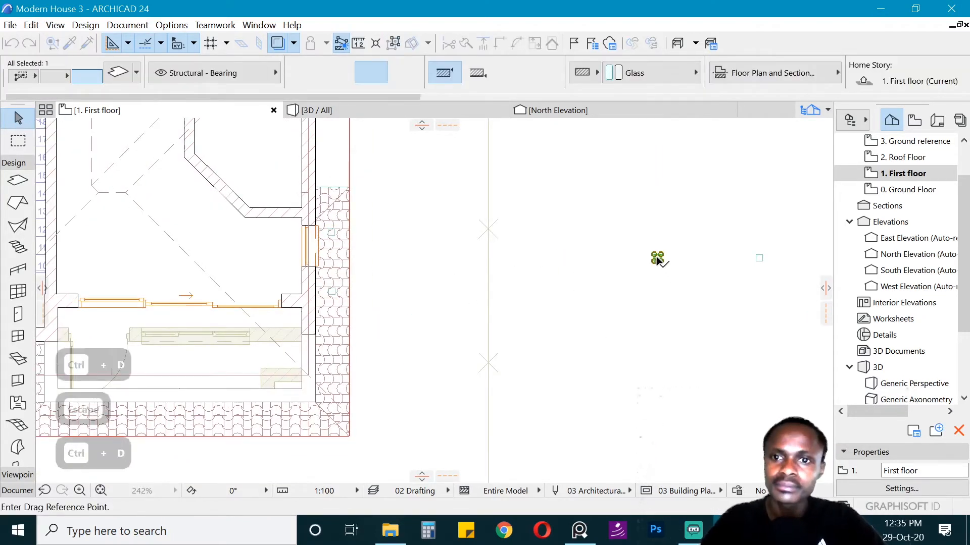
click(654, 254)
click(335, 354)
key(Escape)
- Move the fourth light slab onto the south roof strip, near its east end
click(760, 260)
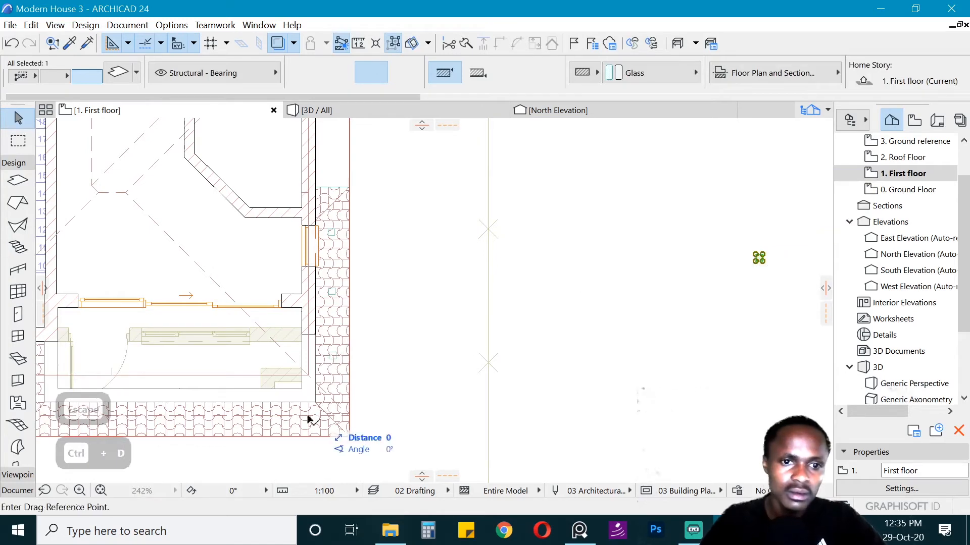
click(285, 423)
scroll(305, 399, down, 1)
middle_drag(271, 406, 445, 401)
- Copy the light slab twice westward along the south roof strip, one near mid-length and one near the west end
key(ctrl+d)
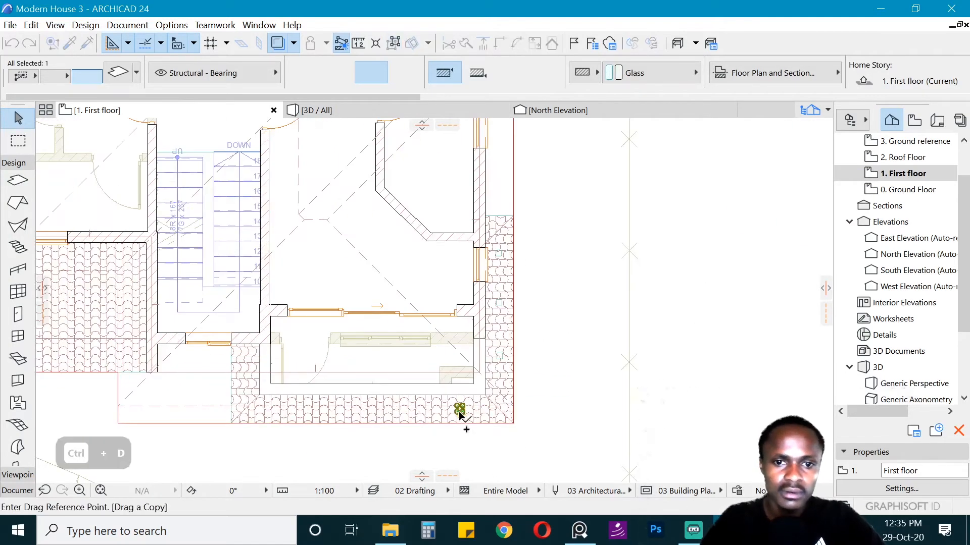
key(ctrl+d)
click(374, 408)
click(272, 398)
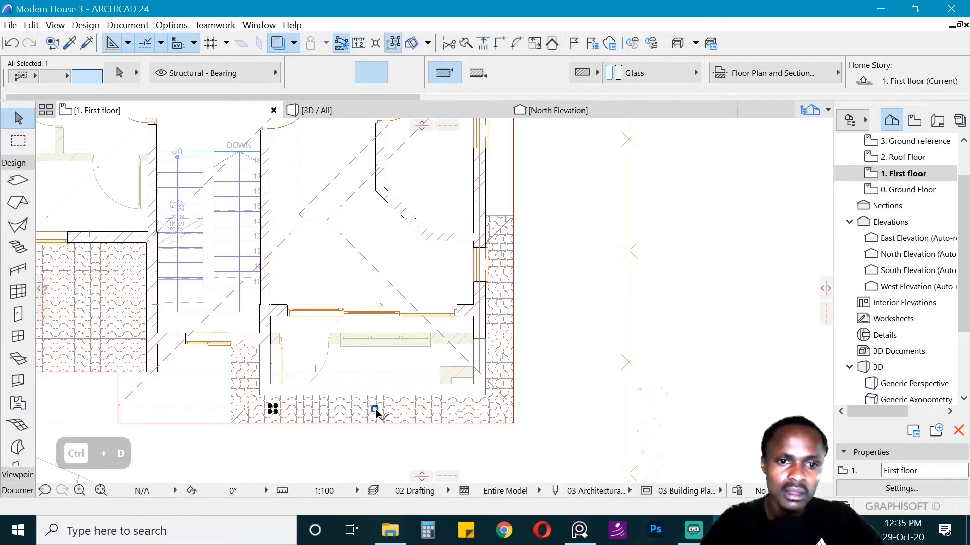
- Group the two western light slabs on the south strip and copy the westernmost onto the short roof strip running north from it
shift+click(374, 409)
key(ctrl+g)
key(Escape)
click(273, 409)
key(ctrl+d)
click(273, 409)
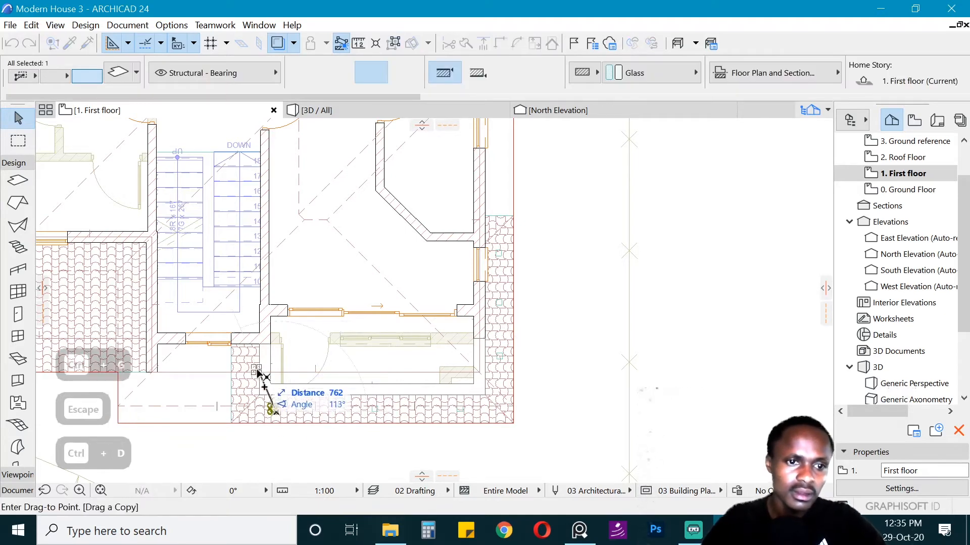
click(249, 362)
middle_drag(257, 379, 433, 402)
scroll(433, 402, down, 1)
key(ctrl+d)
key(Escape)
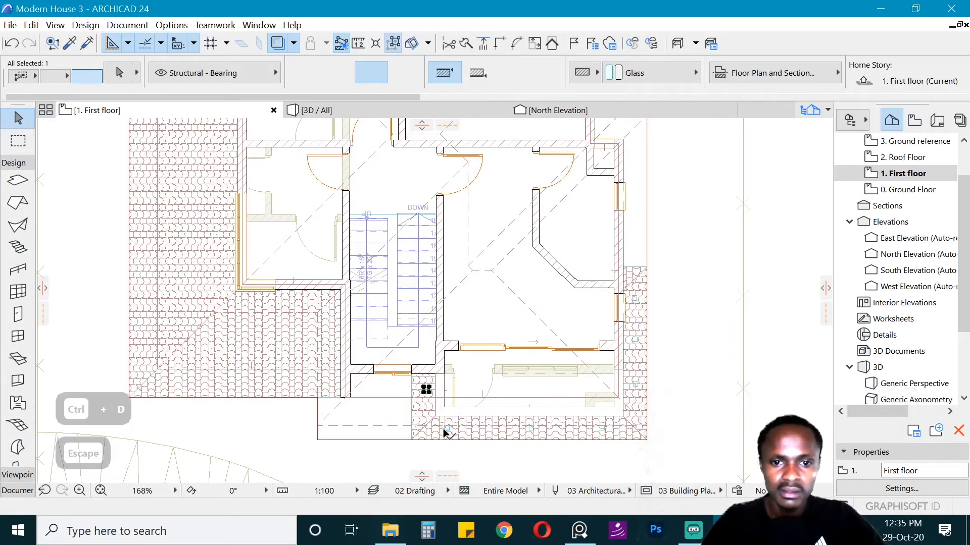
key(alt+g)
key(ctrl+g)
key(Escape)
key(alt+g)
- Copy the light slab twice onto the south eave of the lower southwest roof, with the copies about 3000 mm apart
click(427, 389)
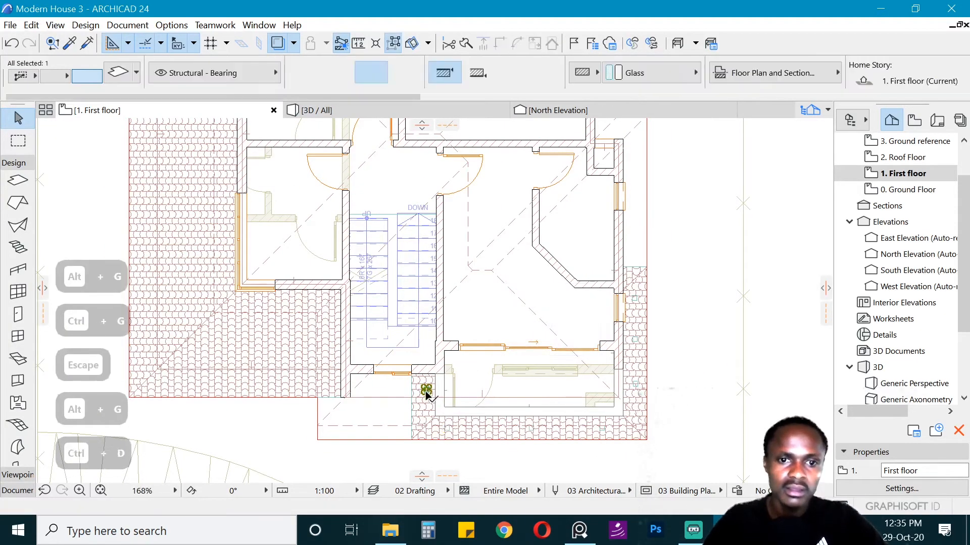
key(ctrl+d)
key(ctrl+d)
click(314, 386)
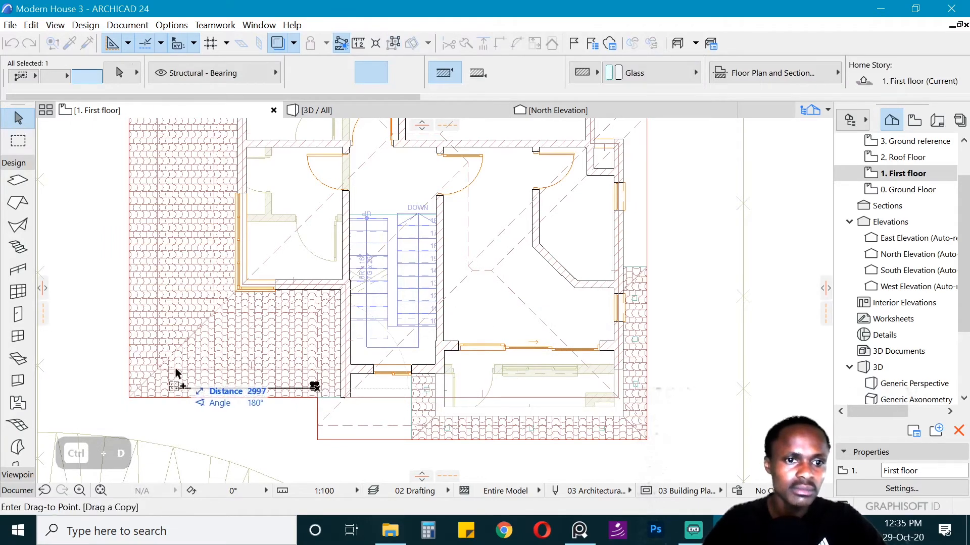
click(174, 386)
- Group the two light slabs on the southwest roof and copy them to the same position on the Roof Floor story
shift+click(314, 390)
key(ctrl+g)
scroll(312, 407, down, 3)
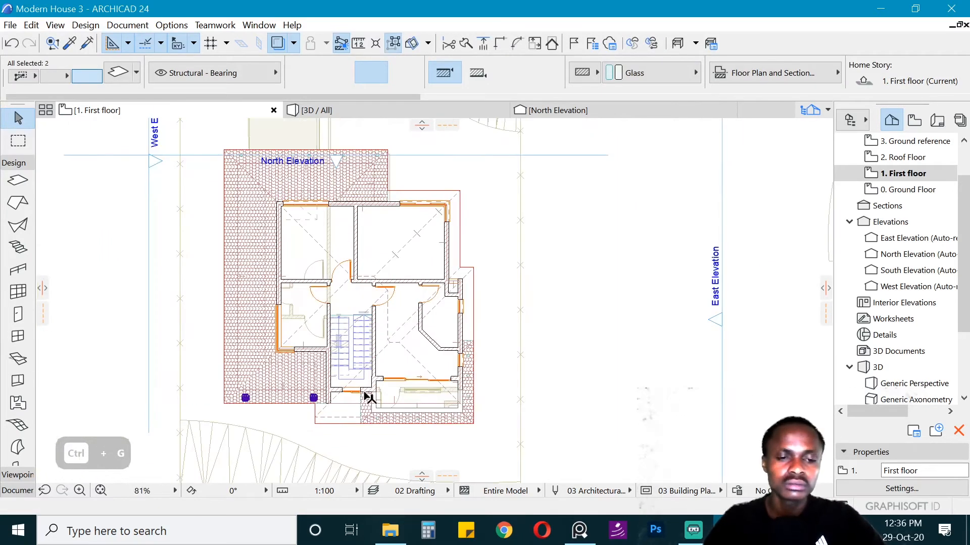
key(ctrl+c)
key(ctrl+Up)
key(ctrl+v)
click(430, 430)
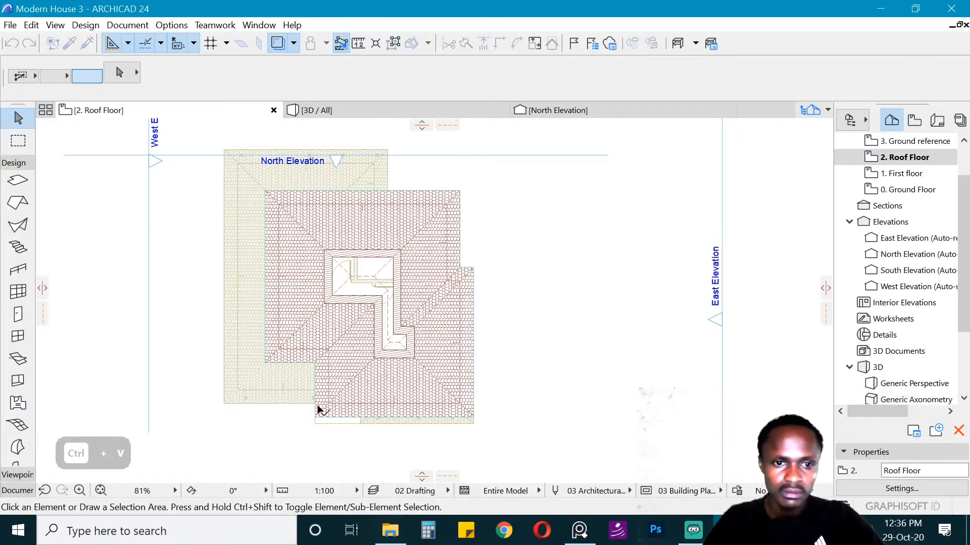
- Move the pair of light slabs to the south eave of the upper roof, starting near its west corner
click(247, 401)
key(ctrl+d)
click(314, 396)
scroll(404, 412, up, 4)
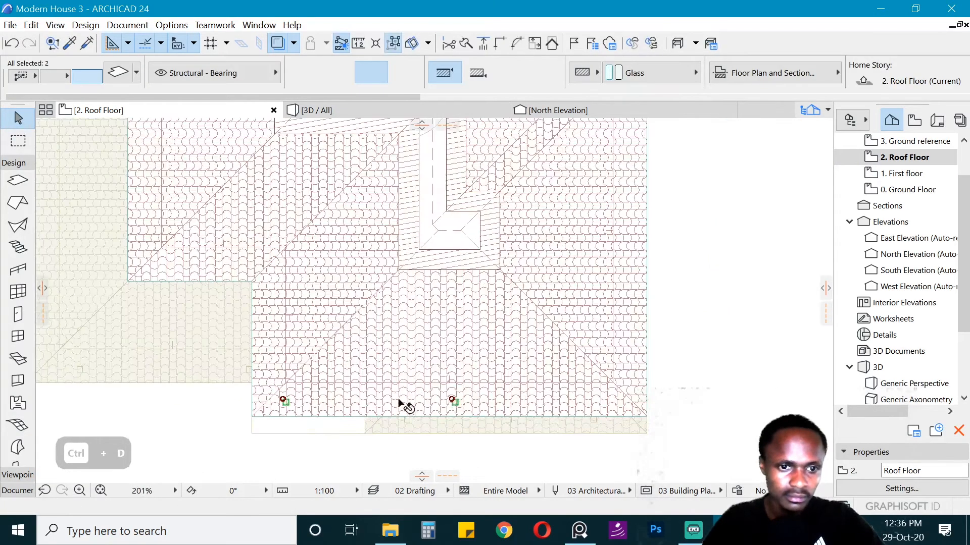
key(Escape)
- Copy the western light slab along the south eave, once between the existing pair and once east of it
click(282, 402)
key(ctrl+d)
click(285, 402)
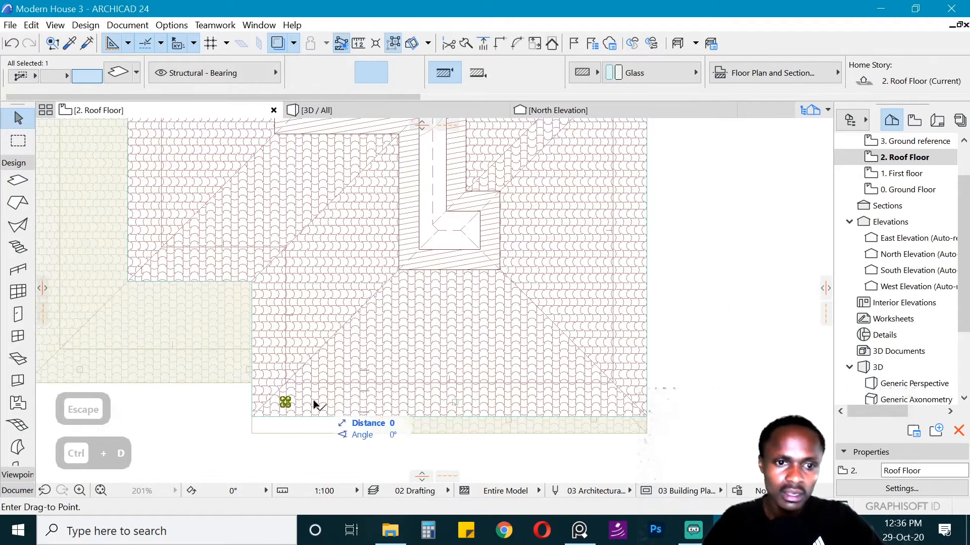
ctrl+click(378, 401)
key(ctrl+d)
click(379, 402)
ctrl+click(550, 403)
scroll(474, 407, down, 1)
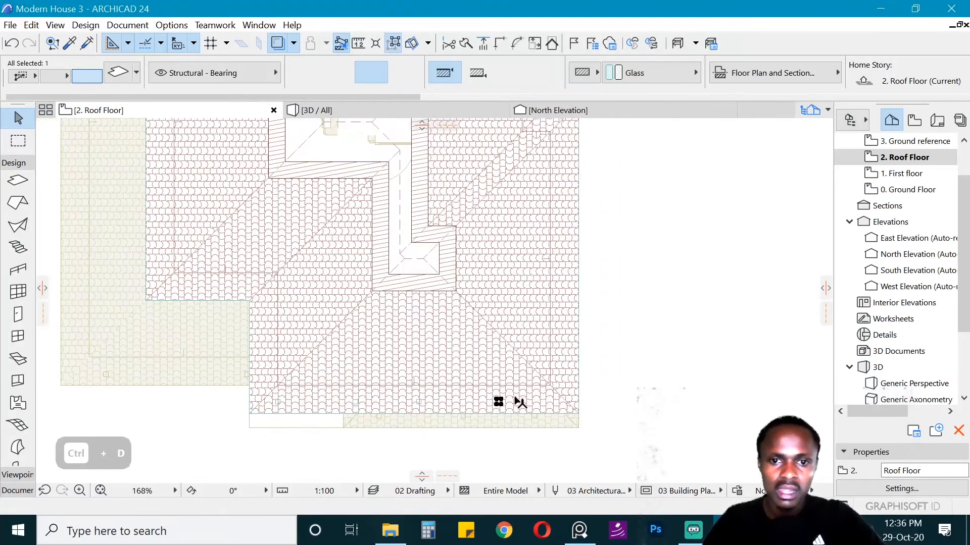
- Copy the easternmost south-eave light slab onto the upper roof's east eave, just north of the southeast corner
key(ctrl+d)
click(498, 402)
ctrl+click(567, 368)
scroll(577, 312, down, 3)
scroll(581, 295, up, 3)
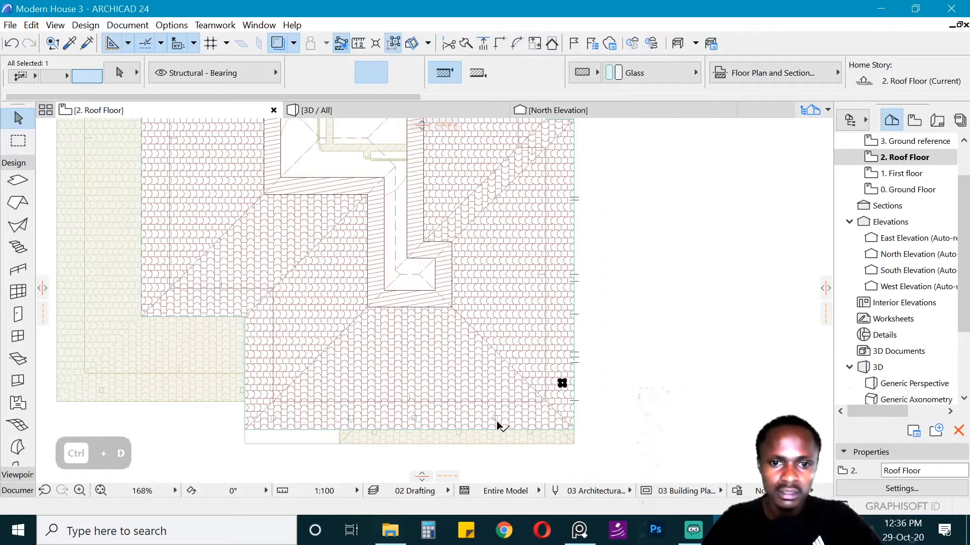
- Group the new east-eave light slab with the four light slabs on the south eave
shift+click(496, 420)
shift+click(415, 421)
shift+click(352, 421)
shift+click(275, 421)
key(ctrl+g)
key(Escape)
scroll(482, 394, down, 3)
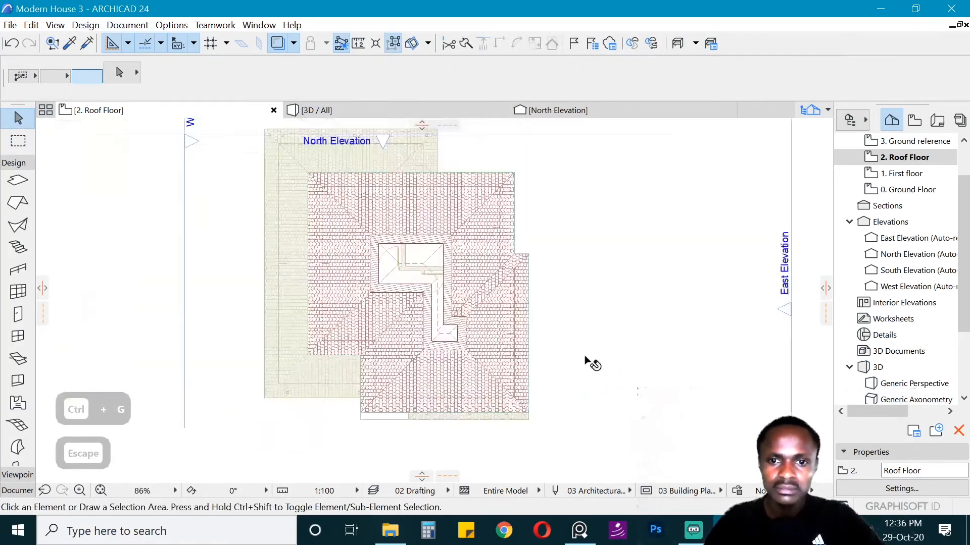
- Copy the east-eave light slab a short distance north along the same eave
scroll(468, 399, up, 3)
click(462, 418)
key(ctrl+d)
key(ctrl+d)
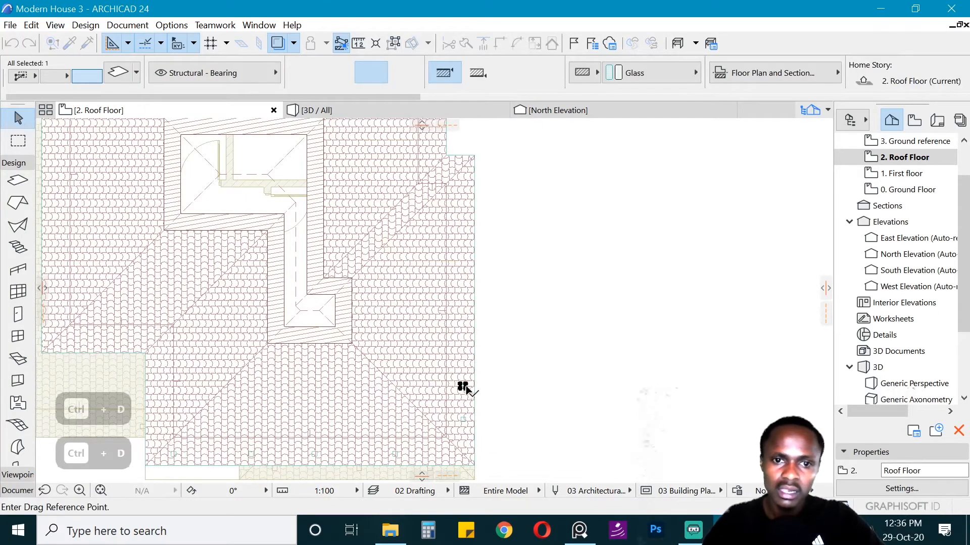
key(Escape)
- Turn off the cover fills of the upper roof so its floor plan display is unfilled
click(447, 187)
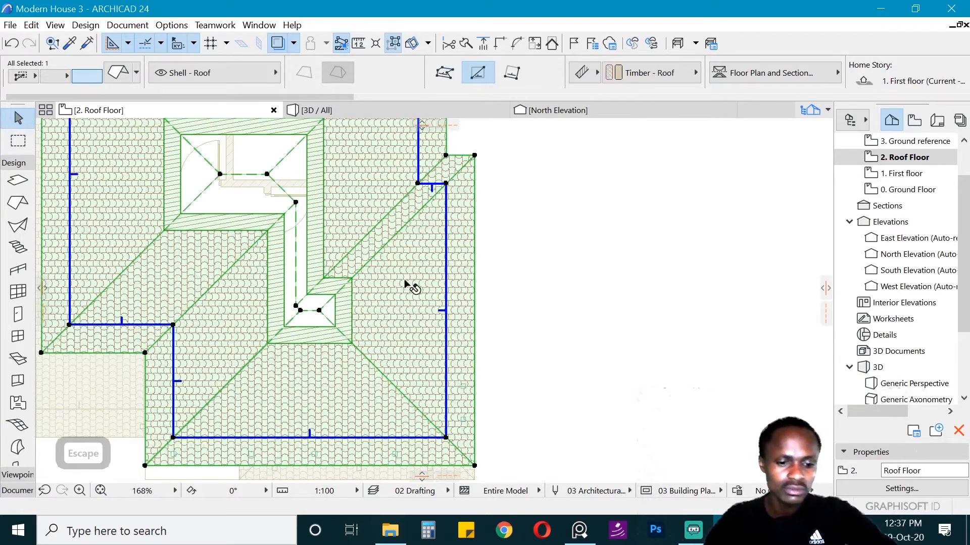
key(ctrl+t)
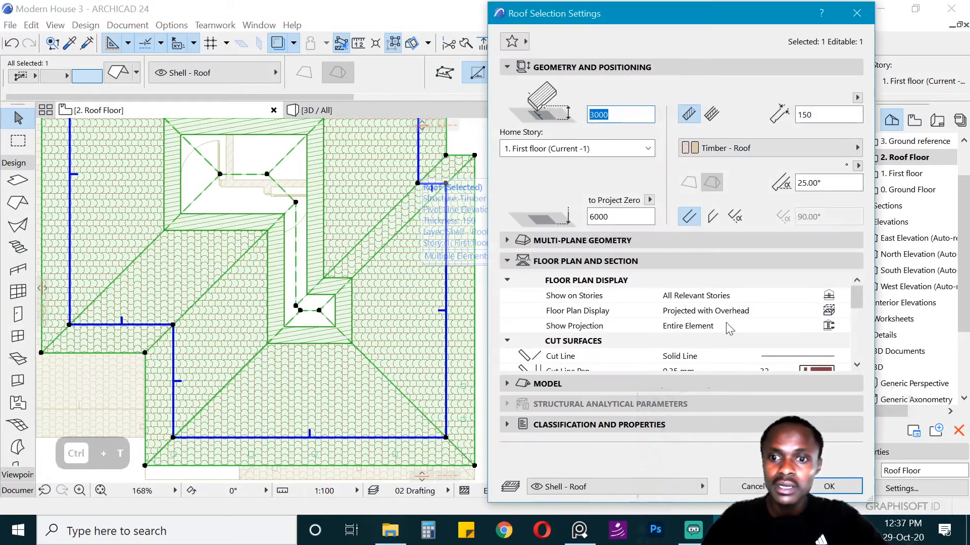
scroll(726, 322, down, 4)
click(768, 298)
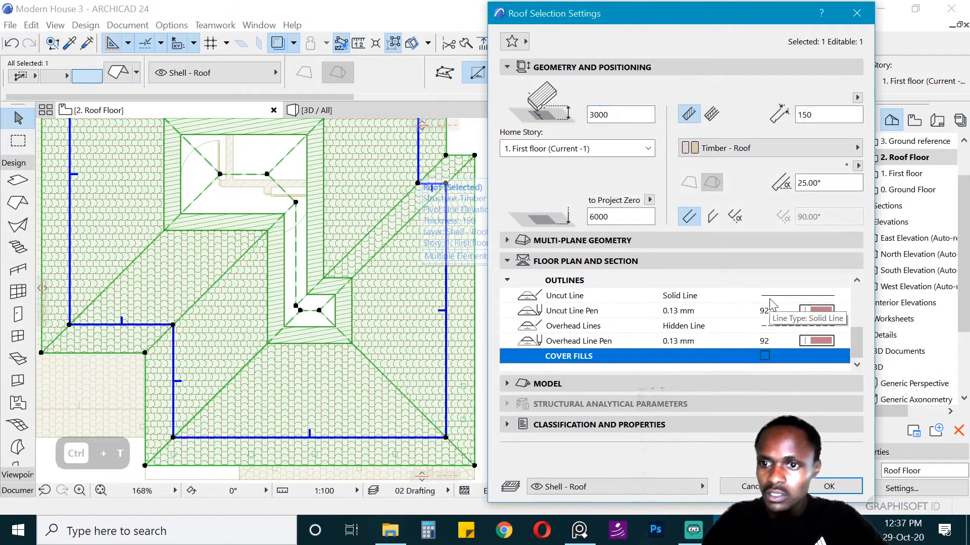
key(Return)
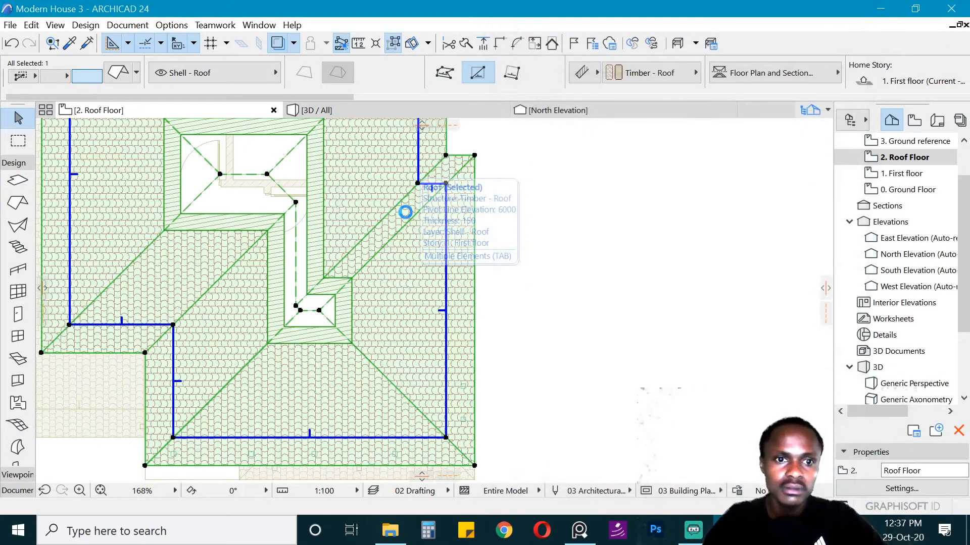
key(Escape)
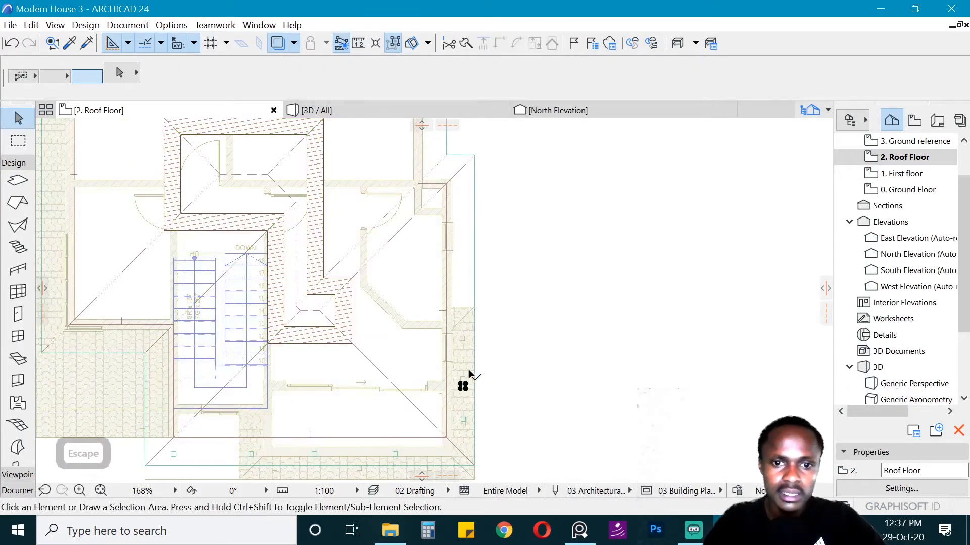
- Copy the northern light slab twice more northward along the upper east eave, at intervals of about 2000 mm
key(ctrl+d)
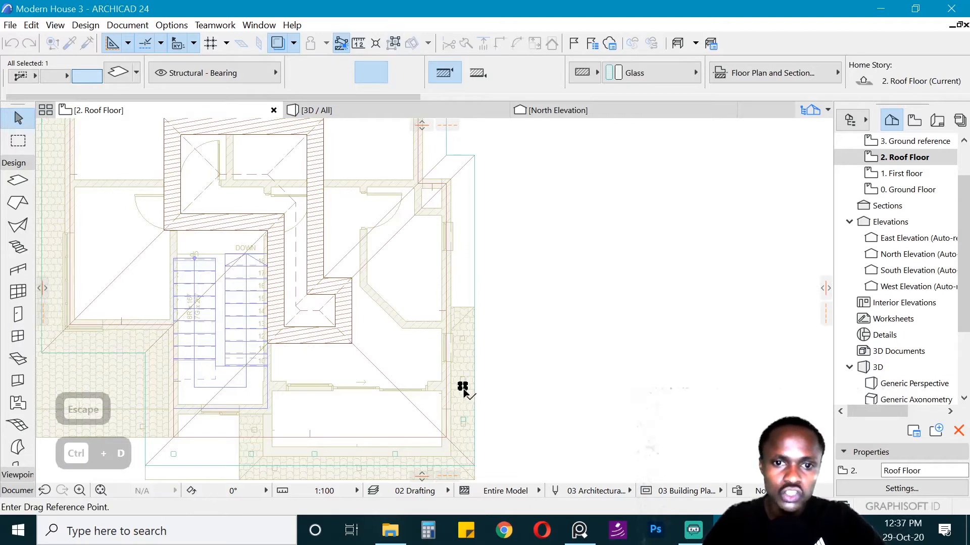
click(463, 386)
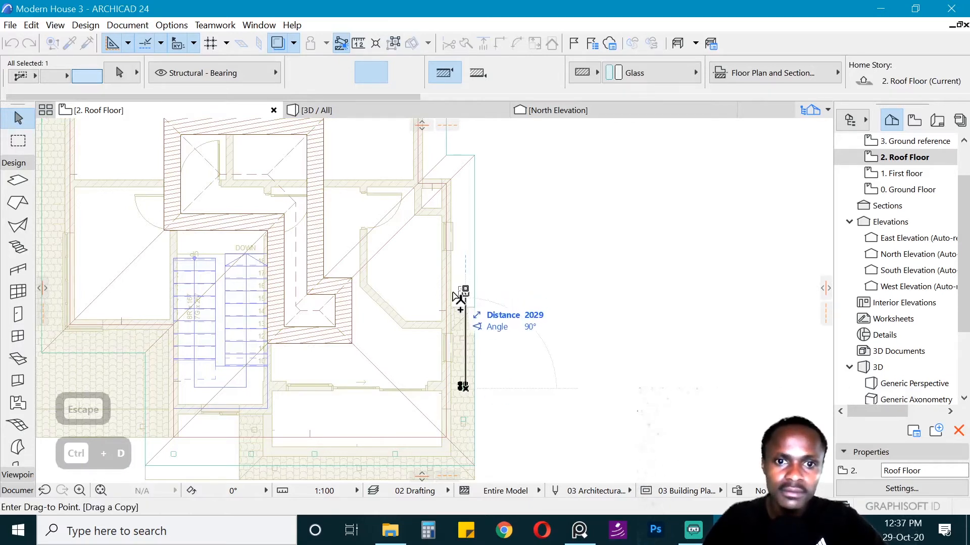
key(ctrl+d)
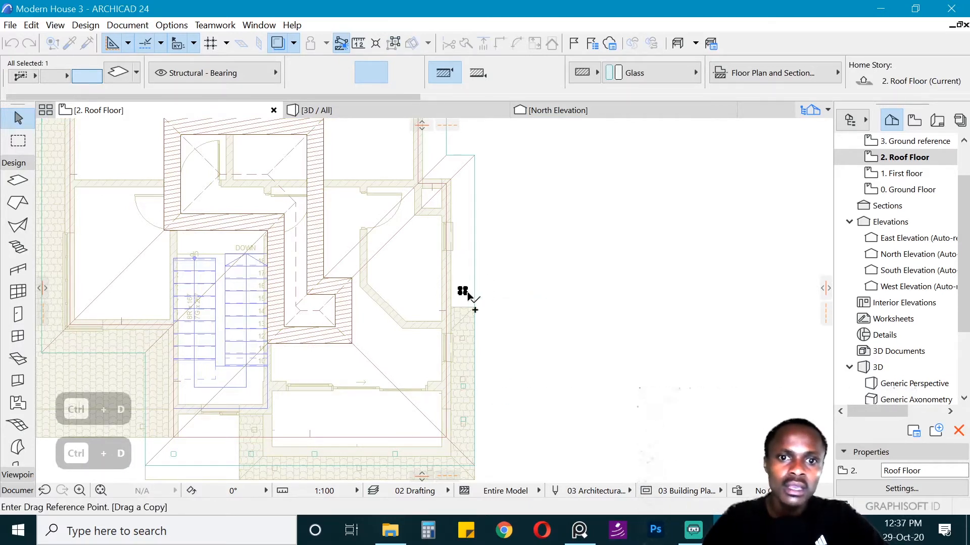
click(463, 291)
click(460, 201)
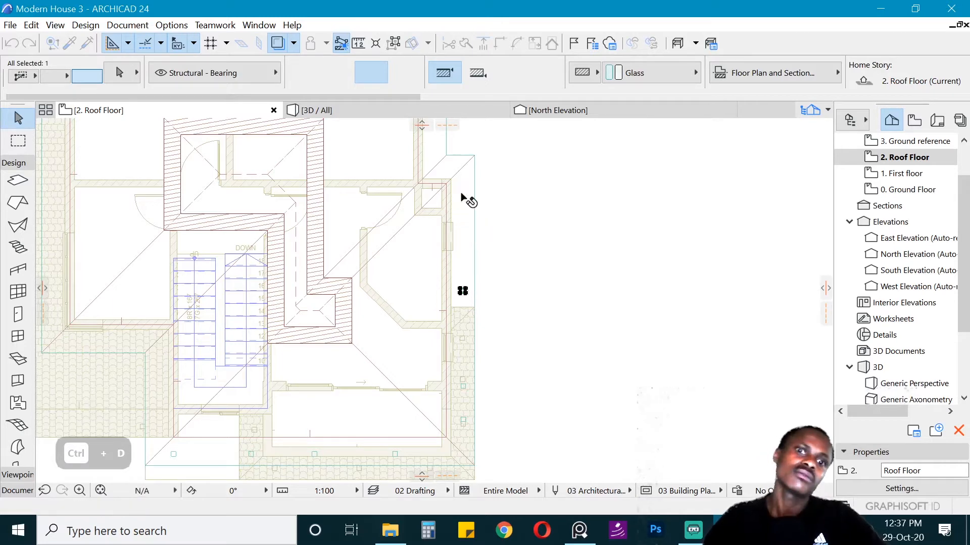
key(Escape)
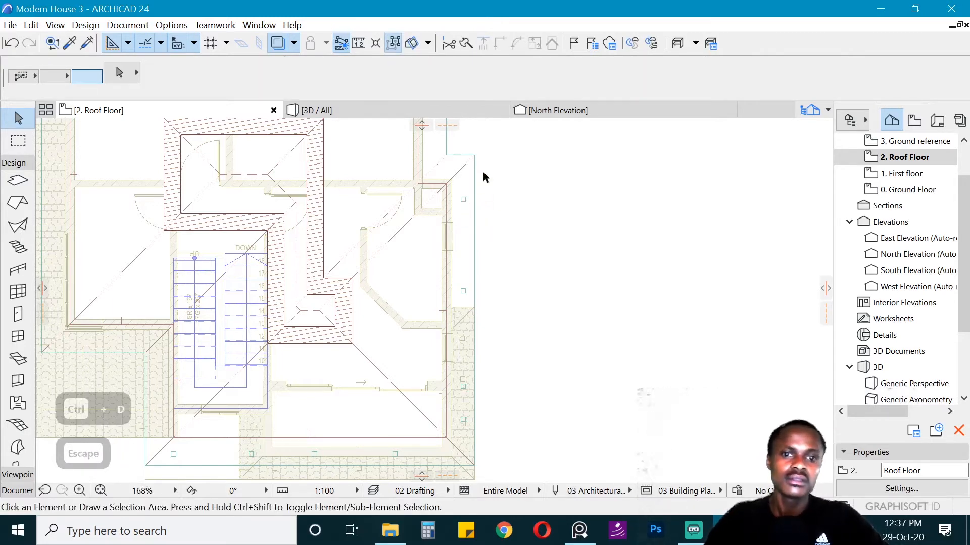
- In the 3D view, delete the light slab nearest the southeast roof corner under the upper east eave
scroll(469, 363, down, 4)
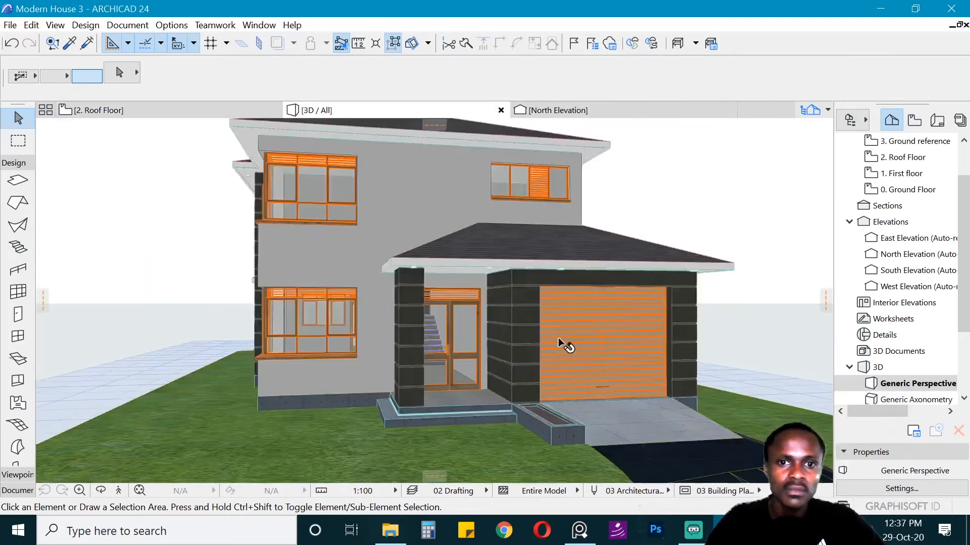
scroll(559, 337, down, 3)
key(o)
drag(451, 294, 425, 253)
scroll(421, 184, up, 3)
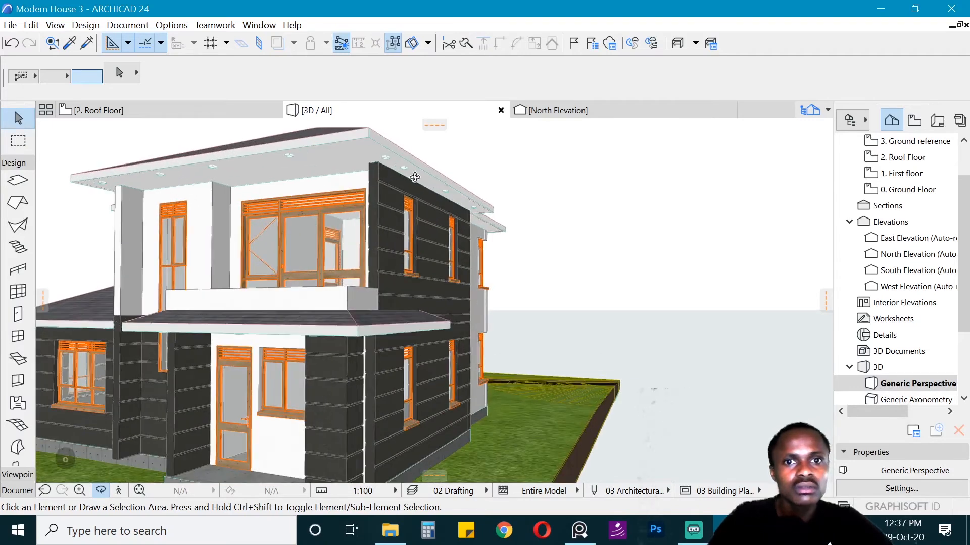
key(Escape)
key(Delete)
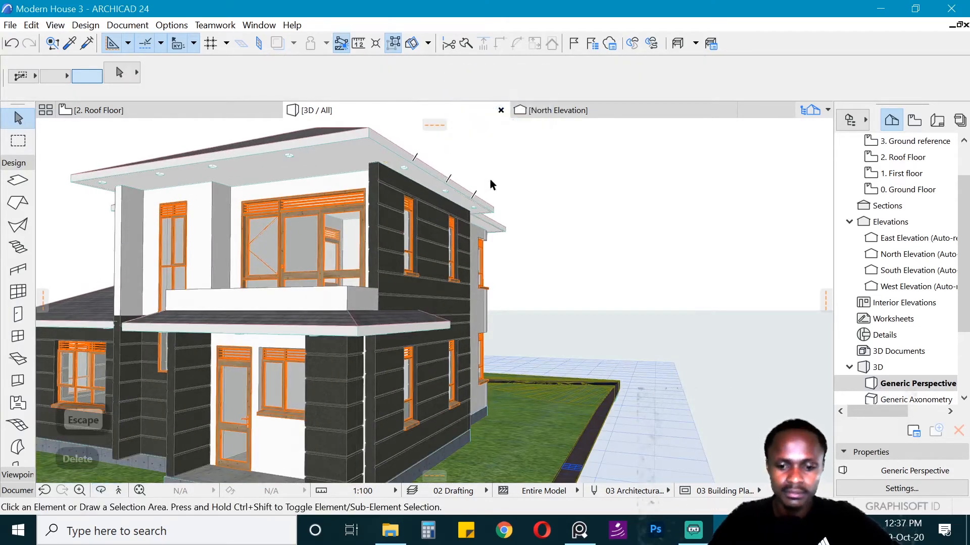
- On the Roof Floor plan, copy the easternmost south-eave light slab about 1350 mm east to the roof corner
key(o)
drag(493, 183, 461, 306)
key(F2)
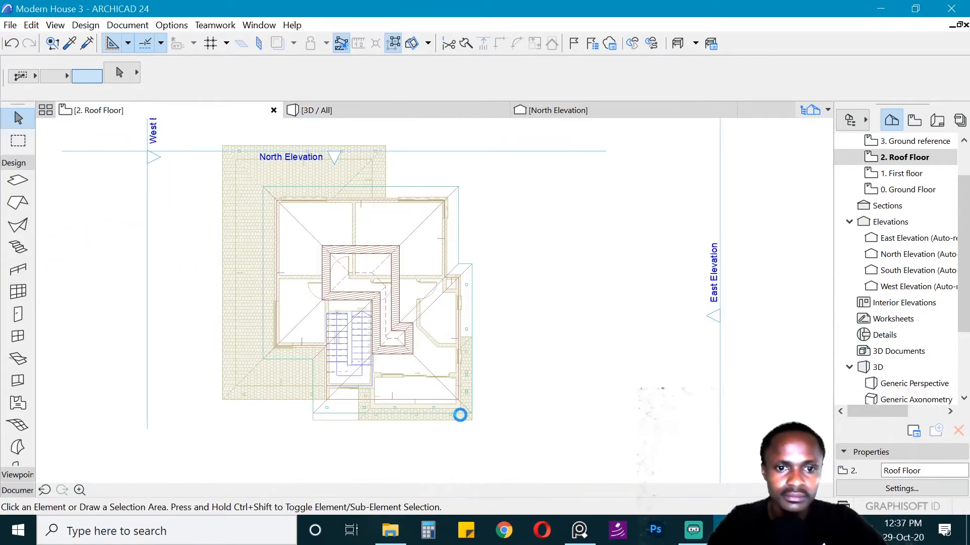
scroll(461, 415, up, 3)
click(379, 394)
key(ctrl+d)
click(451, 398)
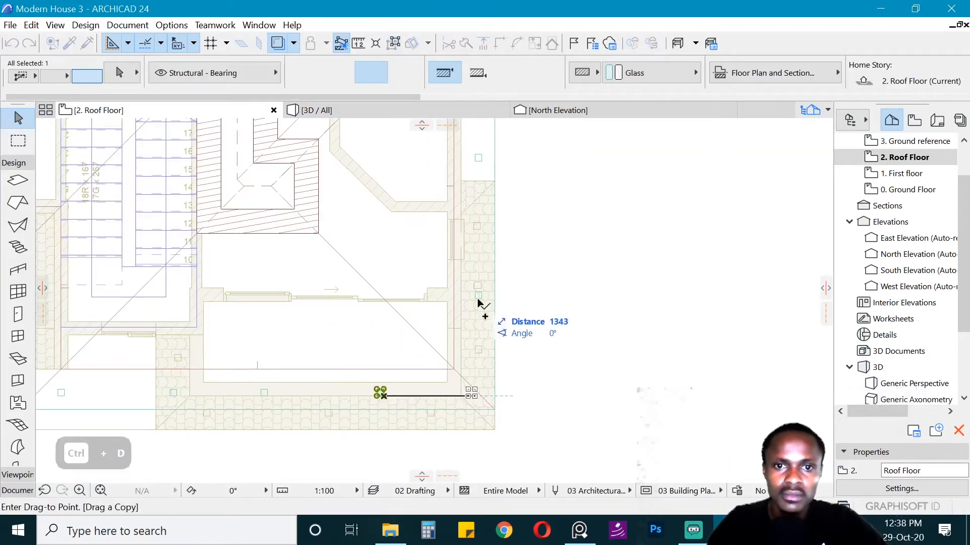
click(476, 392)
- Examine the light slabs under the upper and lower eaves in the 3D view, from the south and east sides
key(F3)
key(Escape)
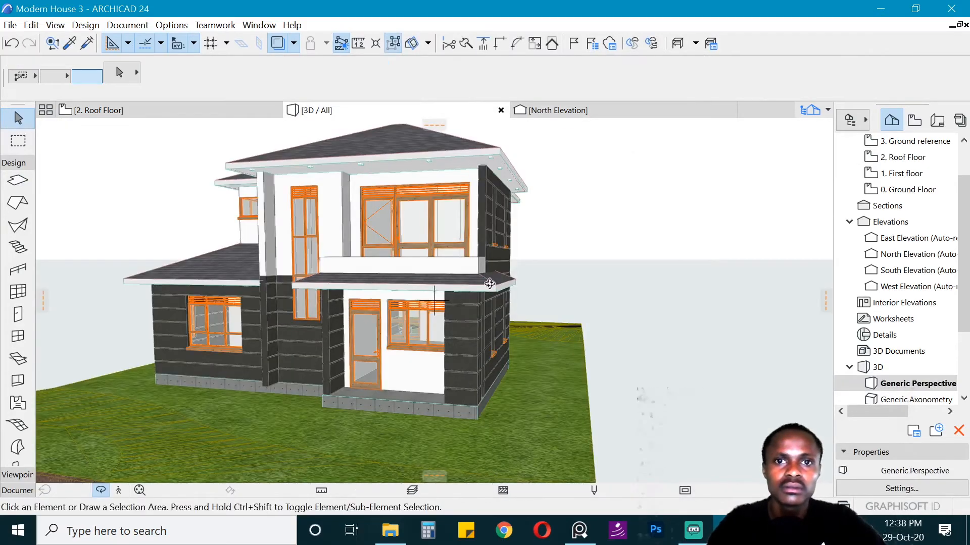
drag(488, 283, 209, 311)
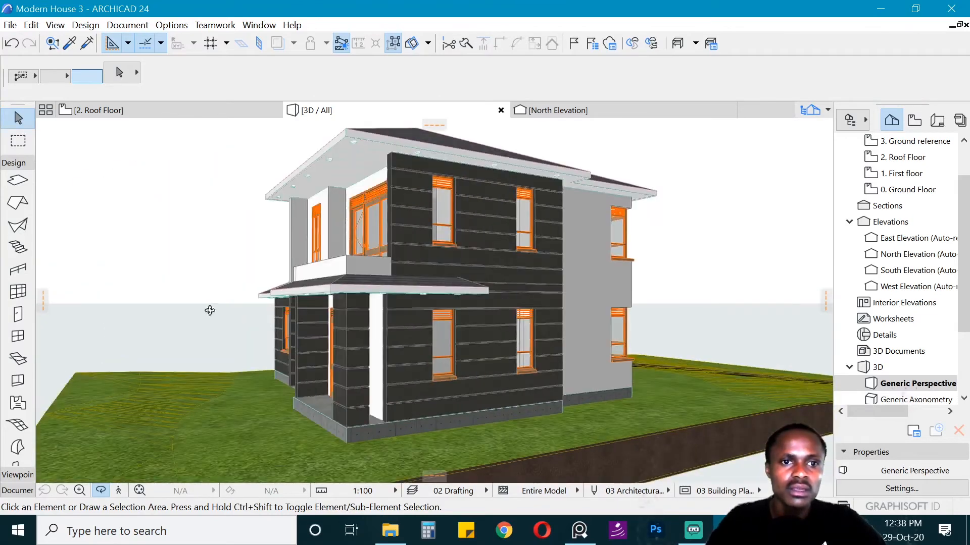
drag(424, 315, 743, 301)
scroll(742, 301, up, 2)
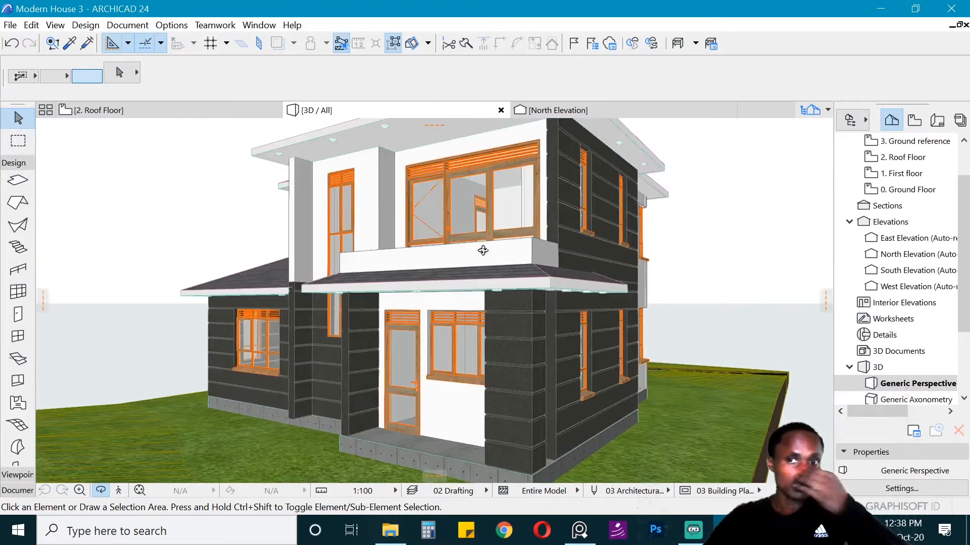
drag(483, 249, 526, 260)
- On the First floor plan, remove the handrail and the balusters from the railing default settings
click(98, 110)
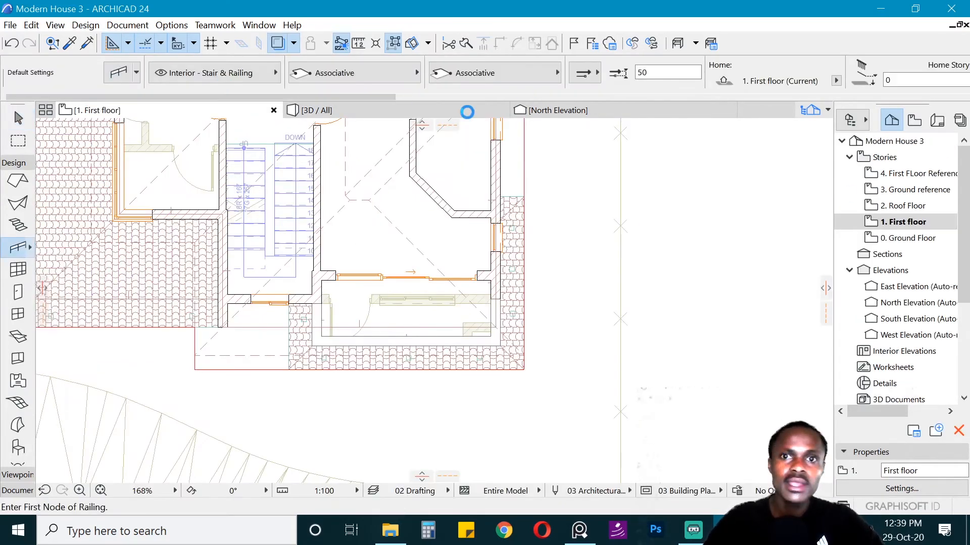
key(ctrl+t)
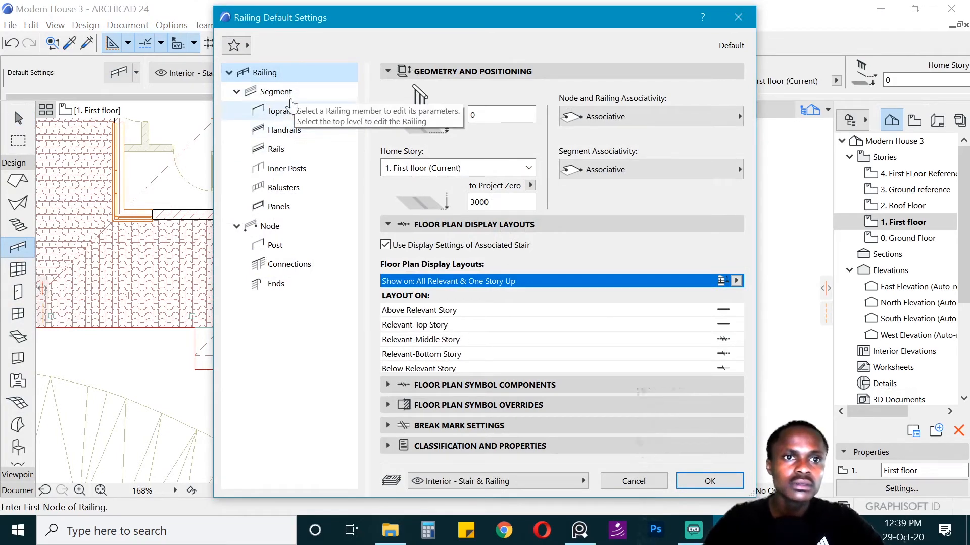
click(286, 97)
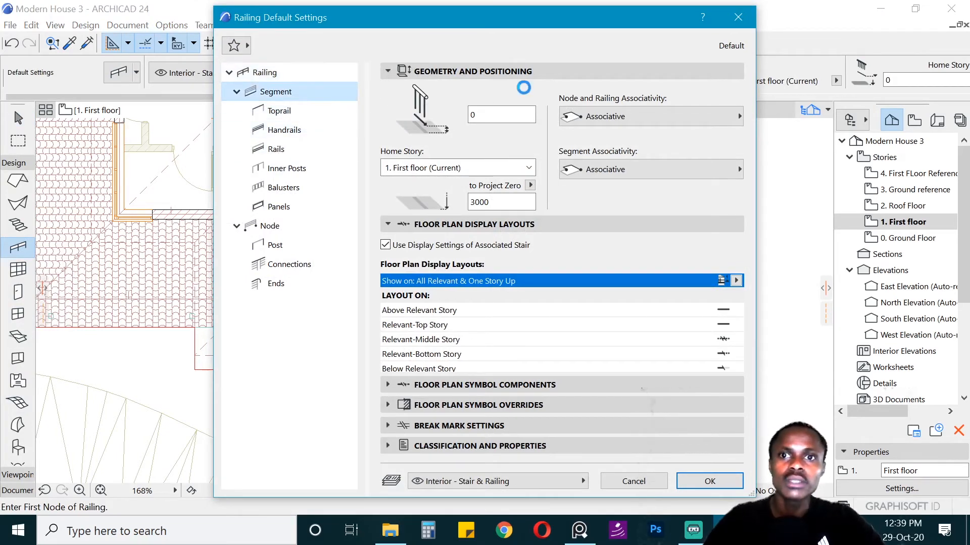
click(578, 102)
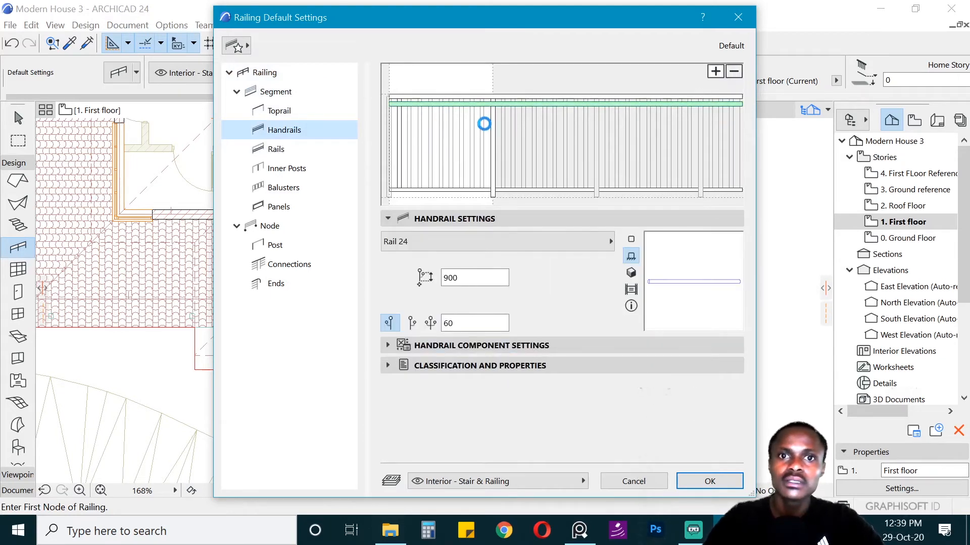
click(484, 128)
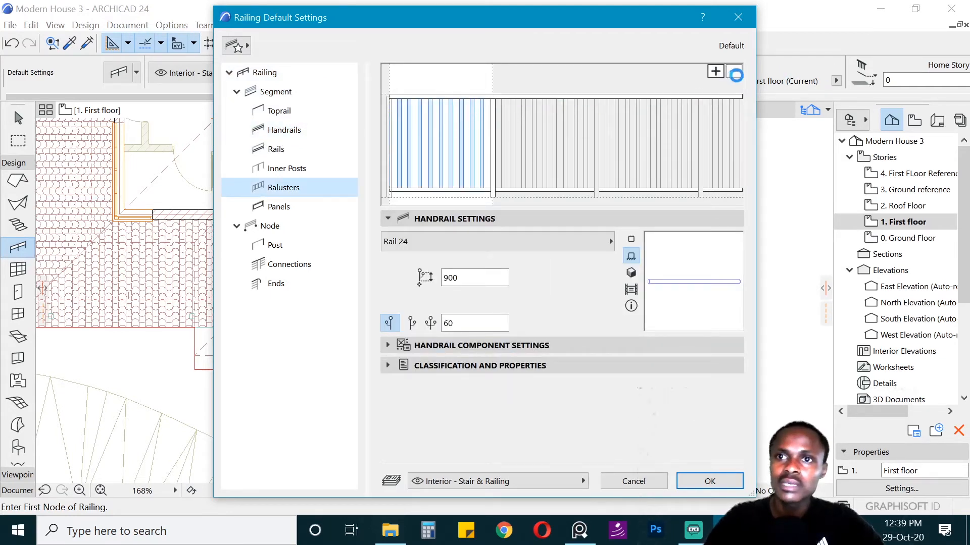
key(Delete)
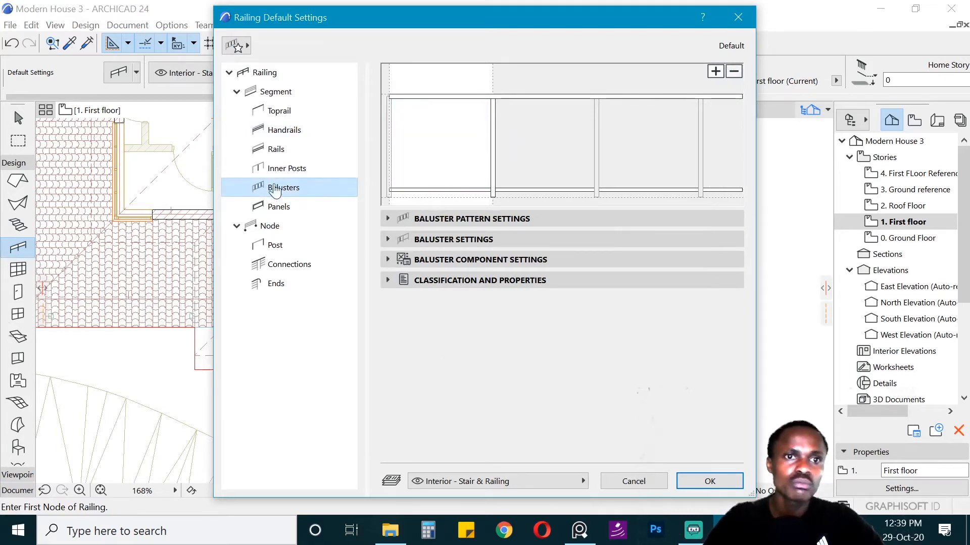
- Add a panel to the railing segment and turn off its fixing
click(274, 209)
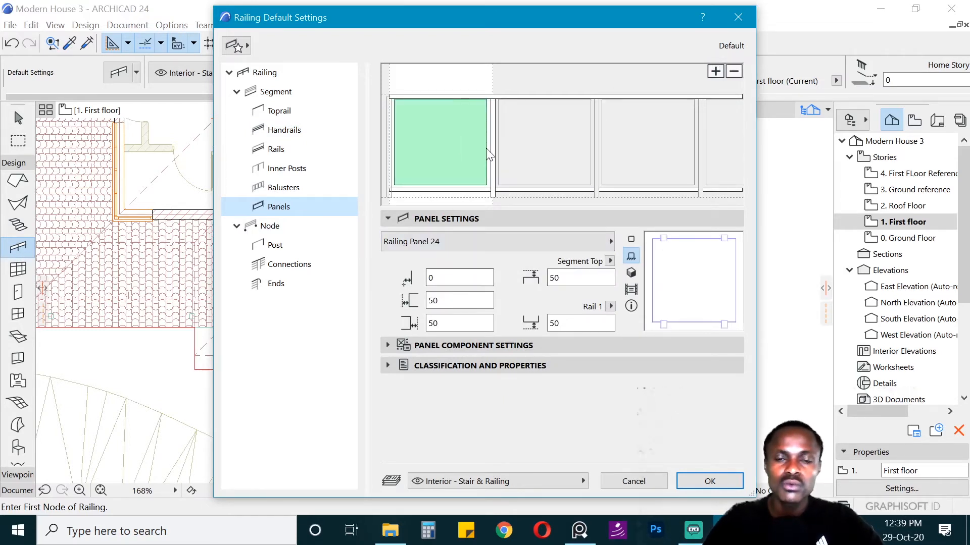
click(396, 345)
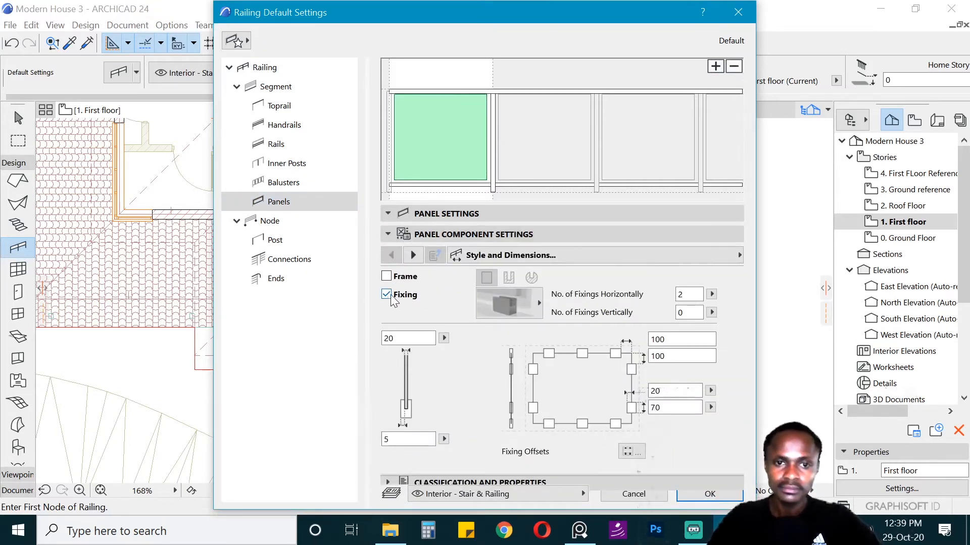
click(386, 294)
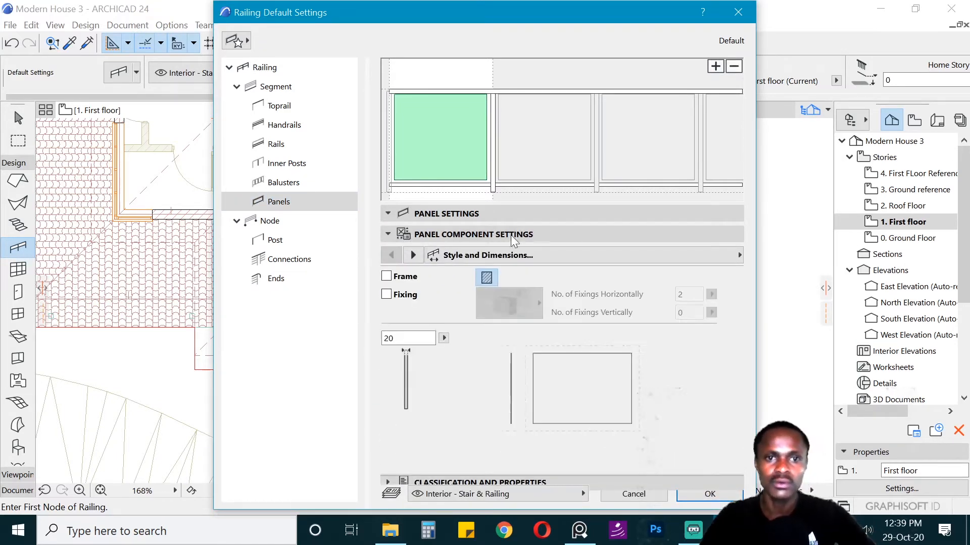
click(490, 229)
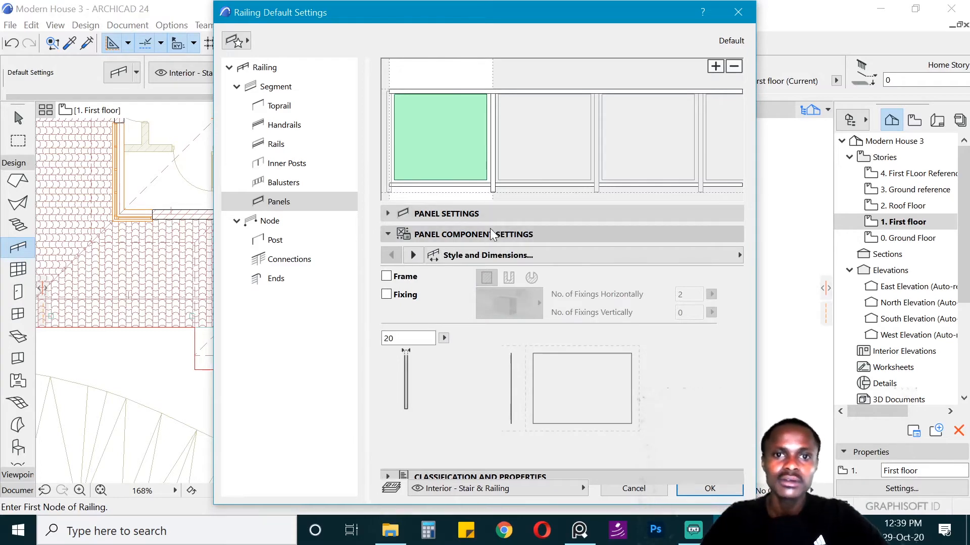
click(494, 212)
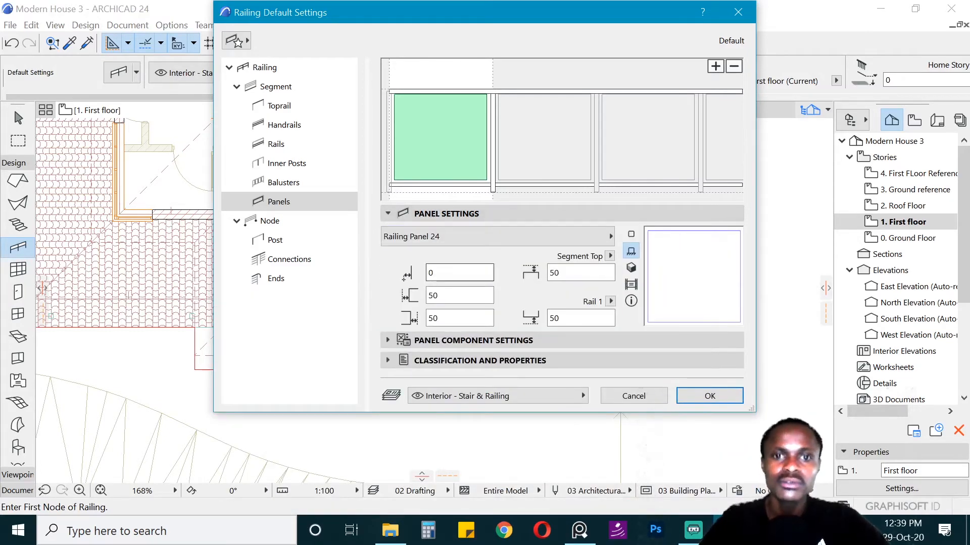
- Set the panel's left and right offsets from the inner posts to 20 mm
key(Tab)
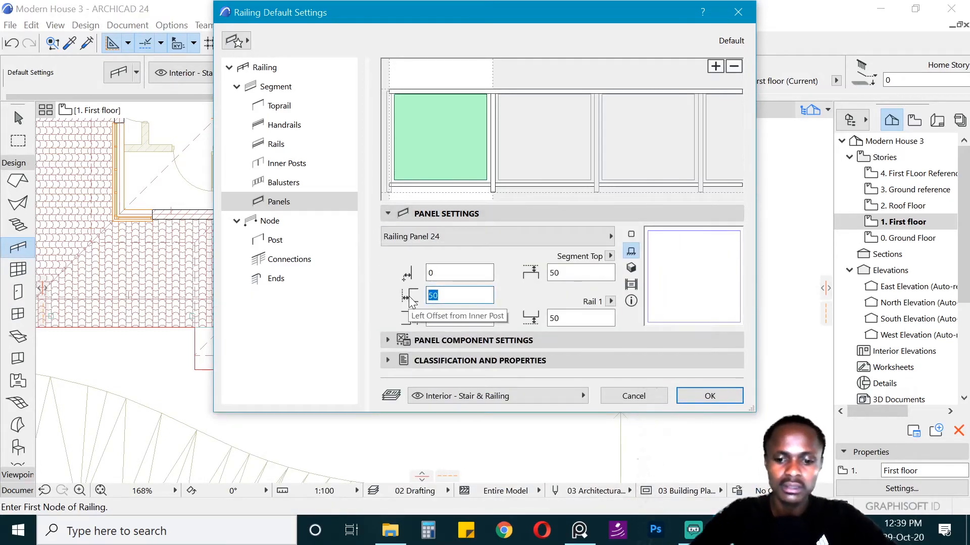
text(2)
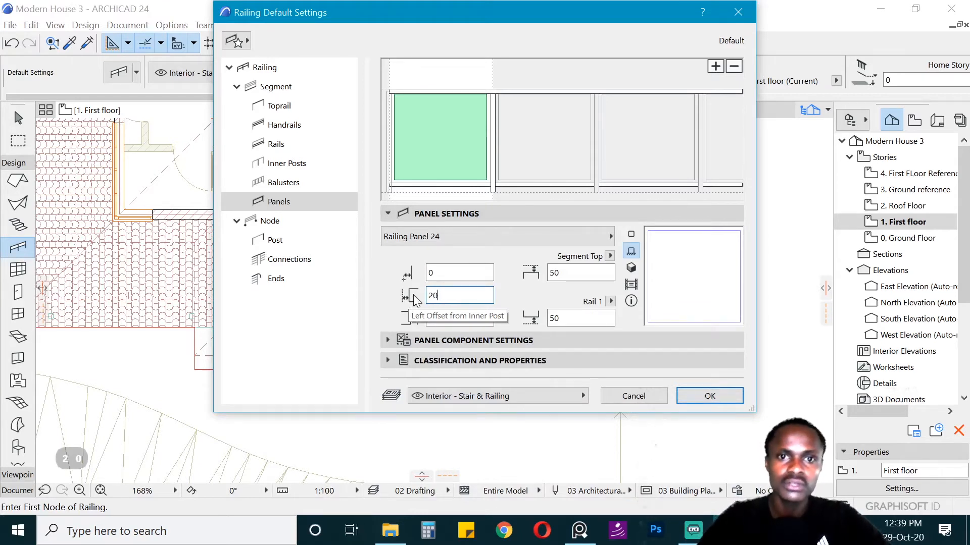
click(424, 319)
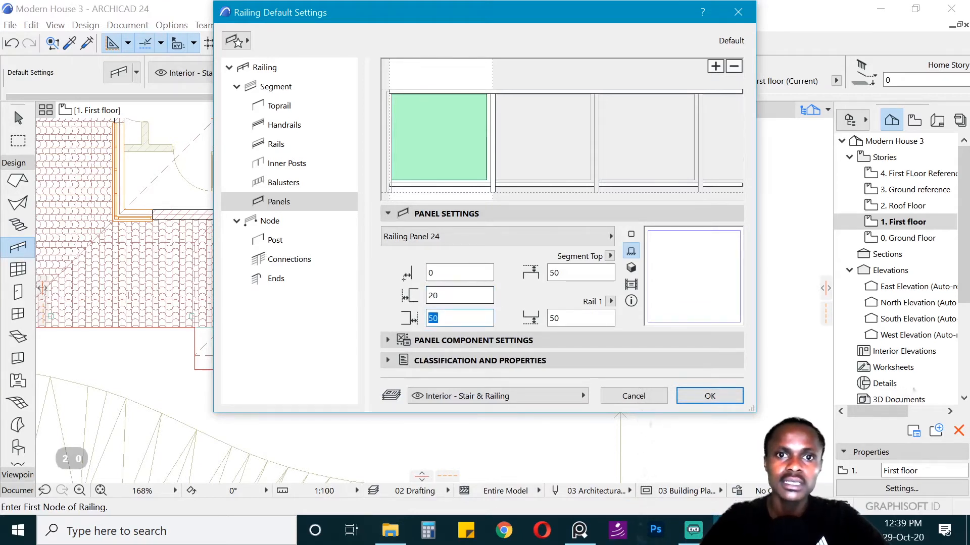
text(2)
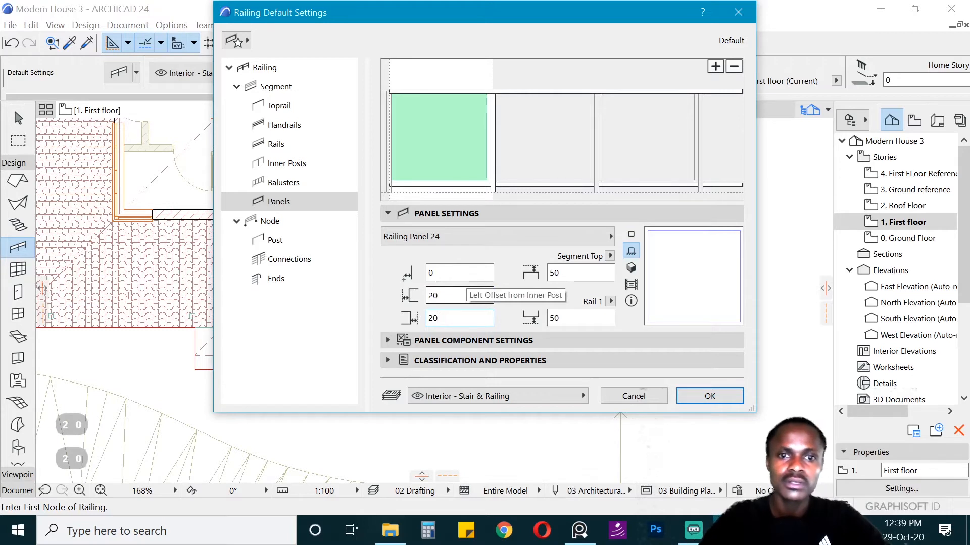
key(Tab)
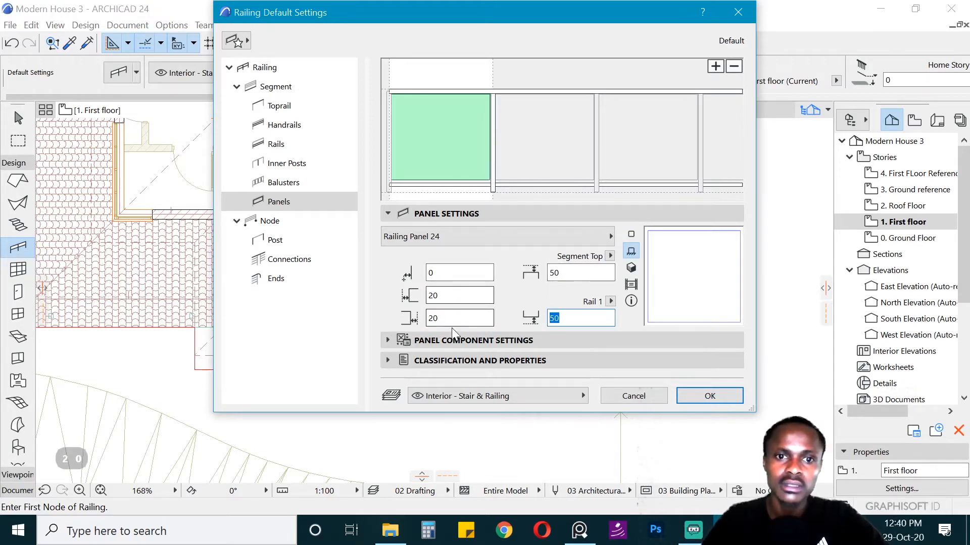
- Set the railing panel's left, right, bottom and top offsets to 10 mm each
double_click(444, 296)
text(10)
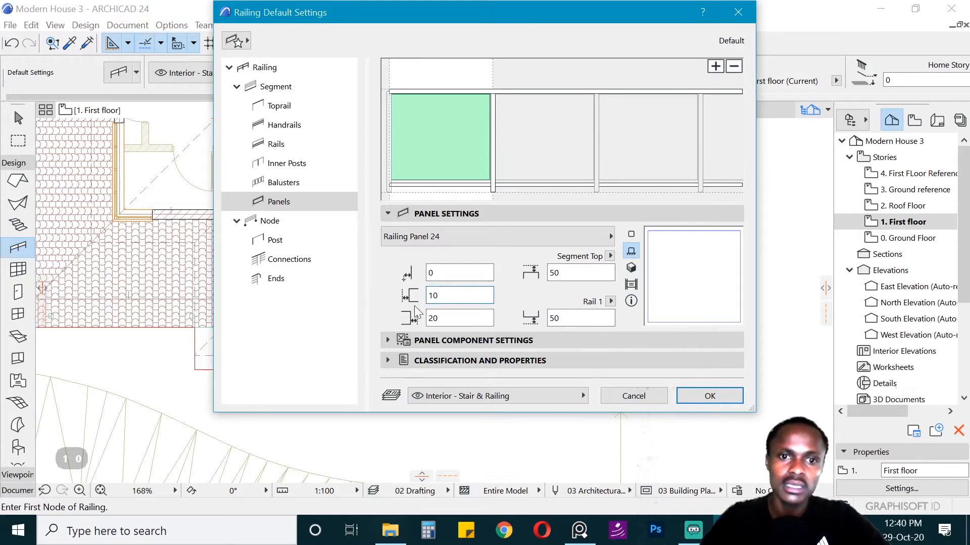
key(Tab)
text(10)
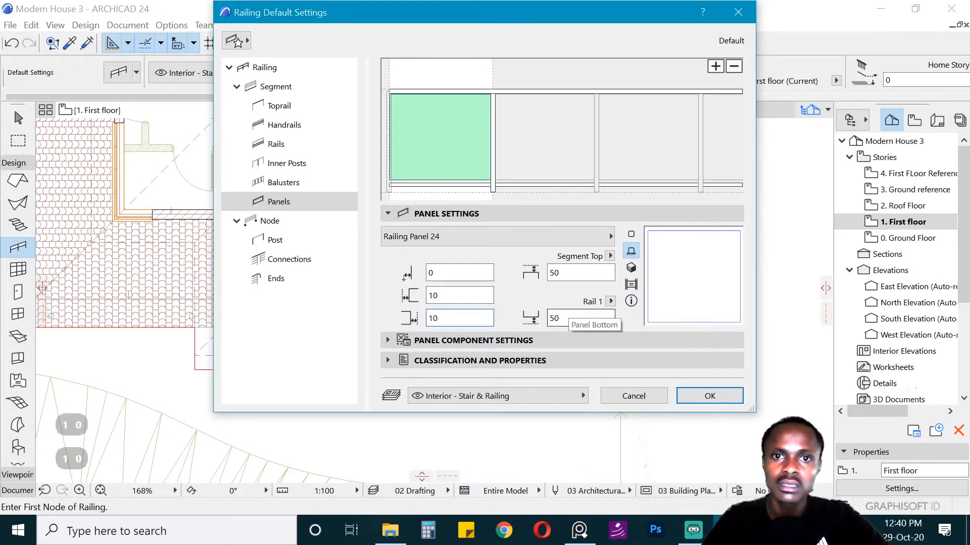
click(558, 319)
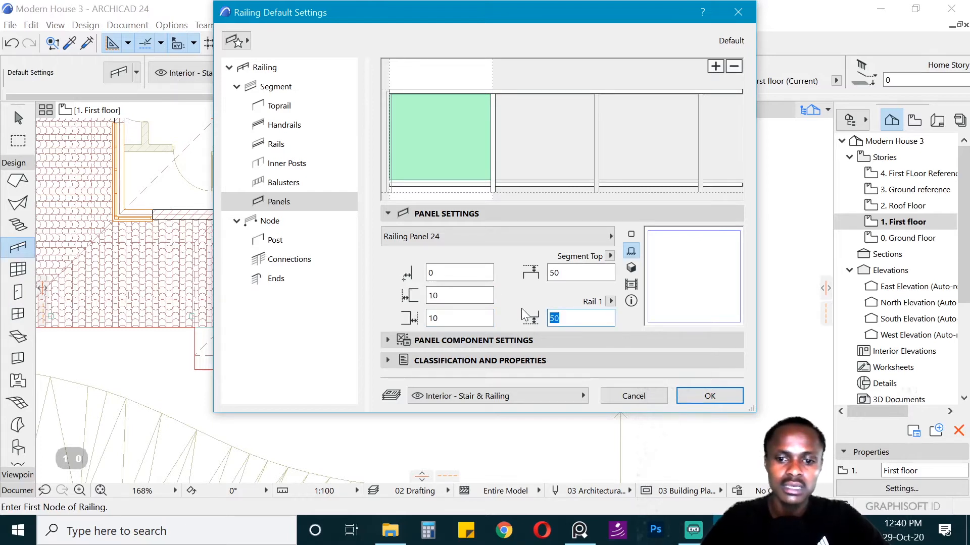
text(10)
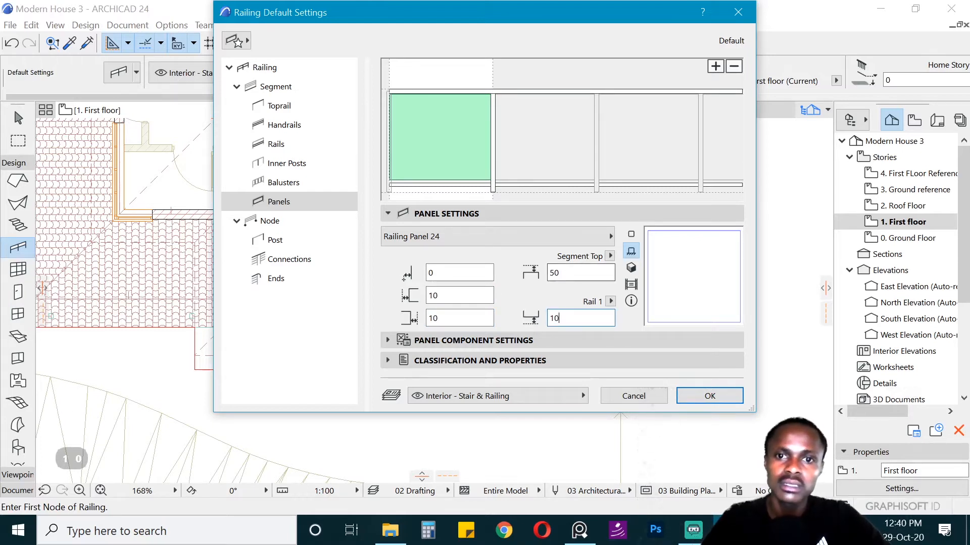
drag(571, 273, 500, 280)
text(1)
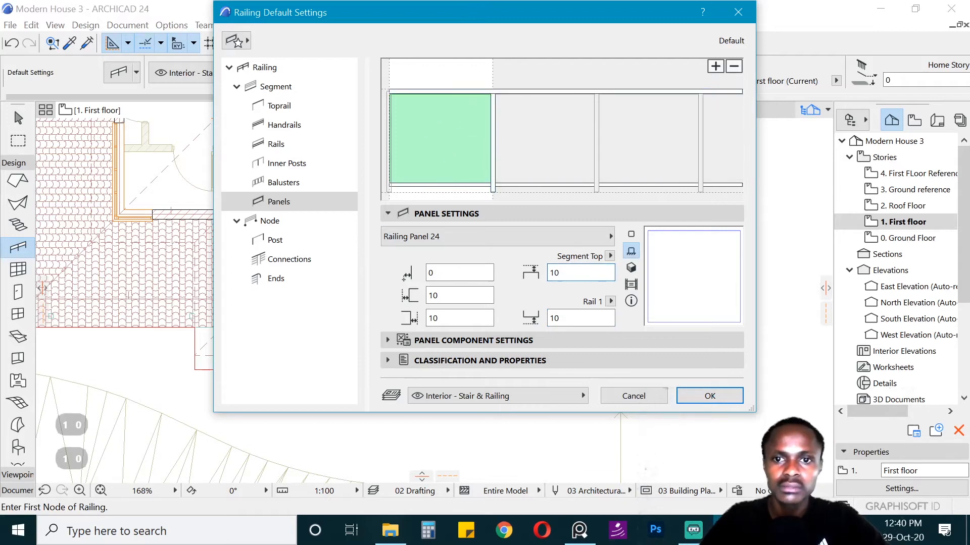
click(561, 318)
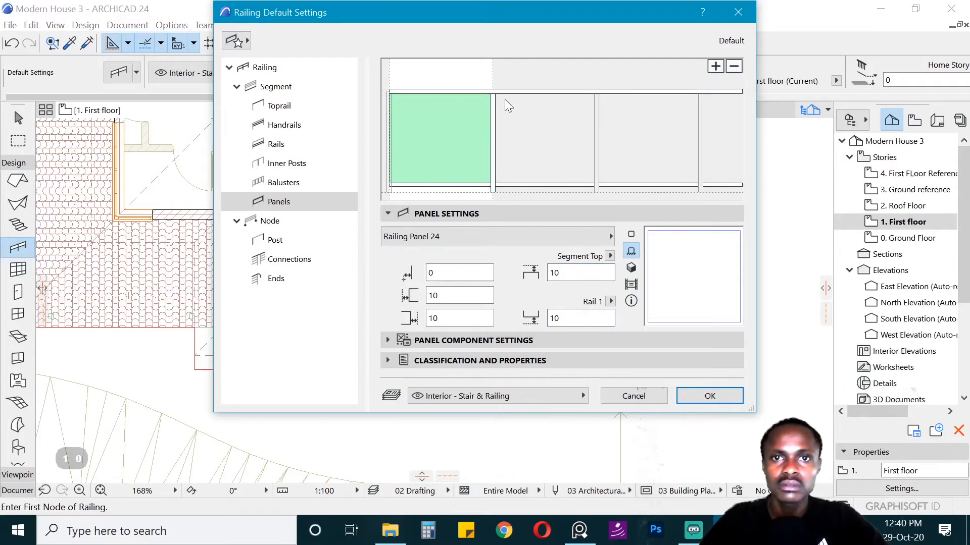
- Set the round toprail's linked width and height to 60 mm
click(531, 90)
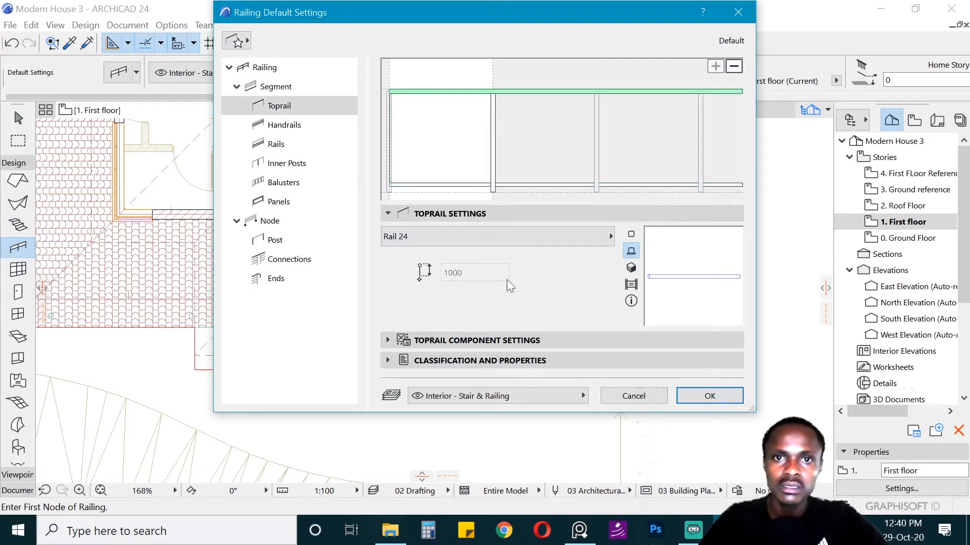
click(478, 340)
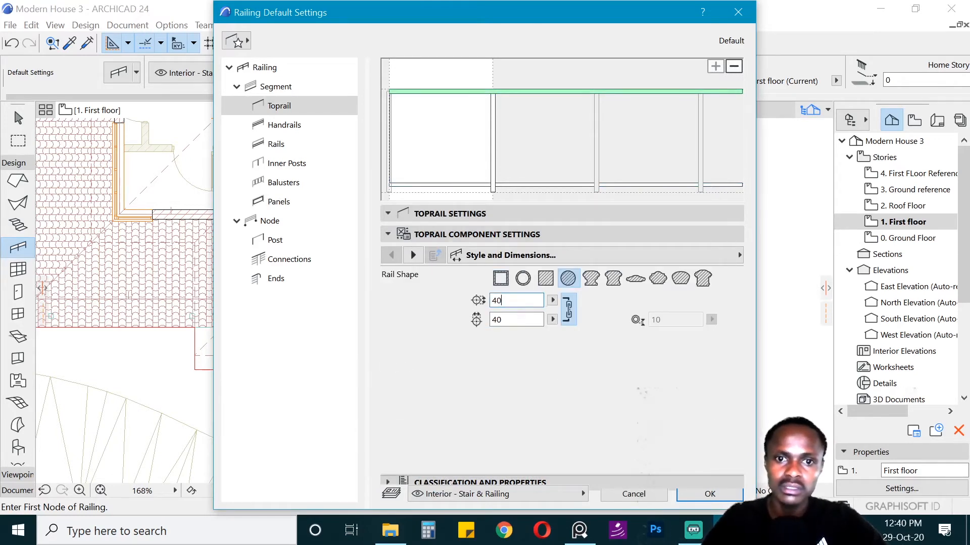
drag(504, 301, 445, 301)
text(60)
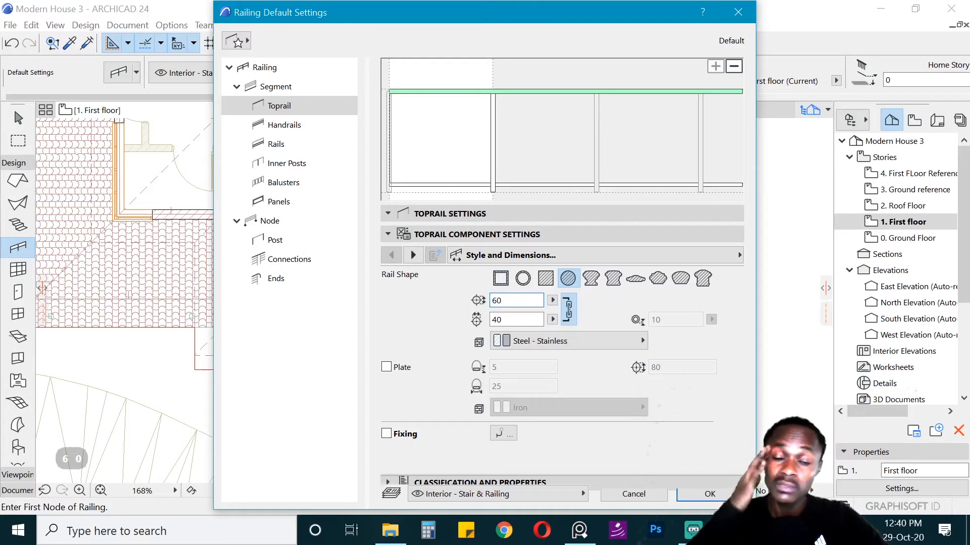
key(Return)
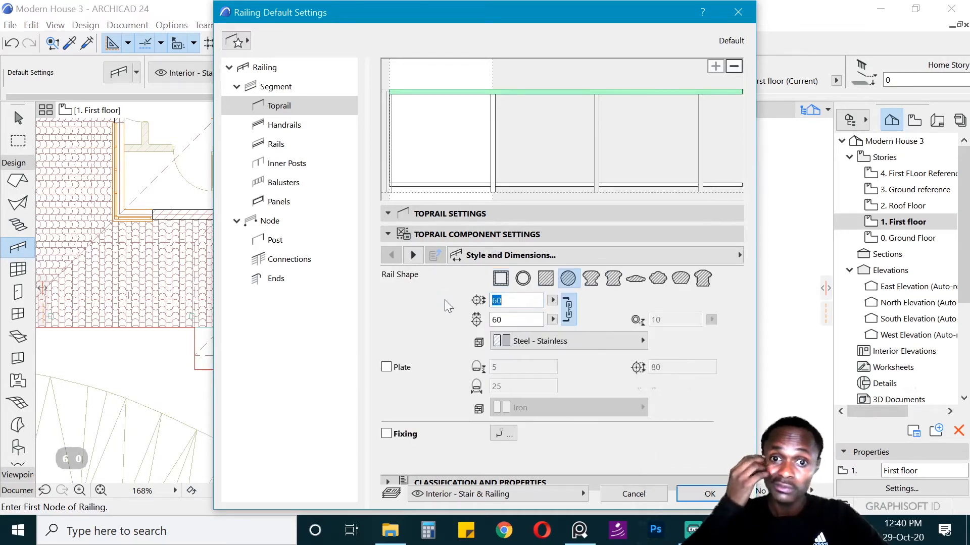
- Change the inner posts' shape to solid rectangular and accept the railing default settings
click(471, 186)
click(472, 187)
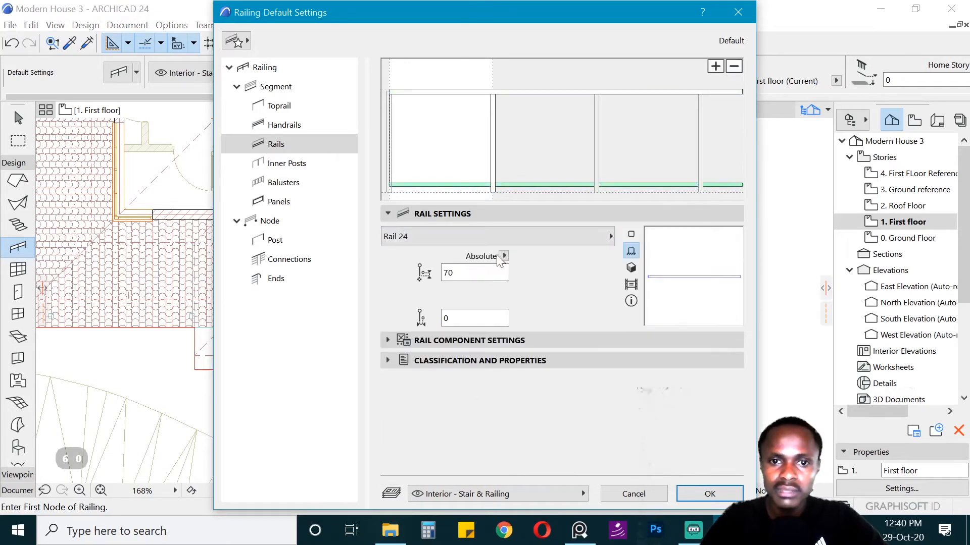
click(493, 340)
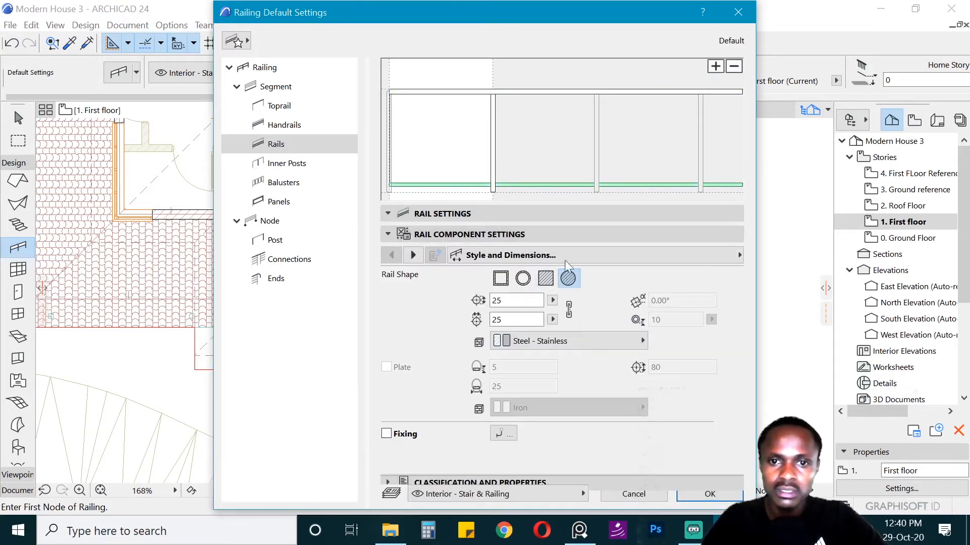
click(494, 173)
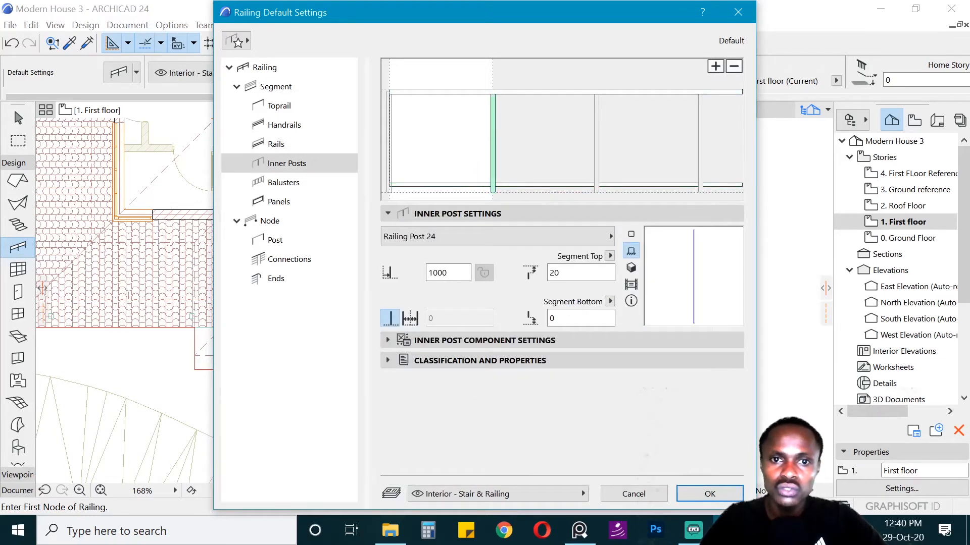
click(490, 341)
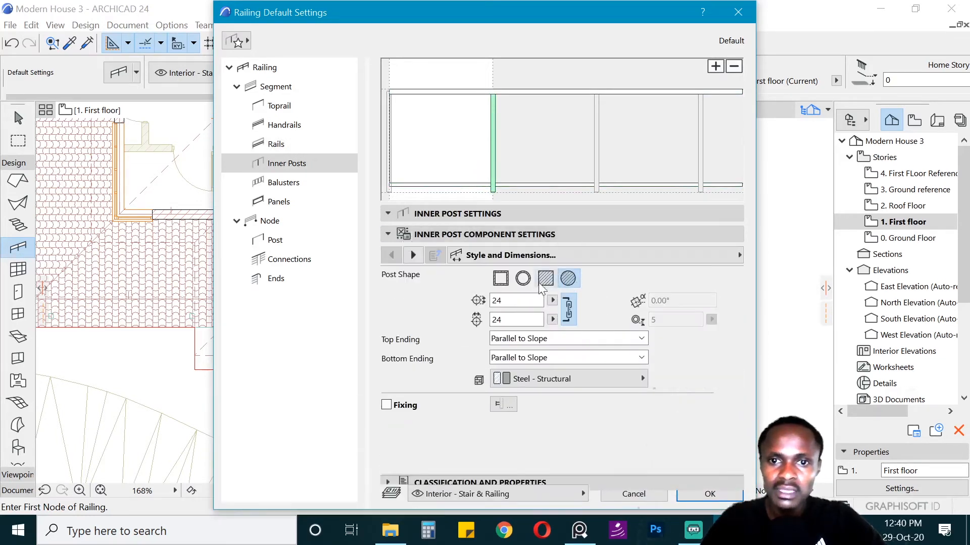
click(539, 285)
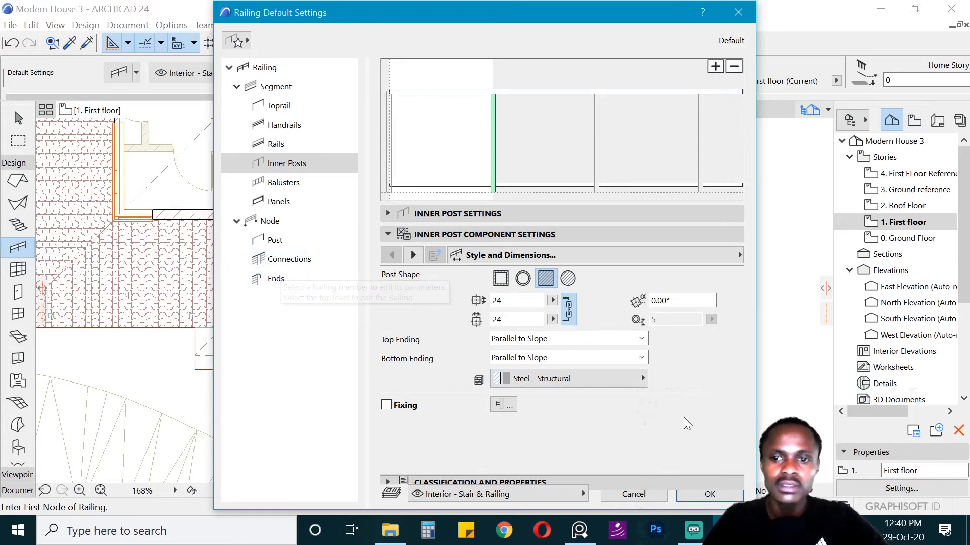
click(709, 494)
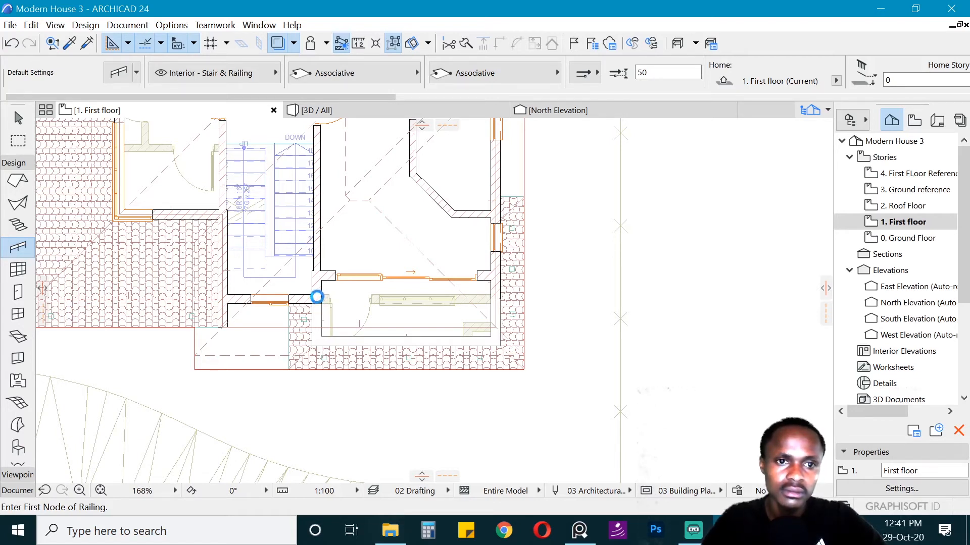
- Draw the railing along the centrelines of the balcony's west, south and east parapet walls
click(319, 293)
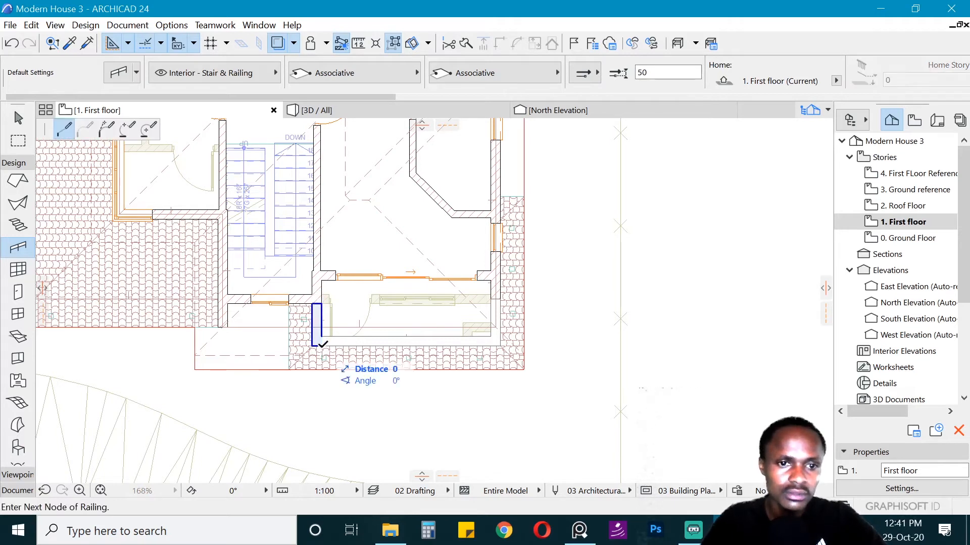
click(318, 342)
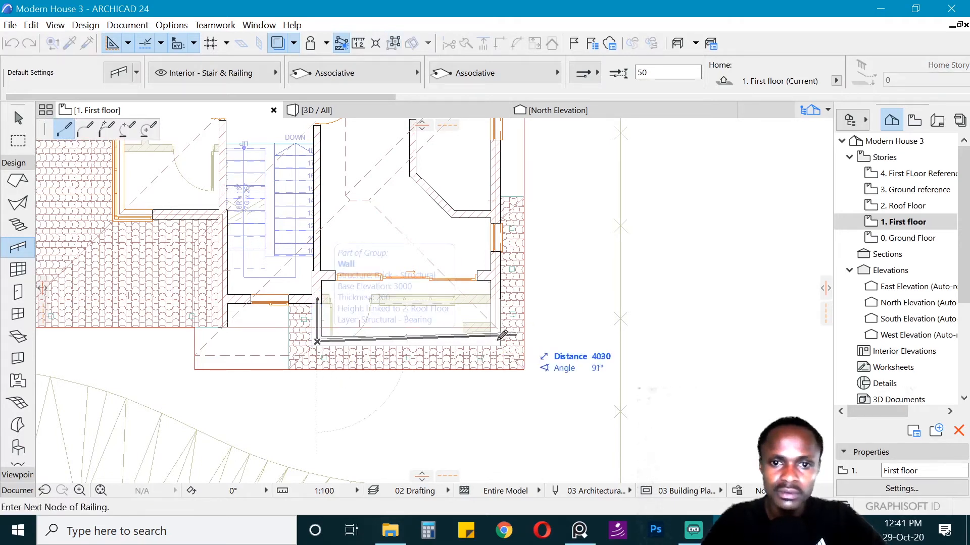
click(496, 342)
click(496, 297)
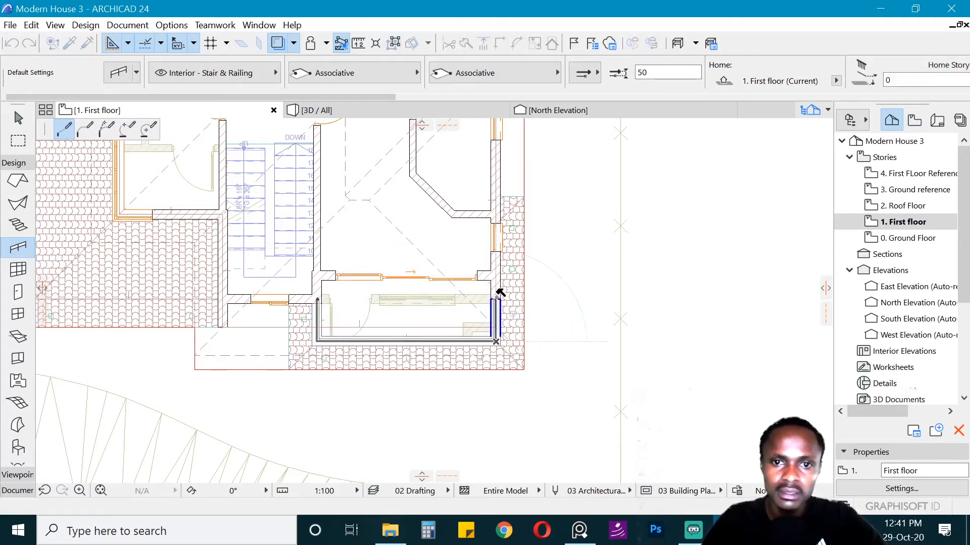
click(496, 298)
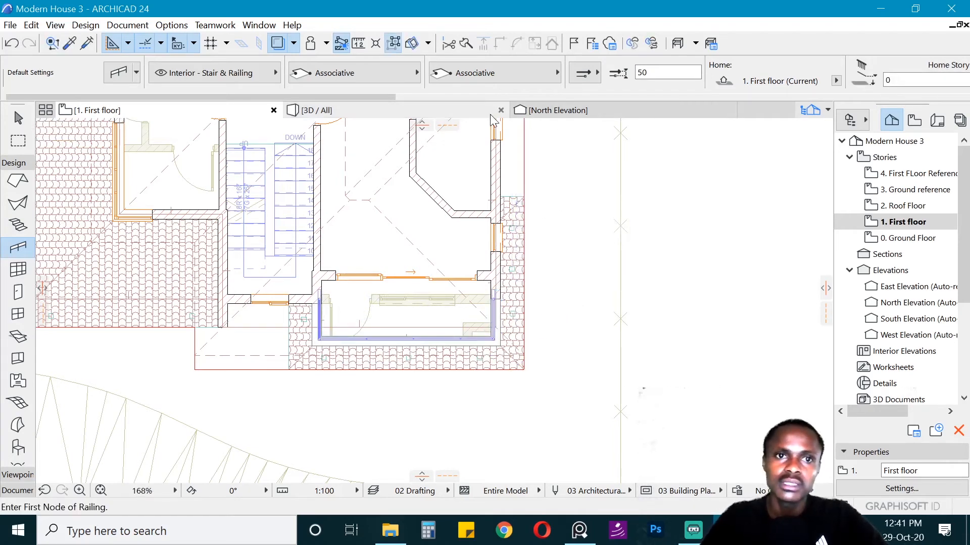
- Inspect the balcony railing and the house exterior from several sides in 3D, and view the night render for reference
click(459, 111)
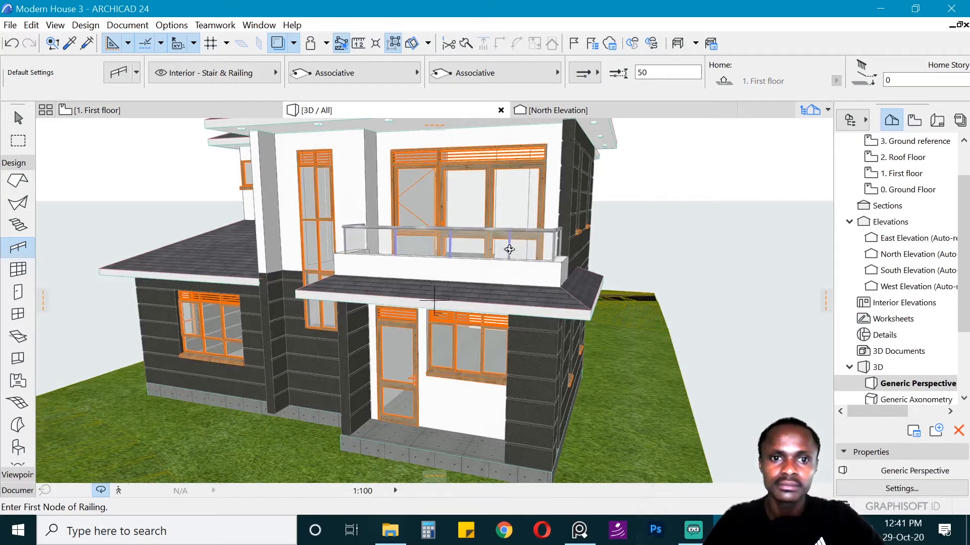
shift+middle_drag(508, 249, 600, 222)
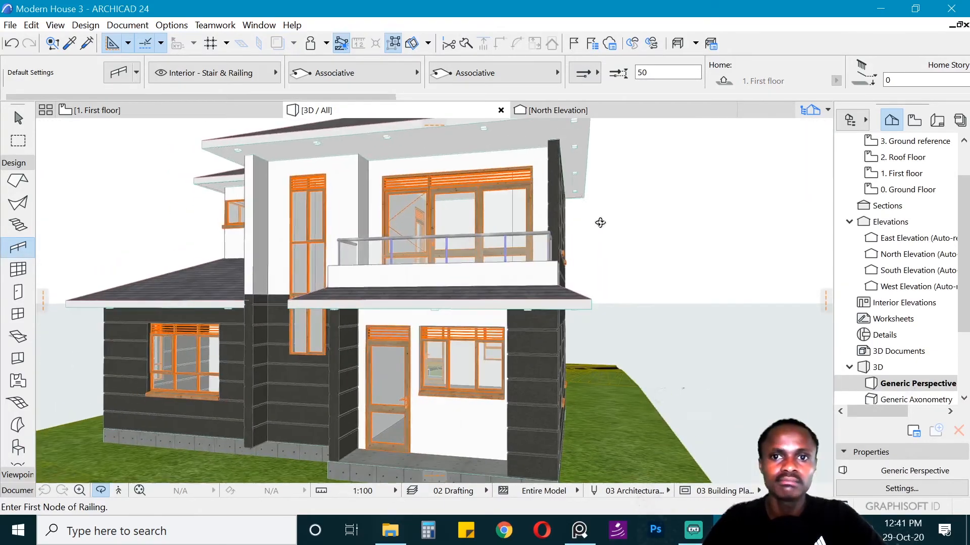
scroll(616, 292, down, 3)
shift+middle_drag(417, 291, 750, 282)
scroll(523, 276, up, 5)
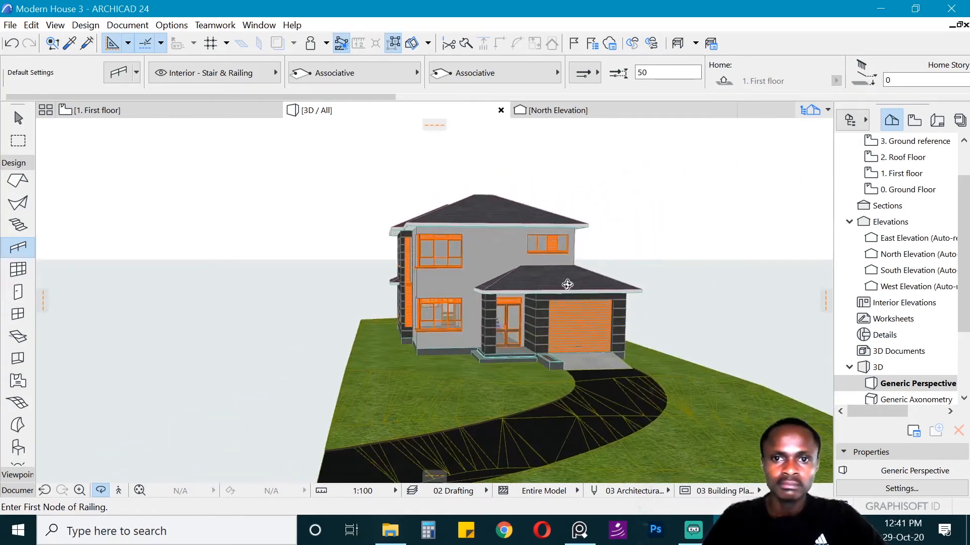
shift+middle_drag(449, 268, 422, 275)
shift+middle_drag(506, 292, 550, 275)
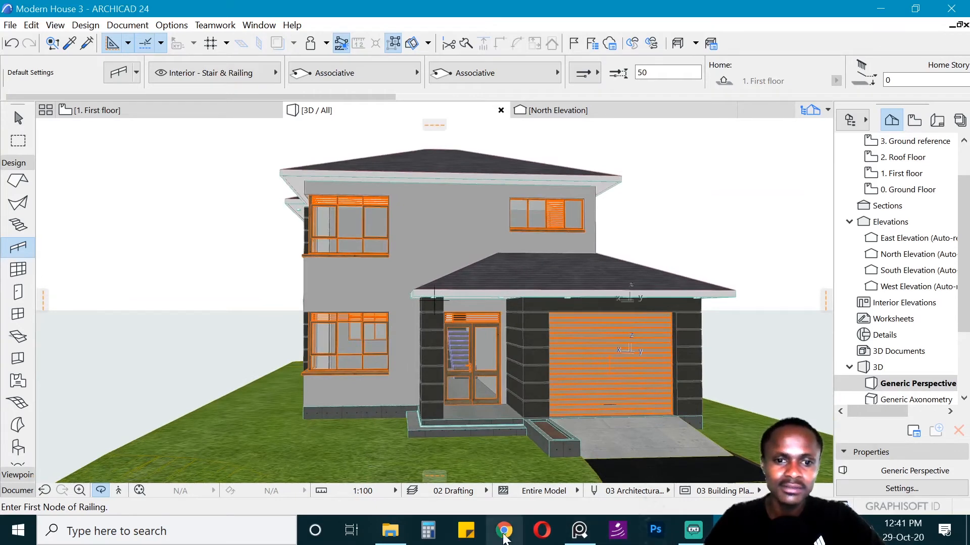
click(690, 532)
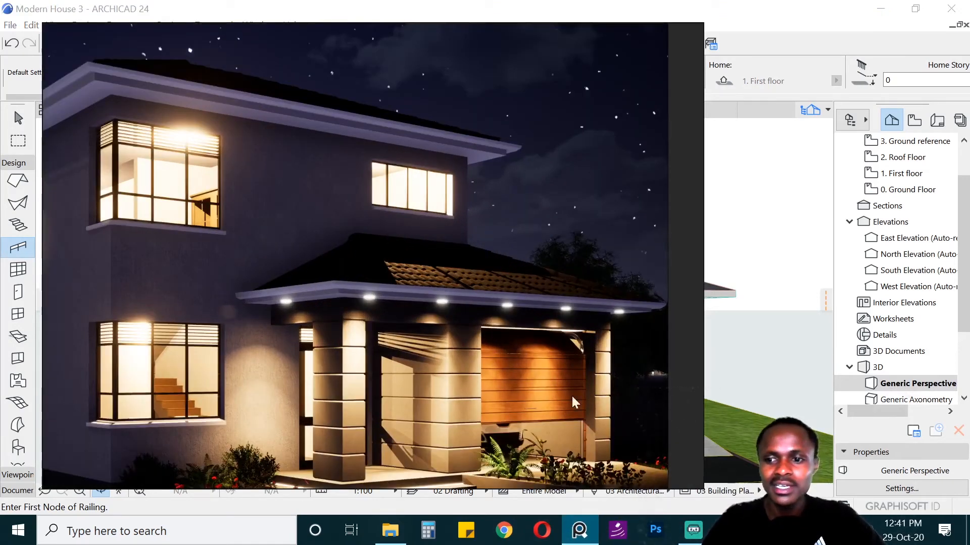
click(580, 534)
mouse_move(481, 266)
shift+middle_down()
mouse_move(495, 288)
mouse_move(487, 259)
shift+middle_up()
- On the first-floor plan, search the object library for "RIDGE" and set Ridge Tile 24 as the object to place
click(167, 112)
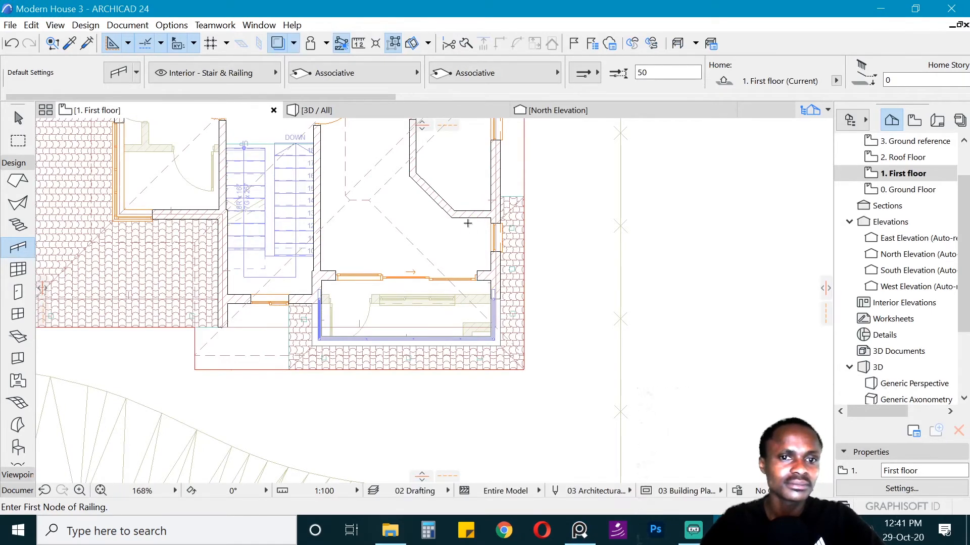
click(13, 163)
click(13, 164)
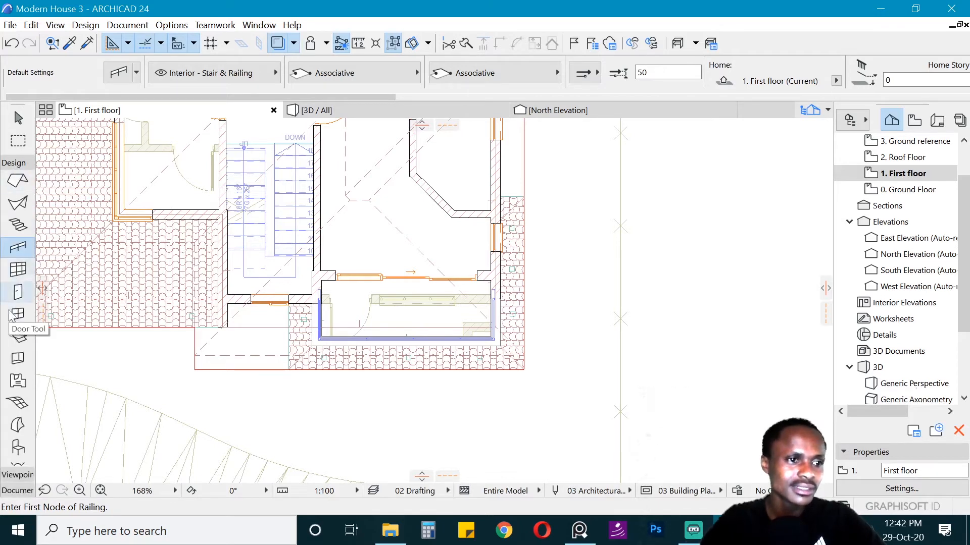
scroll(18, 453, down, 3)
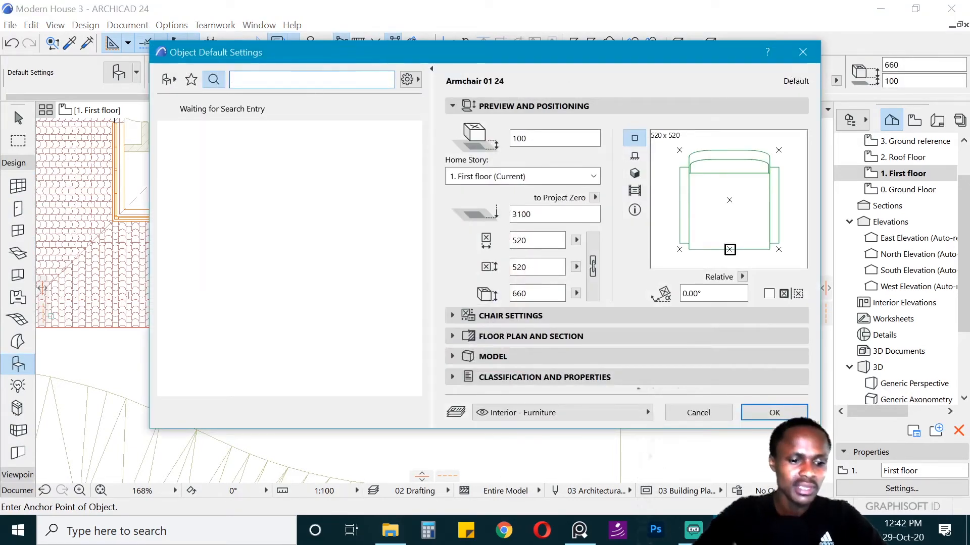
text(RiDGE)
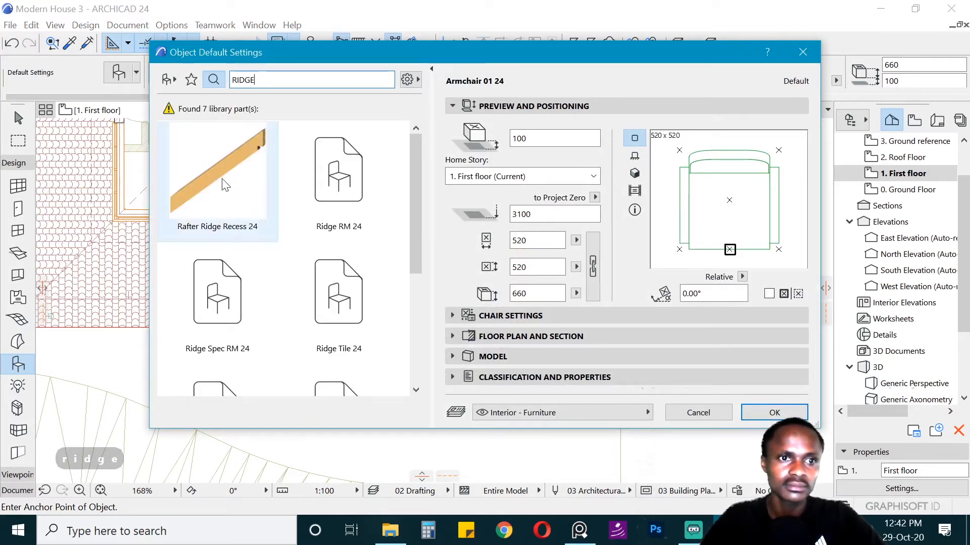
click(322, 300)
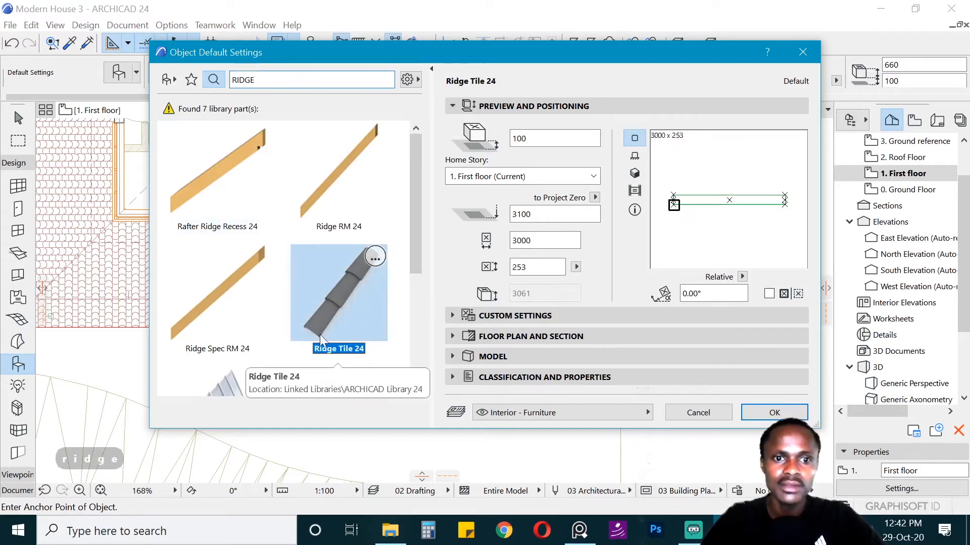
click(774, 413)
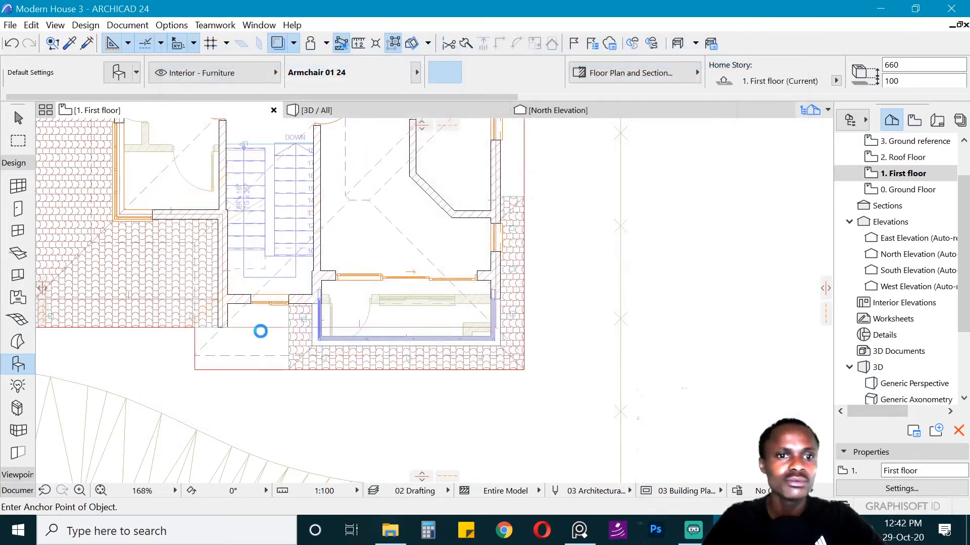
- Place a ridge tile on the first-floor plan at the north-west corner of the lower roof over the garage
scroll(466, 430, down, 6)
scroll(407, 327, up, 6)
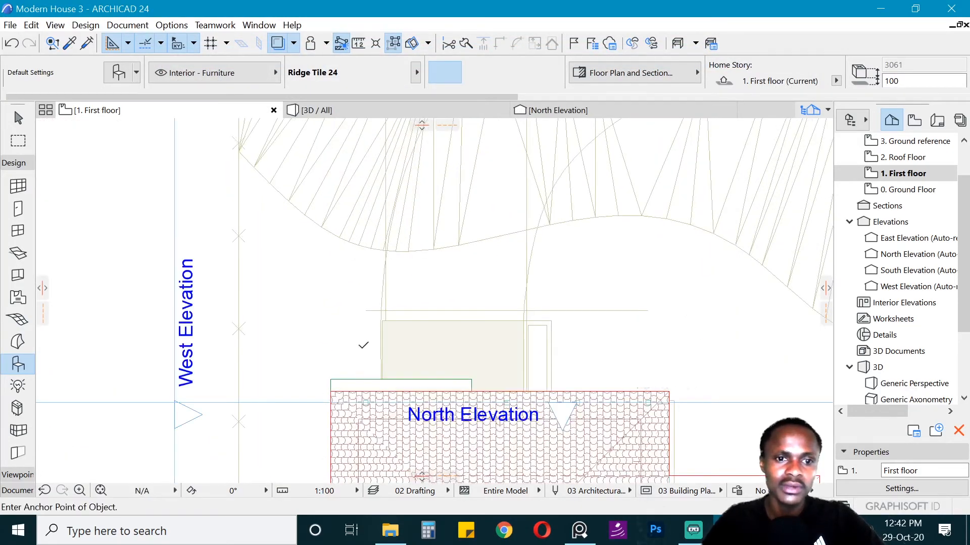
scroll(384, 461, up, 4)
click(906, 192)
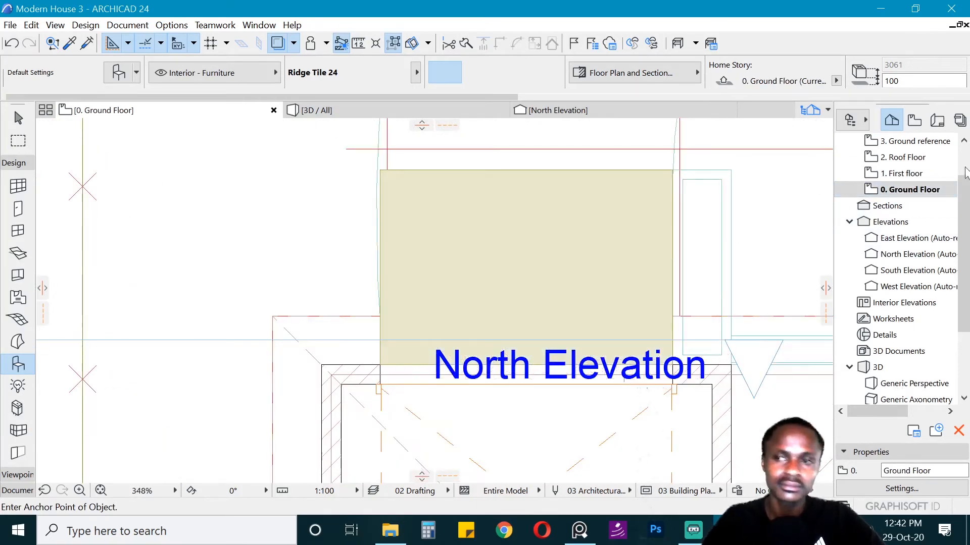
click(898, 174)
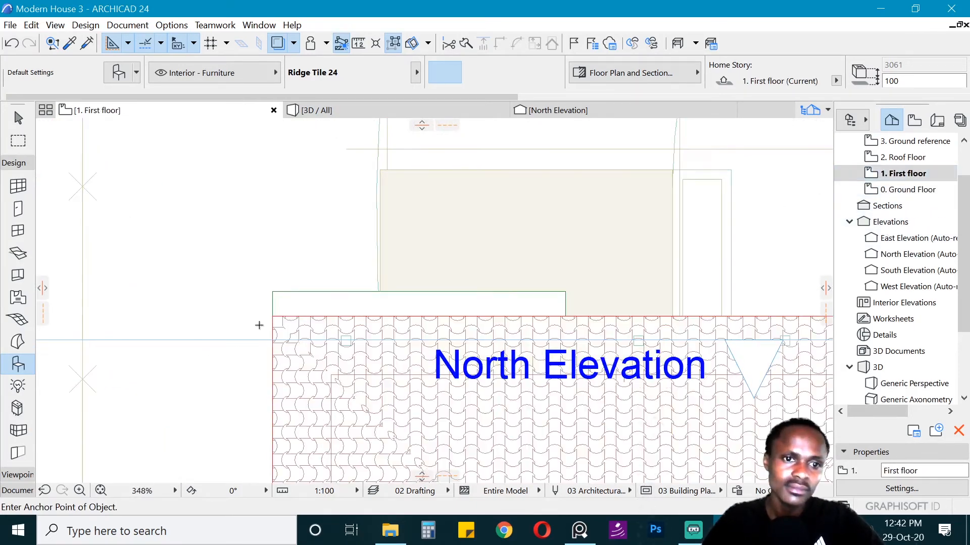
- Move the ridge tile so the midpoint of its west end sits on the roof corner
click(273, 299)
key(ctrl+d)
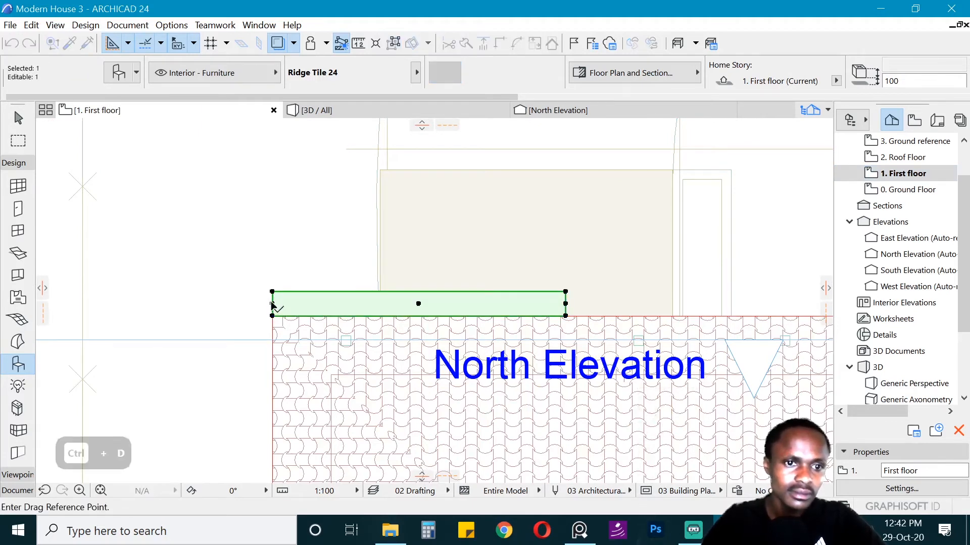
click(272, 303)
click(272, 316)
- Rotate the ridge tile by -45° about the roof corner so it follows the hip line
key(ctrl+e)
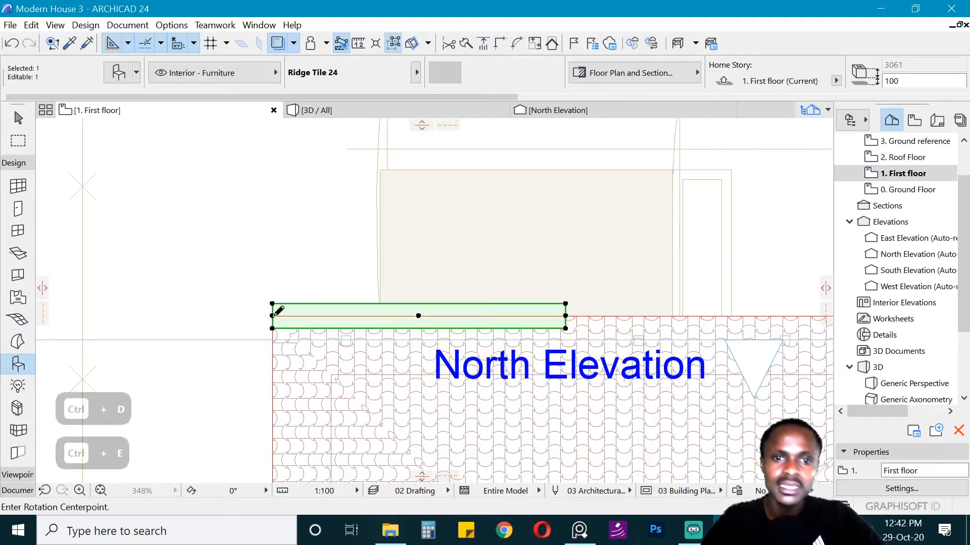
click(273, 315)
click(565, 316)
scroll(534, 228, down, 3)
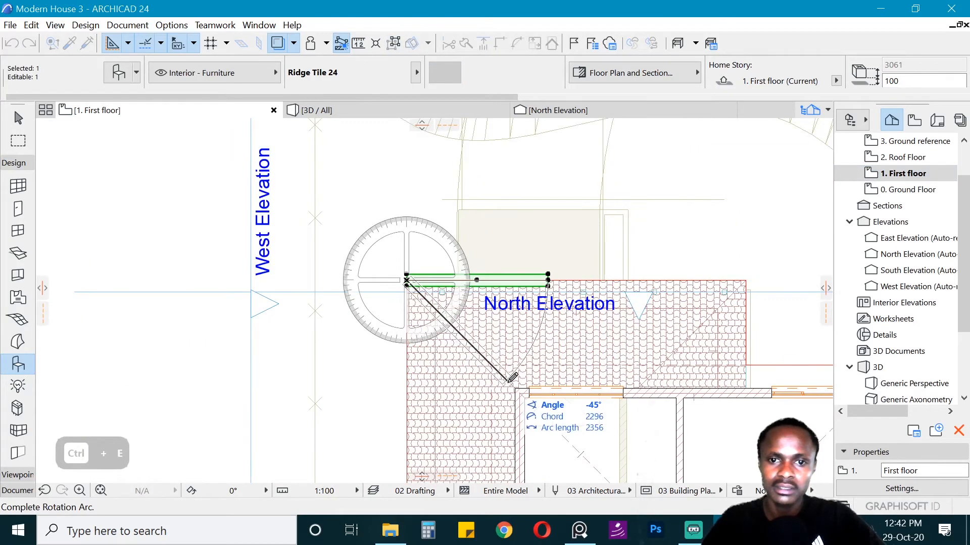
click(507, 383)
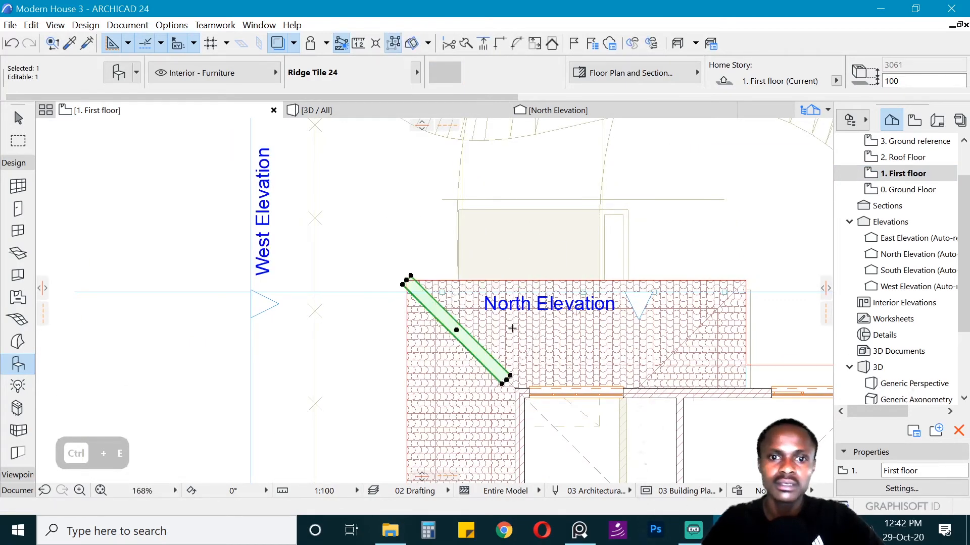
- Move the ridge tile inward along the hip until its outer end's corners lie on the roof edges
scroll(350, 258, down, 5)
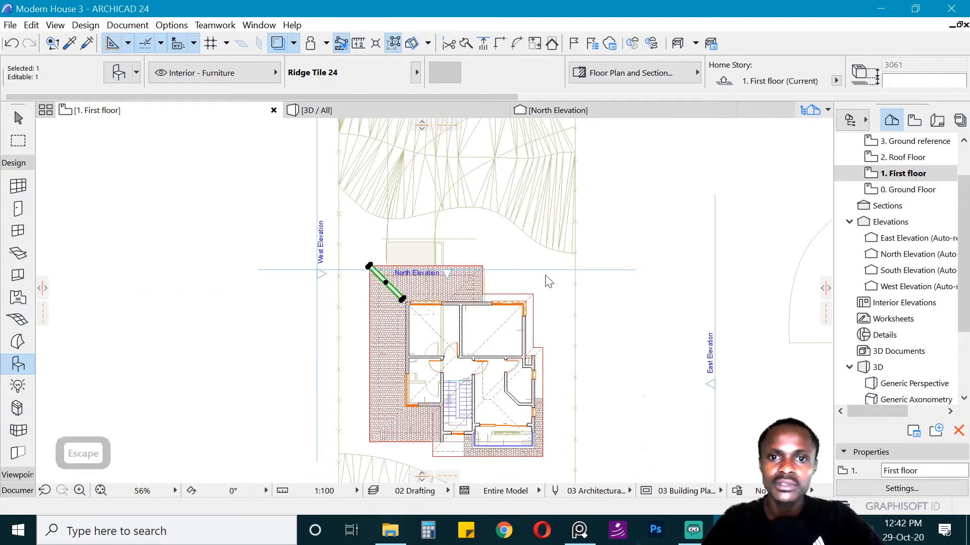
scroll(415, 259, up, 10)
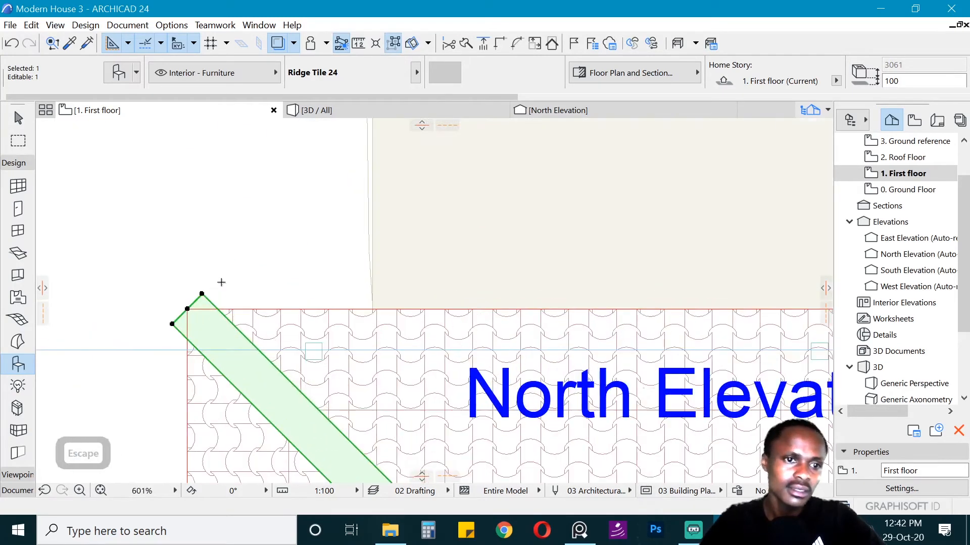
key(ctrl+d)
click(202, 293)
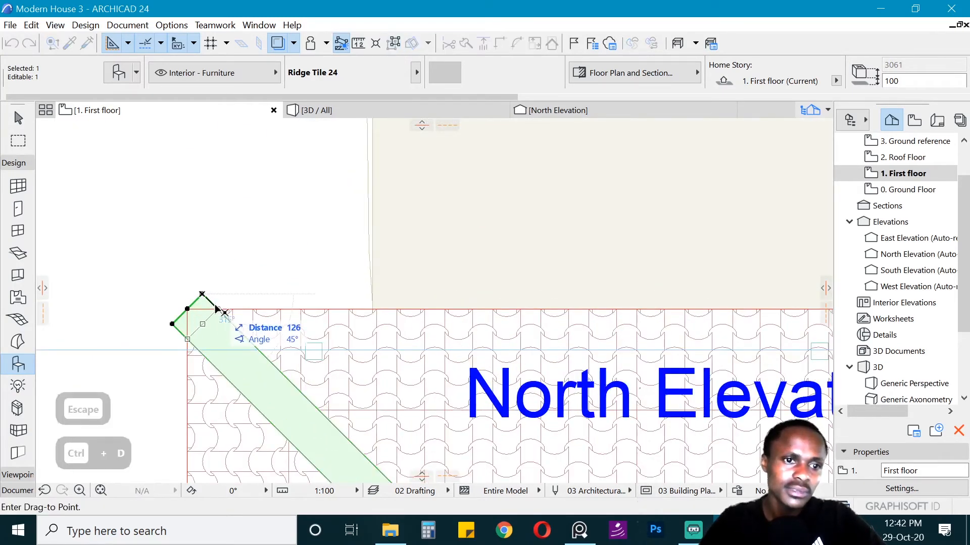
click(248, 288)
scroll(246, 284, down, 5)
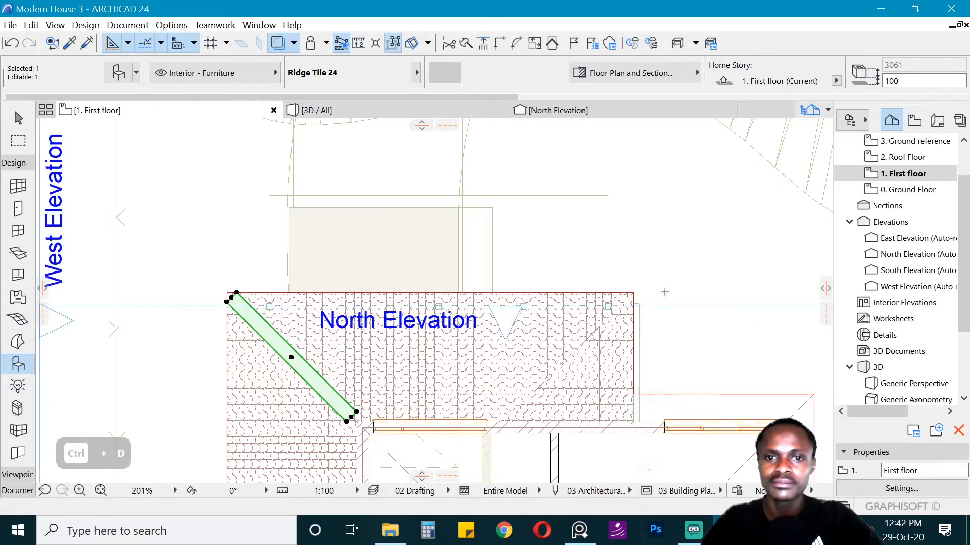
key(Escape)
- Move the North Elevation marker north beyond the garage roof edge and open its view with the current view settings
key(ctrl+d)
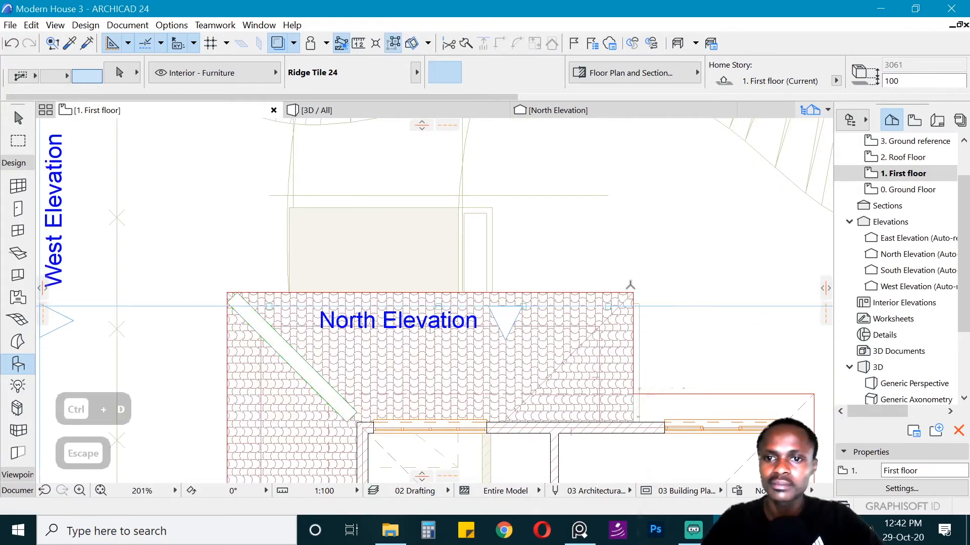
click(505, 303)
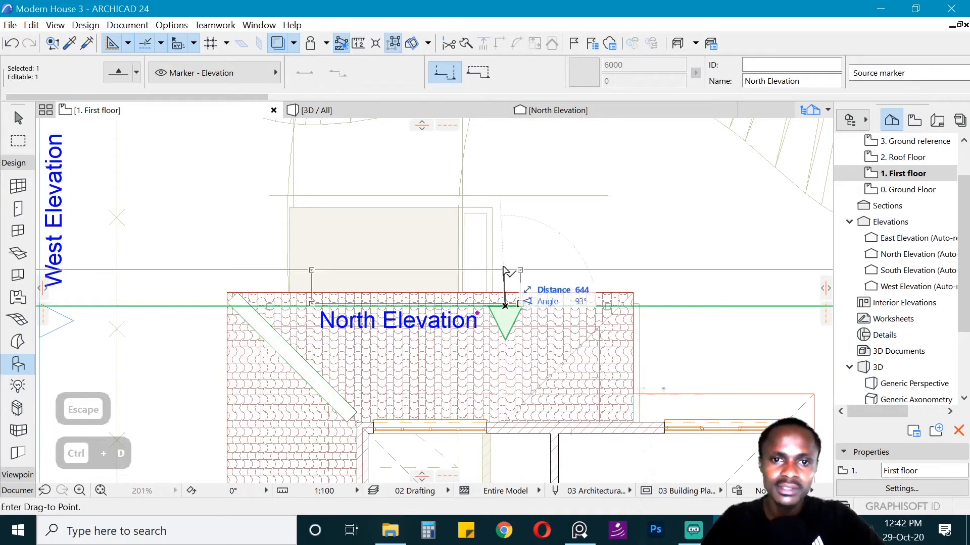
click(505, 306)
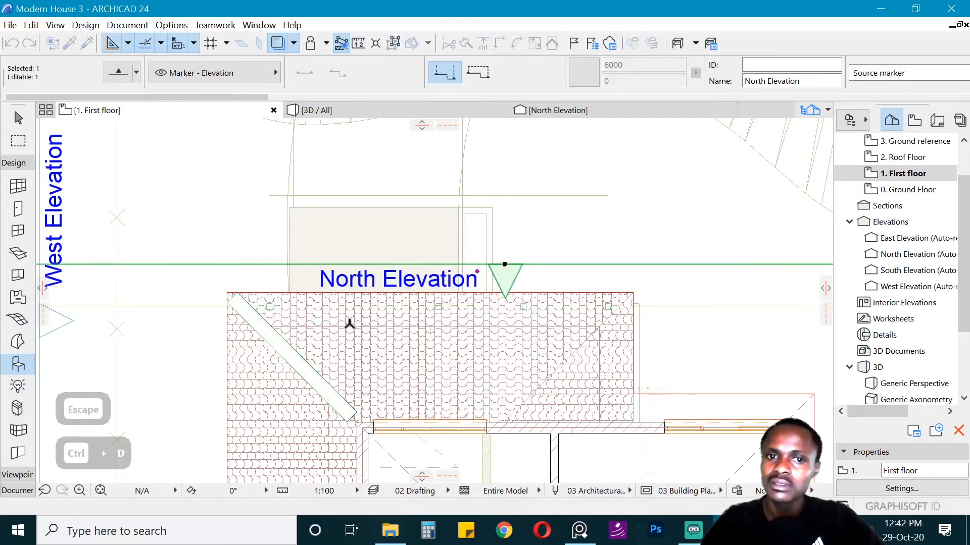
scroll(348, 321, down, 3)
right_click(671, 226)
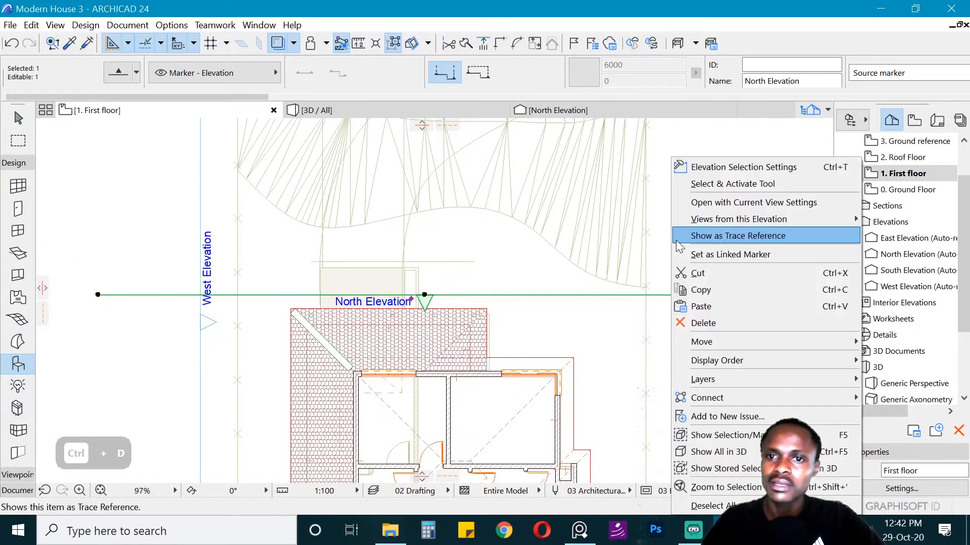
click(722, 202)
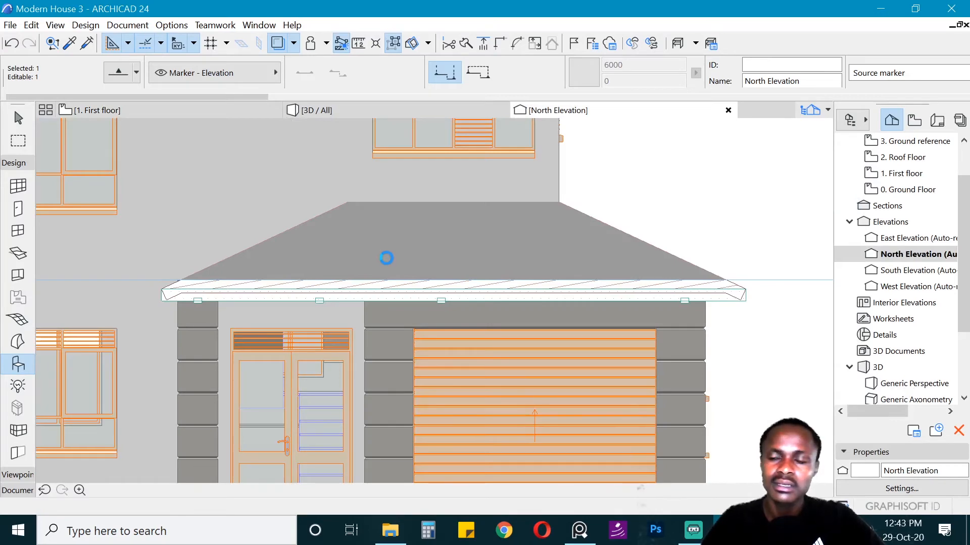
- In the north elevation, move the ridge tile straight down so its lower end reaches the lower roof's fascia
scroll(631, 273, down, 3)
scroll(606, 283, up, 3)
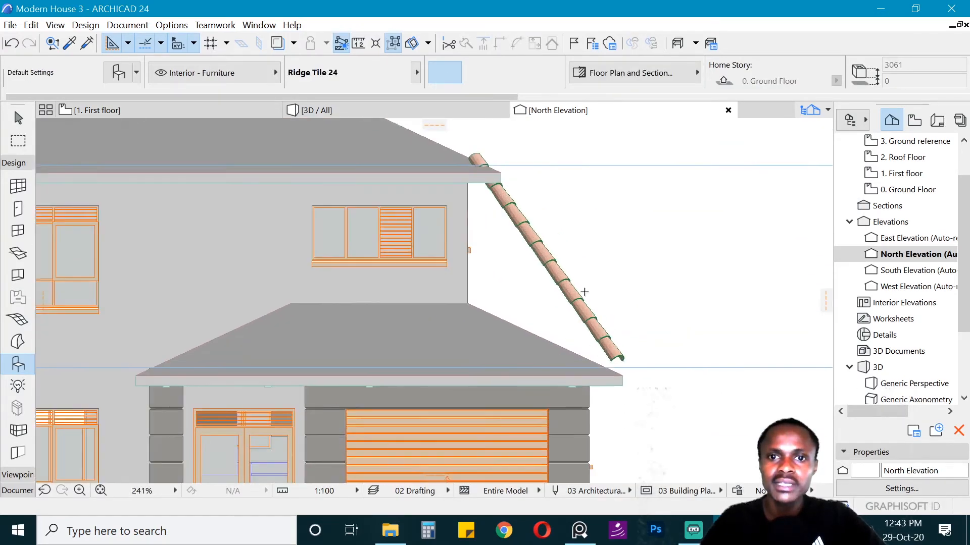
click(584, 291)
key(ctrl+d)
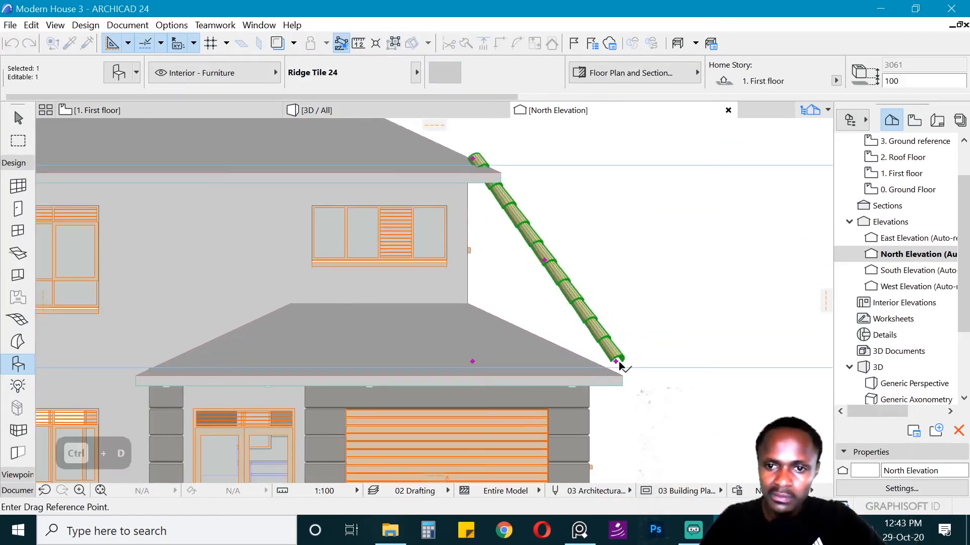
click(616, 362)
scroll(618, 380, up, 3)
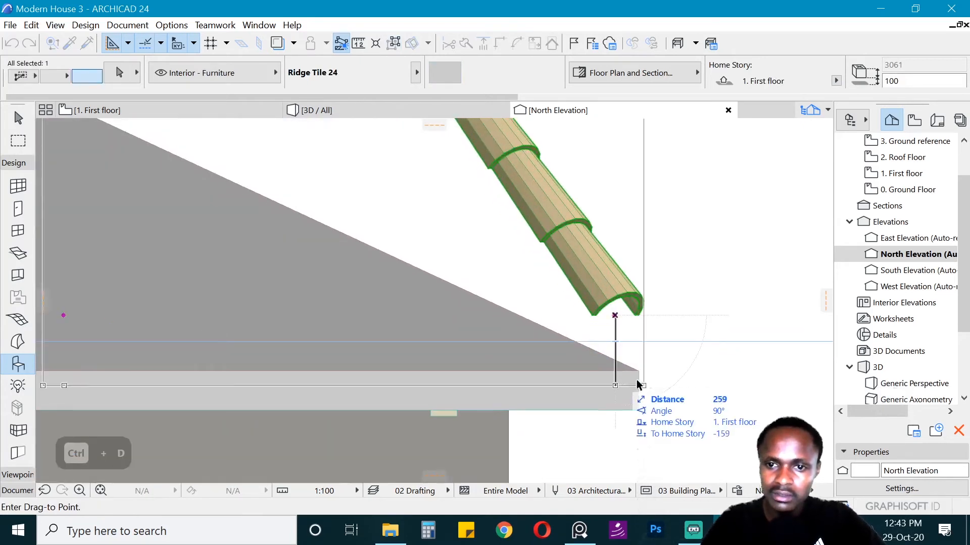
click(637, 393)
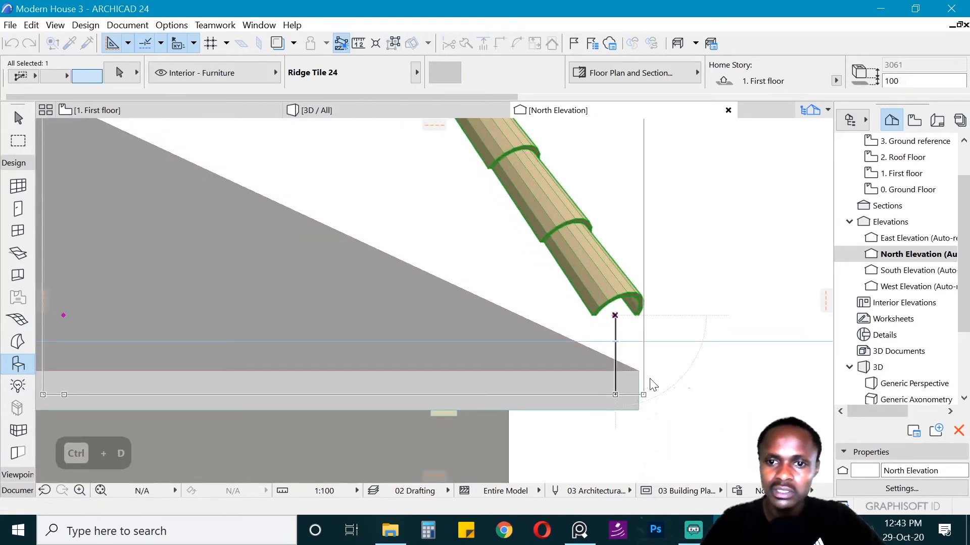
- In the north elevation, lower the ridge tile's ridge height so its upper end meets the lower roof's top at the wall corner
scroll(657, 399, down, 6)
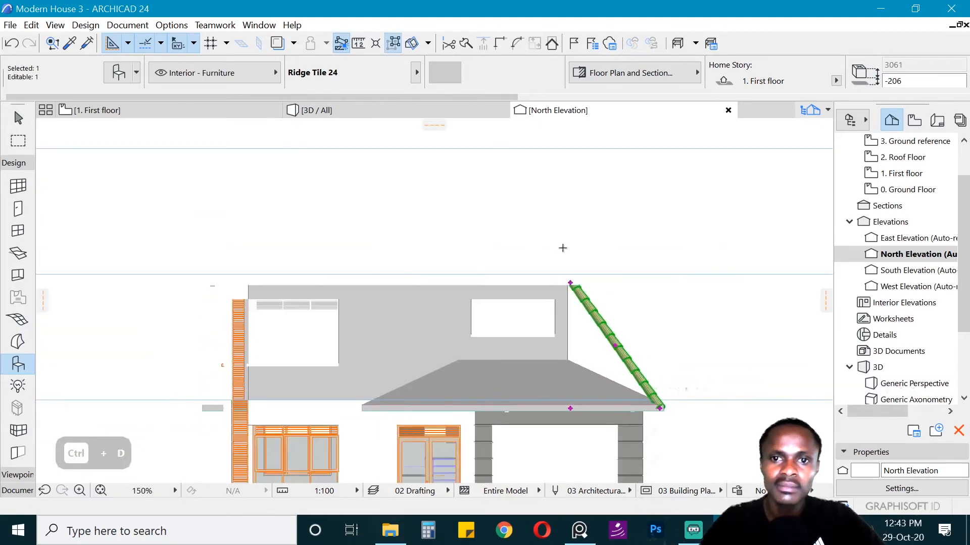
scroll(569, 306, up, 3)
click(567, 305)
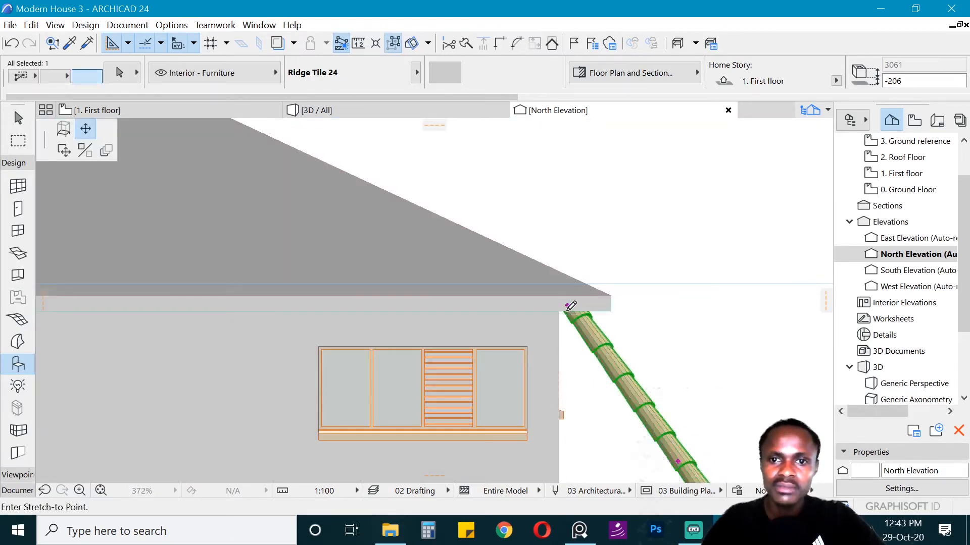
scroll(576, 302, down, 4)
scroll(570, 308, up, 5)
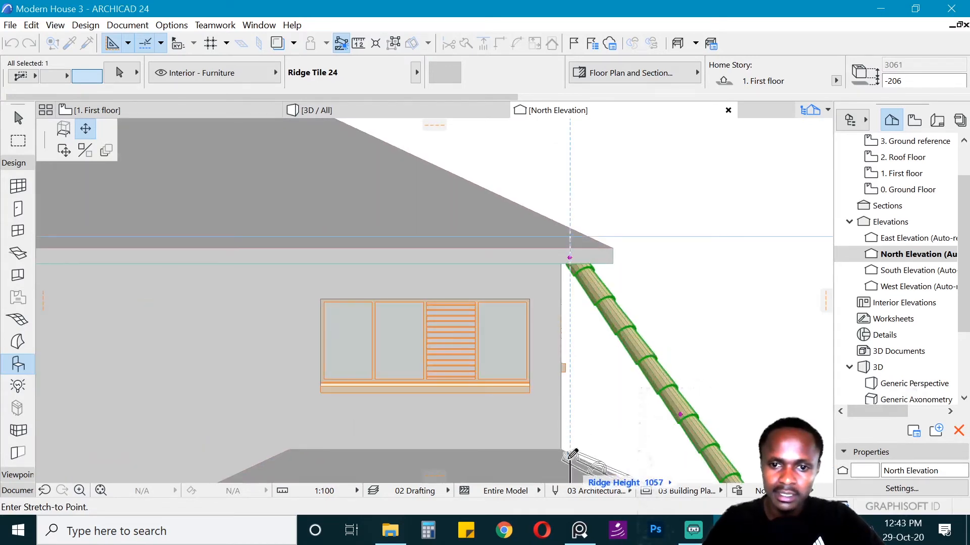
click(587, 407)
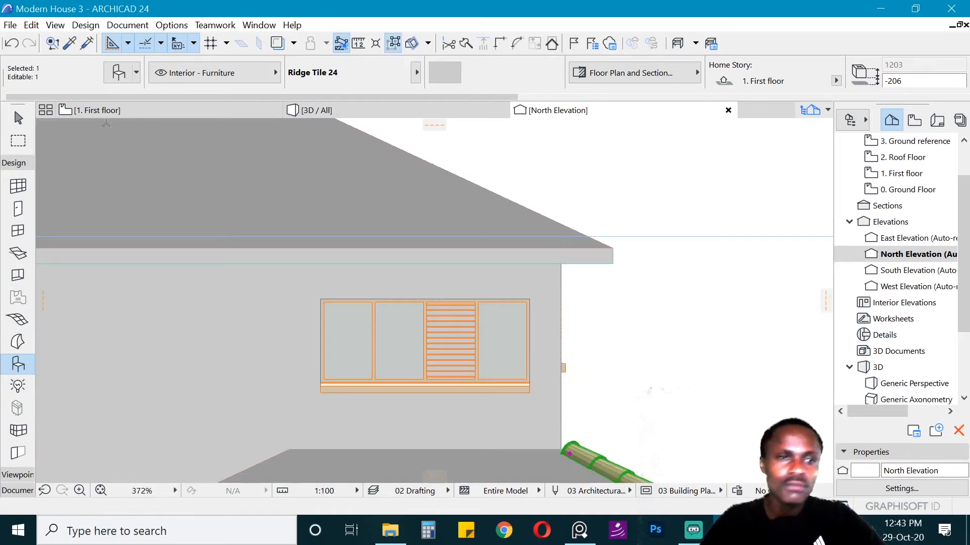
- On the first floor plan, stretch the ridge tile's inner end to the wall corner and return to the 3D view
click(123, 110)
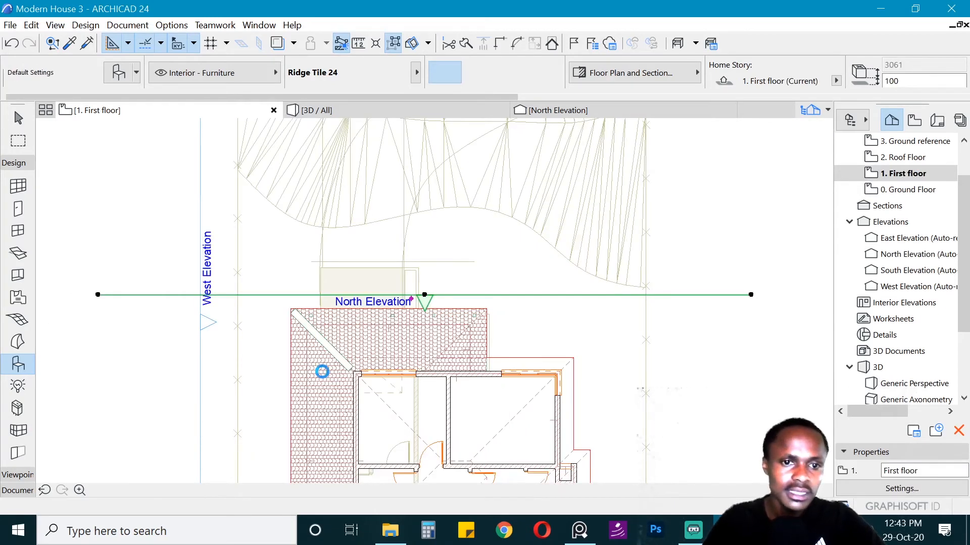
scroll(323, 371, up, 4)
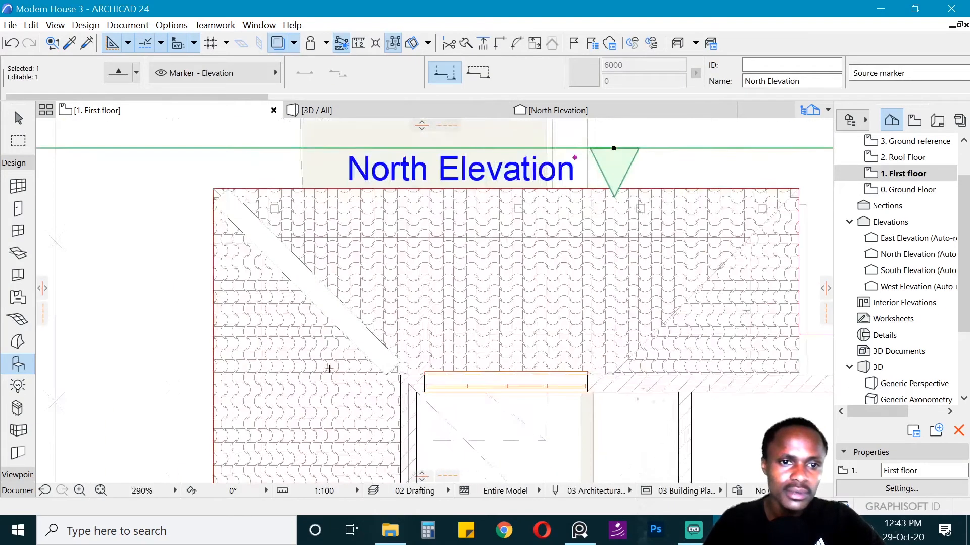
scroll(329, 369, up, 1)
click(408, 363)
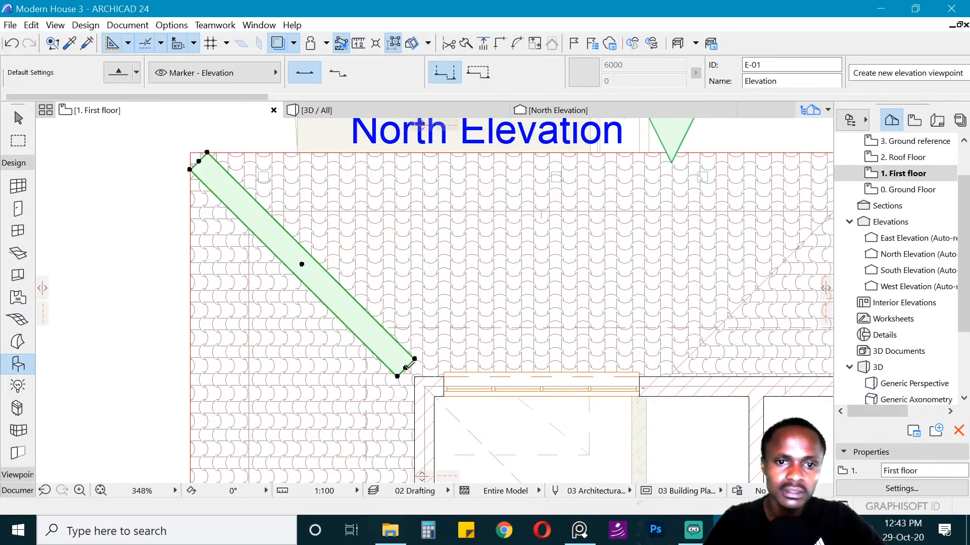
click(406, 368)
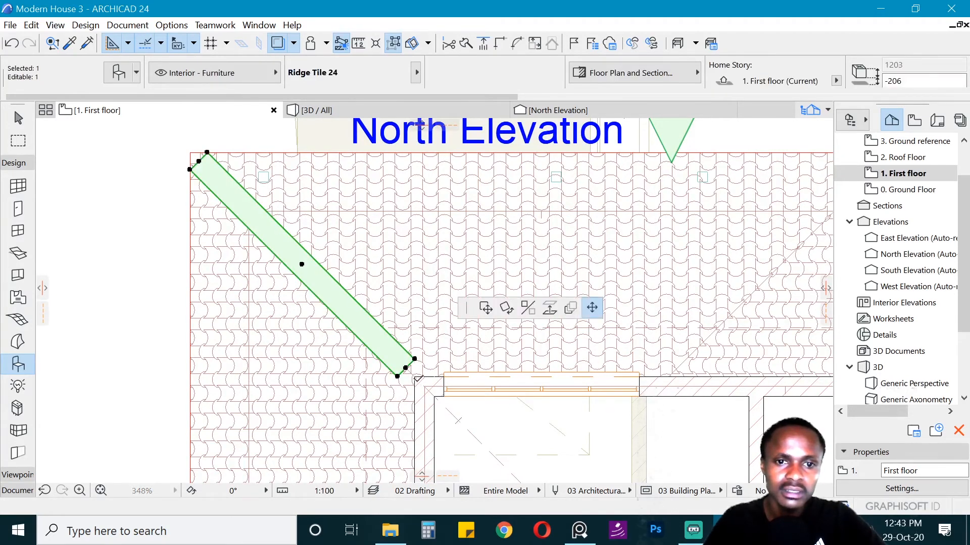
click(416, 376)
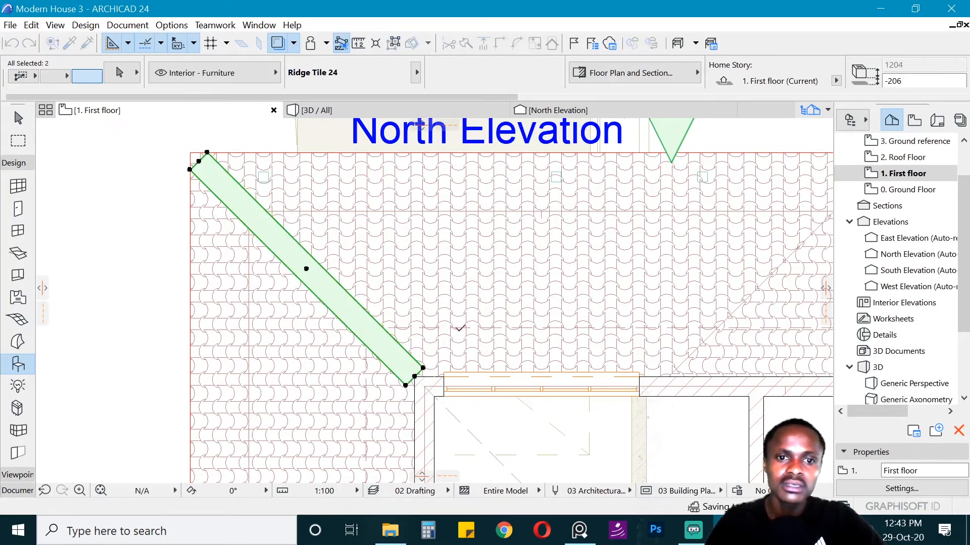
key(F3)
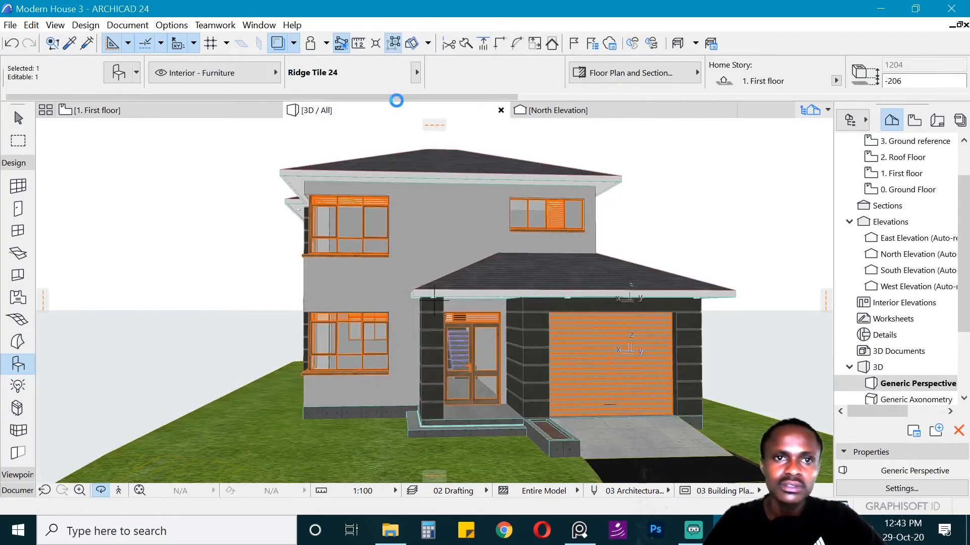
- Back in the north elevation, reduce the ridge tile's ridge height slightly at its upper end, to an overall height of about 1175 mm
click(561, 112)
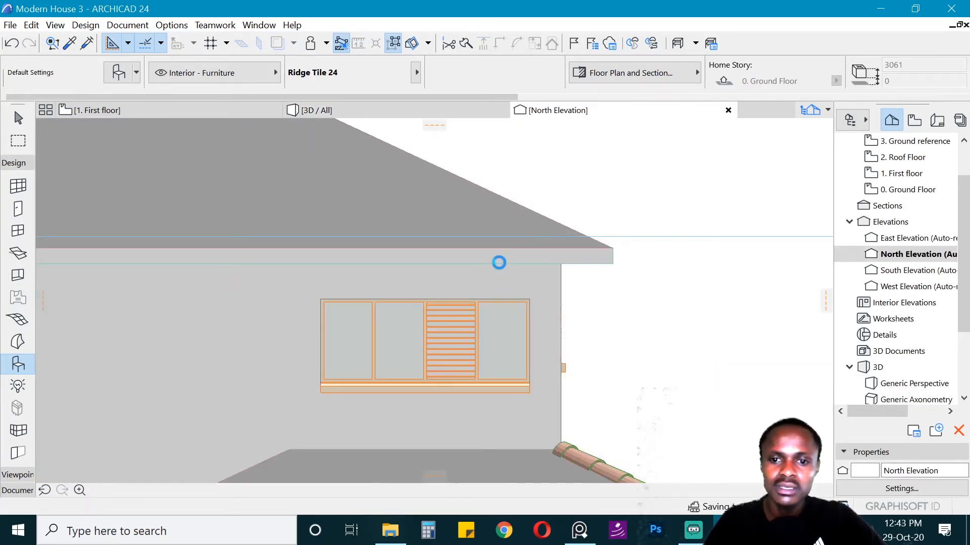
scroll(499, 263, down, 5)
scroll(543, 302, up, 3)
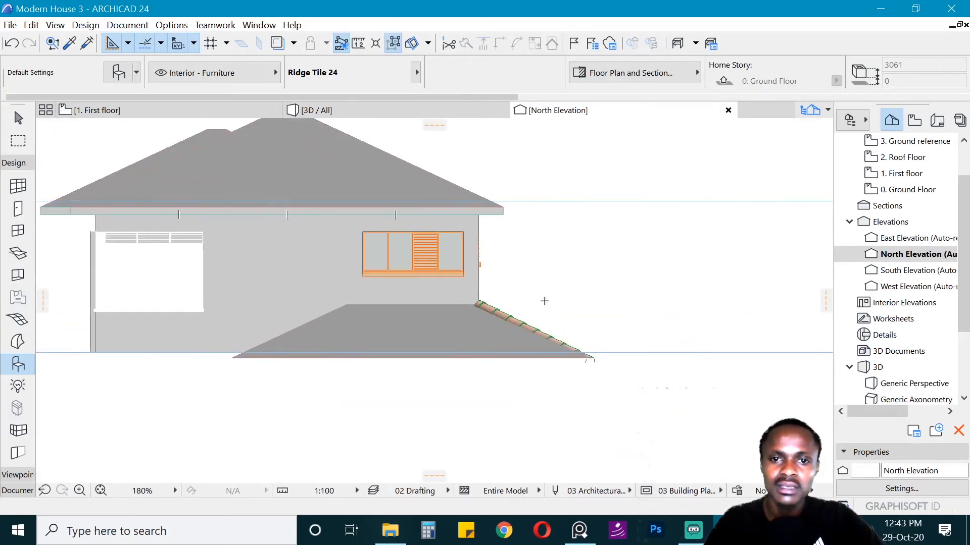
scroll(544, 303, up, 5)
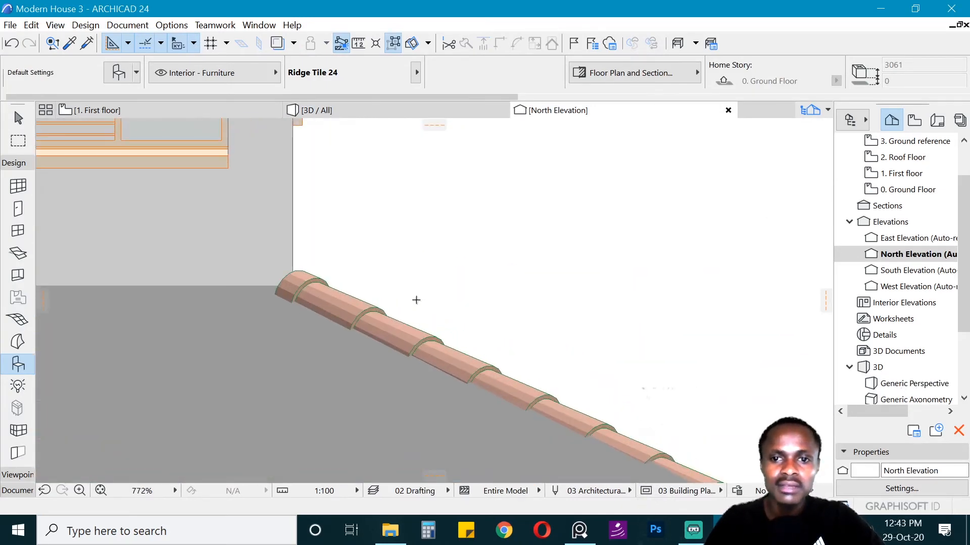
key(Escape)
click(306, 285)
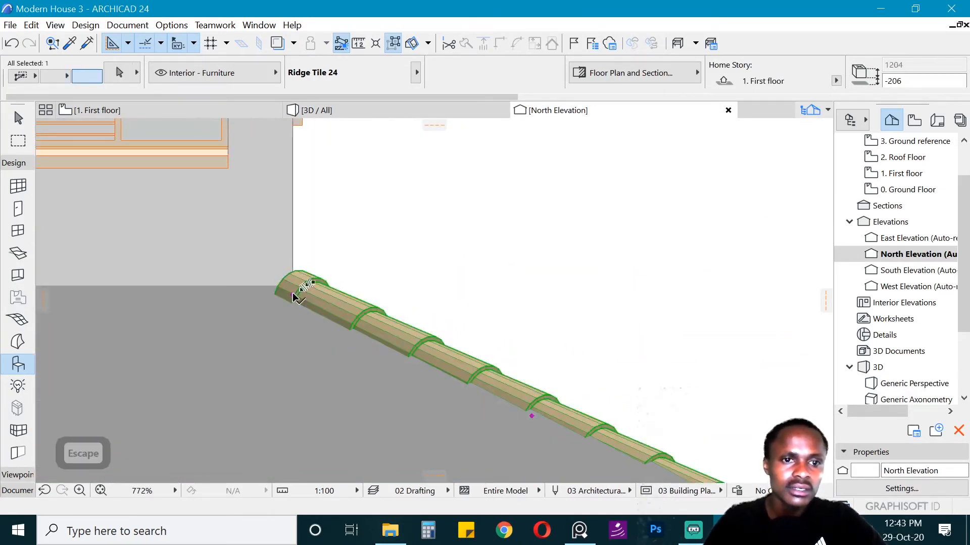
click(296, 297)
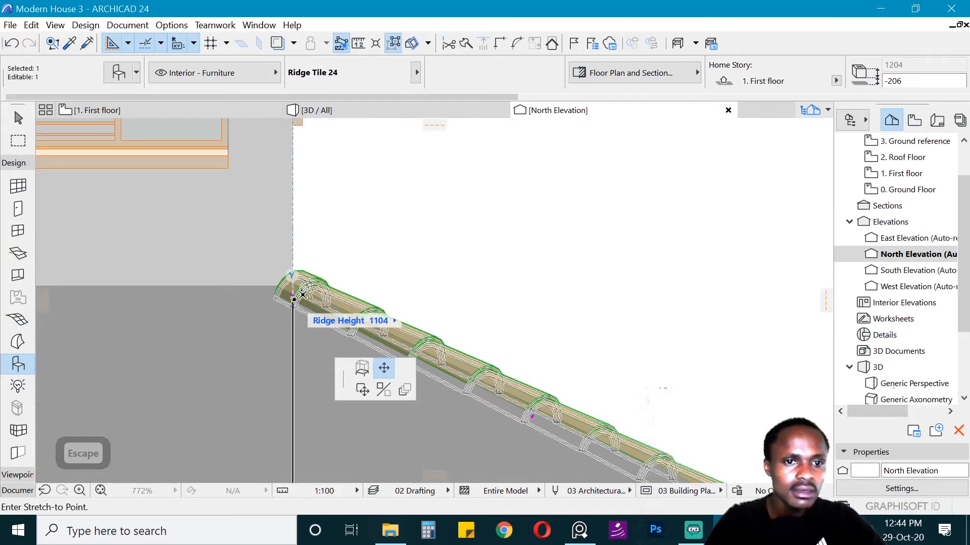
click(330, 274)
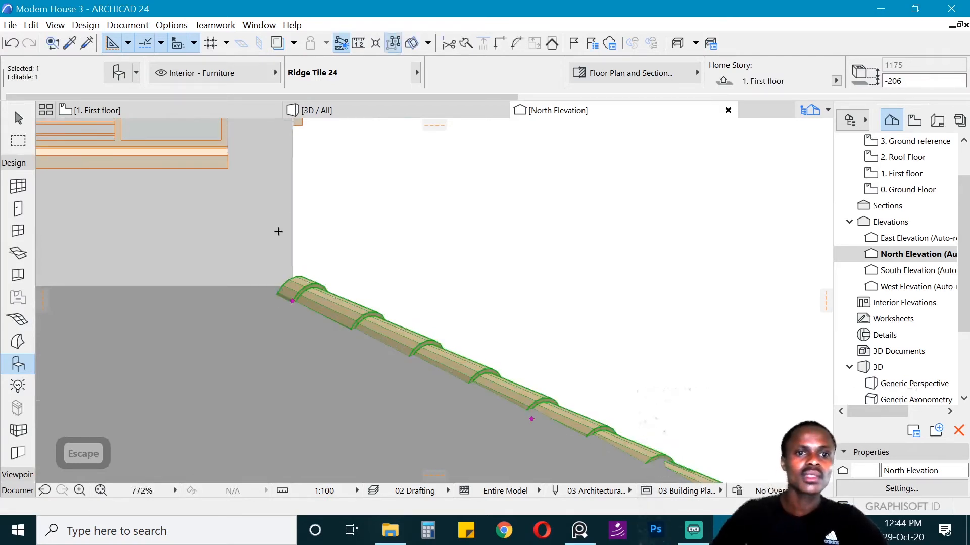
- Move the ridge tile straight up about 91 mm so its lower end rests on the fascia's top edge
scroll(360, 298, down, 3)
scroll(528, 412, up, 3)
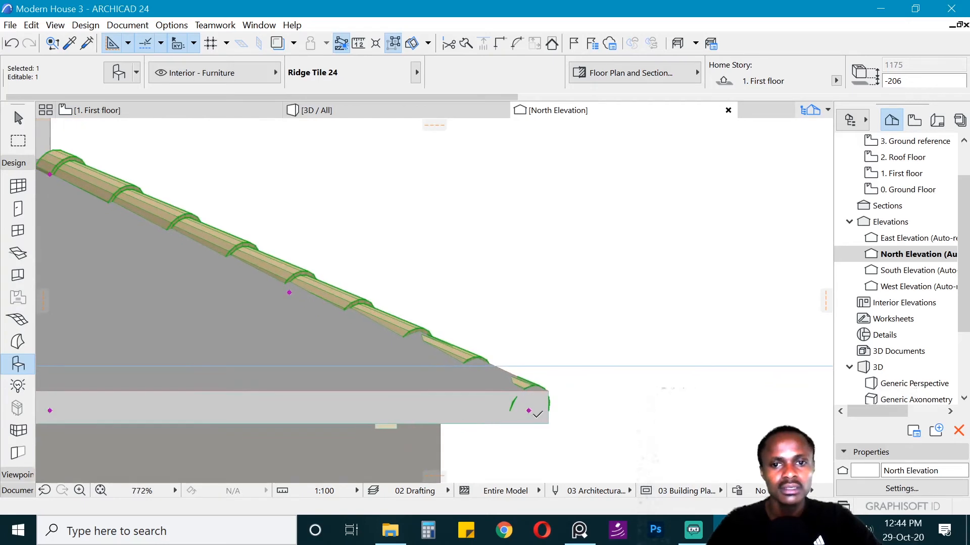
key(ctrl+d)
click(528, 411)
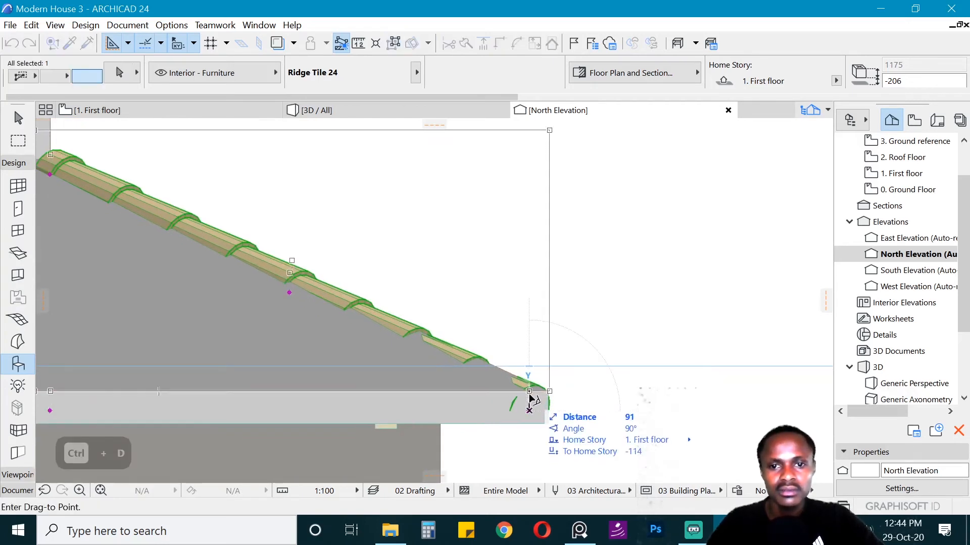
click(543, 355)
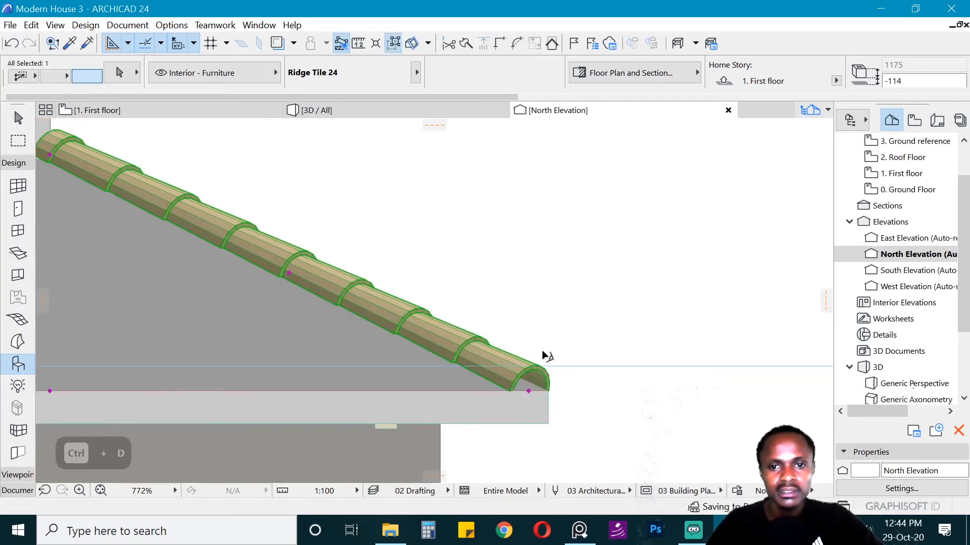
- Lower the ridge height again at the wall corner, to an overall tile height of about 1148 mm, to match the roof slope
scroll(538, 376, down, 4)
scroll(385, 304, up, 9)
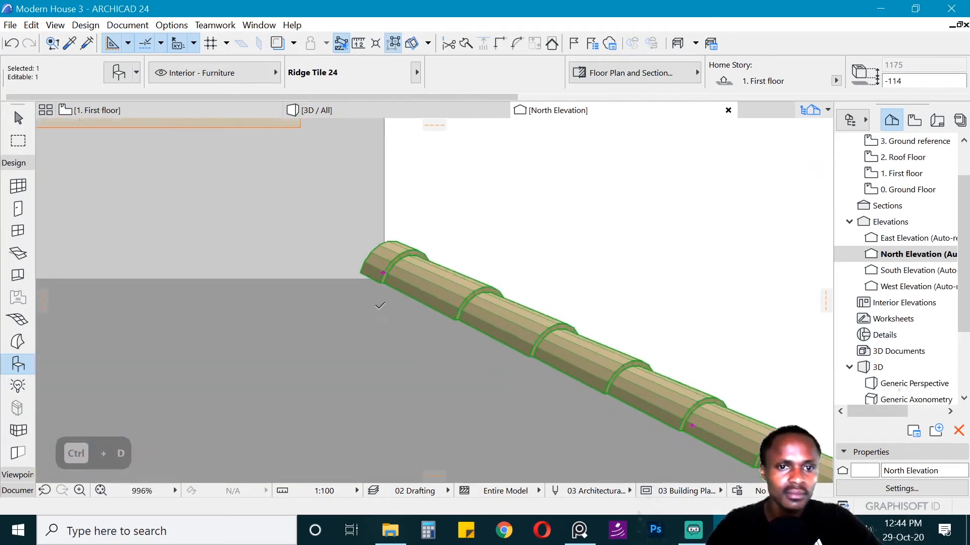
click(392, 228)
click(393, 251)
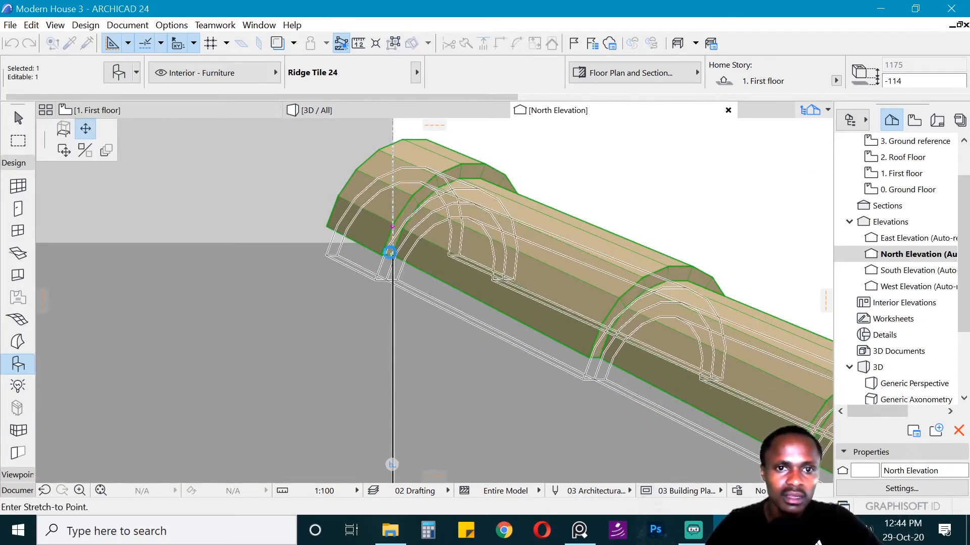
- Adjust the ridge tile vertically to sink its lower end slightly into the fascia, at an elevation of about -150 mm to the first floor
scroll(393, 253, down, 9)
scroll(319, 333, up, 5)
key(ctrl+d)
click(337, 337)
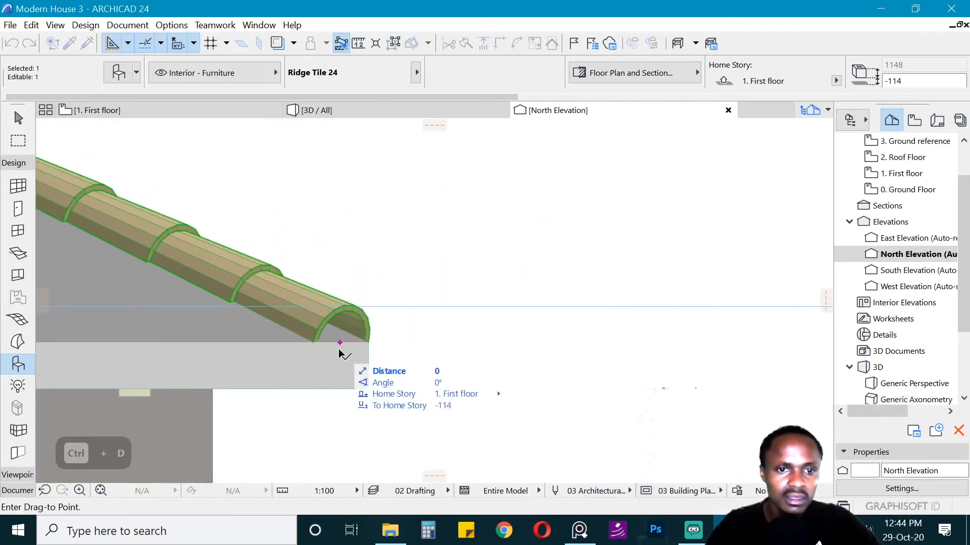
click(339, 354)
scroll(354, 357, up, 2)
key(ctrl+d)
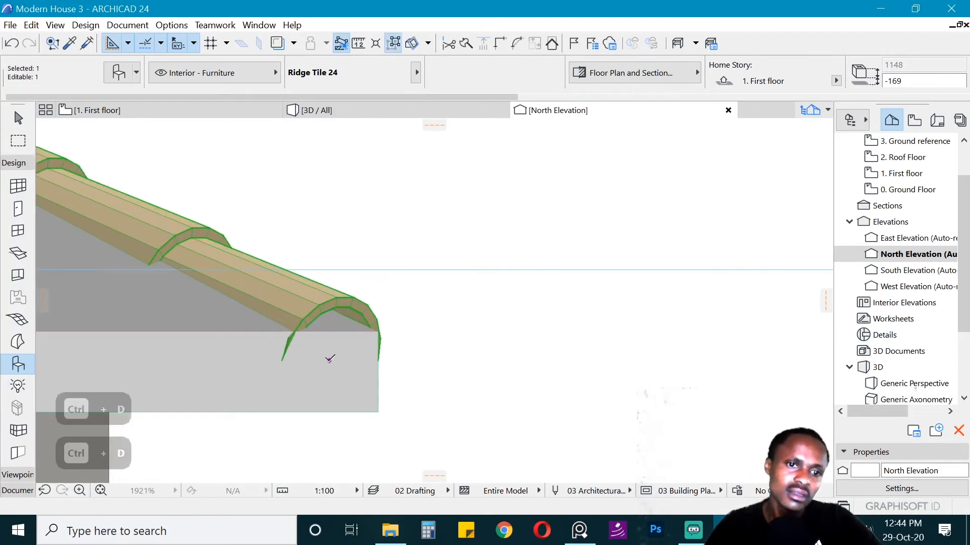
click(329, 360)
click(330, 352)
key(Escape)
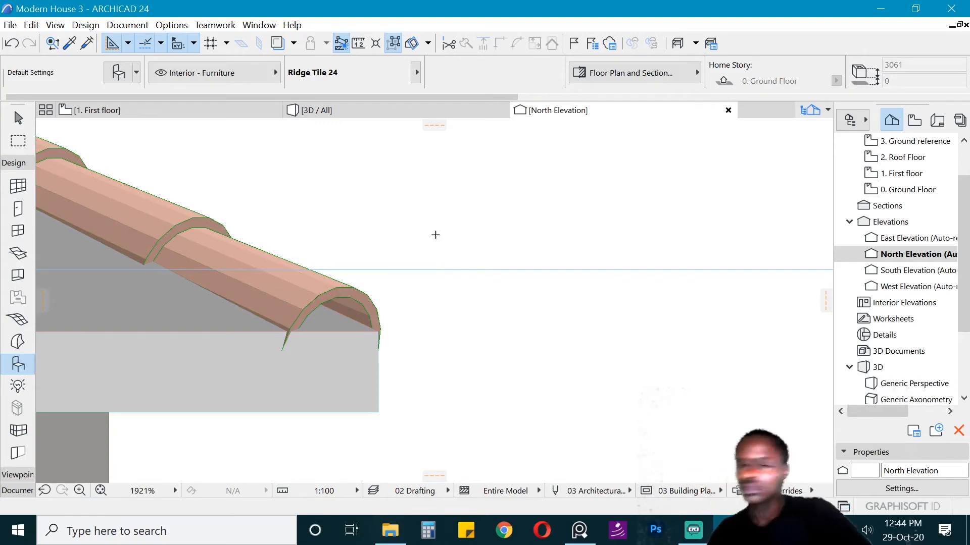
- In the 3D view, override the surface of the ridge tile on the garage roof hip with Paint - Light Gray
scroll(392, 239, down, 5)
click(381, 110)
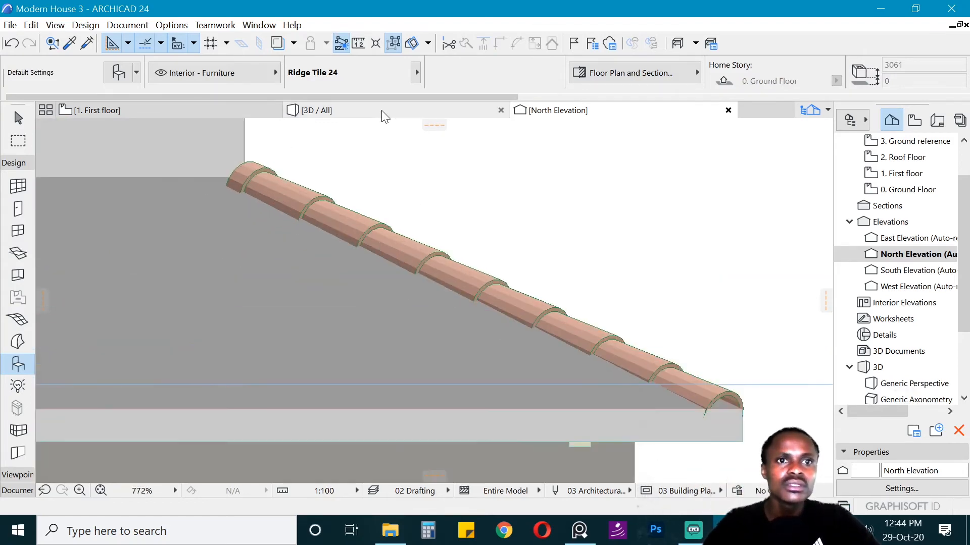
shift+middle_drag(662, 273, 476, 253)
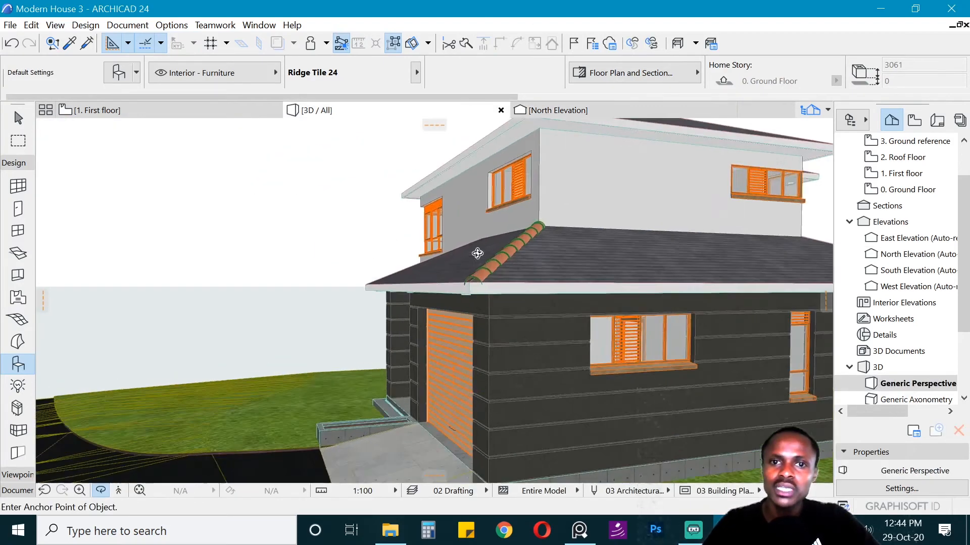
scroll(485, 252, up, 4)
key(Escape)
key(Escape)
click(536, 264)
key(ctrl+t)
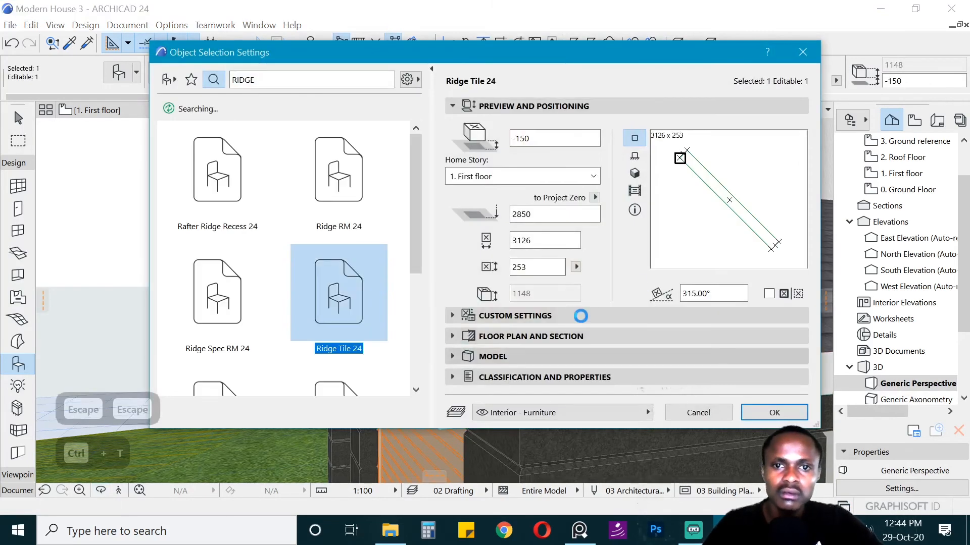
click(545, 353)
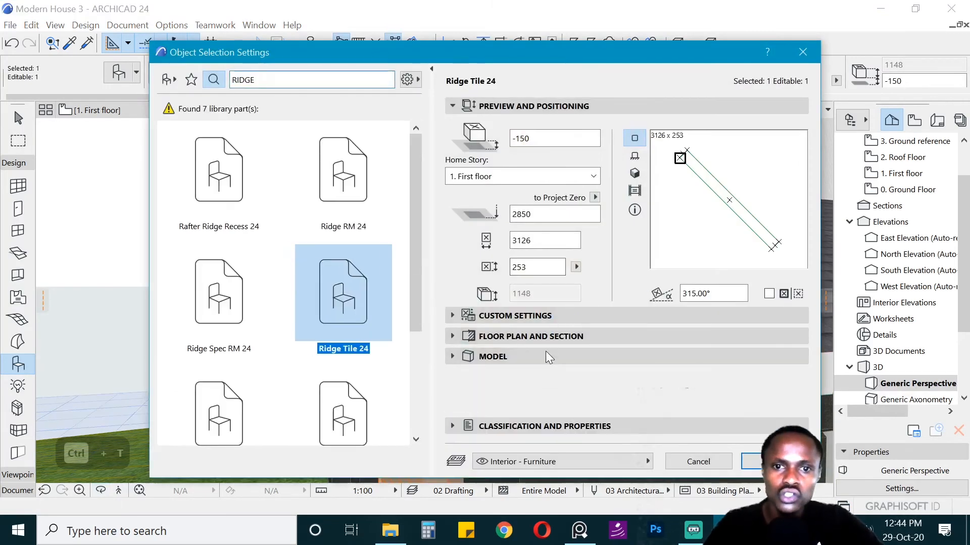
click(566, 404)
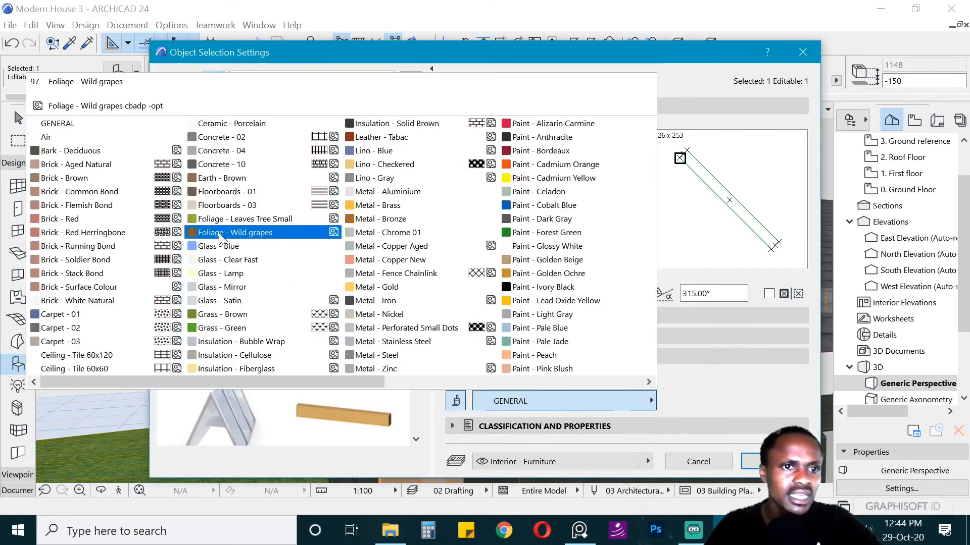
click(551, 314)
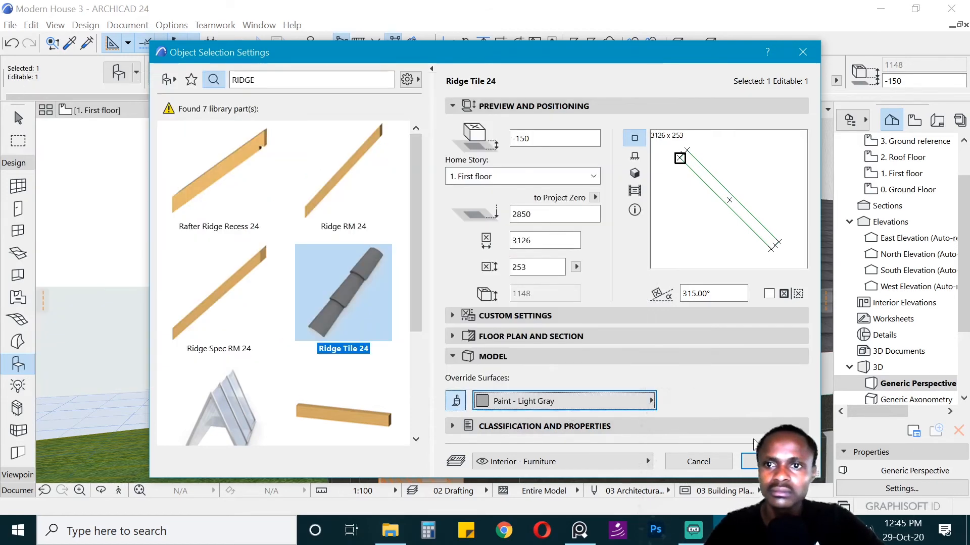
key(Return)
key(Escape)
scroll(509, 276, down, 3)
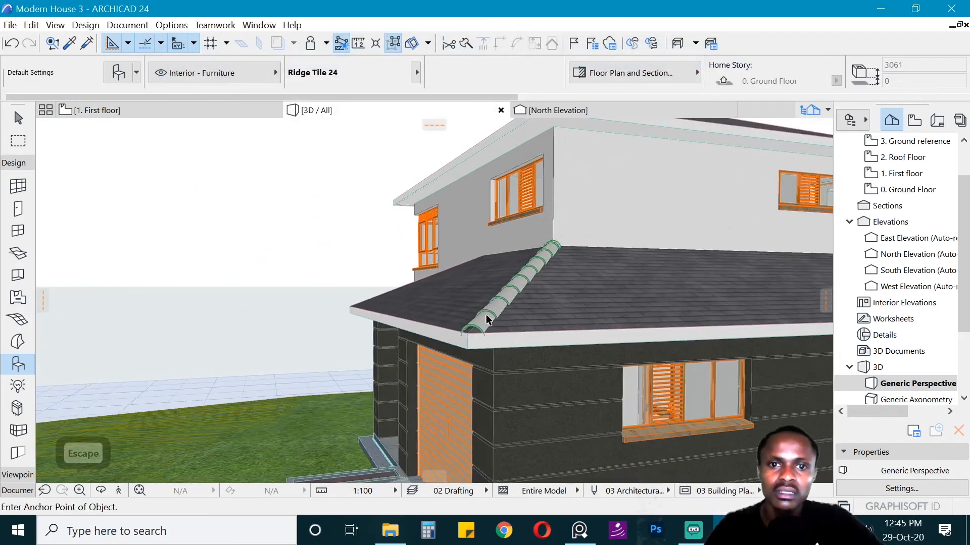
- Set the surface override of the ridge tile on the garage roof hip to Paint - Dark Gray
key(ctrl+t)
click(556, 401)
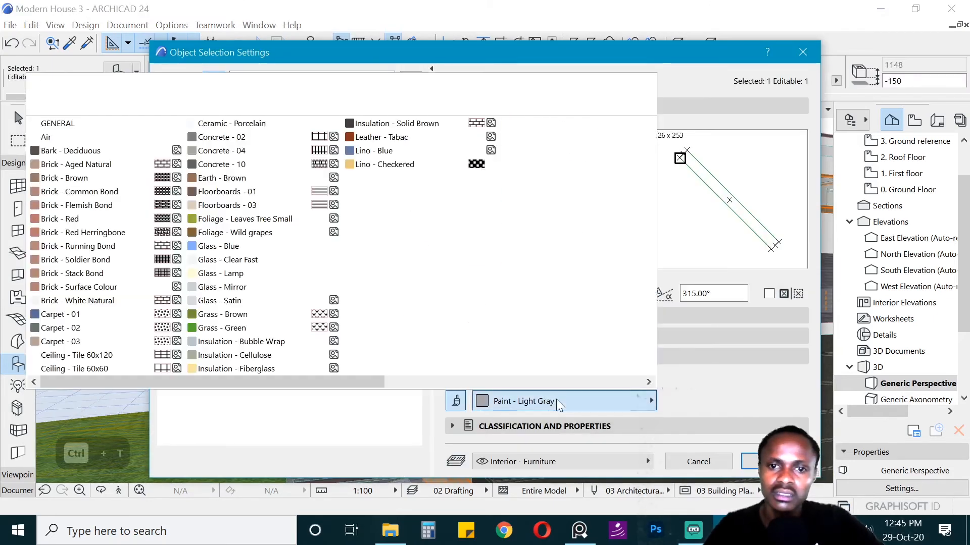
key(p)
key(p)
key(p)
key(p)
key(p)
key(p)
key(p)
key(p)
key(p)
key(p)
key(p)
key(p)
key(p)
key(p)
key(p)
key(p)
key(p)
key(p)
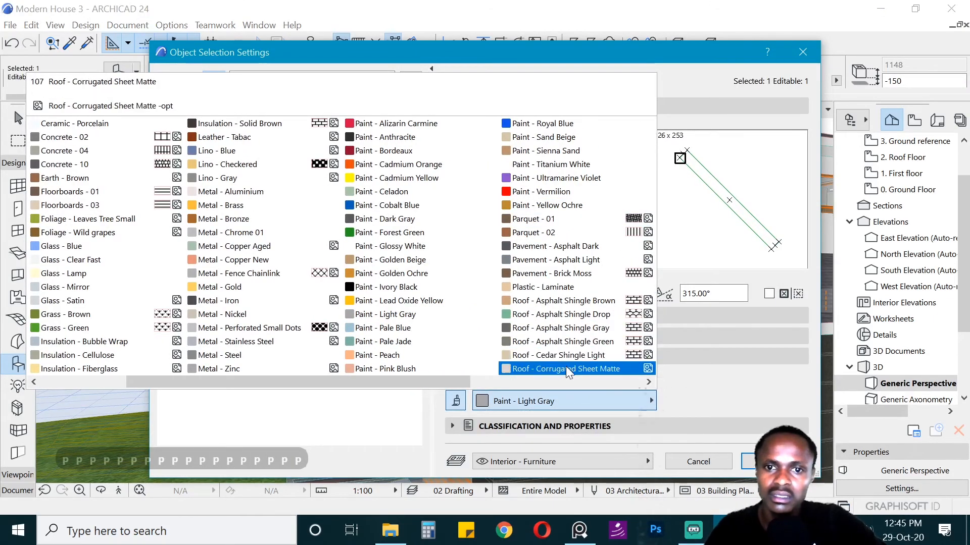
scroll(570, 368, down, 2)
key(p)
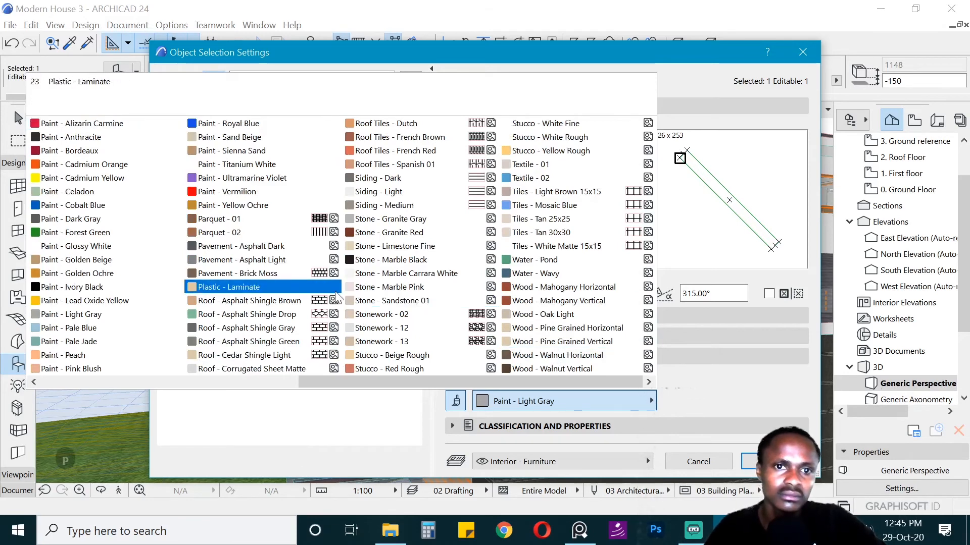
scroll(341, 303, up, 3)
key(p)
key(p)
key(p)
key(p)
key(p)
key(p)
key(p)
key(p)
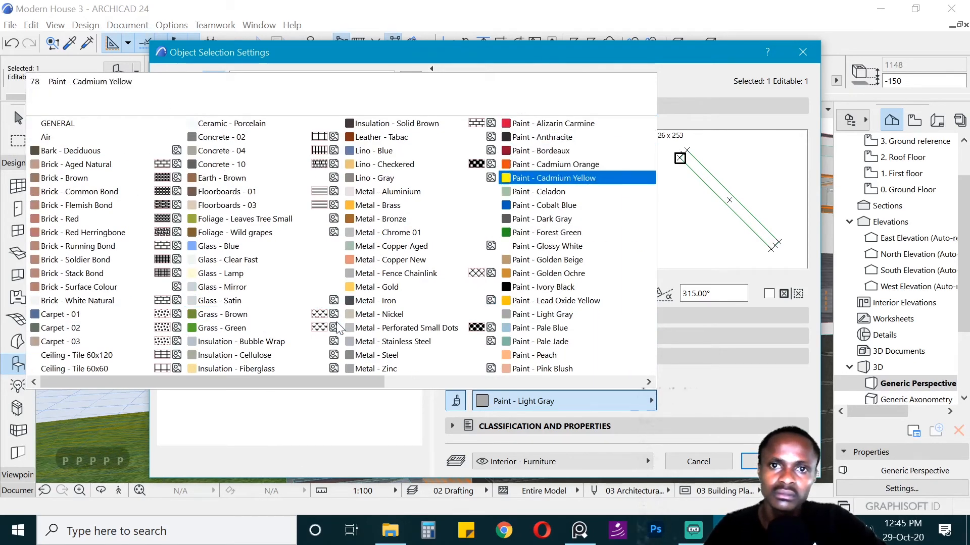
click(553, 219)
key(Return)
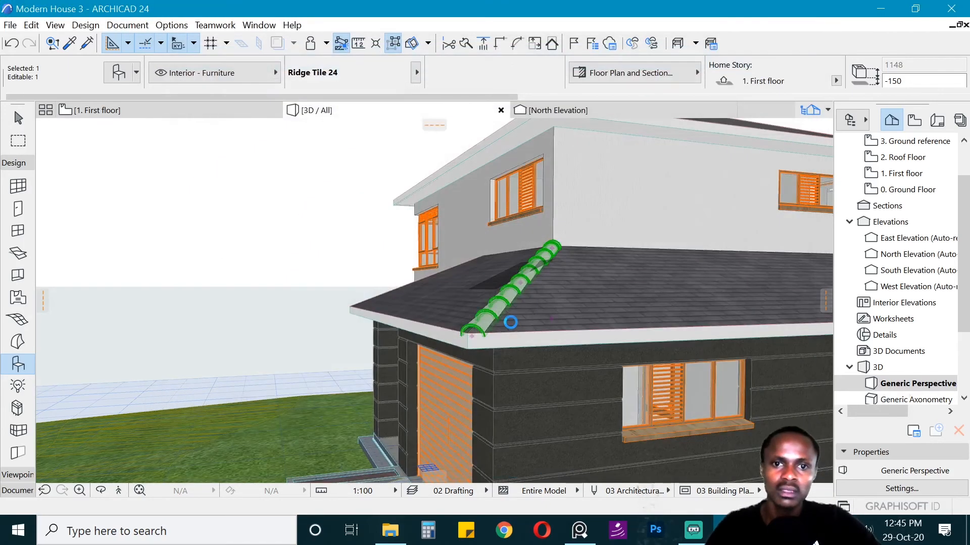
key(Escape)
- On the first floor plan, mirror a copy of the ridge tile for the north roof's opposite hip and drag it onto the roof's north-east corner
scroll(571, 283, down, 3)
key(o)
drag(497, 268, 474, 274)
drag(574, 299, 624, 308)
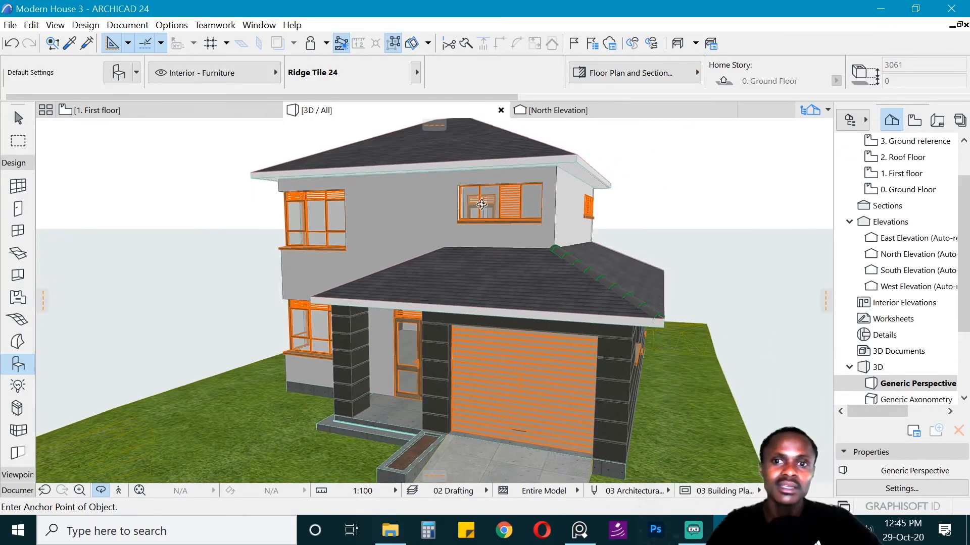
key(F2)
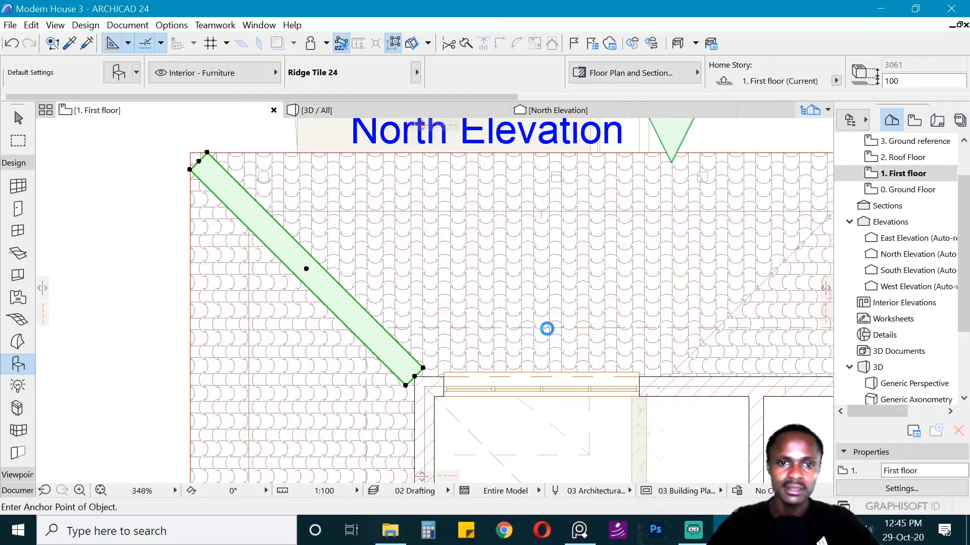
scroll(546, 329, down, 2)
key(ctrl+shift+m)
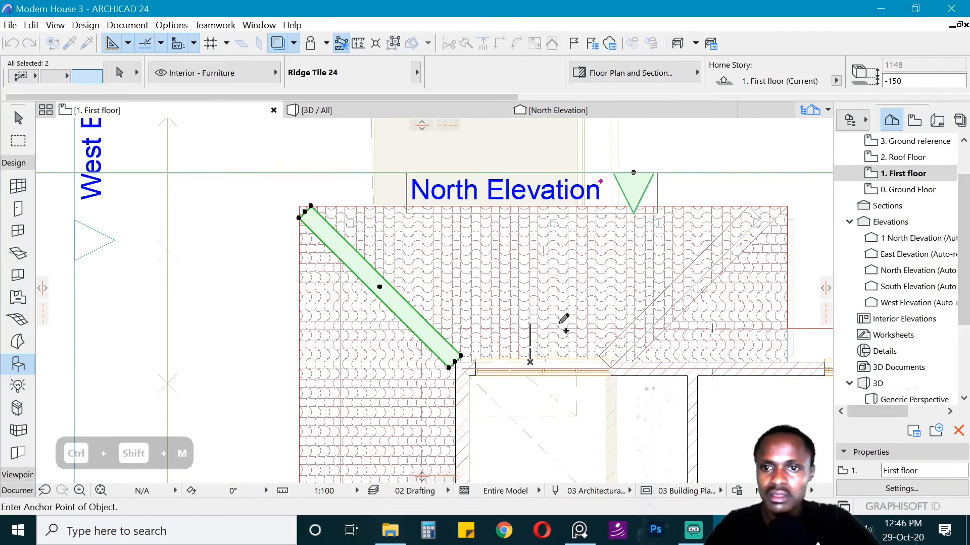
click(560, 323)
key(ctrl+d)
scroll(781, 214, up, 2)
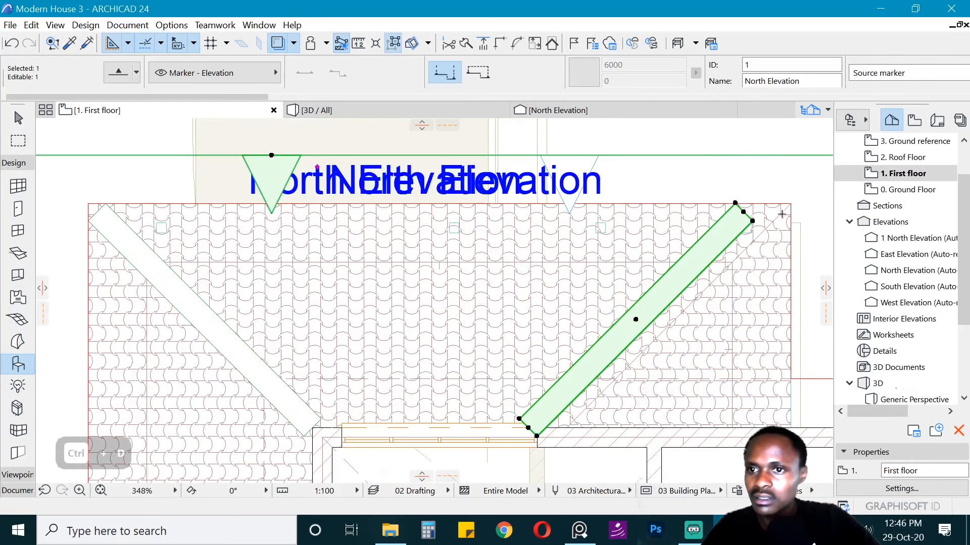
key(ctrl+d)
key(Escape)
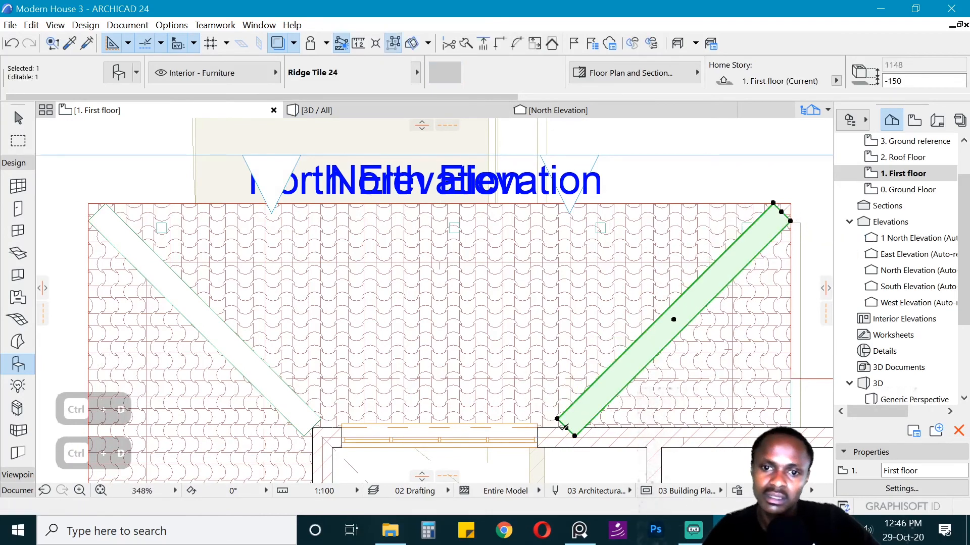
- Drag a copy of the ridge tile to the lower roof's south-west corner and mirror it onto the hip there
scroll(434, 295, down, 4)
key(ctrl+d)
scroll(512, 273, up, 4)
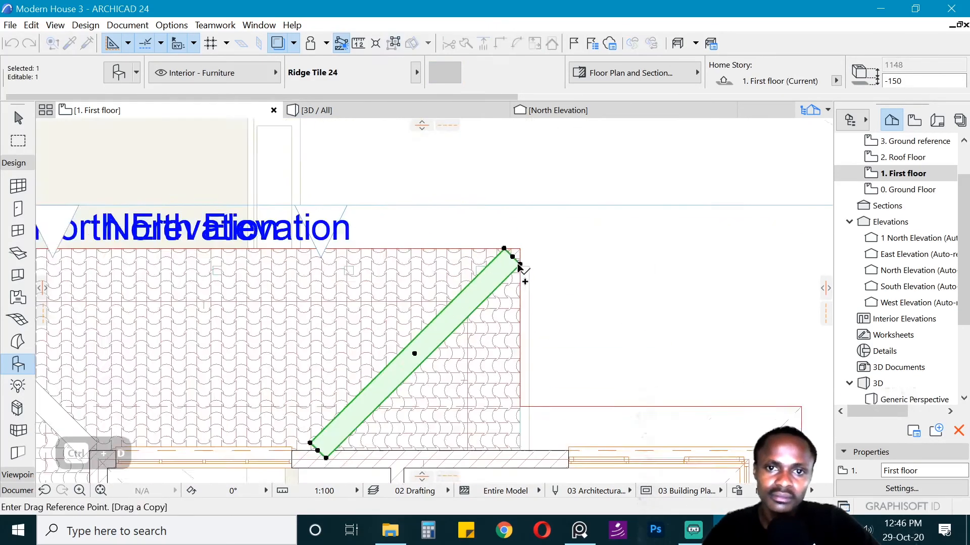
click(519, 247)
scroll(602, 239, down, 5)
scroll(500, 384, up, 4)
click(498, 389)
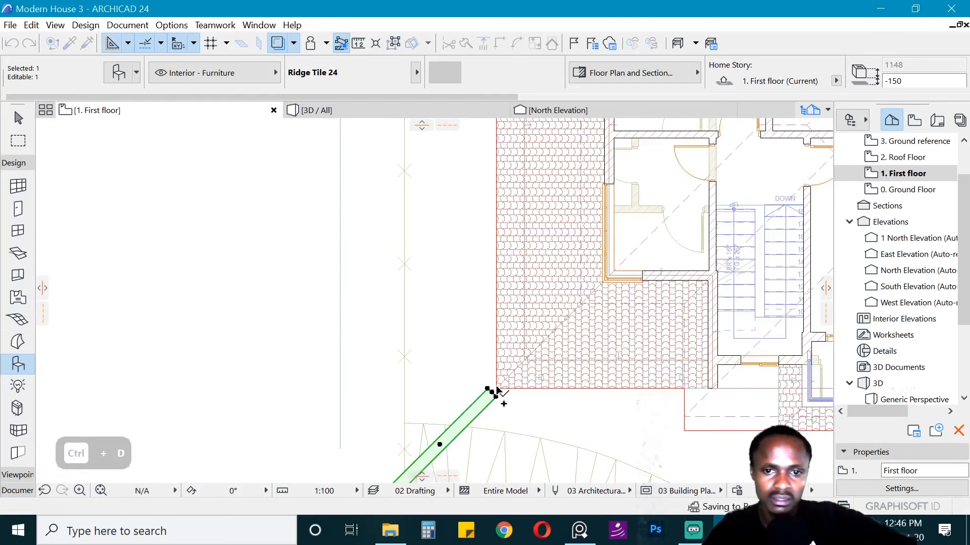
key(ctrl+m)
click(520, 403)
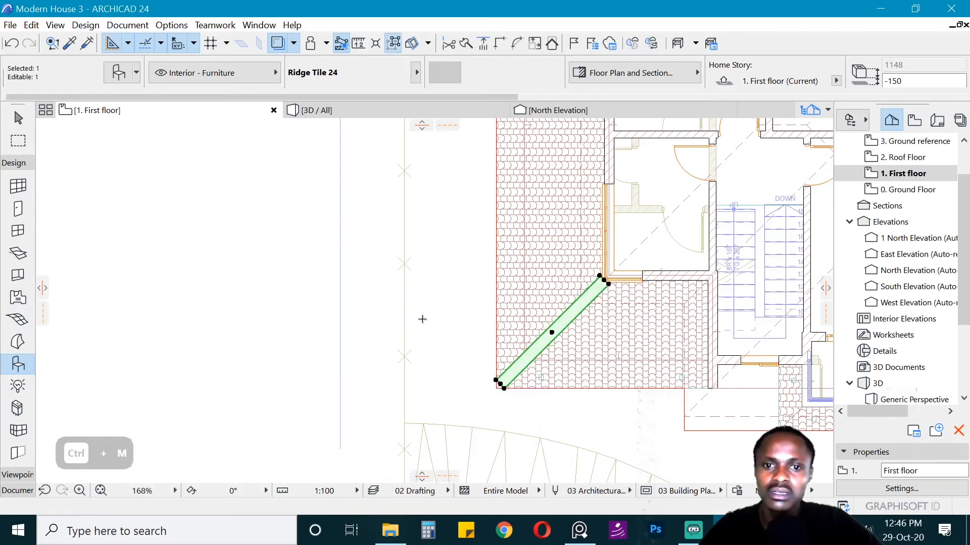
- Drag a copy of the ridge tile to the balcony roof's south-west corner and shorten it to the balcony corner
scroll(324, 374, down, 2)
key(ctrl+d)
click(346, 366)
scroll(550, 411, up, 4)
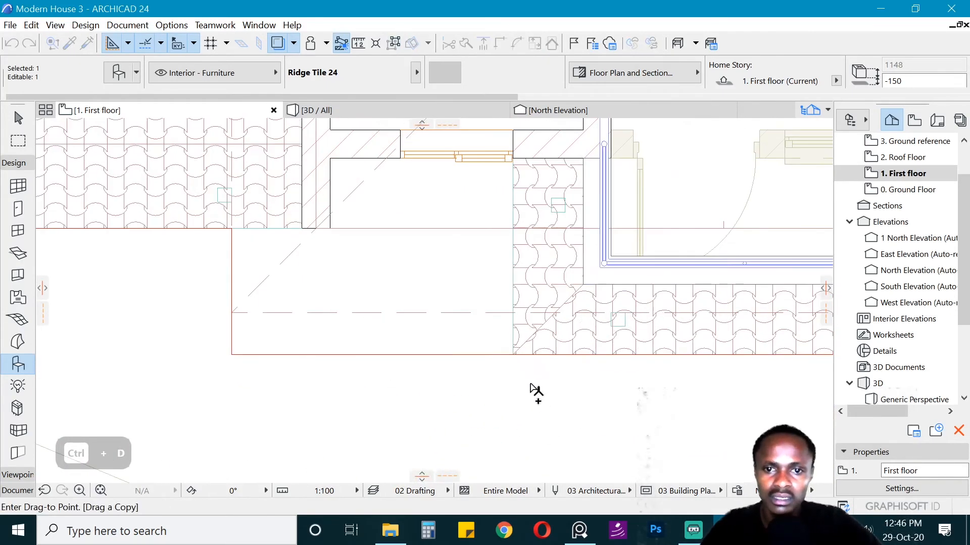
click(513, 354)
scroll(442, 375, down, 2)
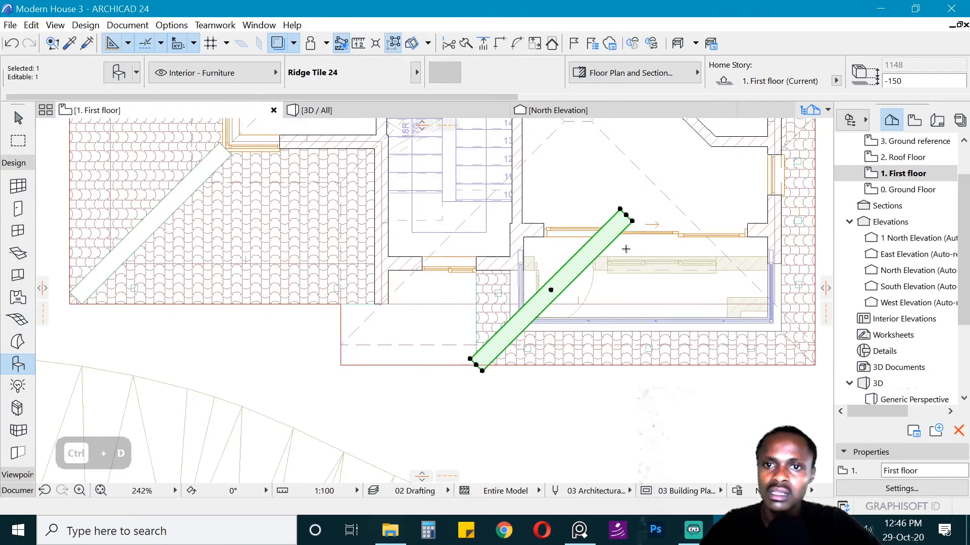
click(476, 365)
click(516, 324)
- In the South Elevation, lower the short ridge tile's ridge height to match the roof slope, with an overall tile height of about 305 mm
scroll(452, 222, down, 4)
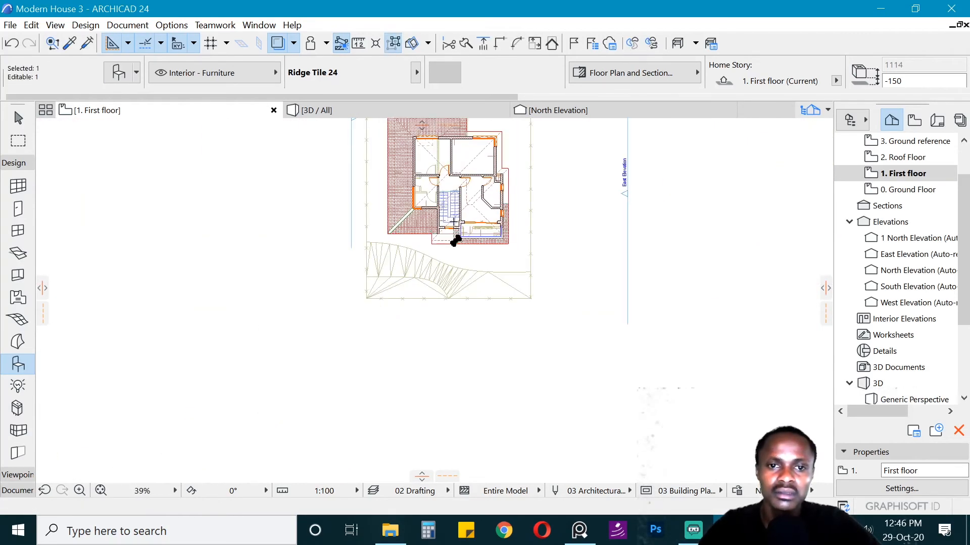
right_click(548, 253)
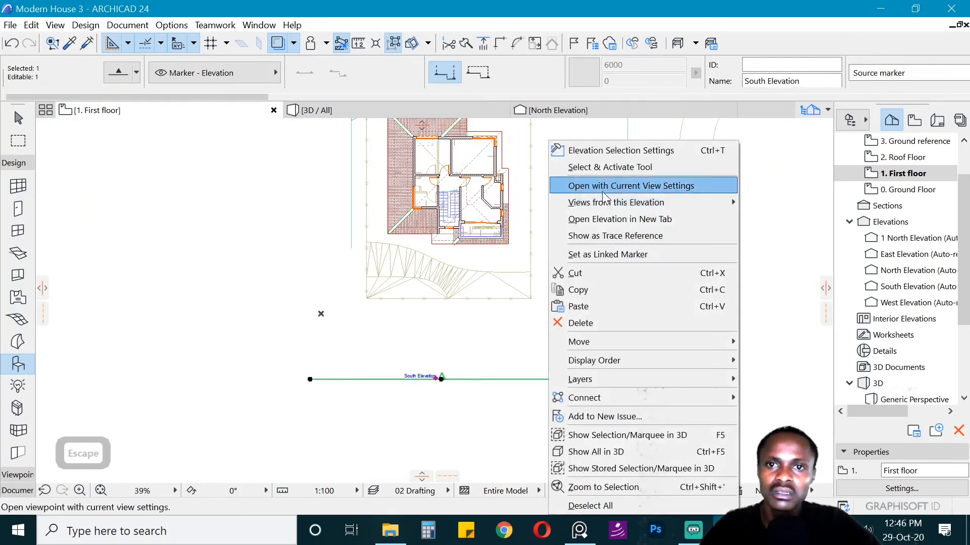
click(627, 187)
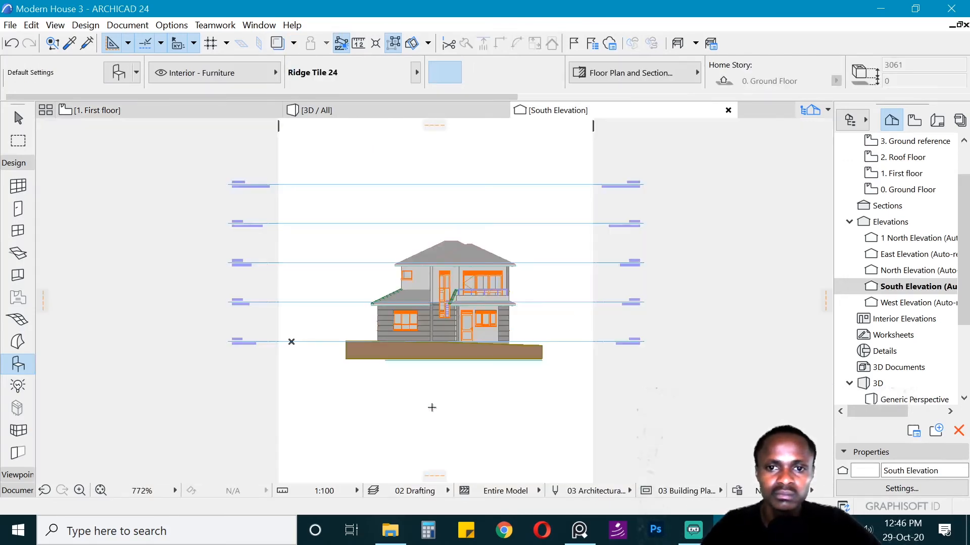
scroll(455, 298, up, 10)
click(431, 385)
click(432, 384)
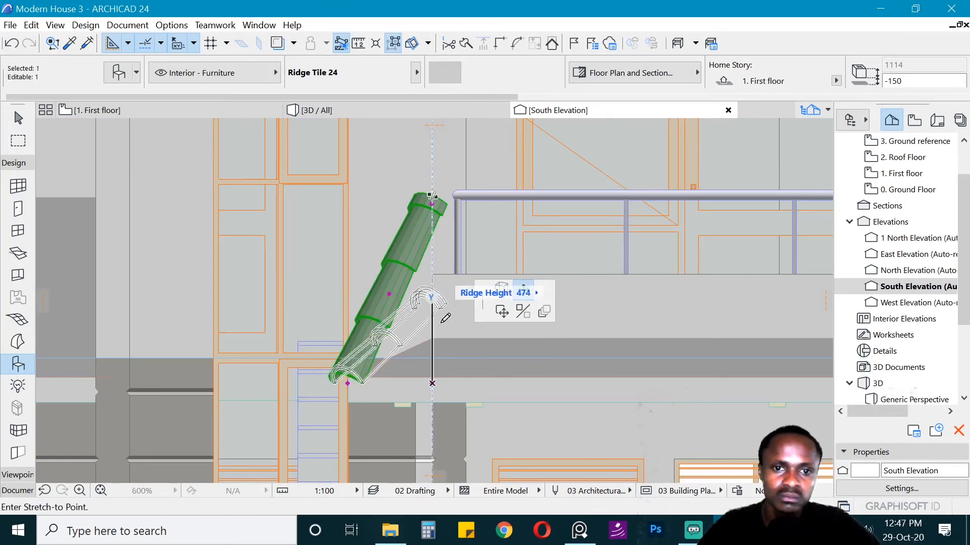
key(Escape)
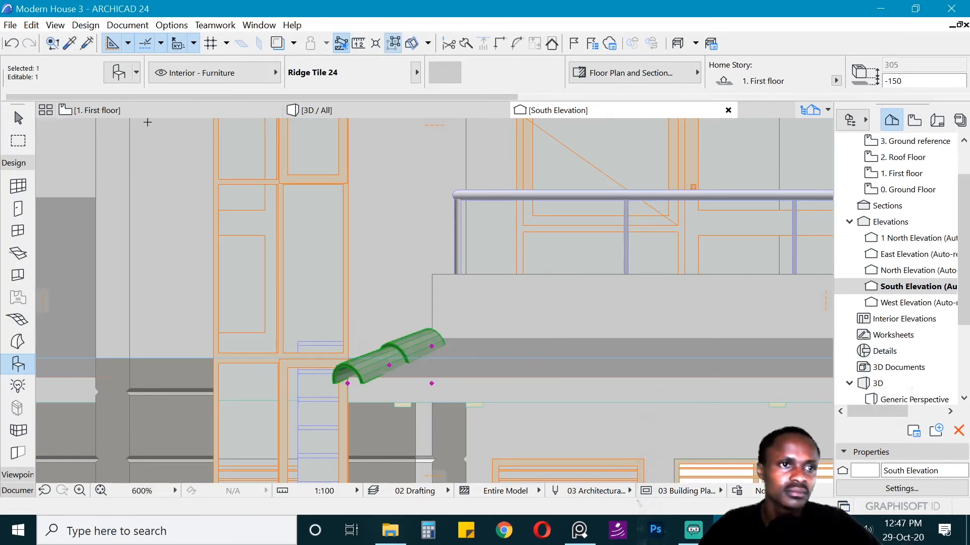
- On the first floor plan, mirror a copy of the short ridge tile onto the balcony roof's south-east hip
key(F2)
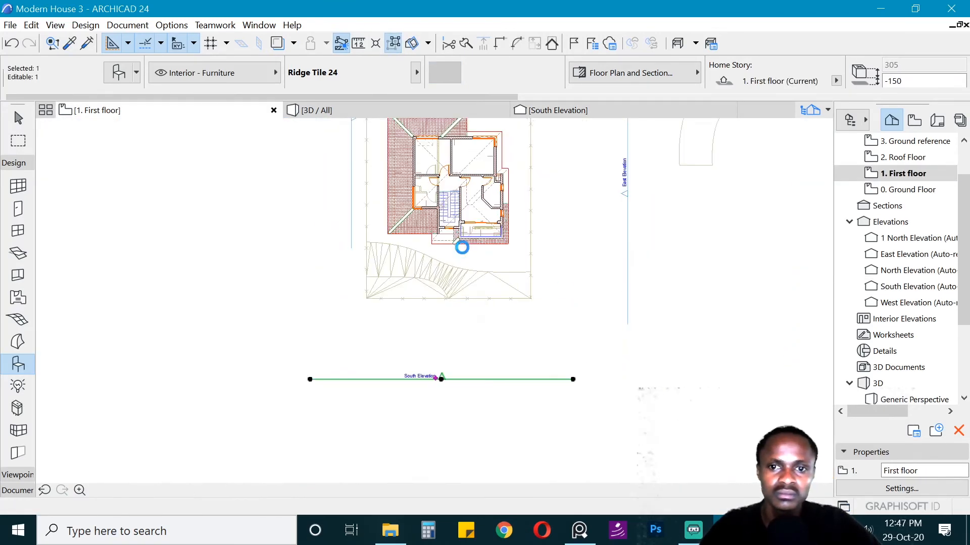
scroll(432, 285, up, 8)
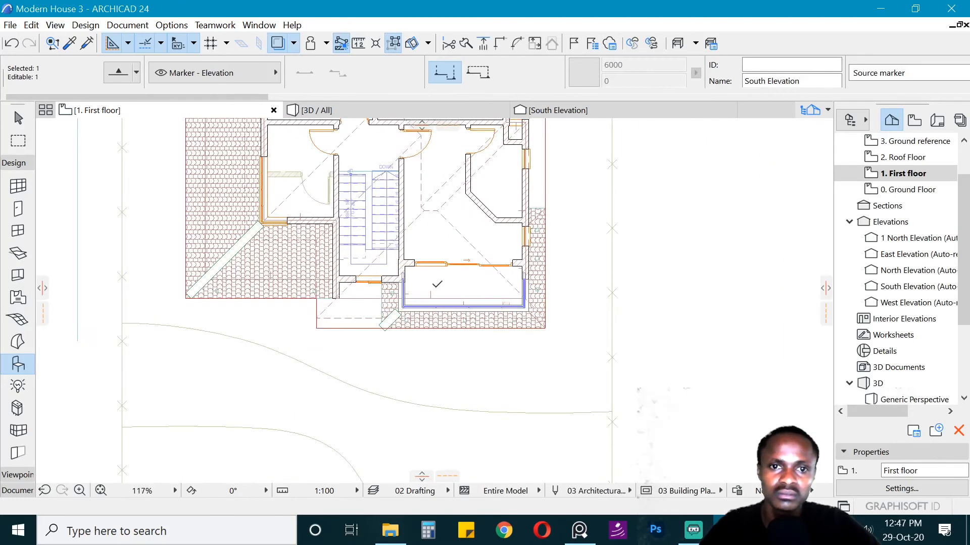
key(ctrl+shift+m)
scroll(467, 311, up, 2)
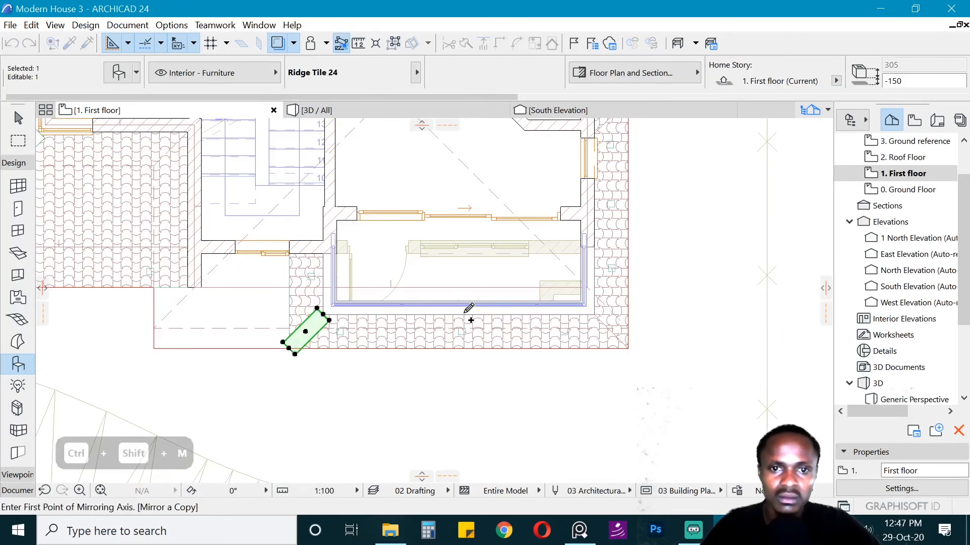
click(456, 348)
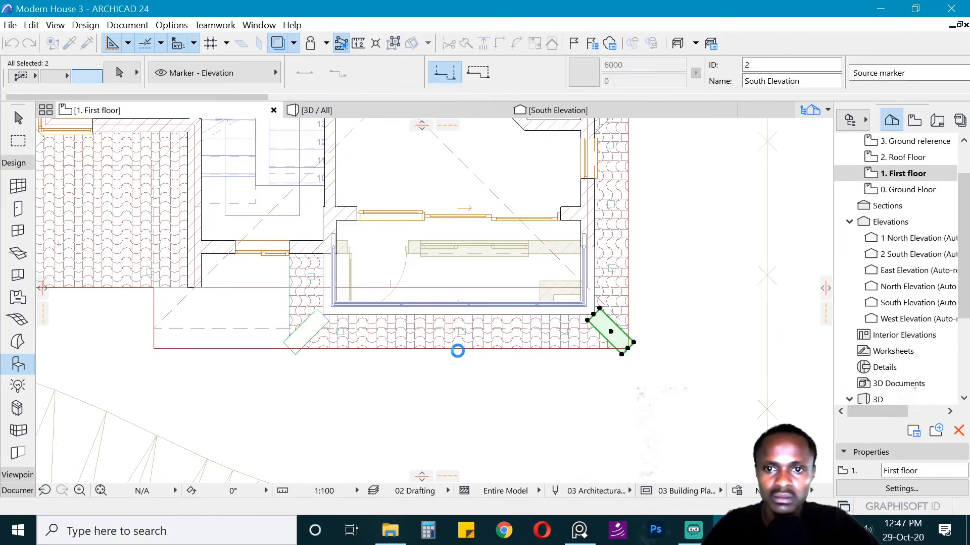
- Mirror a copy of the south-east short ridge tile northward and drag it onto the north end of the narrow east roof strip
scroll(454, 434, down, 3)
key(ctrl+shift+m)
scroll(497, 419, up, 3)
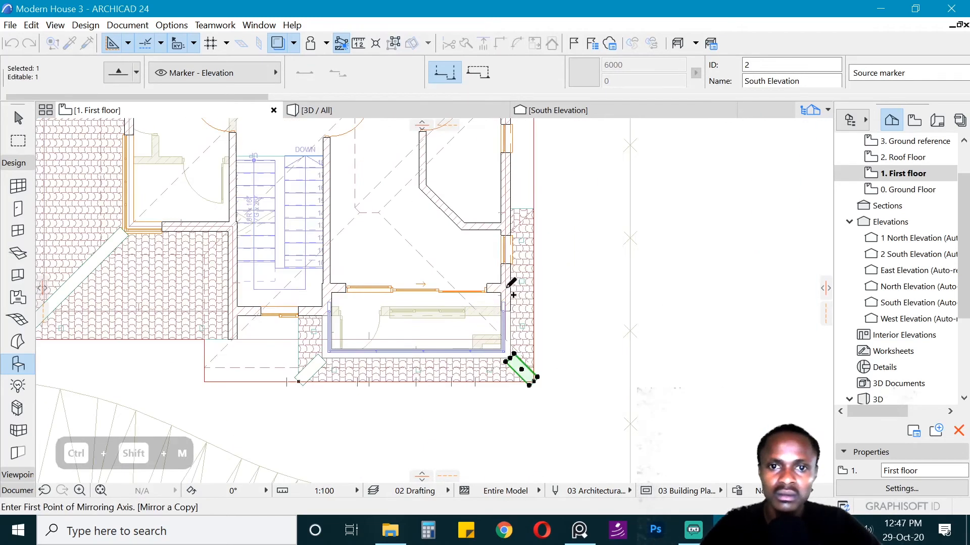
click(543, 289)
key(ctrl+d)
click(533, 194)
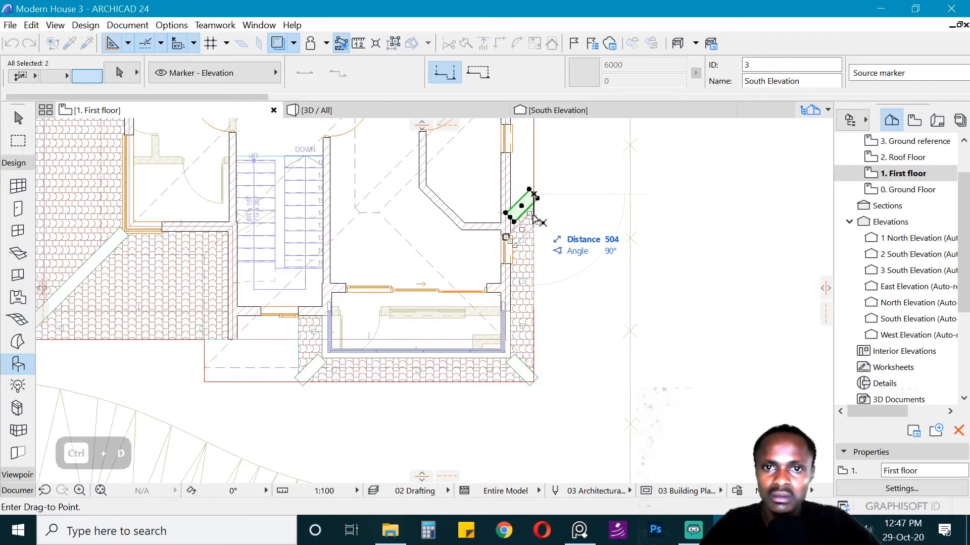
key(Escape)
key(Escape)
- Copy the lower roof's south-west ridge tile to the Roof Floor and drag it onto the upper roof's south-west hip corner
scroll(556, 361, down, 5)
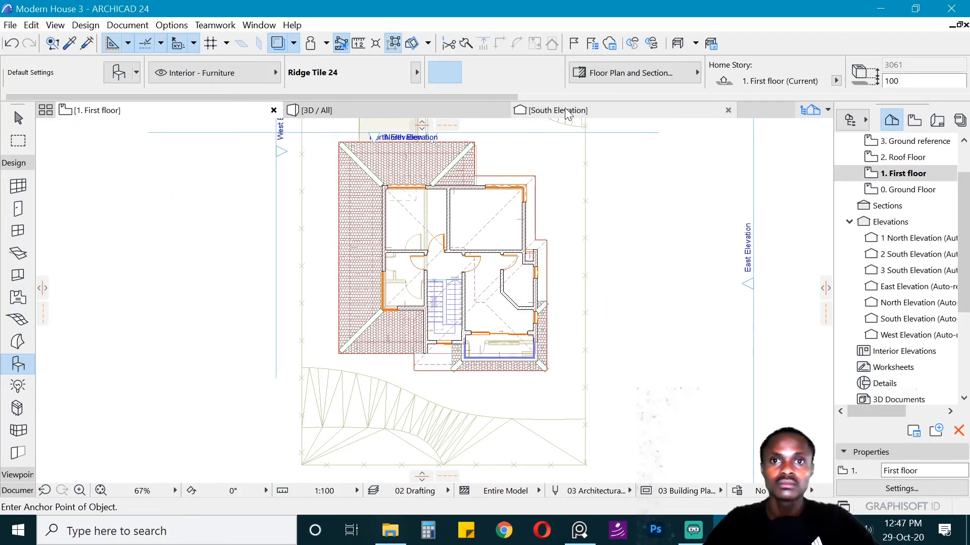
scroll(514, 315, up, 5)
shift+click(250, 345)
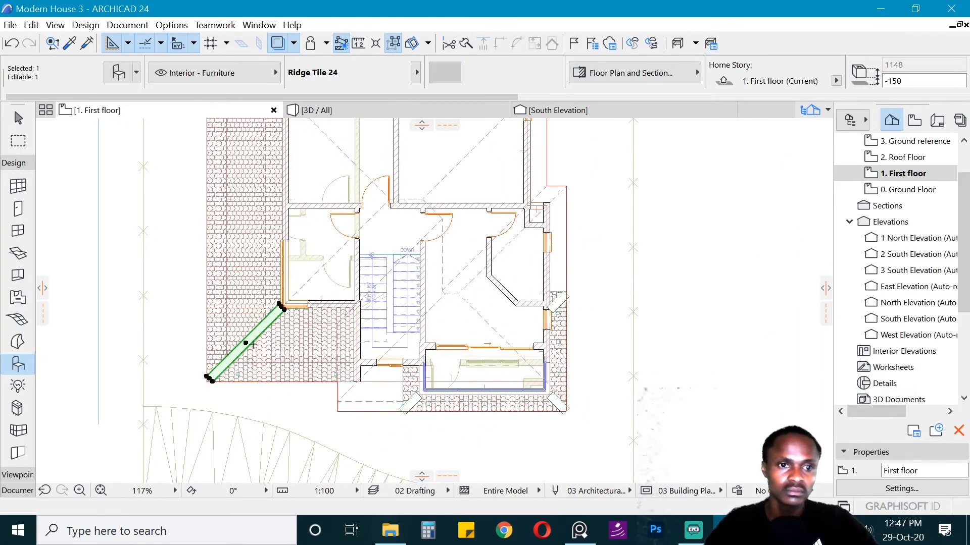
click(917, 158)
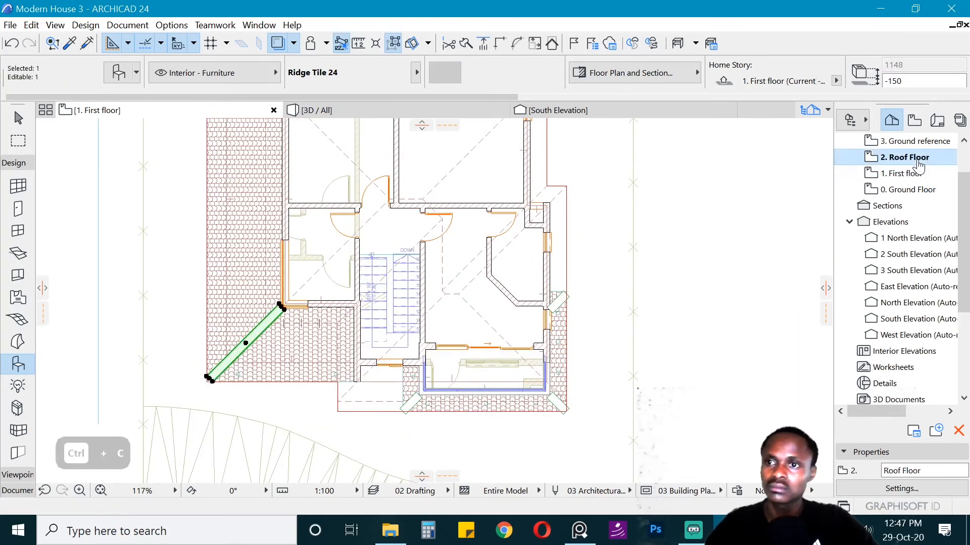
key(ctrl+v)
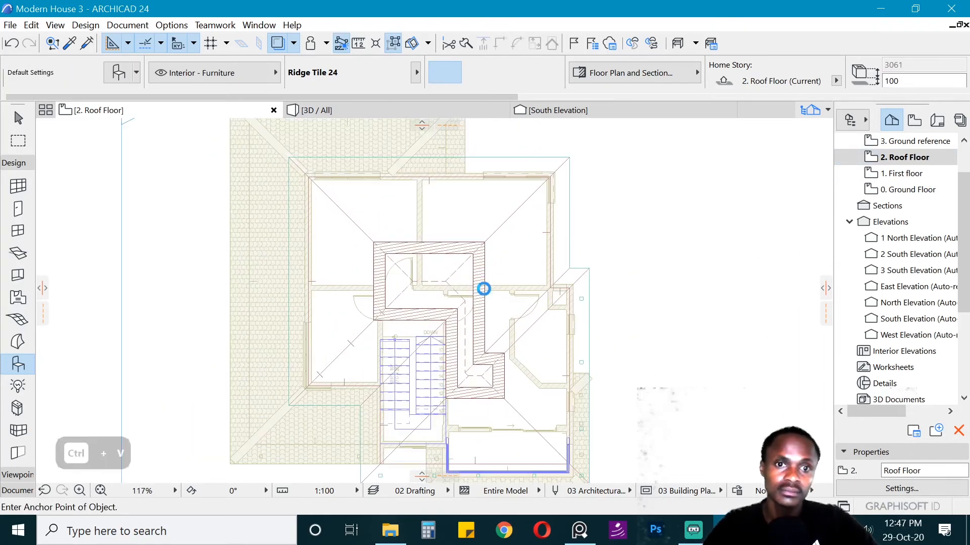
click(305, 397)
key(ctrl+d)
click(303, 393)
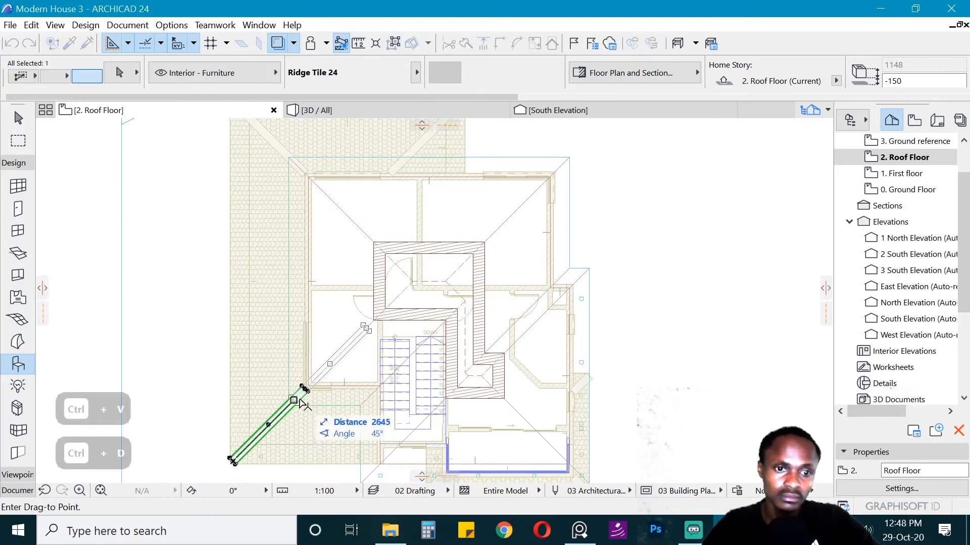
scroll(300, 404, up, 3)
scroll(261, 422, down, 4)
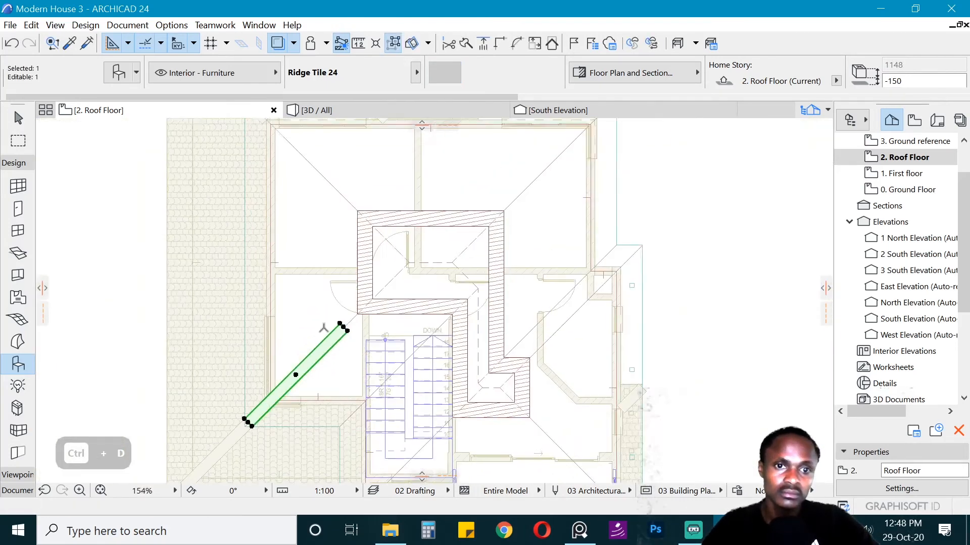
- Stretch the upper roof's ridge tile along the hip to the ridge end and mirror a copy onto the north-west hip
click(370, 263)
key(ctrl+shift+m)
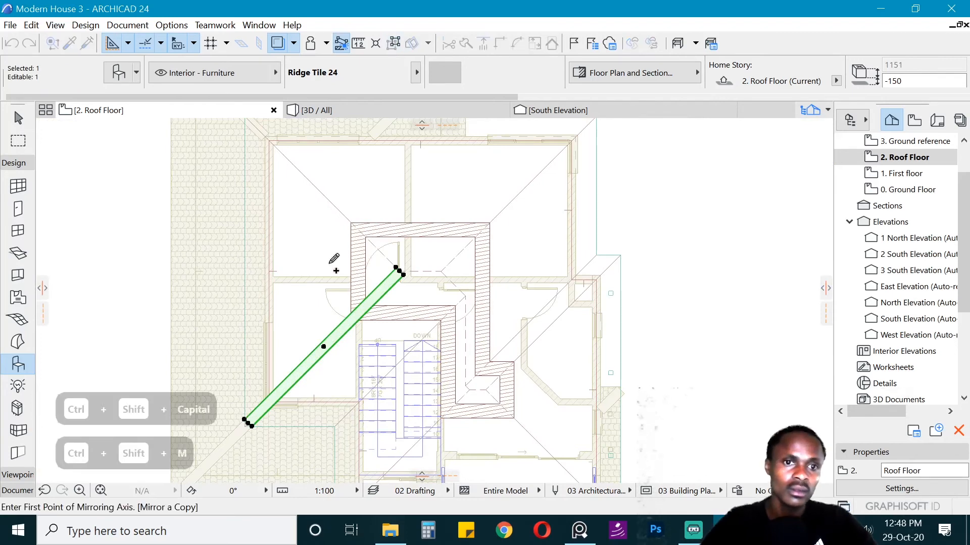
click(399, 271)
click(330, 273)
scroll(347, 230, down, 3)
scroll(306, 177, up, 3)
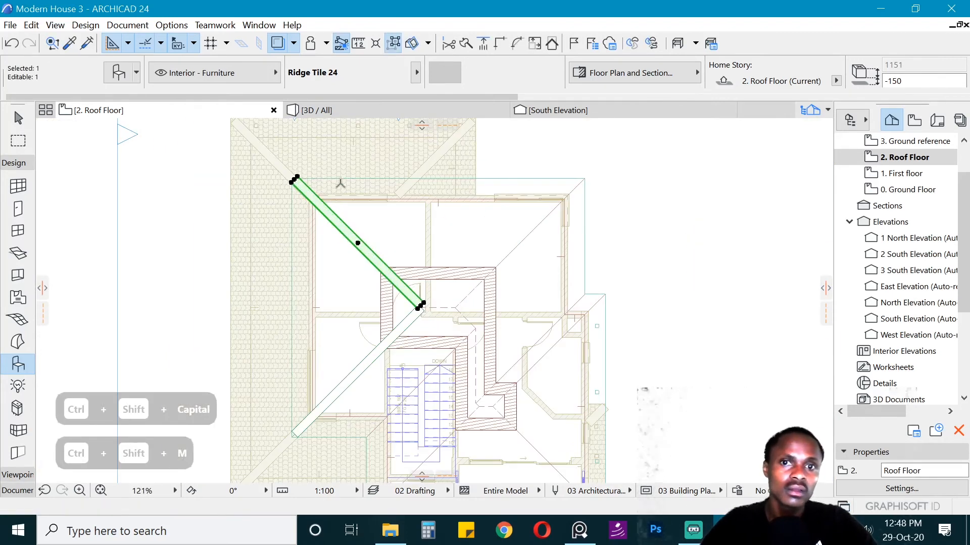
scroll(368, 323, down, 3)
key(Escape)
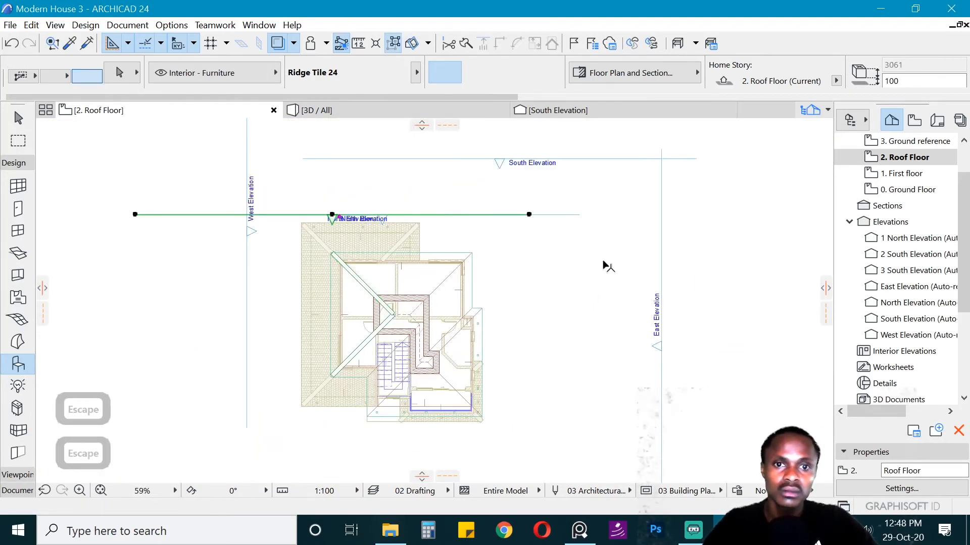
- Open the North Elevation and raise the upper roof's north-west ridge tile to a ridge height of about 1808, reaching the roof peak
right_click(622, 261)
click(657, 188)
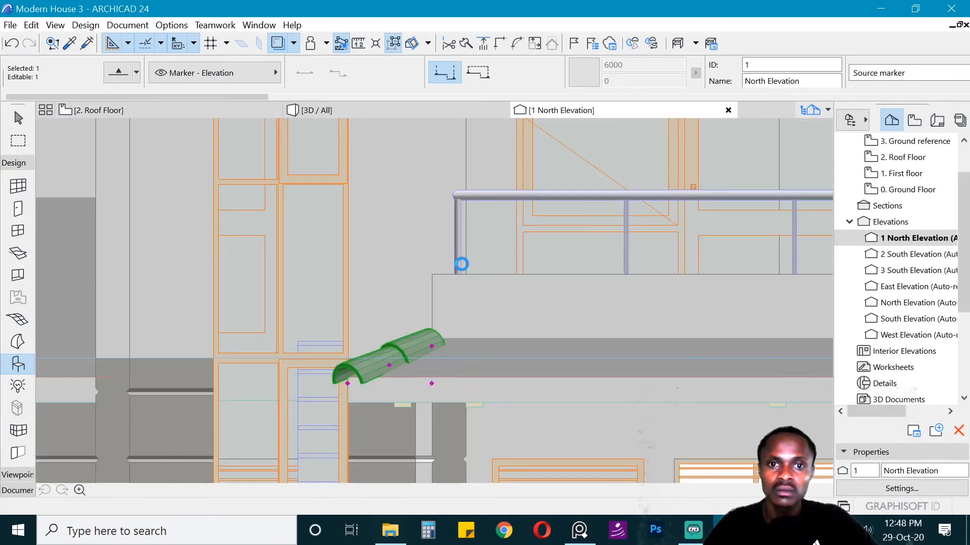
scroll(257, 267, down, 4)
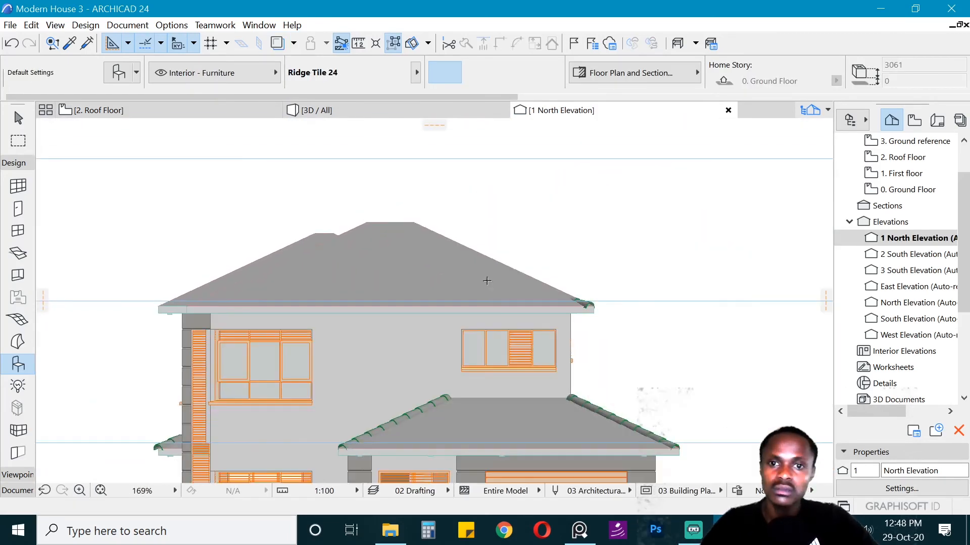
scroll(537, 291, up, 3)
shift+click(621, 310)
click(359, 241)
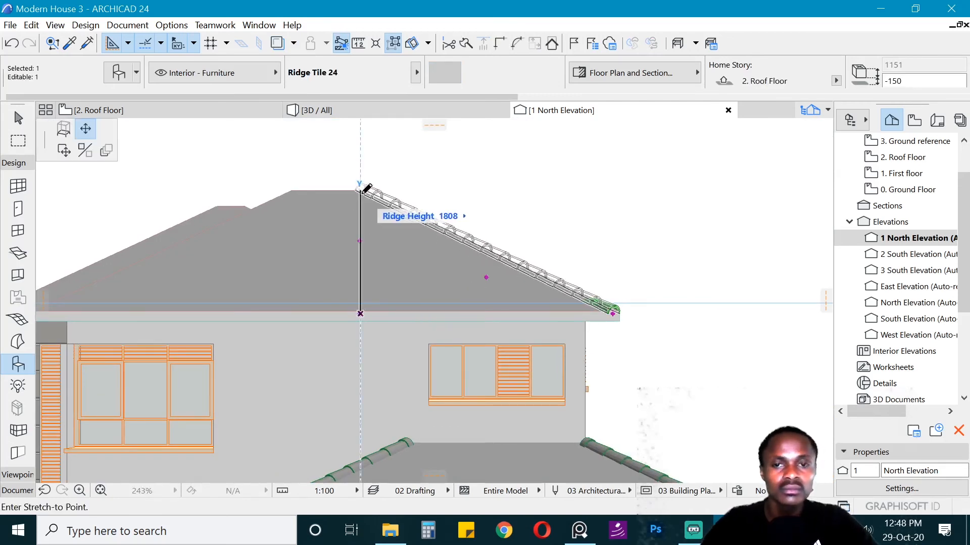
click(361, 193)
- Fine-tune the tile's ridge height to about 1755 so it follows the roof slope, and return to the Roof Floor plan
scroll(401, 226, up, 2)
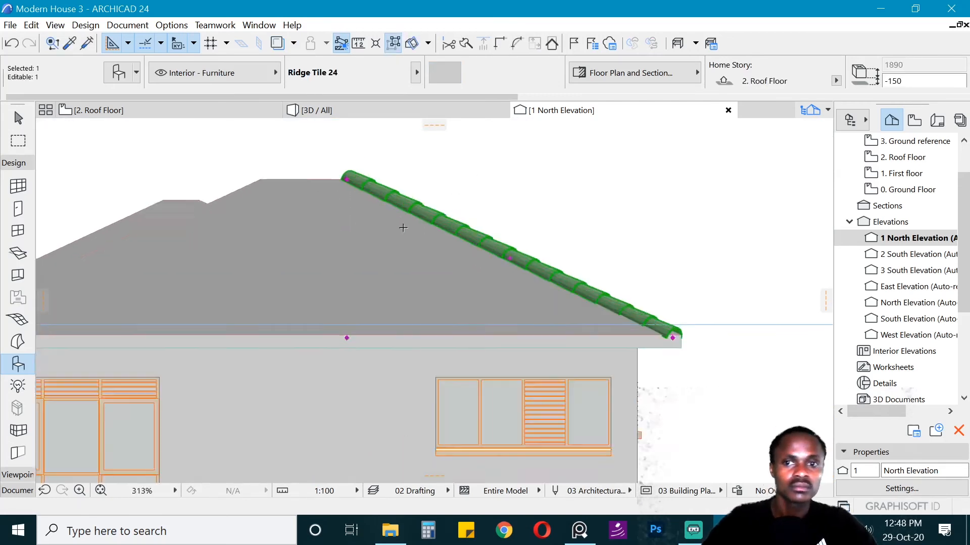
scroll(321, 161, up, 4)
click(317, 166)
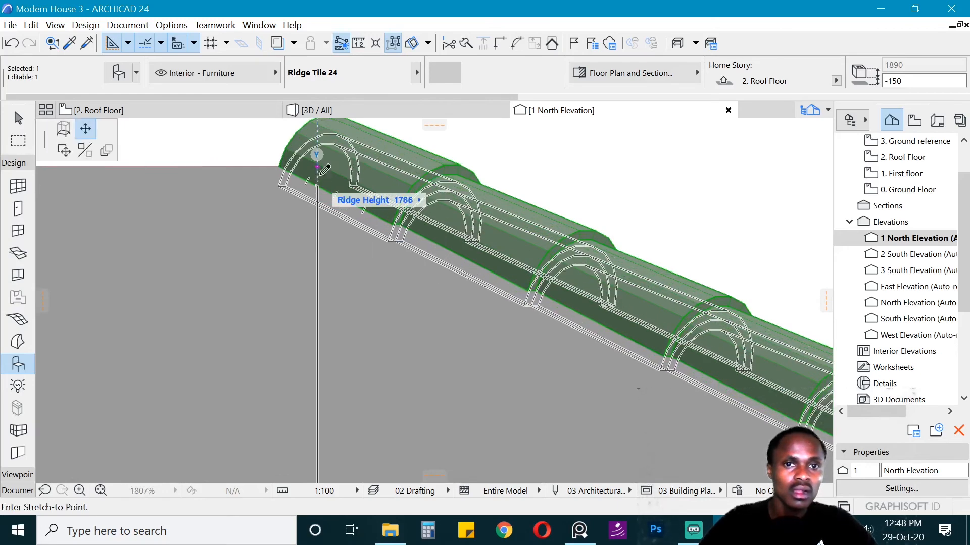
click(492, 170)
scroll(490, 171, down, 5)
scroll(463, 170, up, 6)
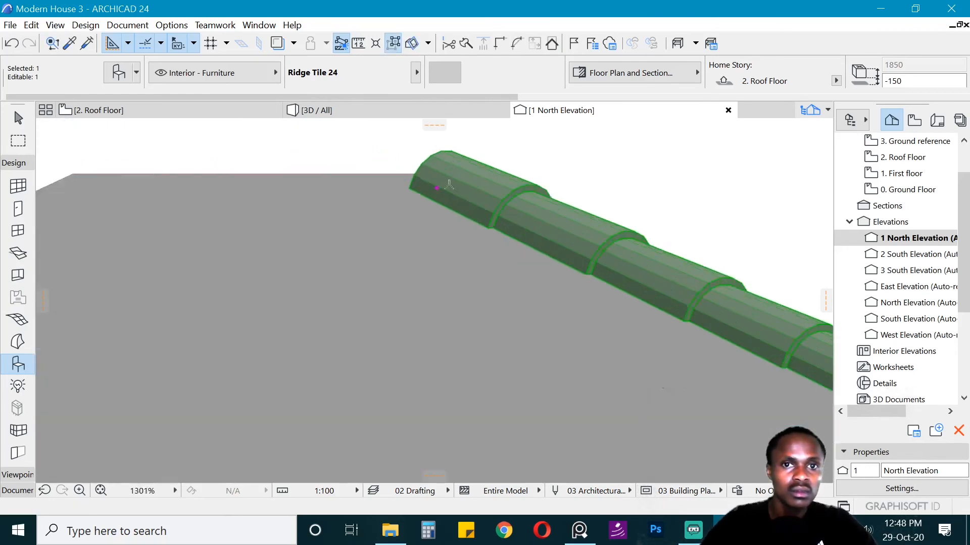
click(428, 193)
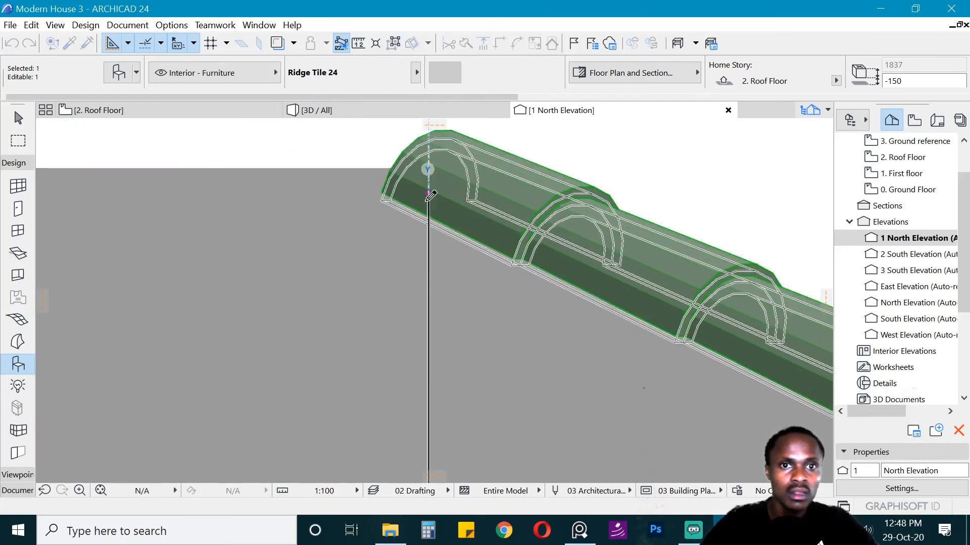
click(426, 194)
scroll(316, 183, down, 1)
key(Escape)
scroll(316, 184, down, 10)
scroll(378, 256, up, 7)
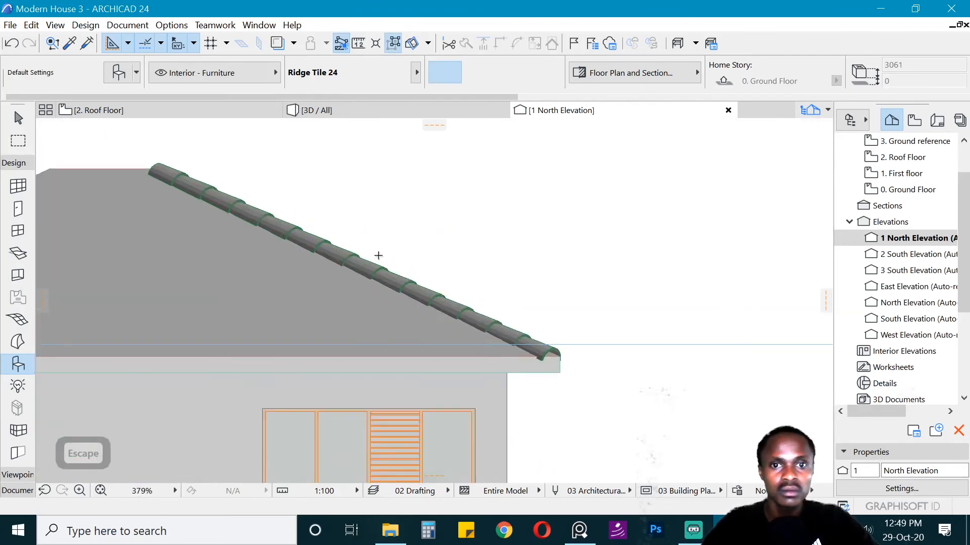
scroll(378, 256, down, 5)
scroll(199, 201, up, 11)
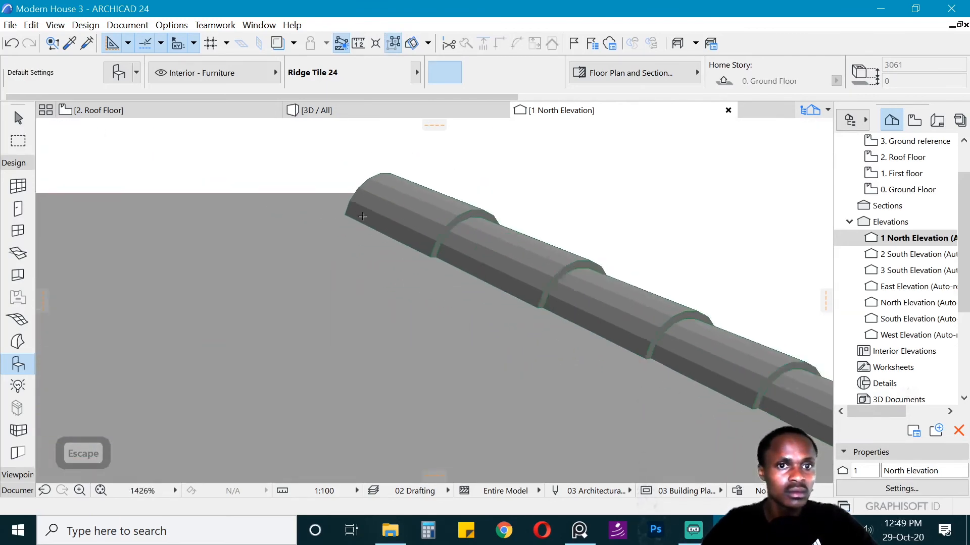
scroll(223, 155, down, 13)
click(97, 110)
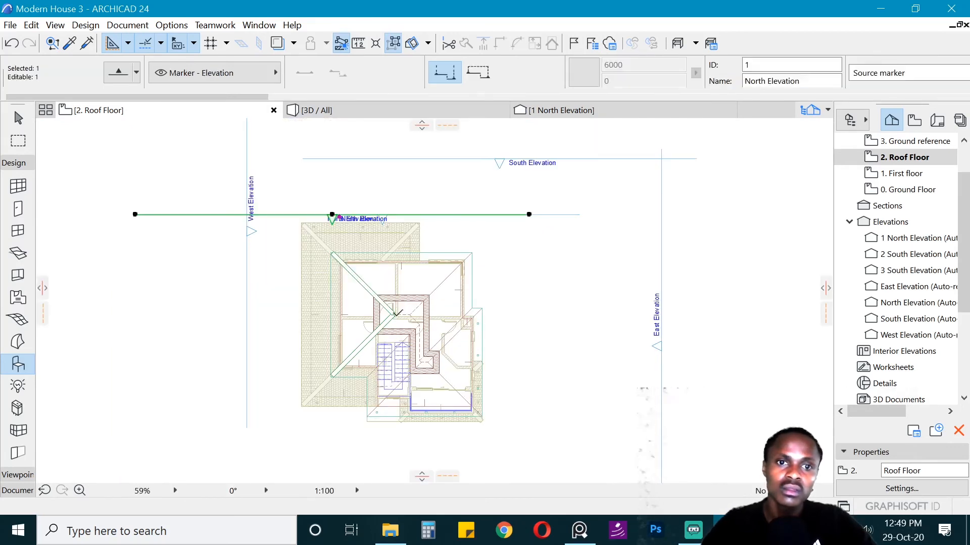
- Try to mirror a copy of the north-west ridge tile across a vertical axis onto the upper roof's north-east hip
scroll(397, 313, up, 3)
click(395, 312)
key(ctrl+shift+m)
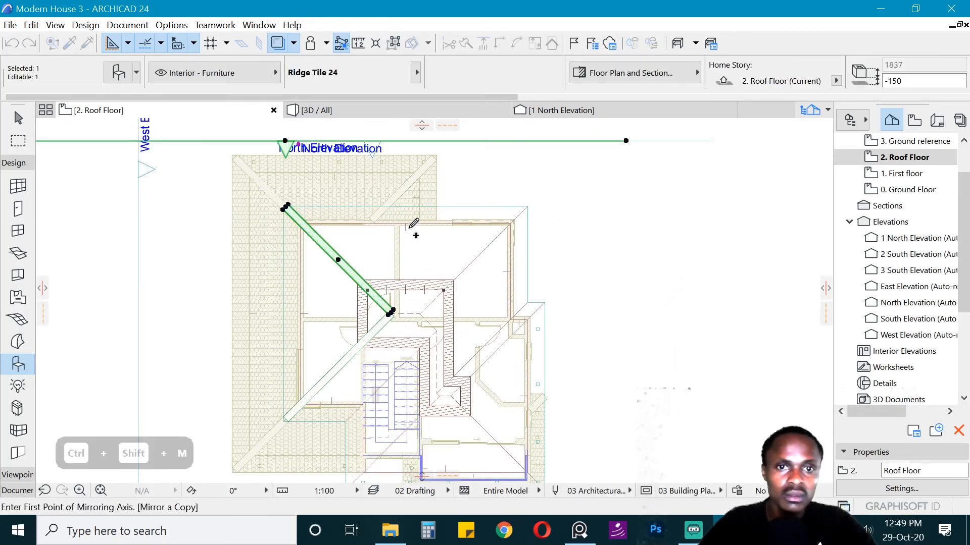
click(405, 228)
click(404, 217)
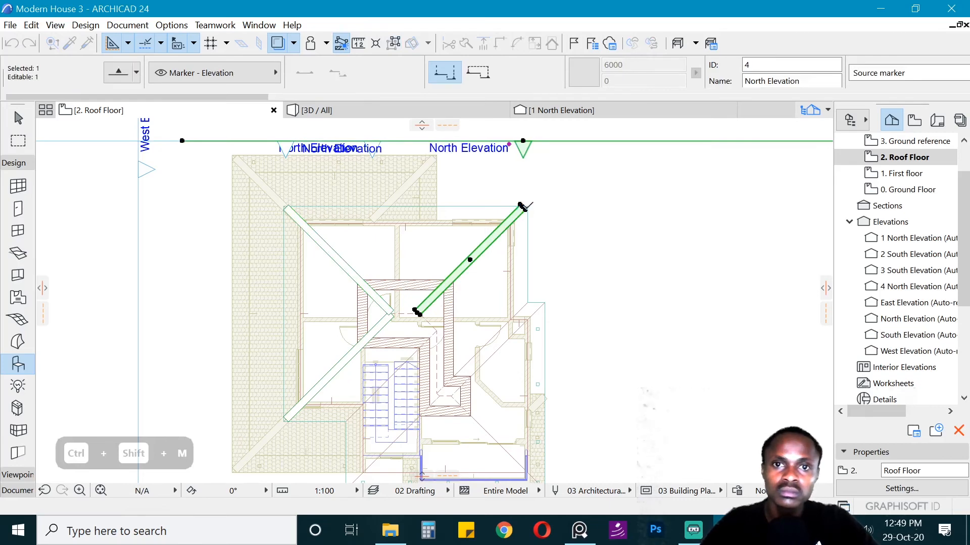
scroll(526, 207, up, 3)
key(ctrl+z)
key(Escape)
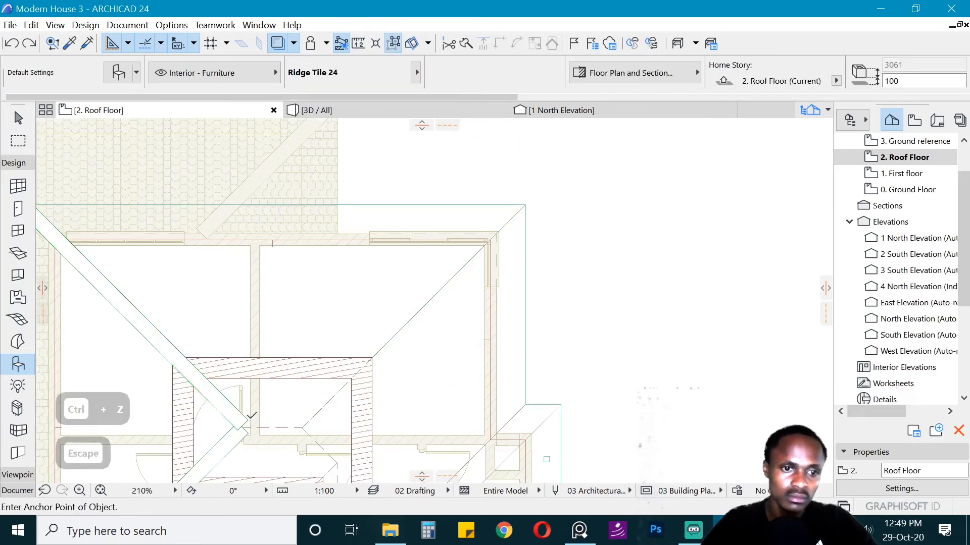
- Mirror a copy of only the north-west ridge tile eastward and drag it onto the upper roof's north-east hip corner
click(251, 415)
key(ctrl+shift+m)
click(279, 238)
click(272, 308)
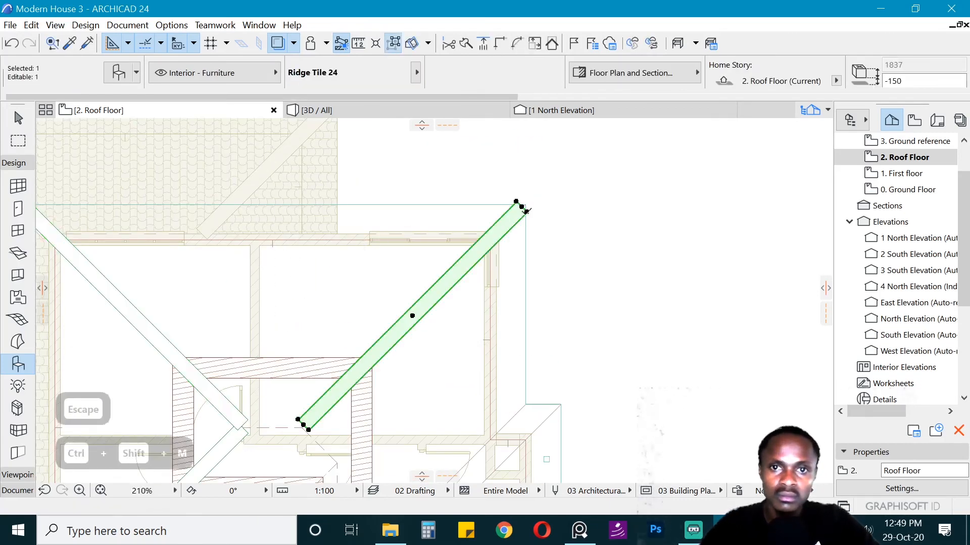
scroll(353, 290, down, 4)
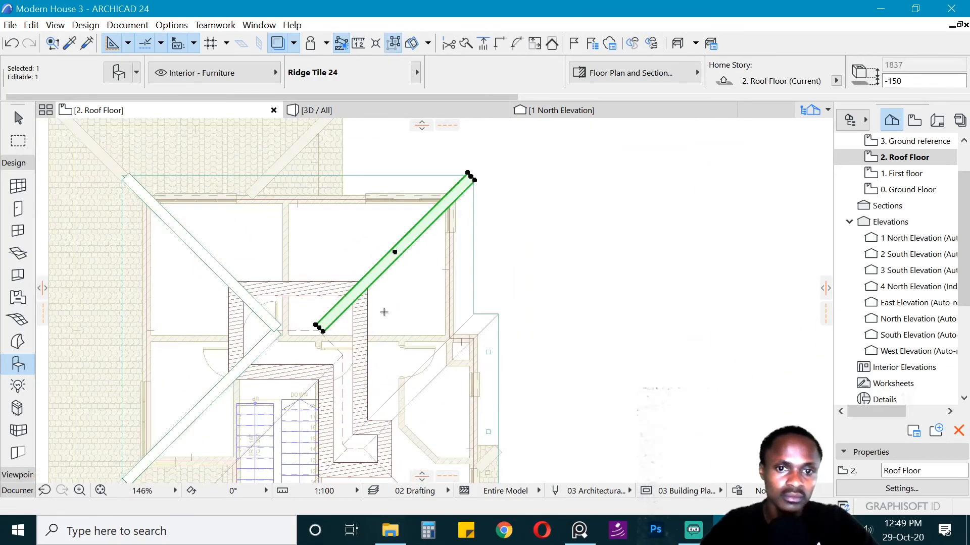
key(ctrl+d)
scroll(450, 224, up, 3)
key(Escape)
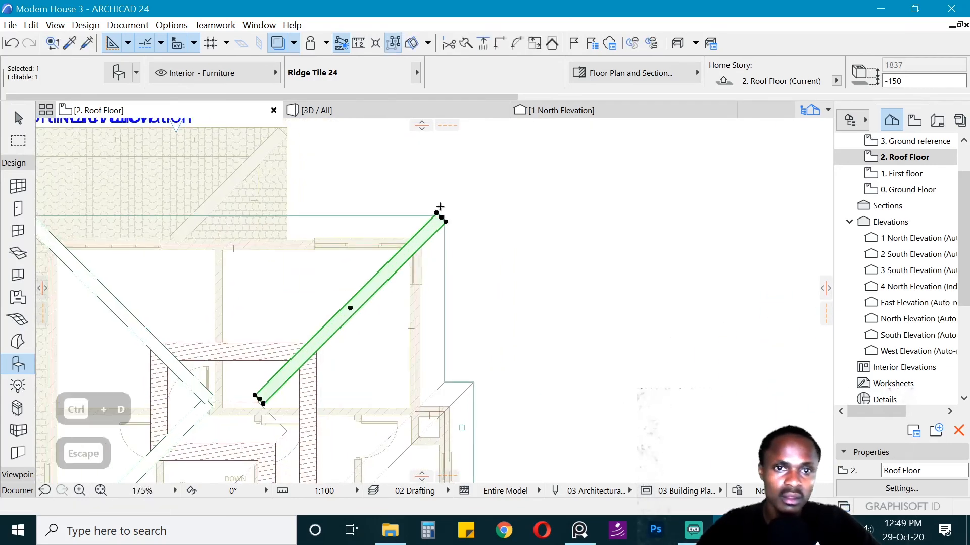
scroll(442, 231, up, 5)
key(ctrl+d)
click(441, 231)
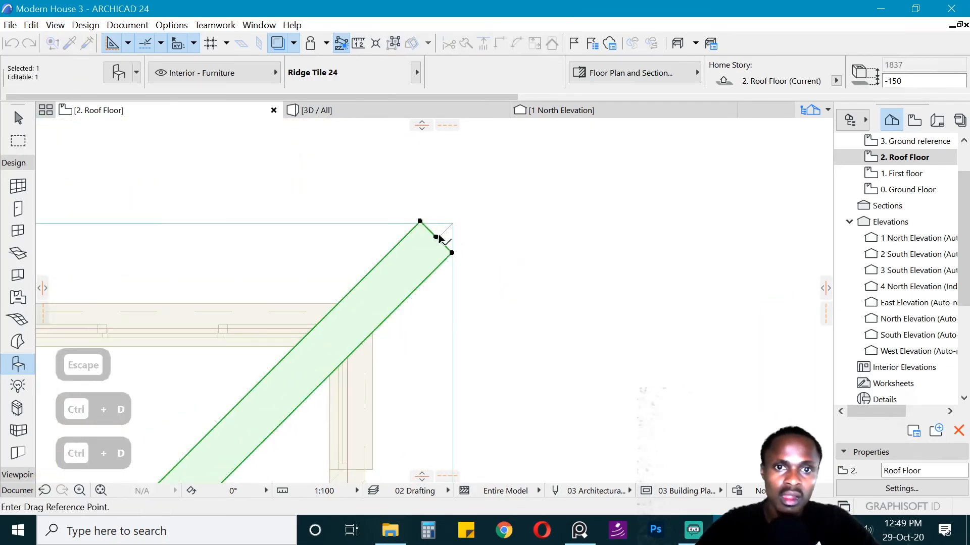
click(441, 230)
- Drag a copy of the north-east ridge tile onto the east wing's north-east corner and shorten its inner end along the hip
scroll(444, 237, down, 5)
scroll(455, 291, up, 3)
click(434, 223)
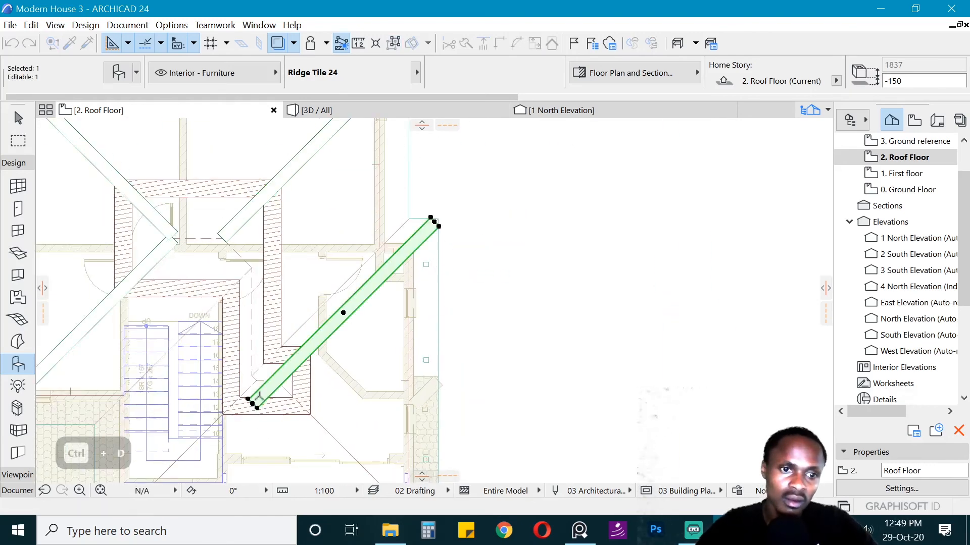
click(253, 404)
click(276, 381)
- Mirror a copy of the east wing's ridge tile southward onto the wing's south-east hip
scroll(314, 304, down, 4)
scroll(300, 343, up, 2)
key(ctrl+shift+m)
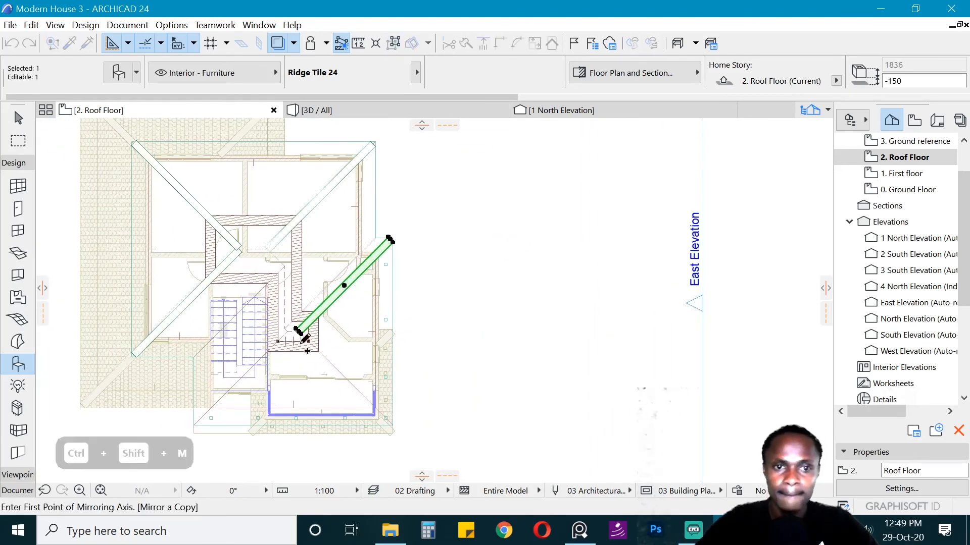
click(358, 332)
scroll(387, 426, up, 3)
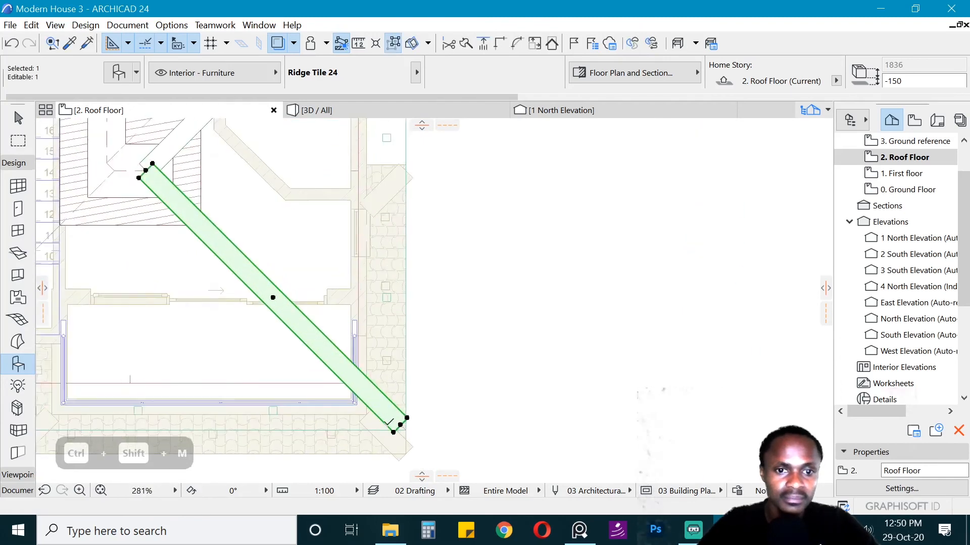
scroll(433, 415, down, 3)
scroll(232, 388, up, 2)
- Mirror a copy of the south-east ridge tile westward and drag it onto the wing's south-west hip corner
key(ctrl+shift+m)
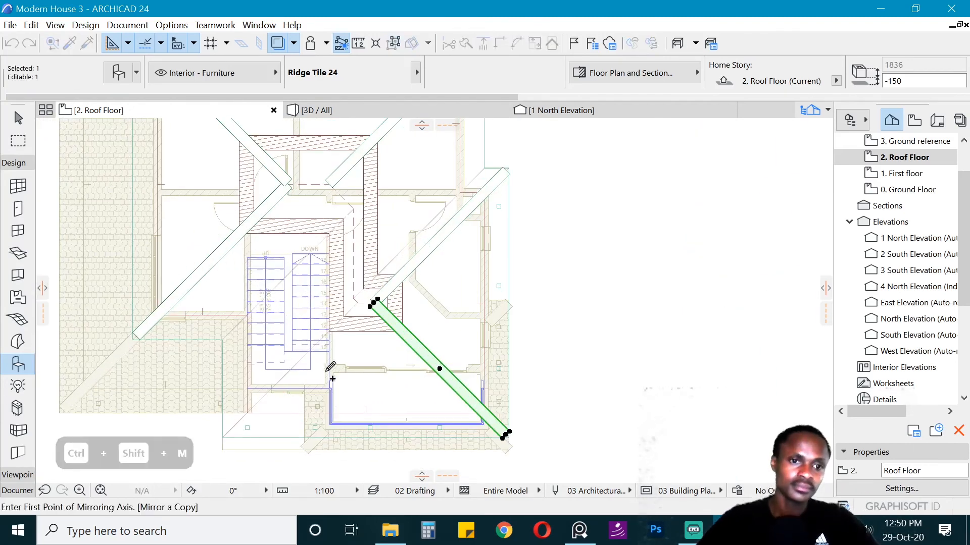
click(353, 437)
click(353, 453)
key(ctrl+d)
click(202, 436)
click(222, 438)
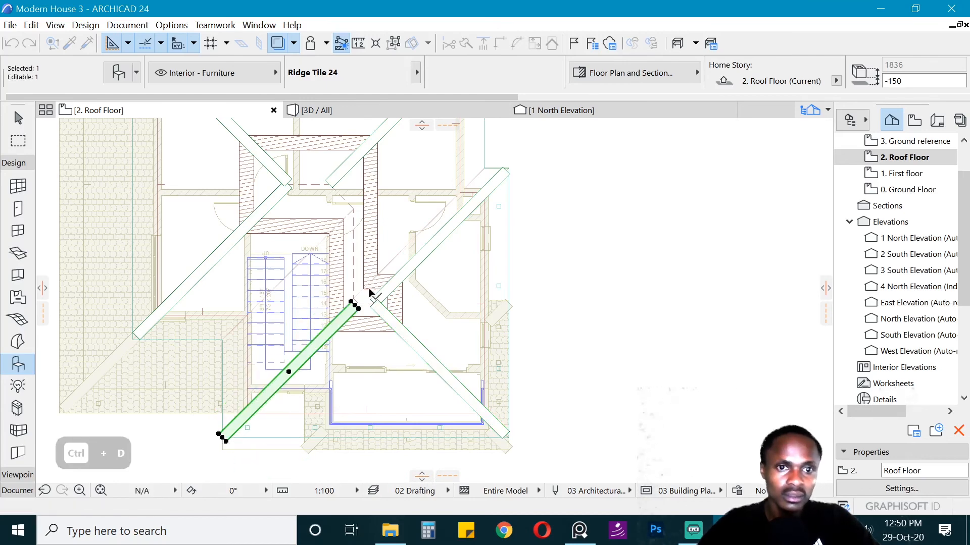
- Examine the ridge tiles on the upper roof in the floor plan and in the 3D view
key(Escape)
scroll(407, 235, down, 3)
scroll(375, 238, up, 3)
scroll(475, 265, down, 3)
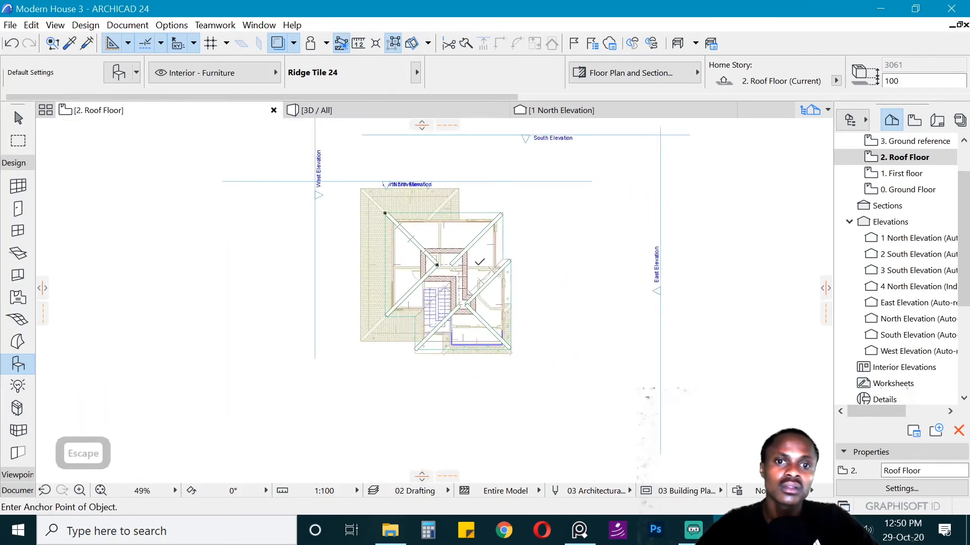
scroll(479, 263, up, 3)
scroll(479, 262, down, 3)
click(461, 110)
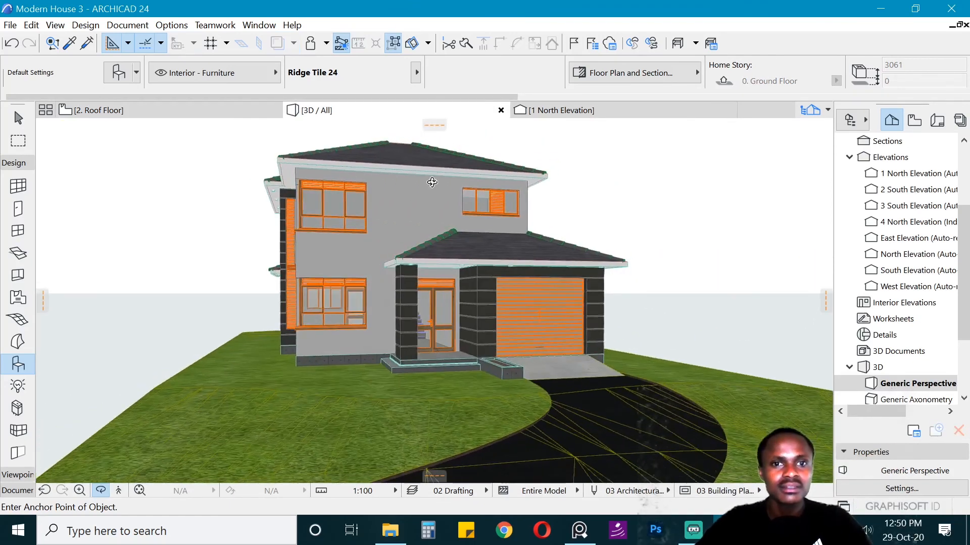
drag(439, 197, 122, 131)
- On the Roof Floor plan, drag a copy of the north-west ridge tile to the east end of the upper roof's short ridge
click(99, 110)
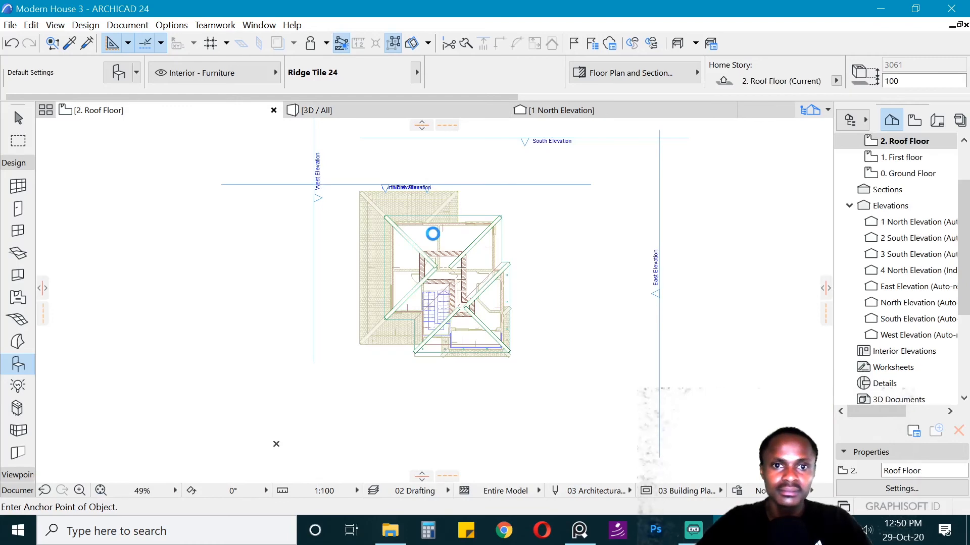
scroll(439, 238, up, 4)
key(Escape)
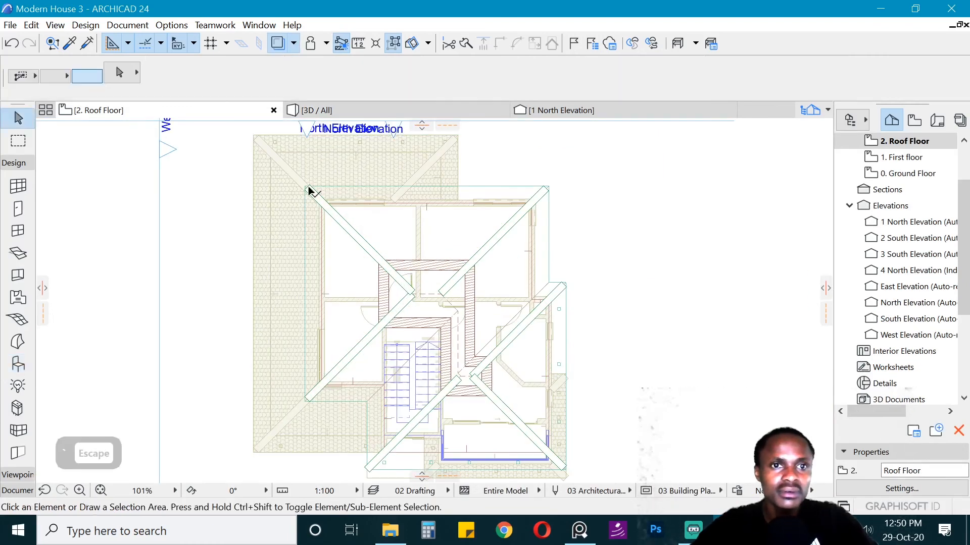
click(309, 191)
key(ctrl+d)
scroll(442, 293, up, 3)
key(ctrl)
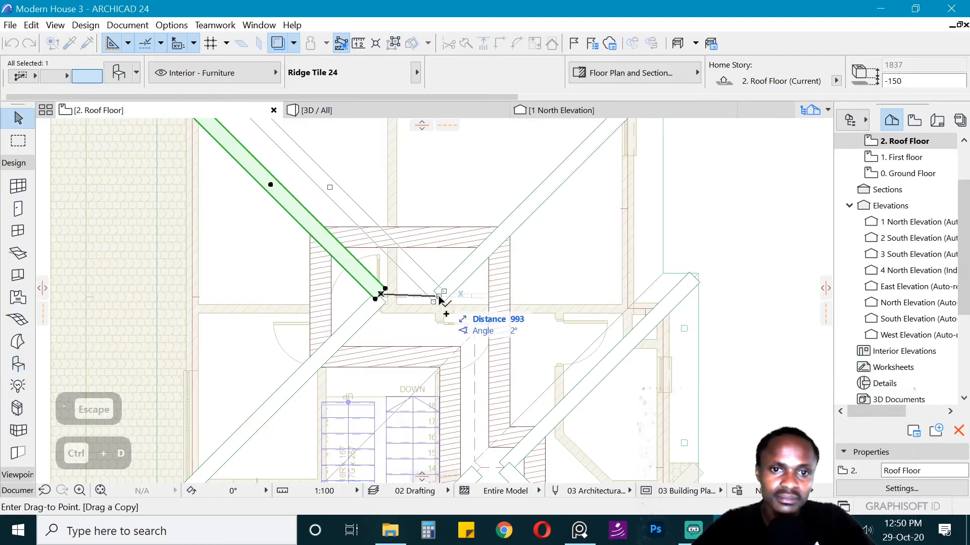
click(440, 295)
- Rotate a copy of that diagonal tile 45° about its inner end so it lies along the horizontal ridge line
scroll(399, 294, down, 3)
scroll(419, 298, up, 3)
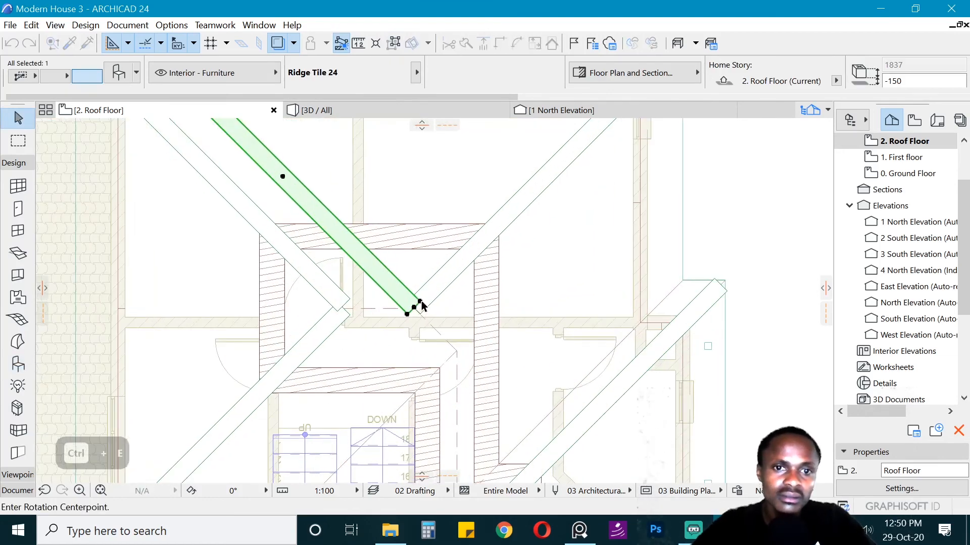
click(414, 307)
click(283, 176)
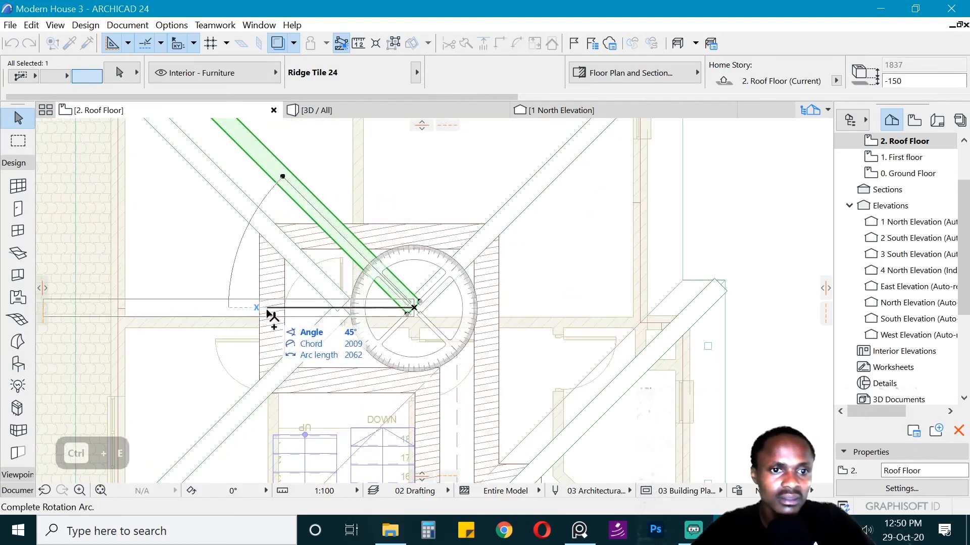
click(275, 309)
- Shorten the rotated tile to span the ridge between the hip tiles and delete the leftover diagonal copy
scroll(362, 311, down, 2)
click(397, 307)
click(358, 305)
key(Escape)
key(Escape)
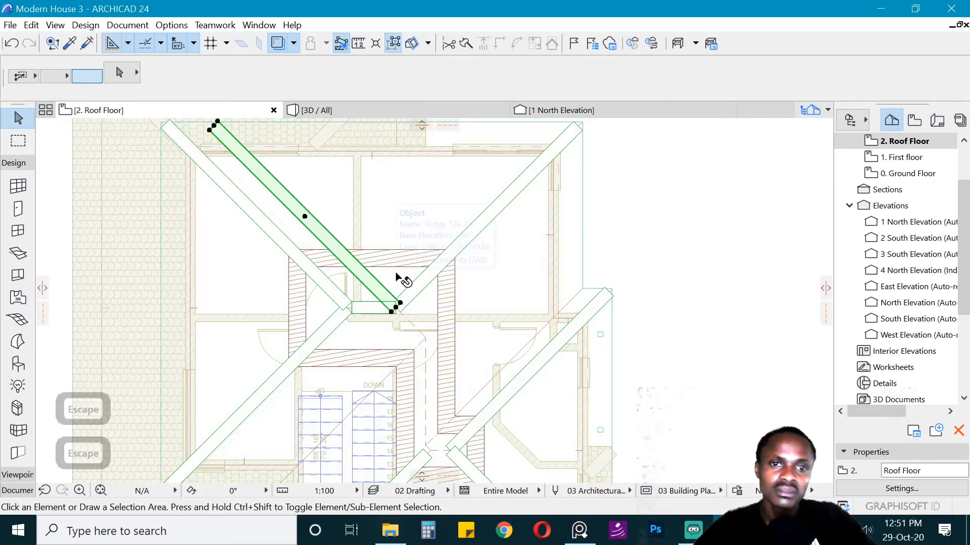
click(396, 274)
key(Delete)
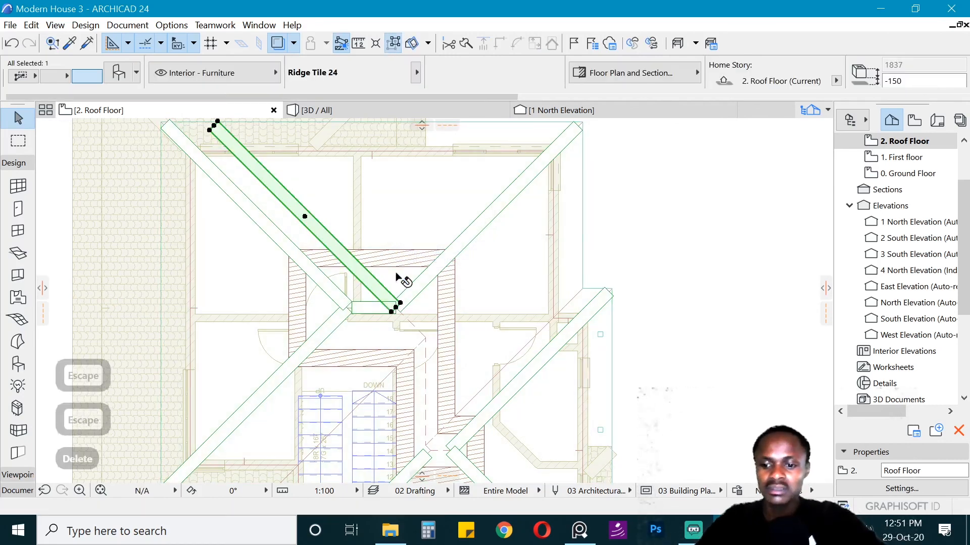
- Set the horizontal ridge tile's inclination to 0° and its elevation above the Roof Floor to 2000
click(395, 307)
key(ctrl+t)
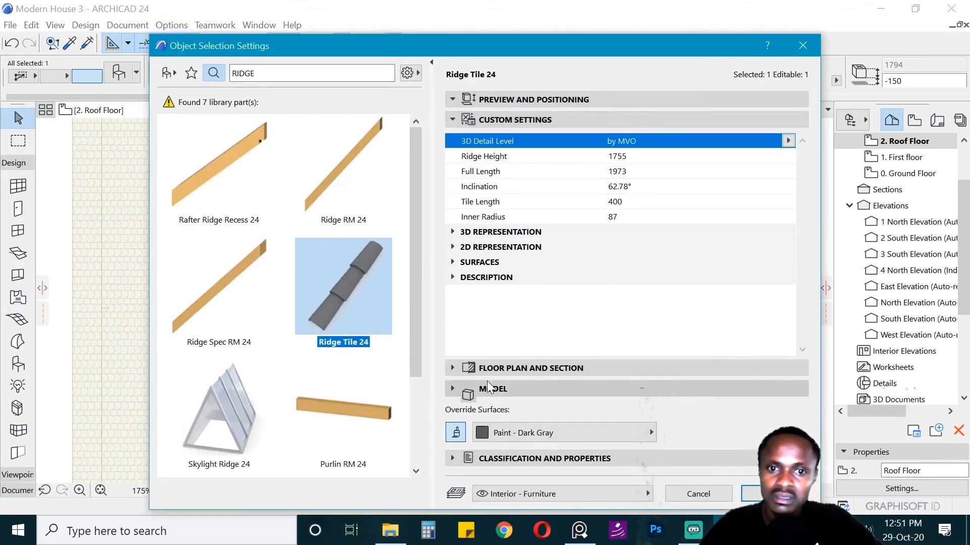
click(620, 186)
text(0)
key(Return)
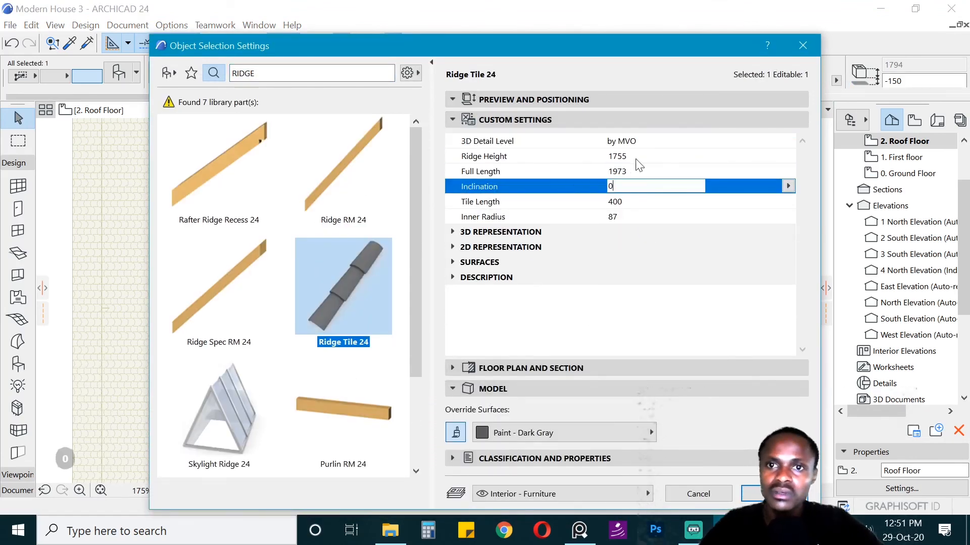
click(495, 99)
click(518, 96)
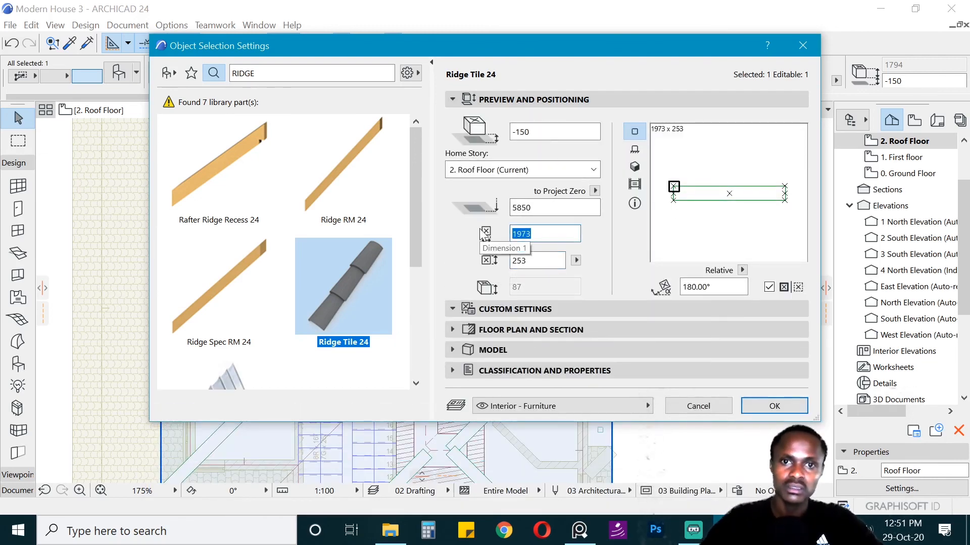
click(535, 132)
text(2000)
key(Return)
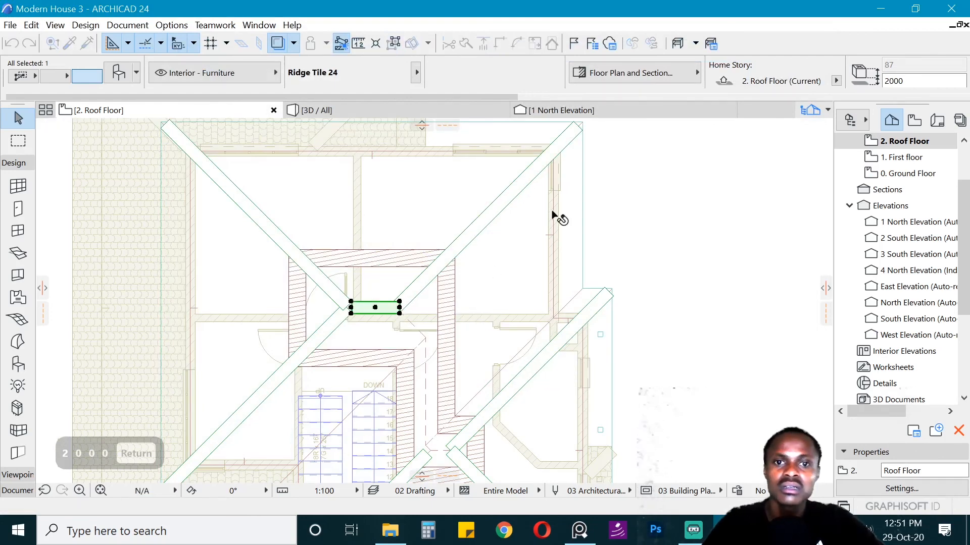
- Open the North Elevation and drag the horizontal ridge tile down onto the upper roof's short ridge line
scroll(445, 314, down, 2)
scroll(447, 312, down, 4)
key(Escape)
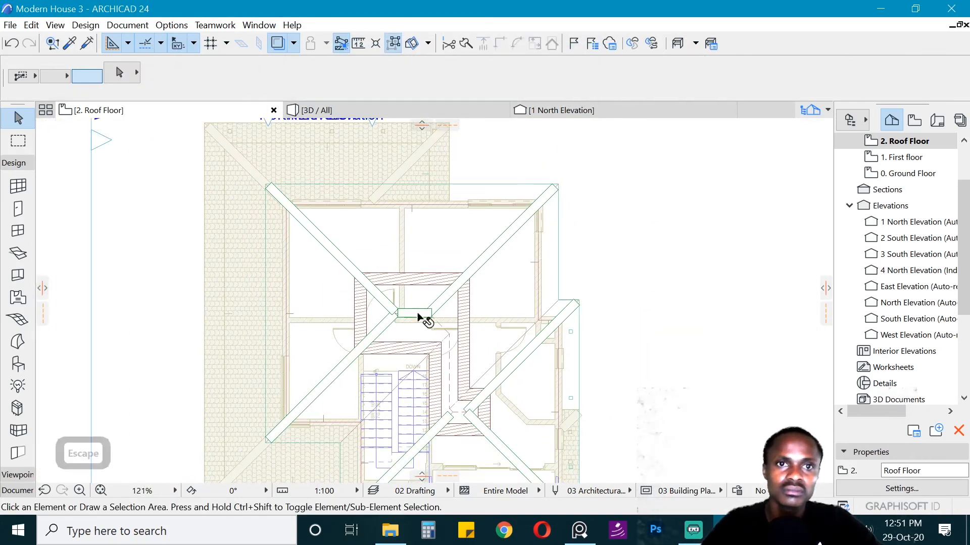
right_click(474, 186)
click(493, 199)
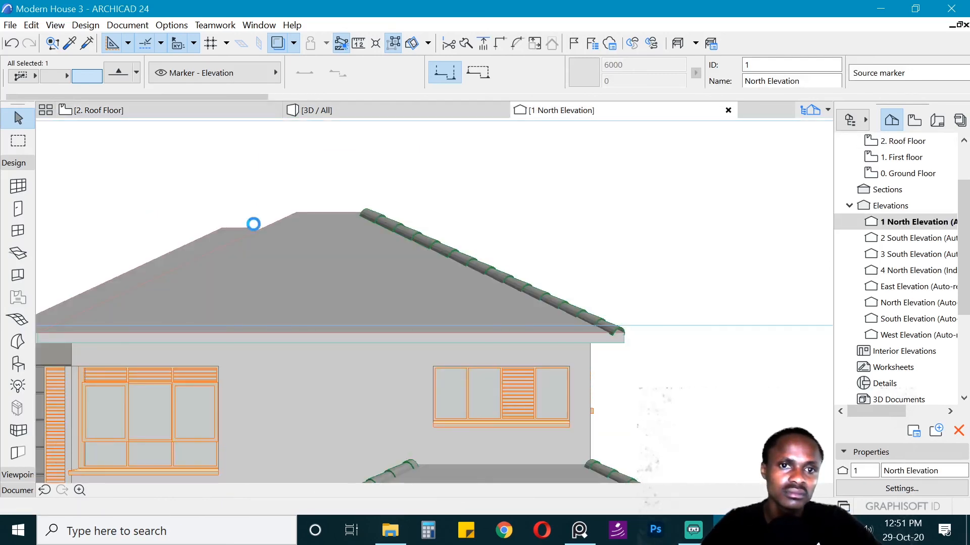
click(354, 185)
key(ctrl+d)
click(359, 188)
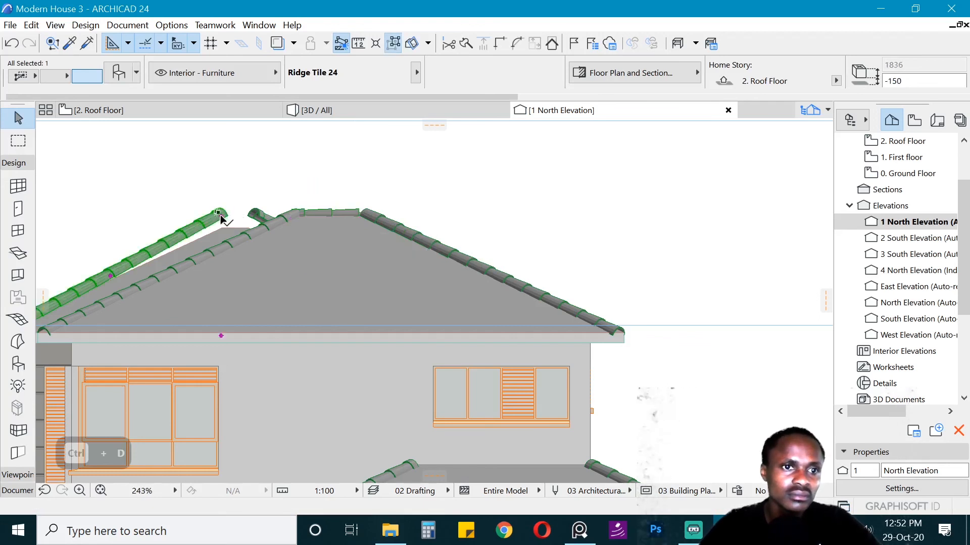
- Stretch the upper ends of the overly high hip ridge tiles down to the level of the roof's lower ridge
click(220, 335)
click(255, 213)
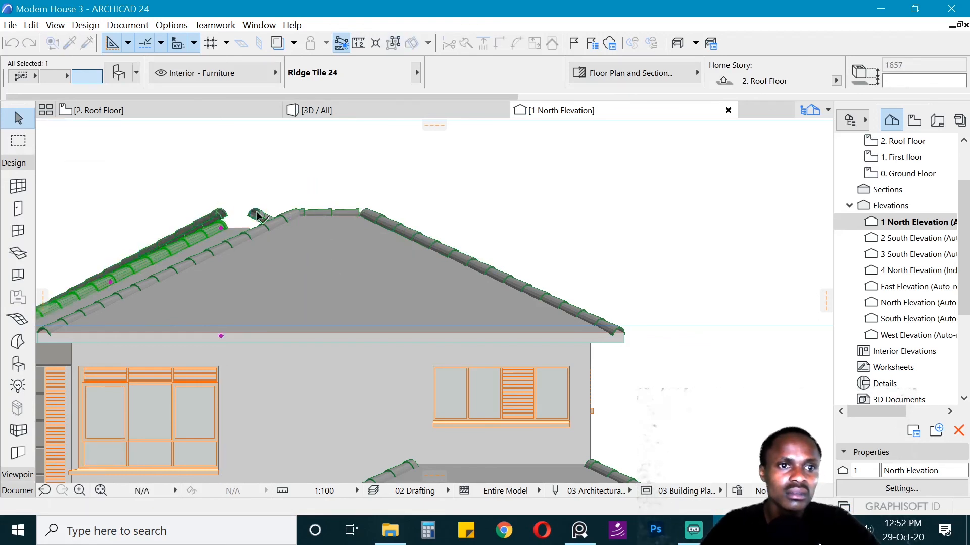
click(255, 215)
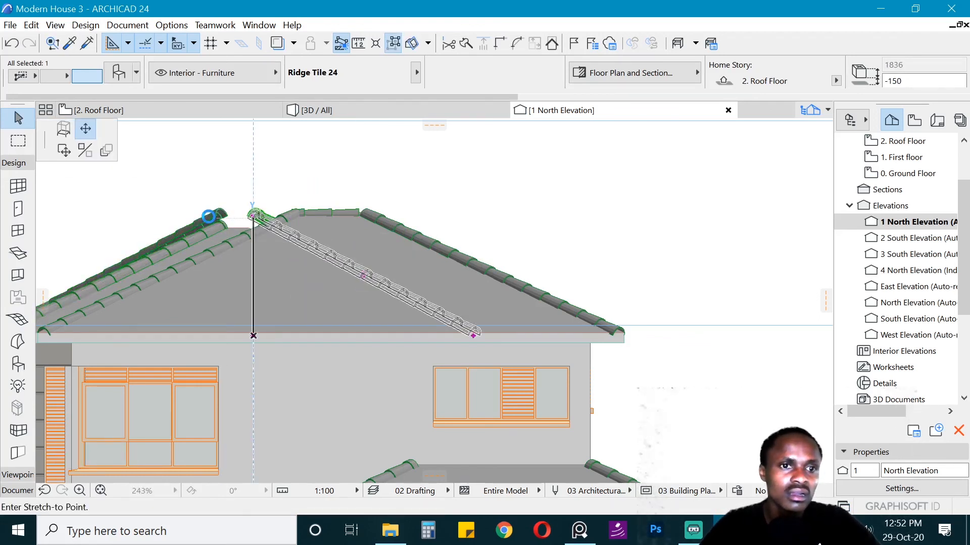
click(212, 220)
click(221, 219)
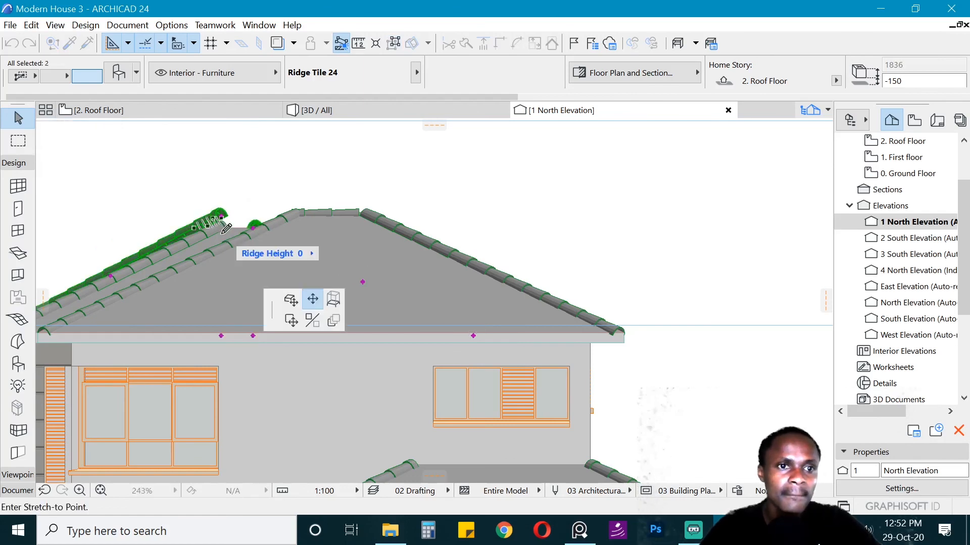